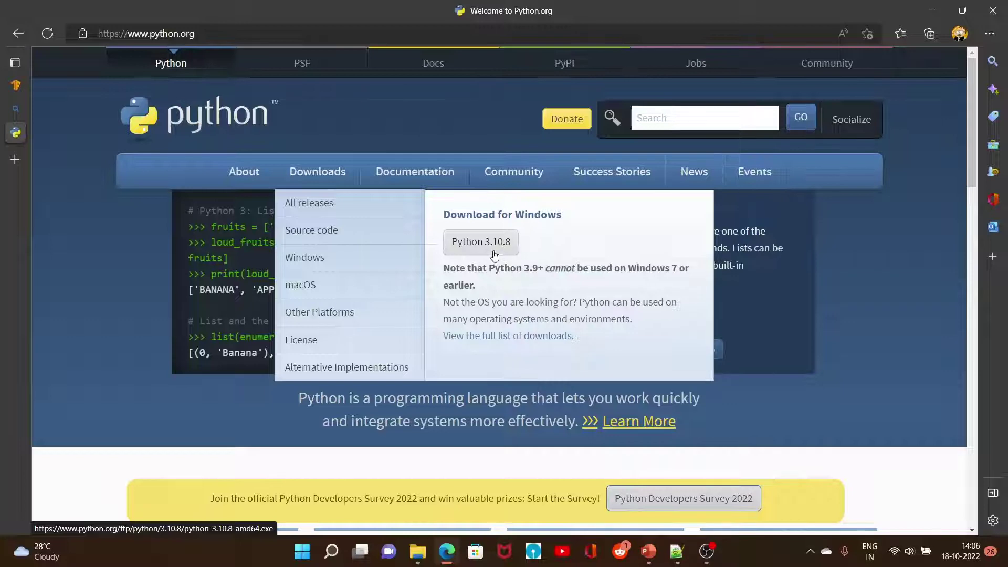
# Step: Open the Python downloads page listing all releases and examine version 3.10 among the active Python releases
pyautogui.click(352, 210)
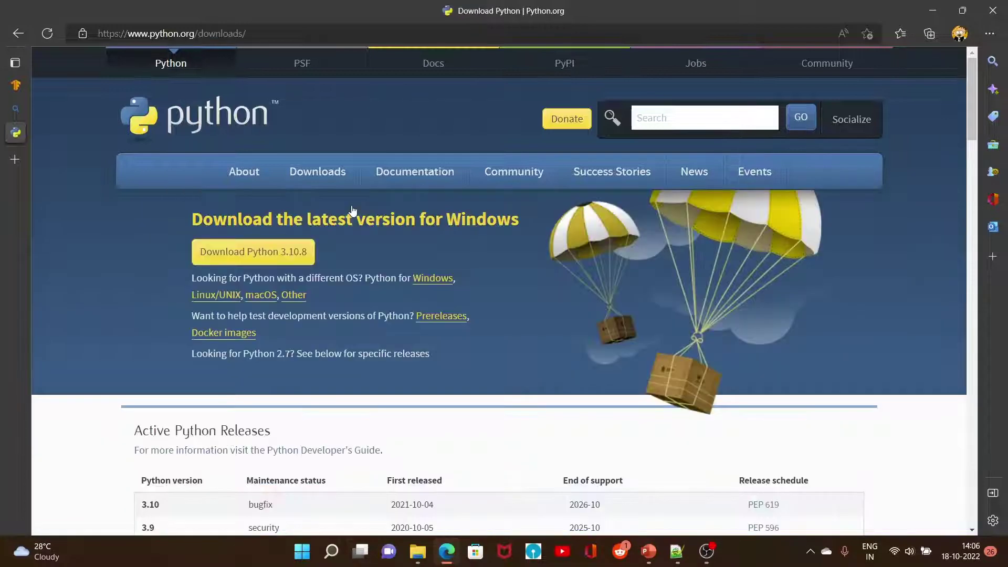
pyautogui.scroll(-5, 400, 295)
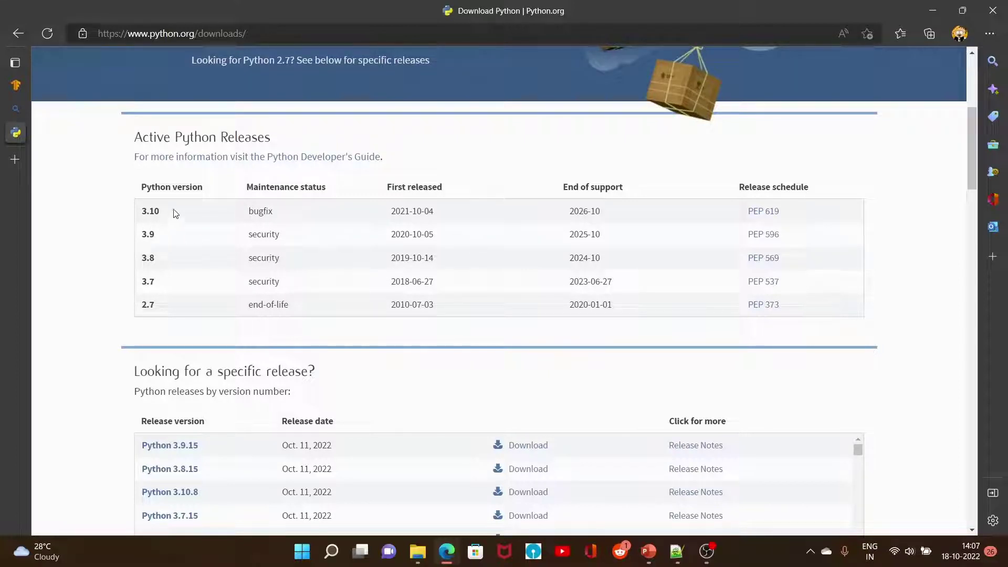
pyautogui.doubleClick(152, 211)
pyautogui.click(186, 215)
pyautogui.moveTo(178, 215); pyautogui.dragTo(133, 221)
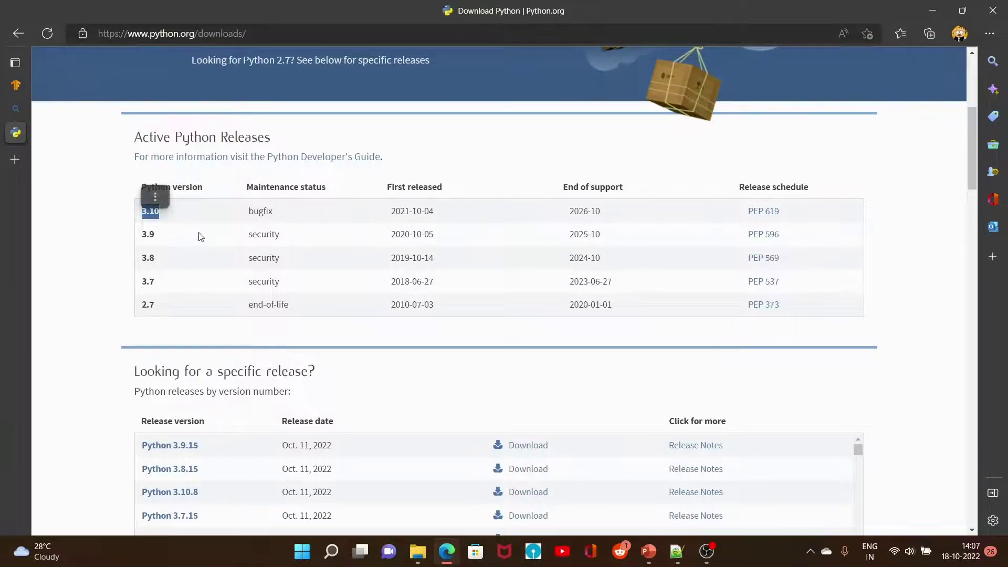
pyautogui.scroll(5, 229, 248)
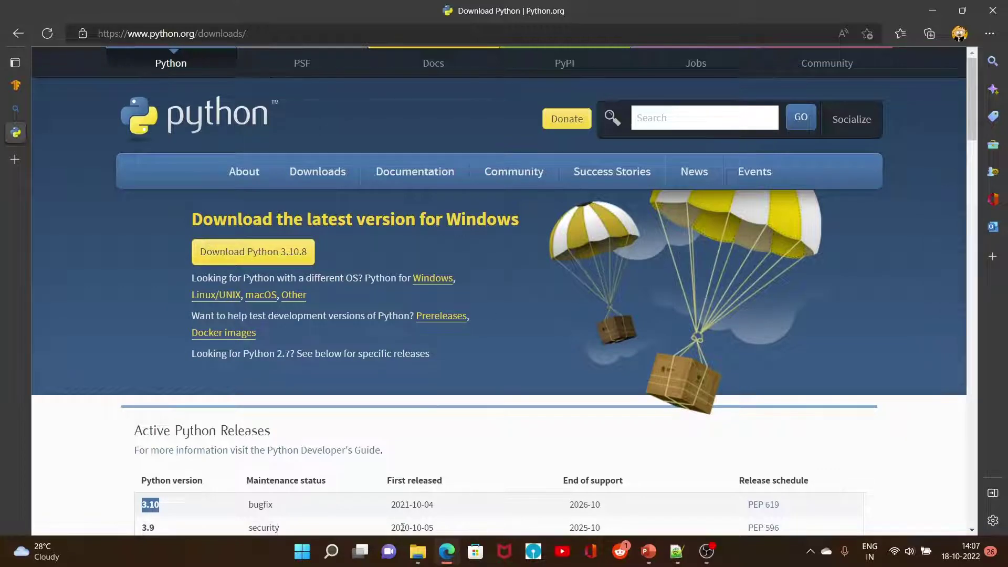
# Step: Run the python-3.10.7-amd64 installer from the Downloads folder to view its setup options, and exit the setup without changes
pyautogui.moveTo(423, 561)
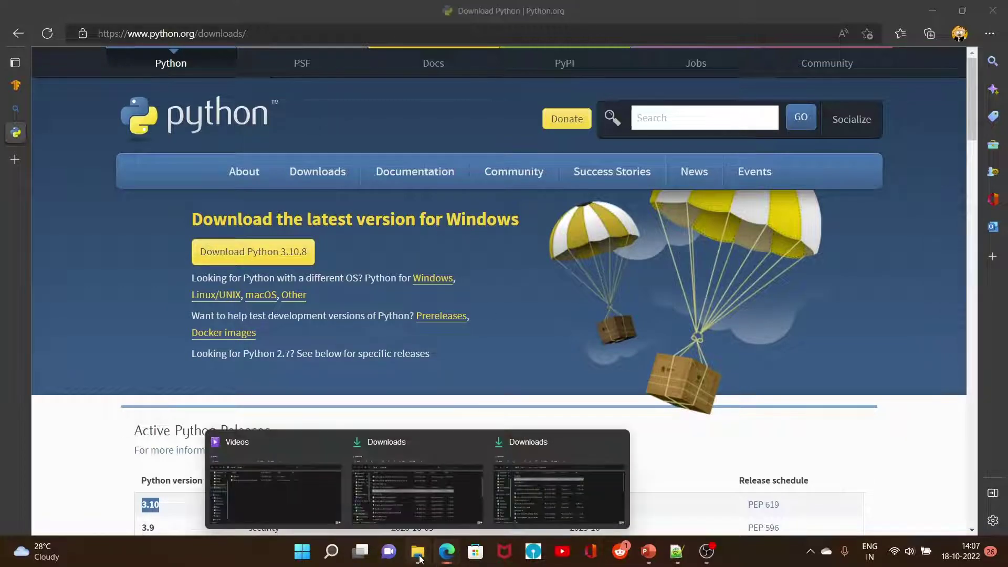
pyautogui.click(416, 496)
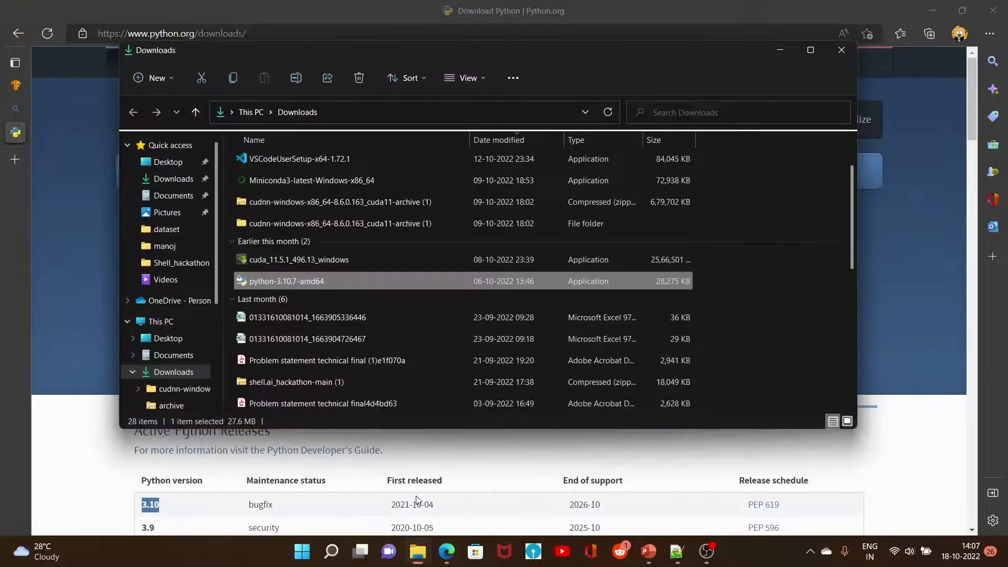
pyautogui.doubleClick(250, 284)
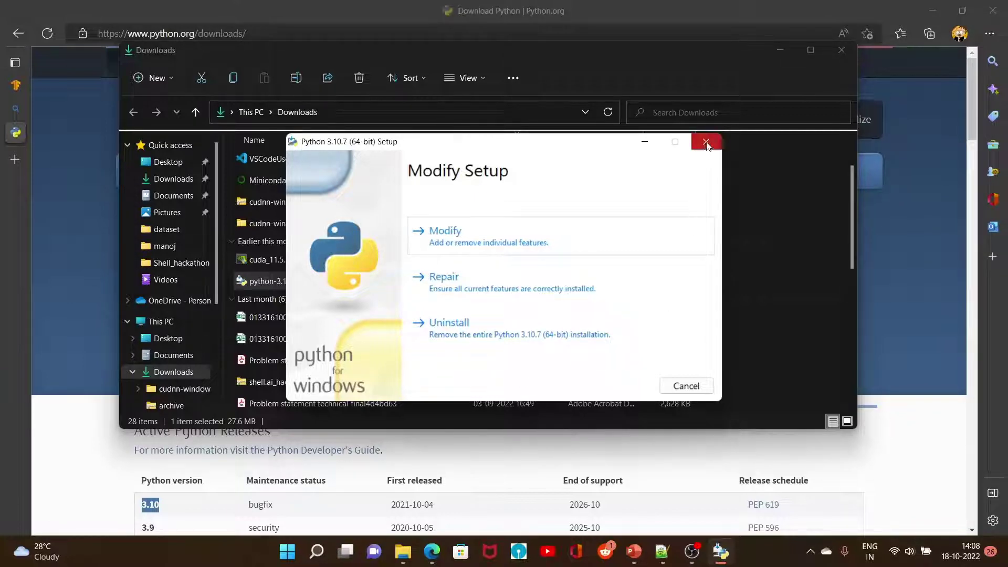
pyautogui.click(685, 386)
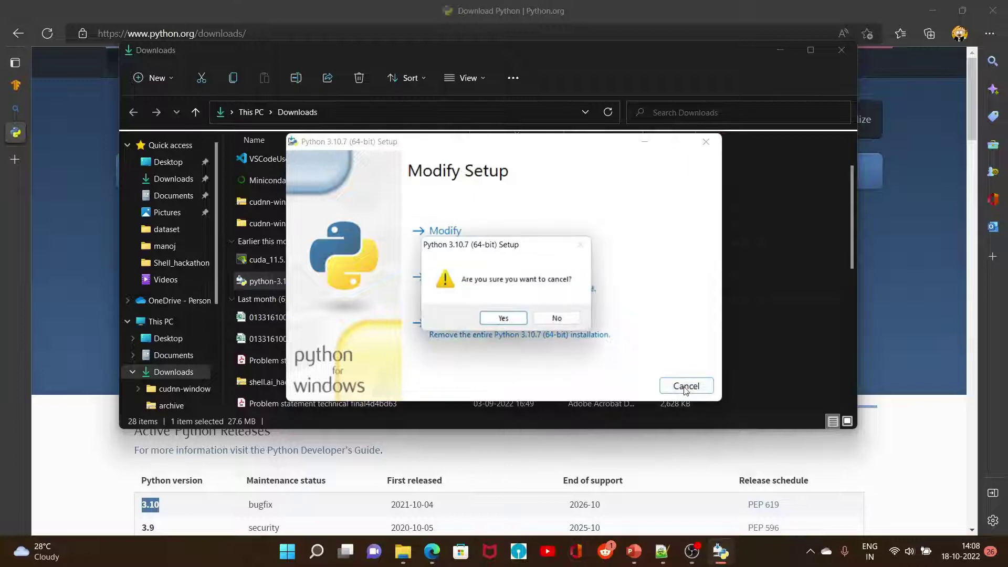
pyautogui.click(557, 319)
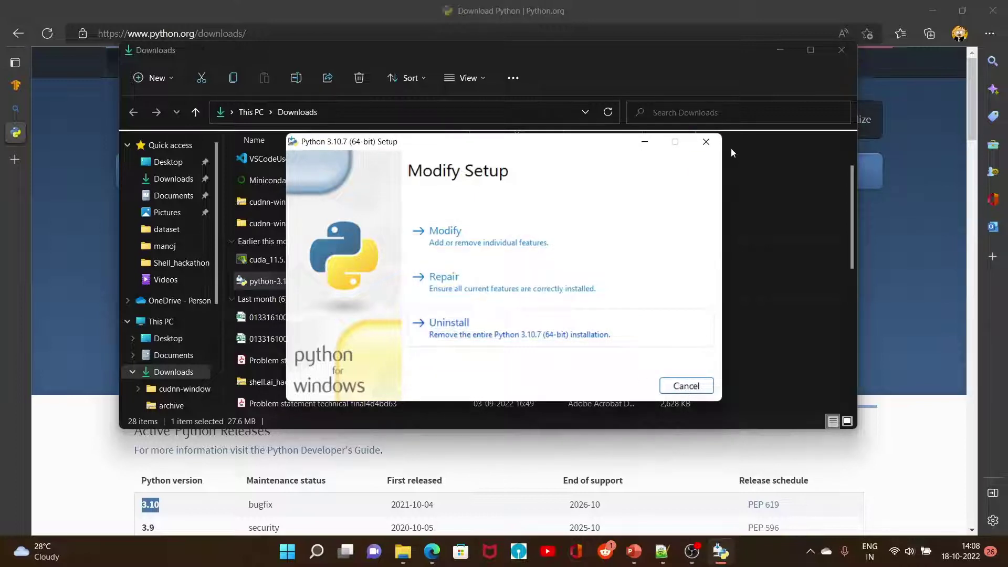
pyautogui.click(708, 144)
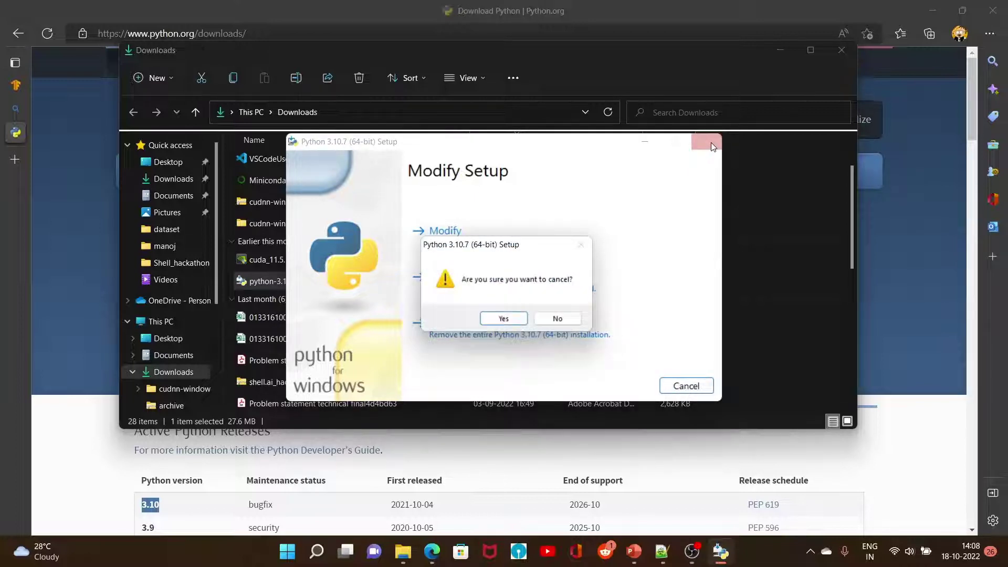
pyautogui.click(500, 318)
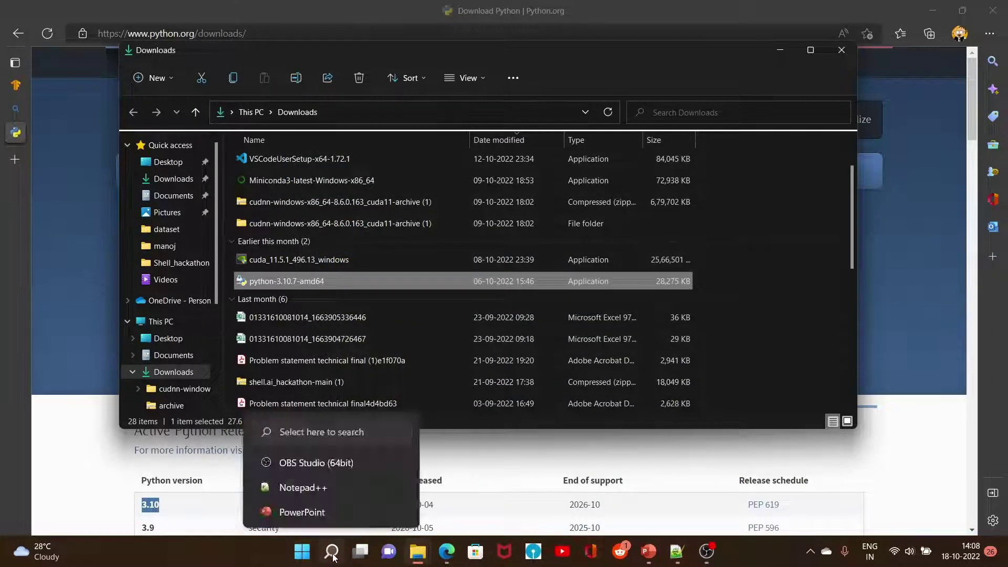
# Step: Search Windows for the system environment variables settings and open the Environment Variables dialog
pyautogui.click(333, 556)
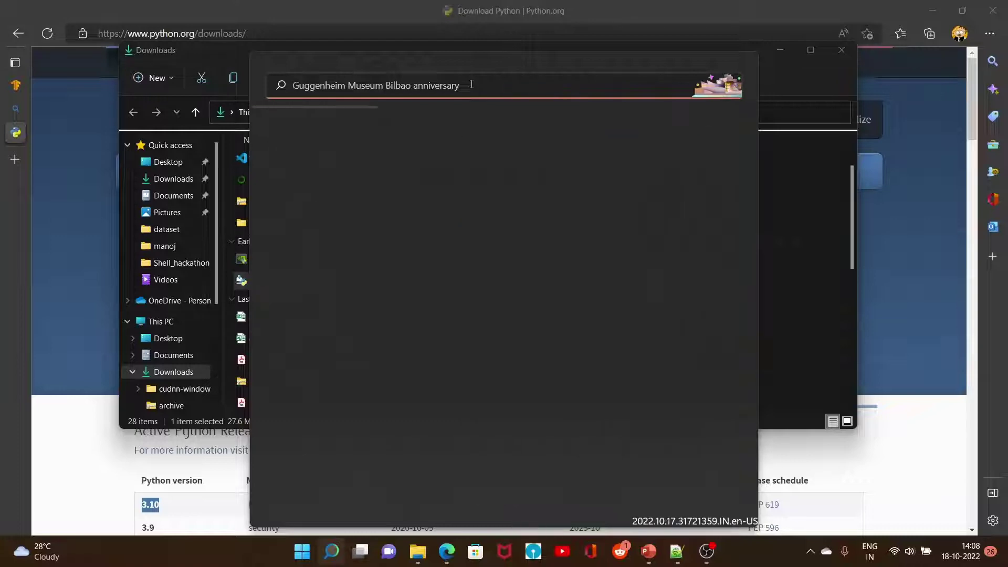
pyautogui.write('en')
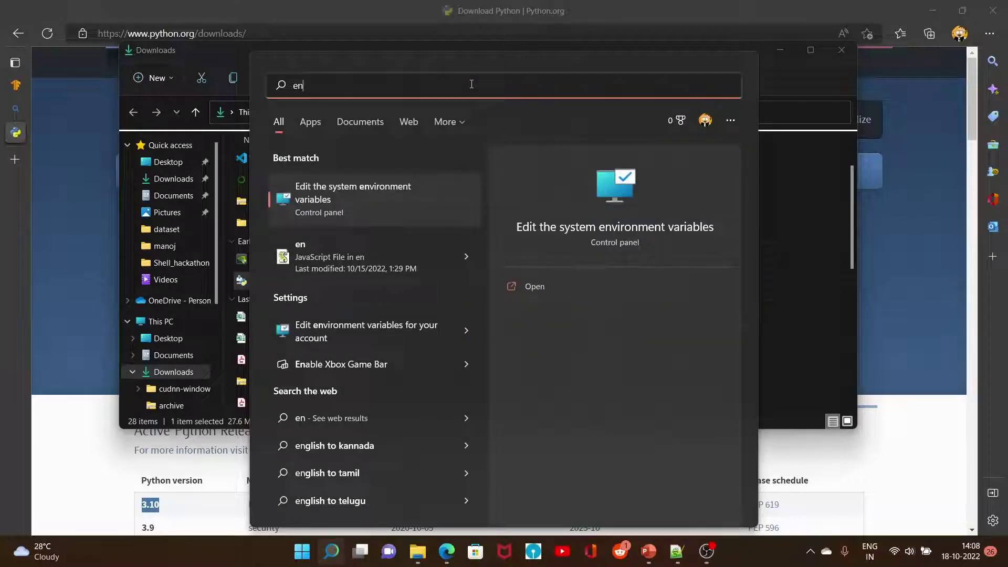
pyautogui.click(342, 197)
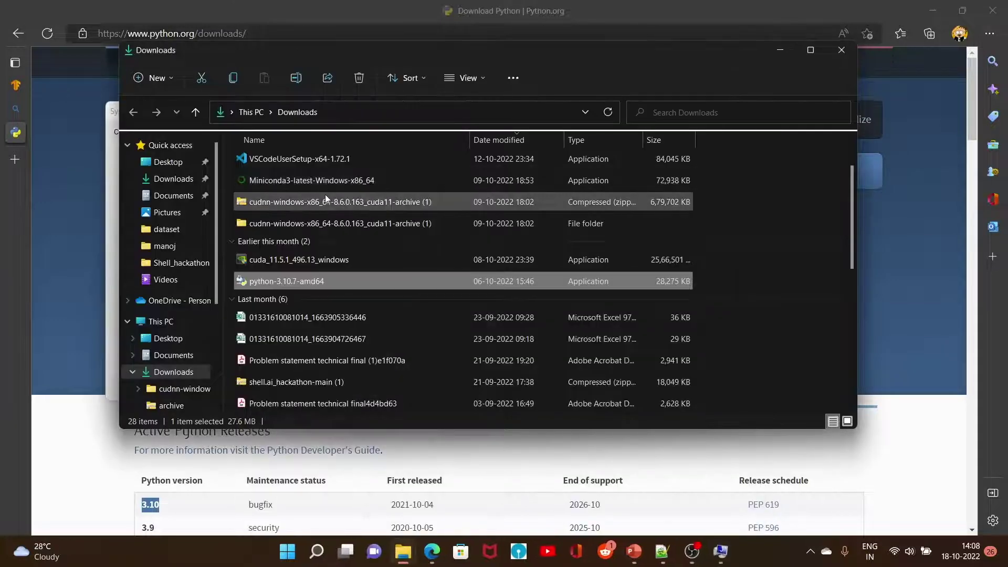
pyautogui.click(721, 552)
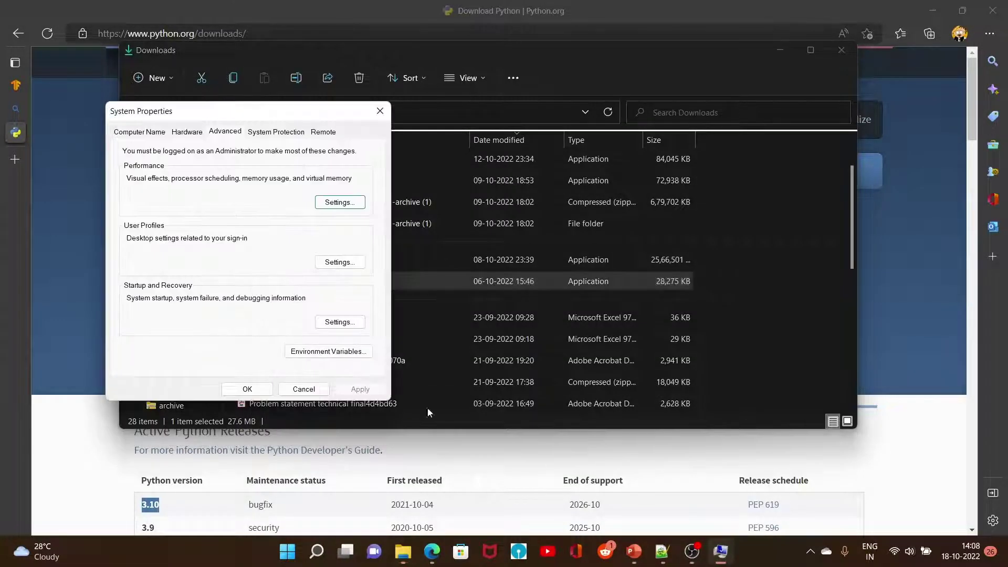
pyautogui.click(338, 354)
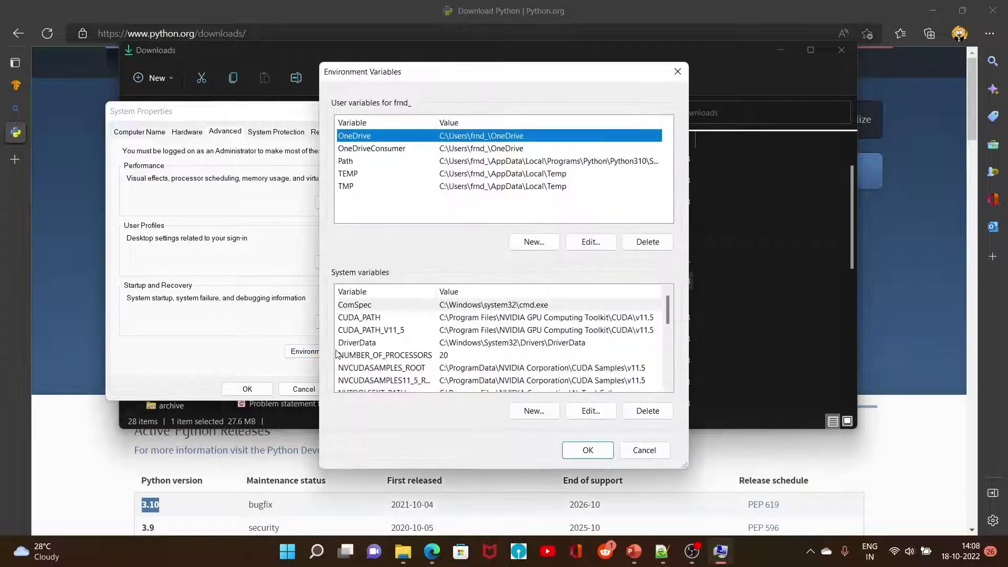
# Step: Open the user Path variable for editing, widen the dialog and examine the Python310 and Python310\Scripts entries
pyautogui.click(479, 164)
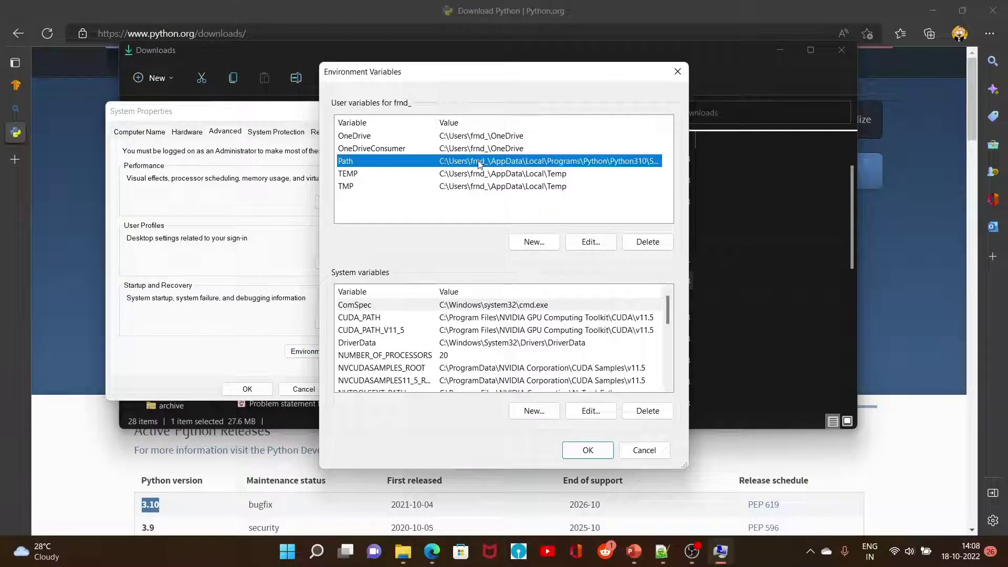
pyautogui.click(585, 242)
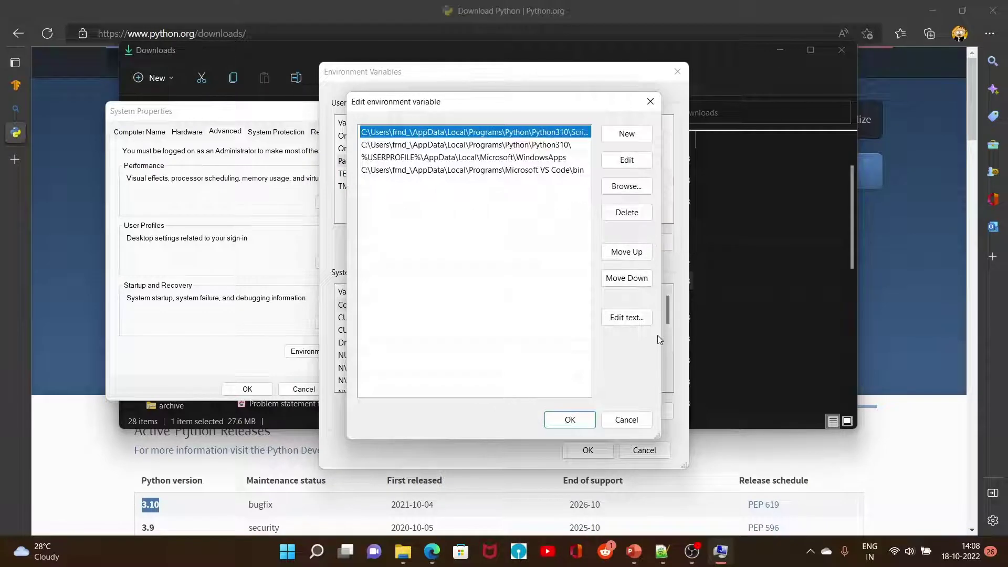
pyautogui.moveTo(660, 340); pyautogui.dragTo(799, 335)
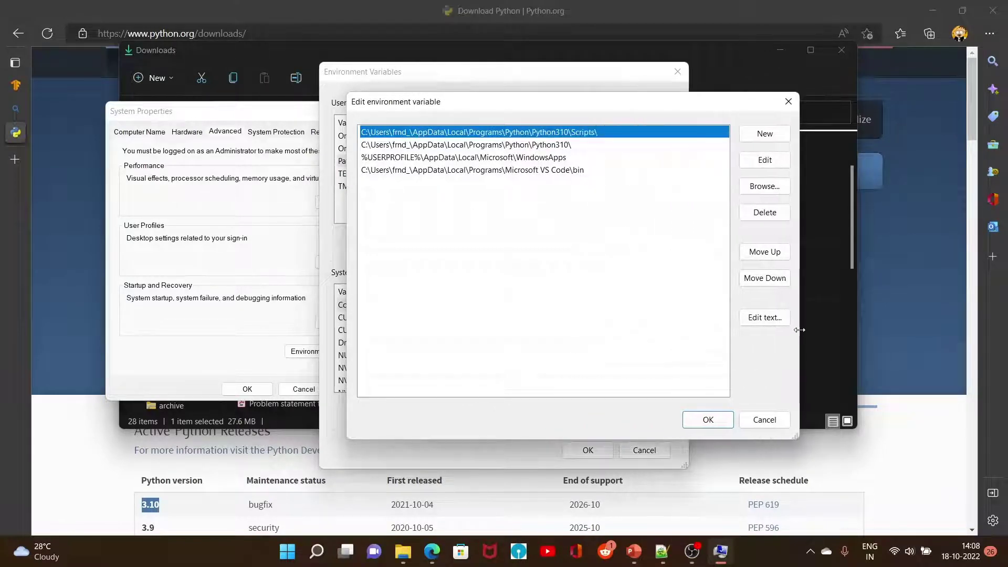
pyautogui.click(589, 145)
pyautogui.click(612, 132)
# Step: Launch Command Prompt, run python to check the installed version, and close the console
pyautogui.click(317, 554)
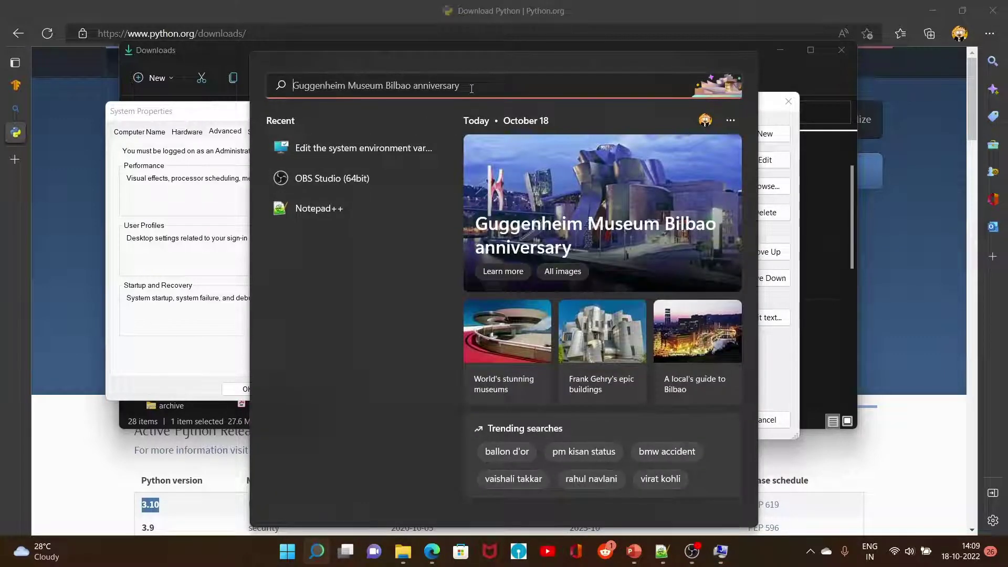
pyautogui.write('cmd')
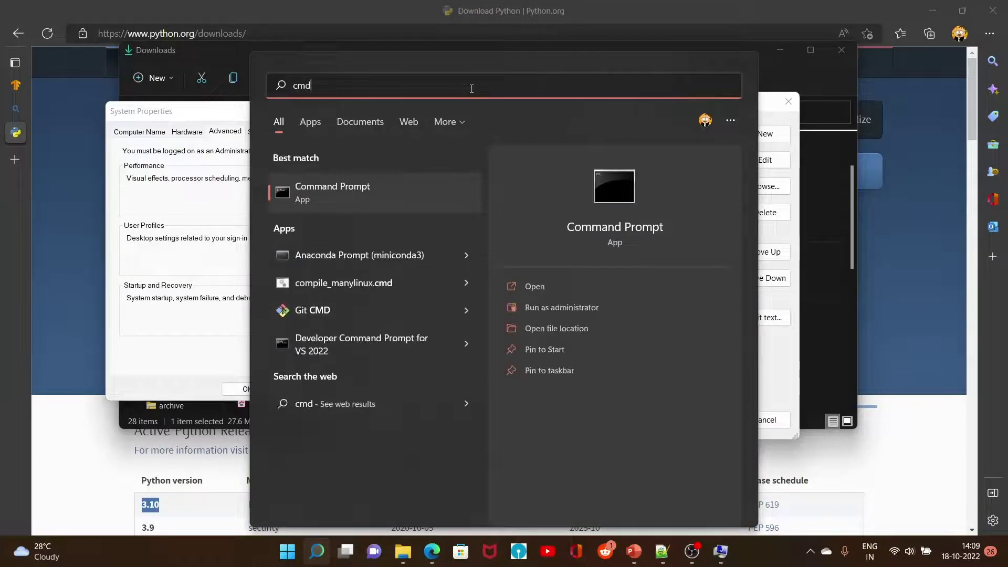
pyautogui.click(379, 187)
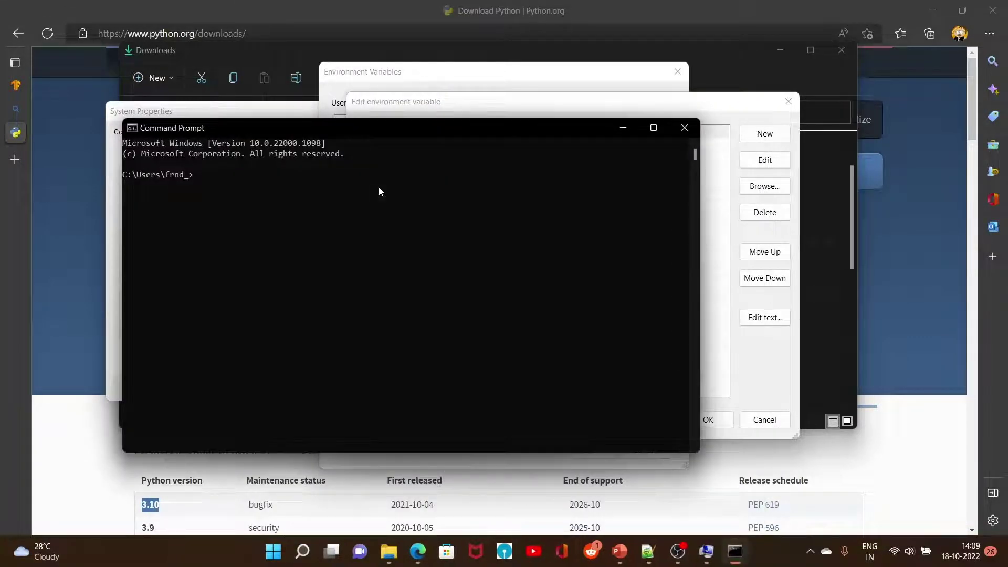
pyautogui.write('python')
pyautogui.press('Return')
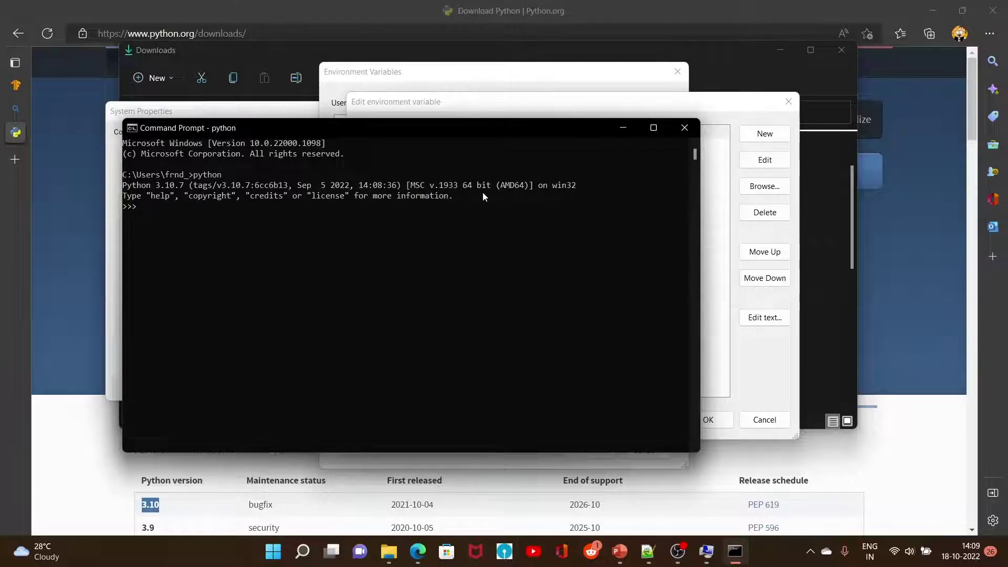
pyautogui.click(686, 129)
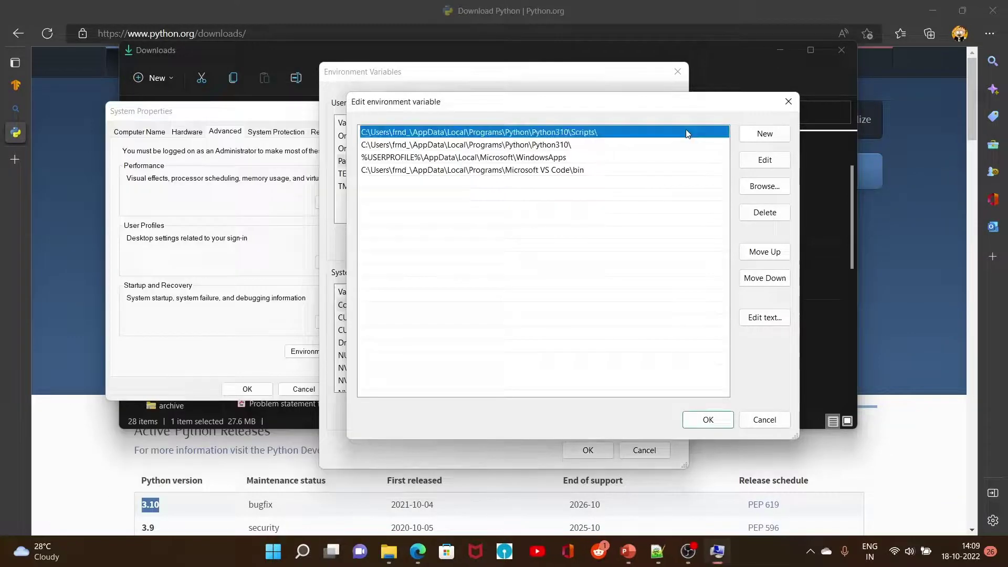
# Step: Cancel out of the Path editor, Environment Variables and System Properties dialogs without saving
pyautogui.click(765, 419)
pyautogui.click(644, 450)
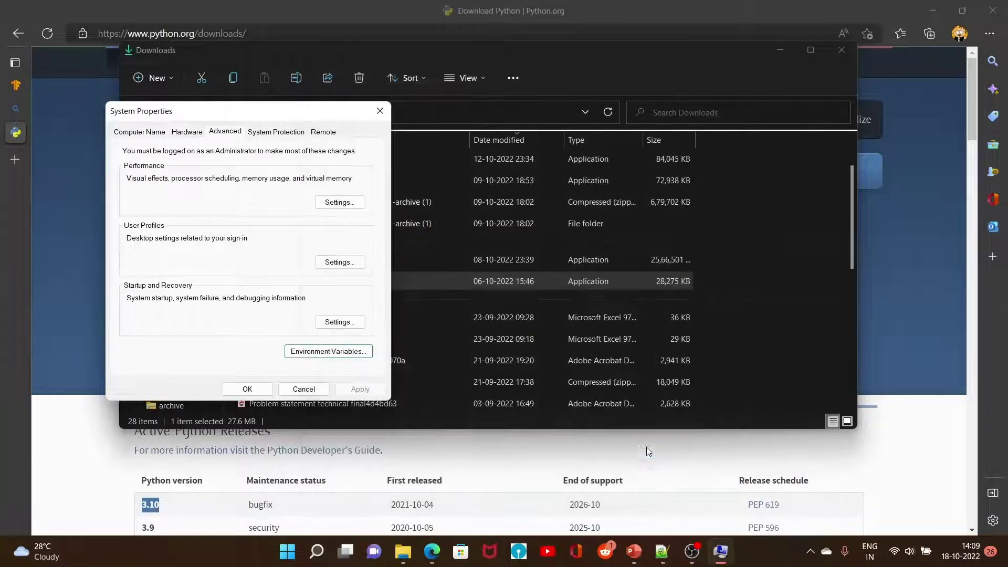
pyautogui.click(315, 391)
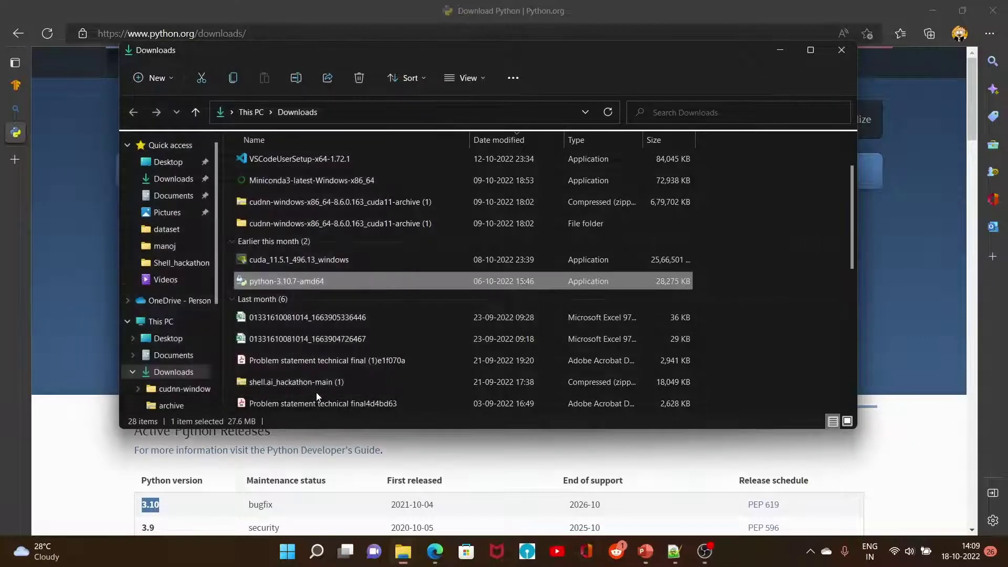
# Step: Switch to the TensorFlow website in the browser and open its Install page to view the supported systems and package commands
pyautogui.click(16, 84)
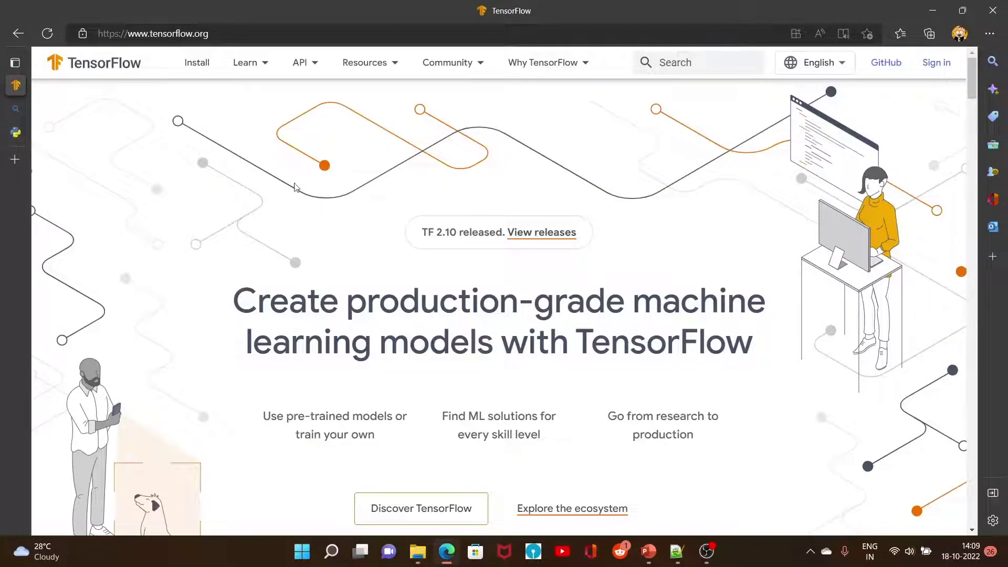
pyautogui.scroll(-1, 785, 189)
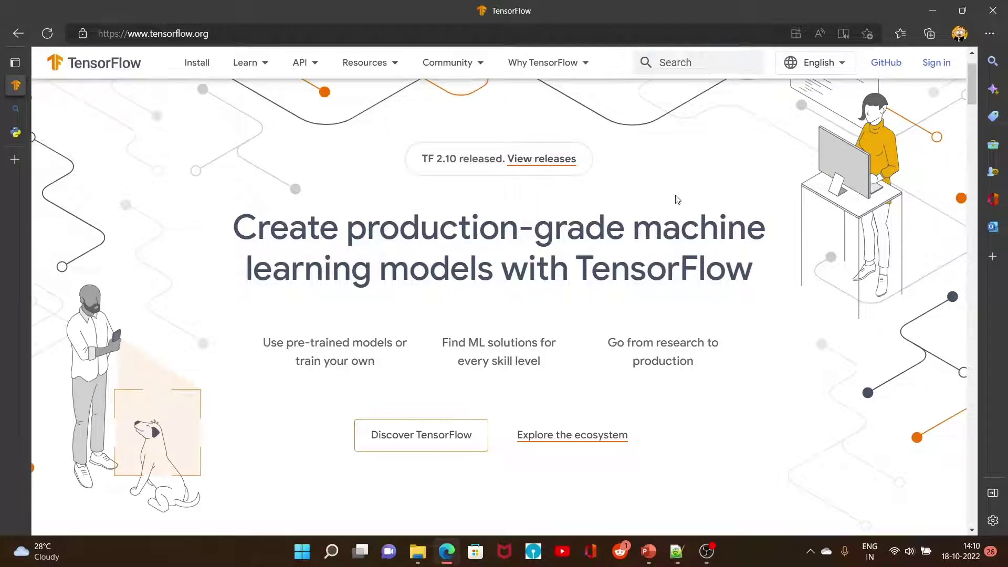
pyautogui.scroll(-5, 677, 200)
pyautogui.scroll(7, 677, 199)
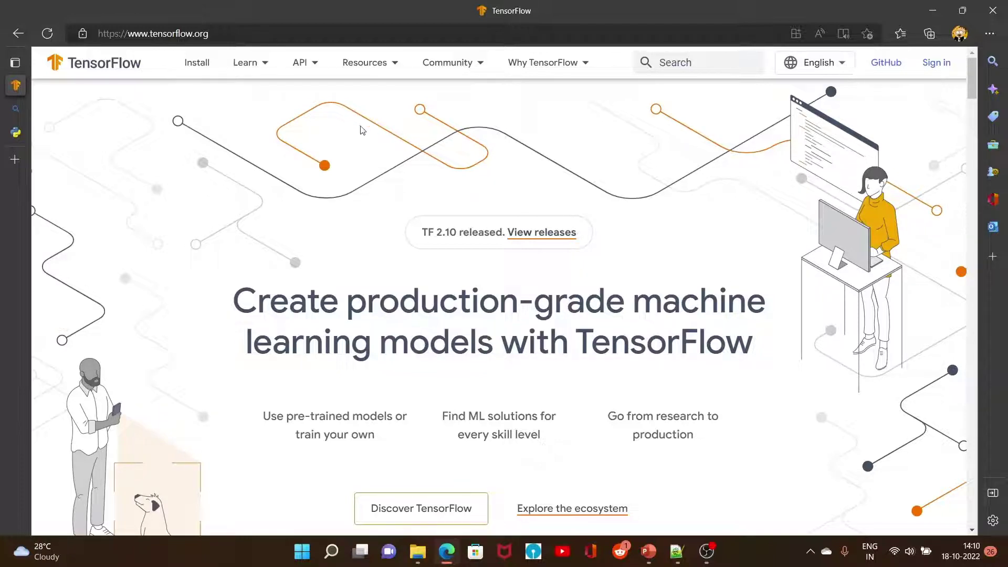
pyautogui.moveTo(239, 68)
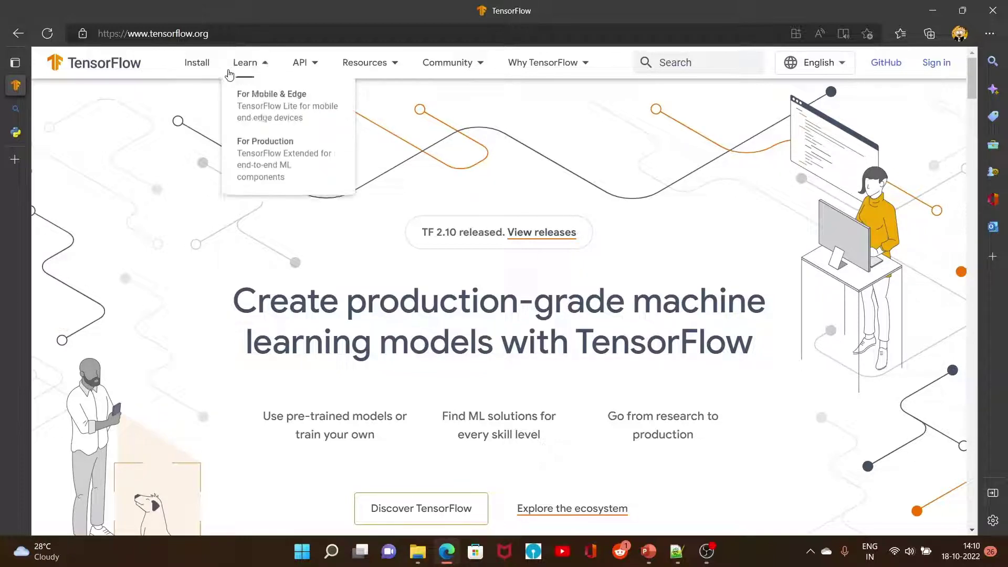
pyautogui.click(197, 68)
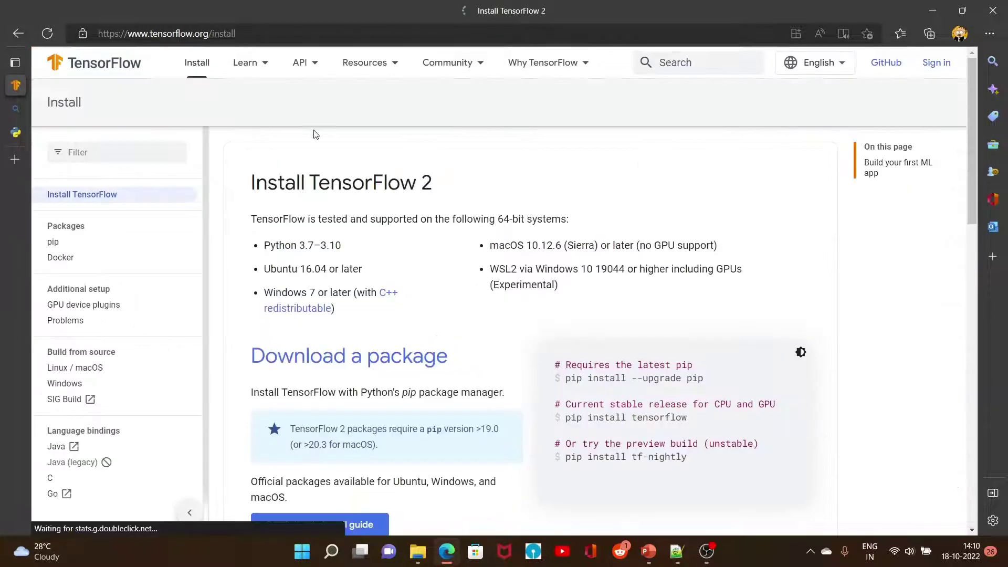
pyautogui.scroll(-2, 391, 146)
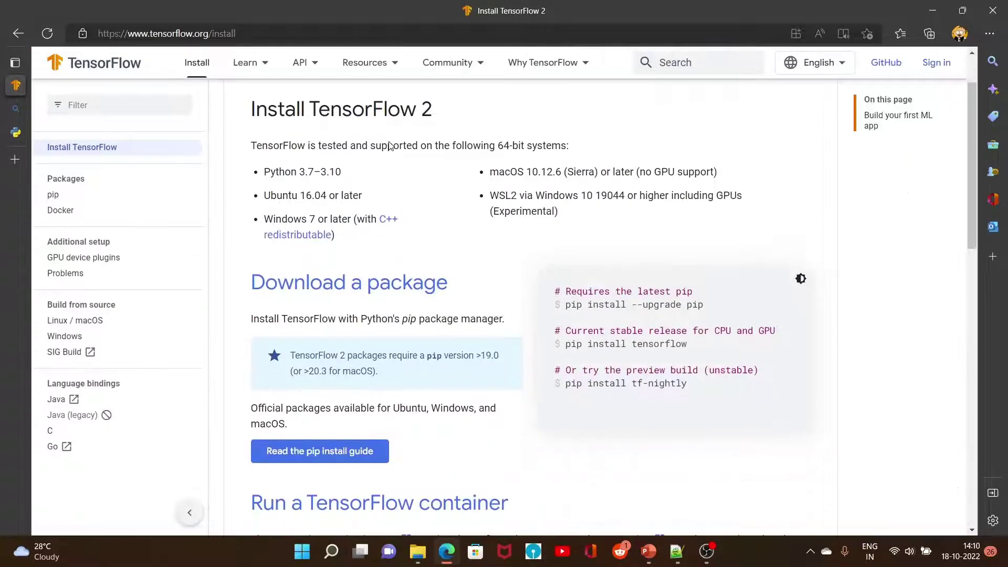
# Step: Open the Build from source guide for Windows, read its setup requirements and highlight the "Install GPU support (optional)" heading
pyautogui.click(67, 336)
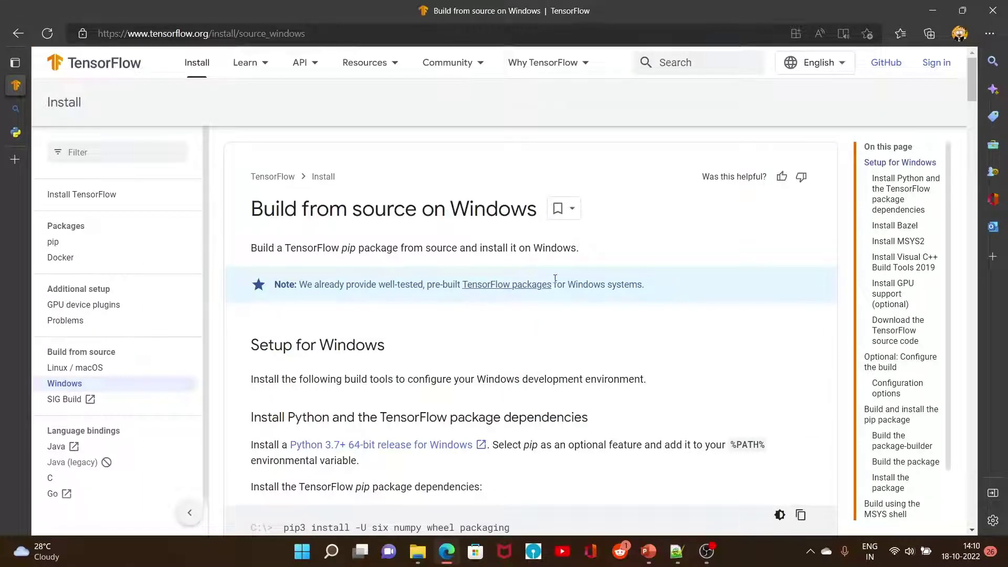
pyautogui.scroll(-2, 556, 279)
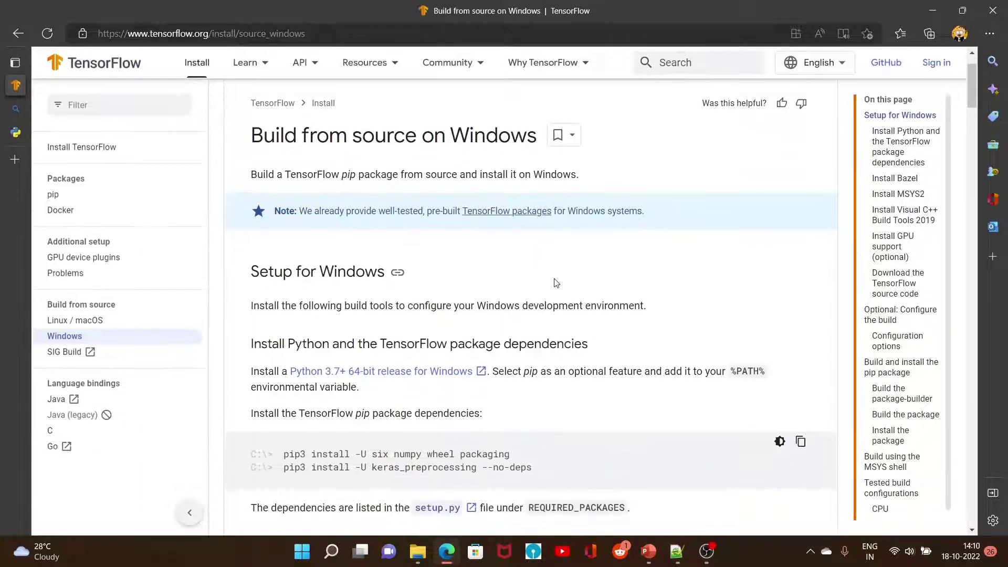
pyautogui.scroll(-3, 556, 283)
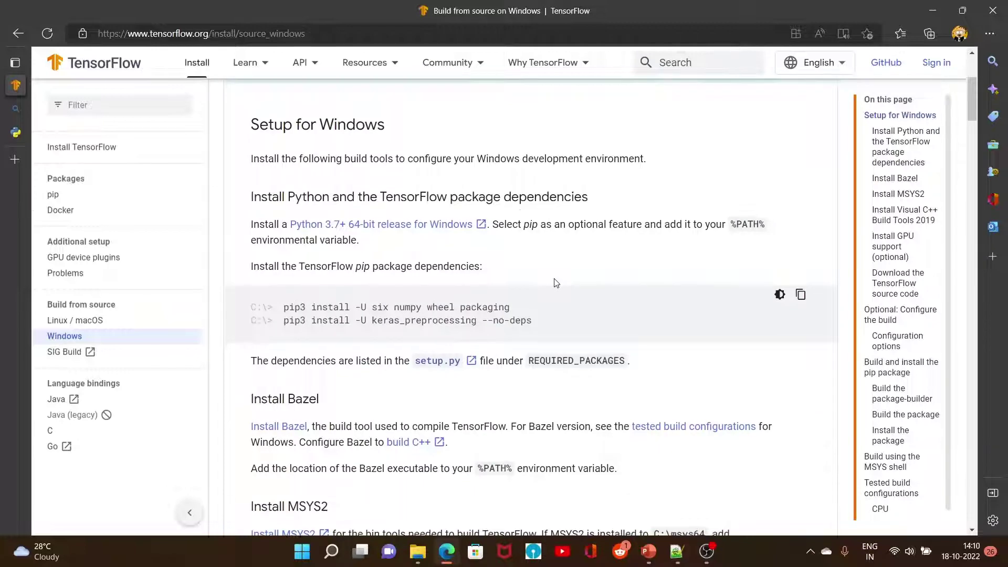
pyautogui.scroll(-6, 557, 283)
pyautogui.scroll(-3, 556, 283)
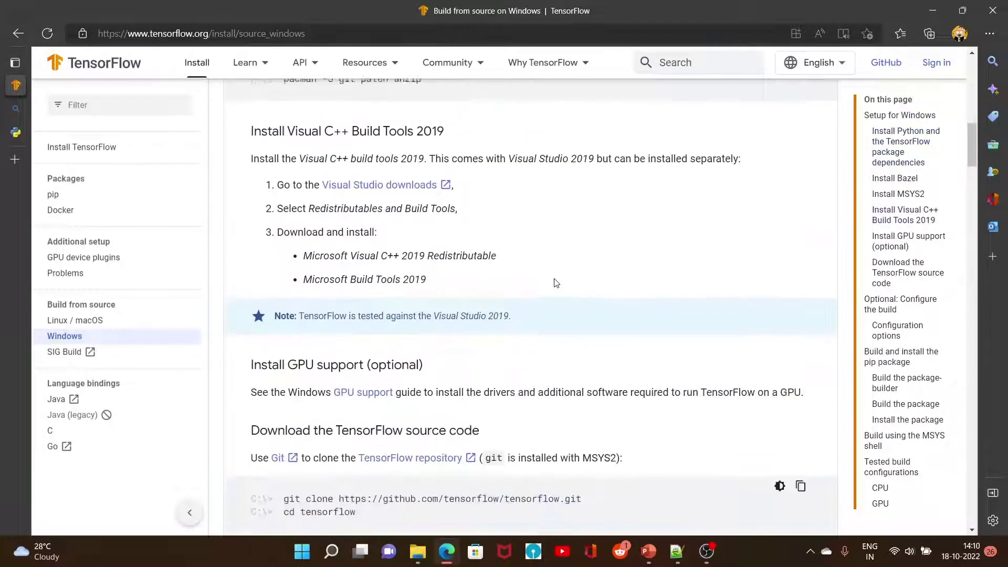
pyautogui.scroll(-3, 556, 283)
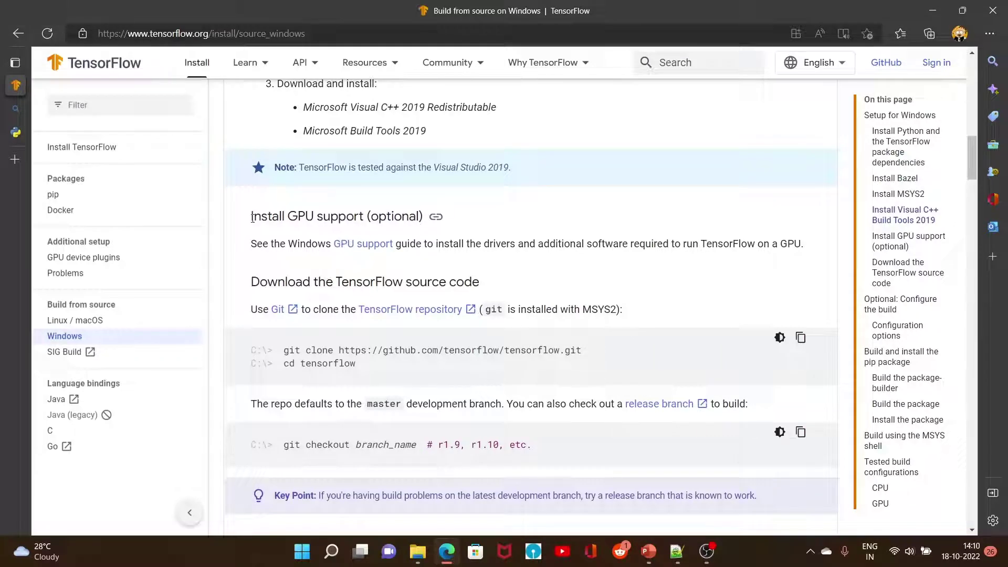
pyautogui.moveTo(251, 216); pyautogui.dragTo(434, 220)
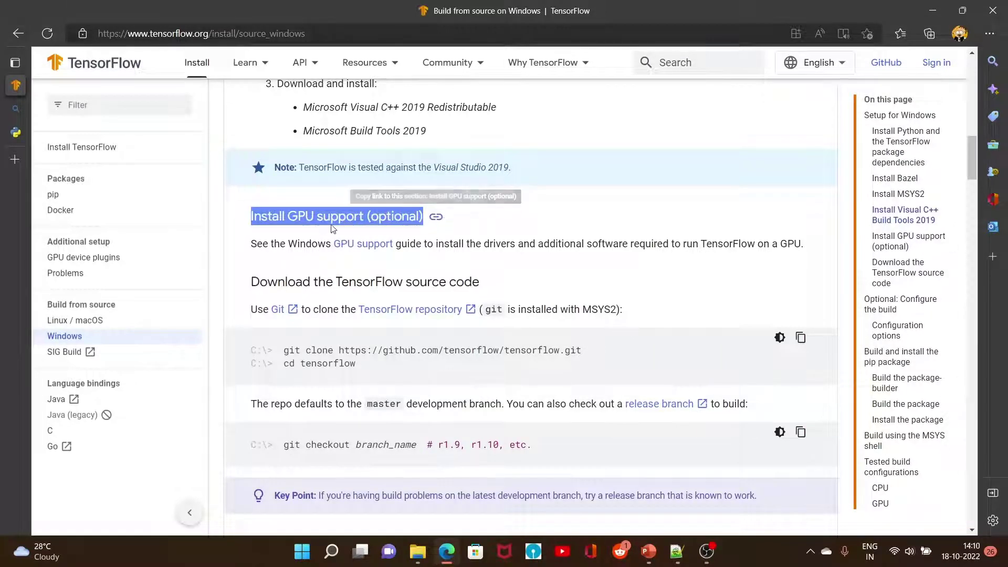
# Step: Examine the rest of the Windows build guide, including build configuration, package installation and the tested CPU build configurations
pyautogui.scroll(5, 538, 305)
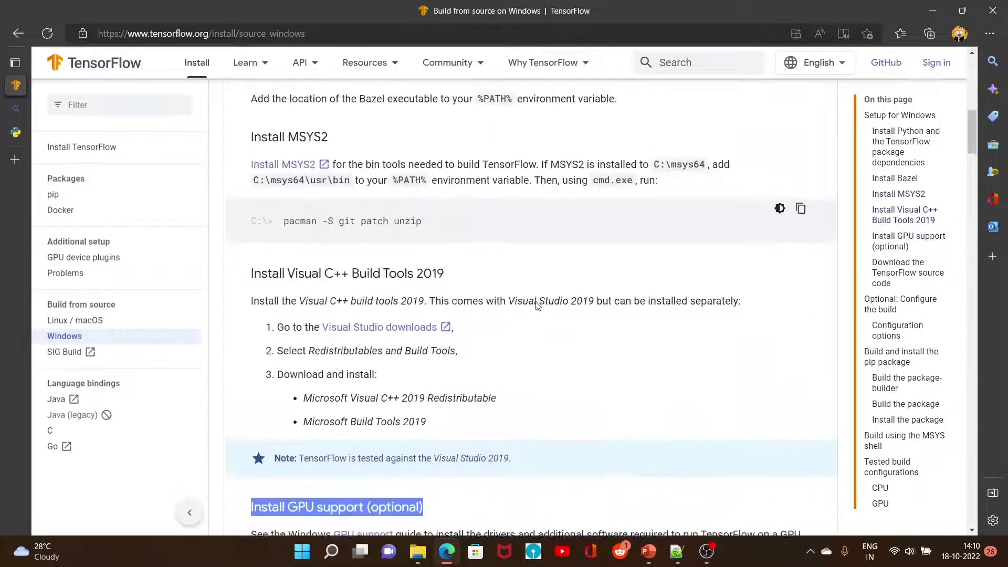
pyautogui.scroll(7, 536, 302)
pyautogui.scroll(3, 537, 302)
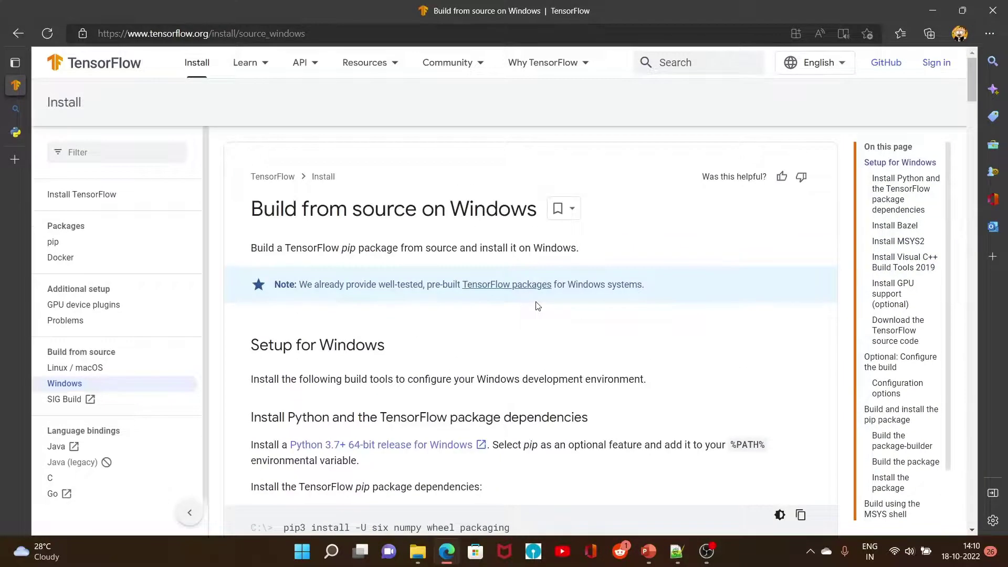
pyautogui.scroll(-12, 538, 305)
pyautogui.scroll(-18, 539, 306)
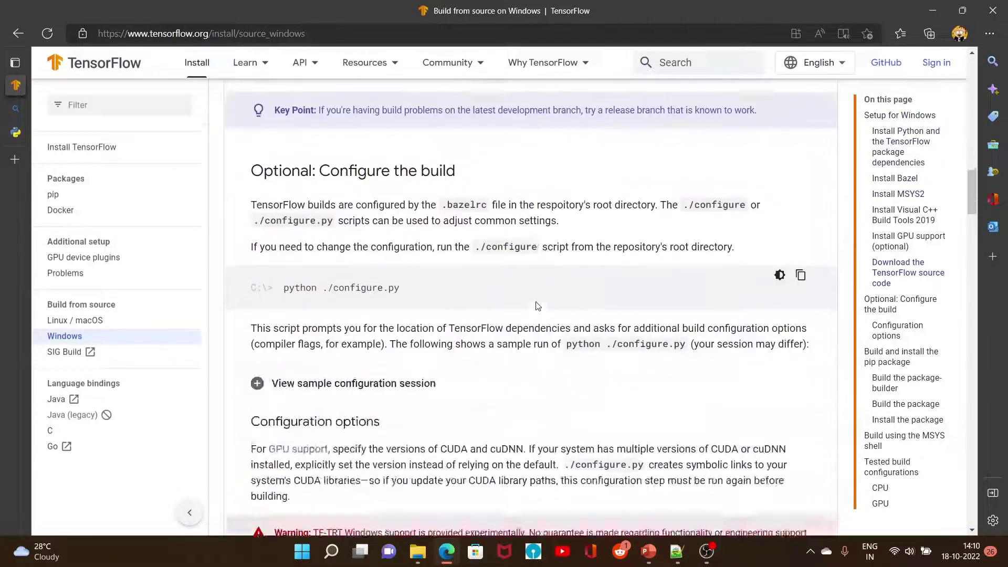
pyautogui.scroll(-14, 537, 302)
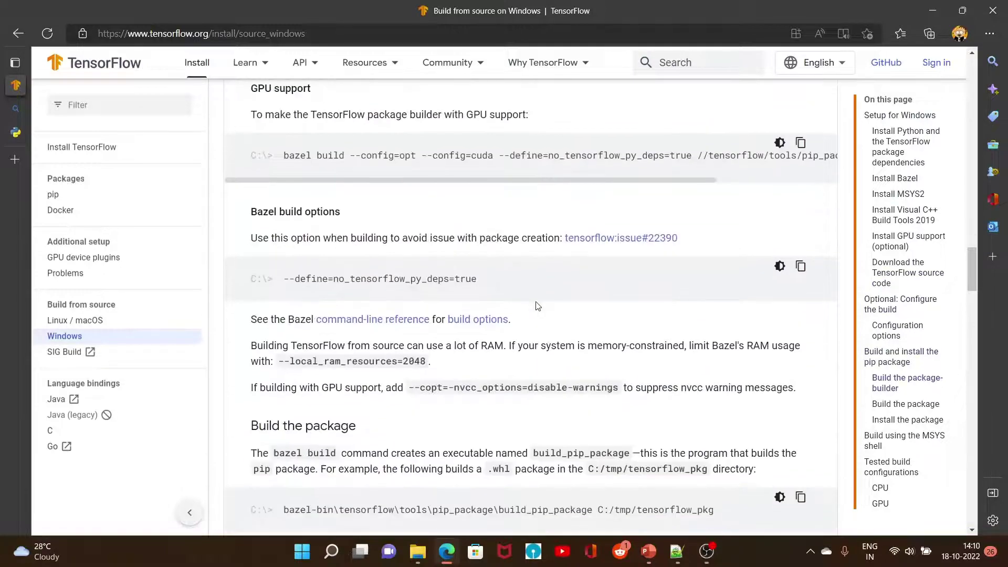
pyautogui.scroll(-7, 538, 305)
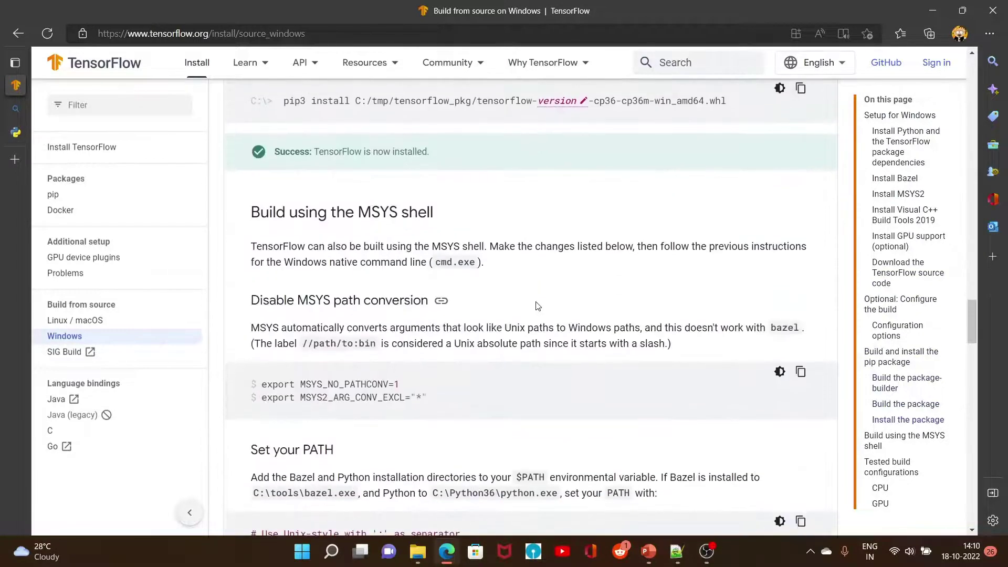
pyautogui.scroll(-6, 537, 305)
pyautogui.scroll(-5, 537, 306)
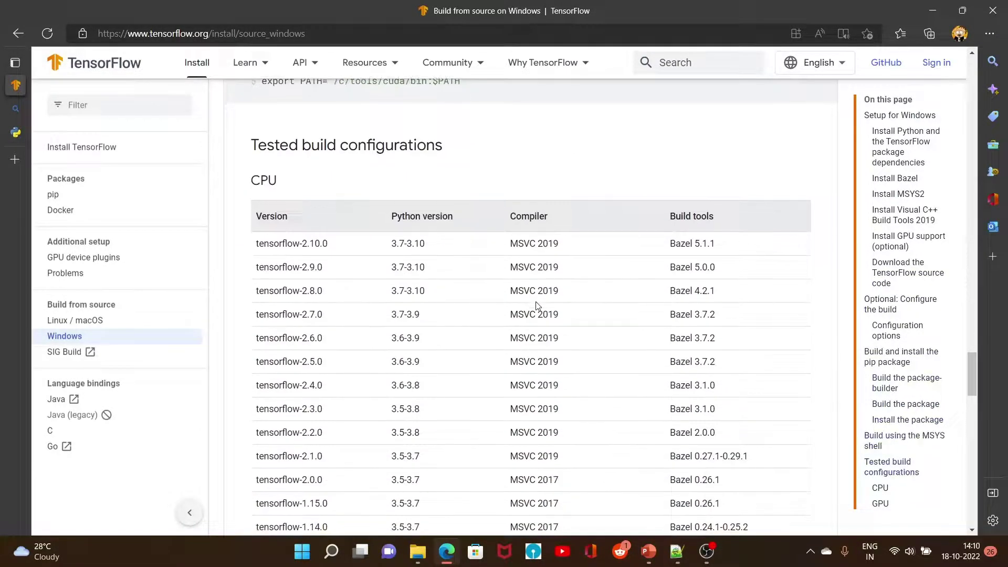
pyautogui.scroll(20, 538, 306)
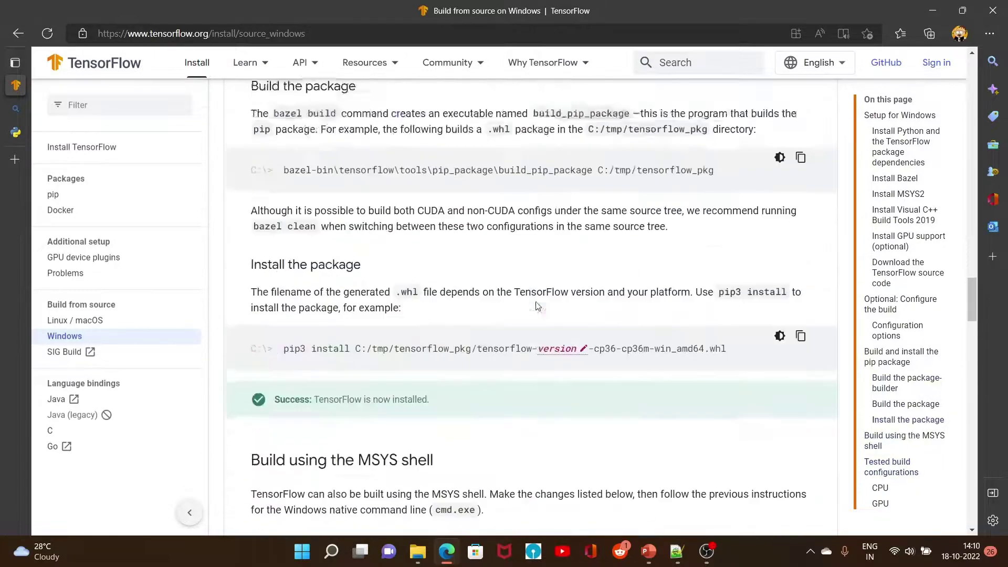
pyautogui.scroll(14, 538, 306)
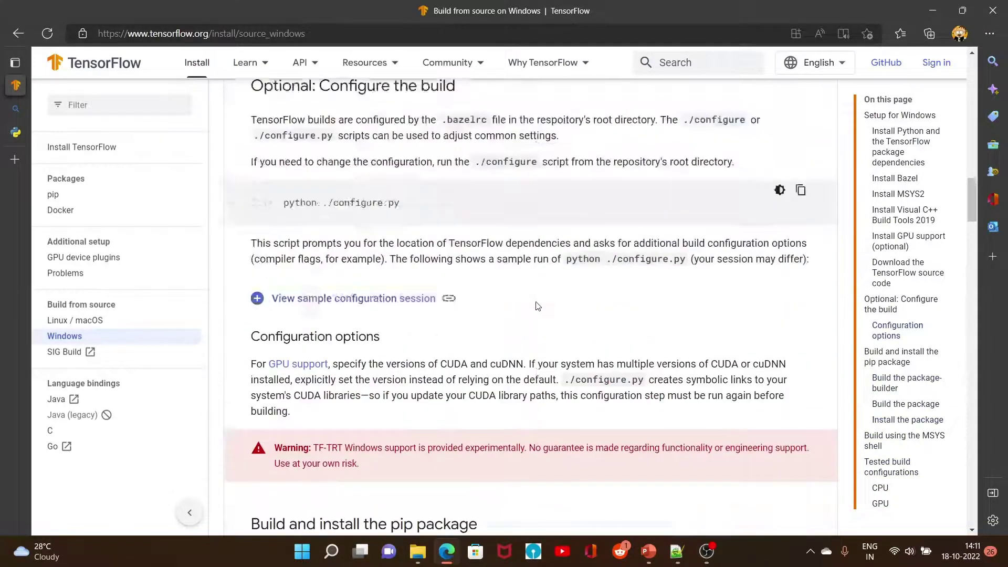
# Step: Open the GPU support guide and examine its hardware, system and software requirements and the step-by-step Windows instructions
pyautogui.scroll(2, 537, 303)
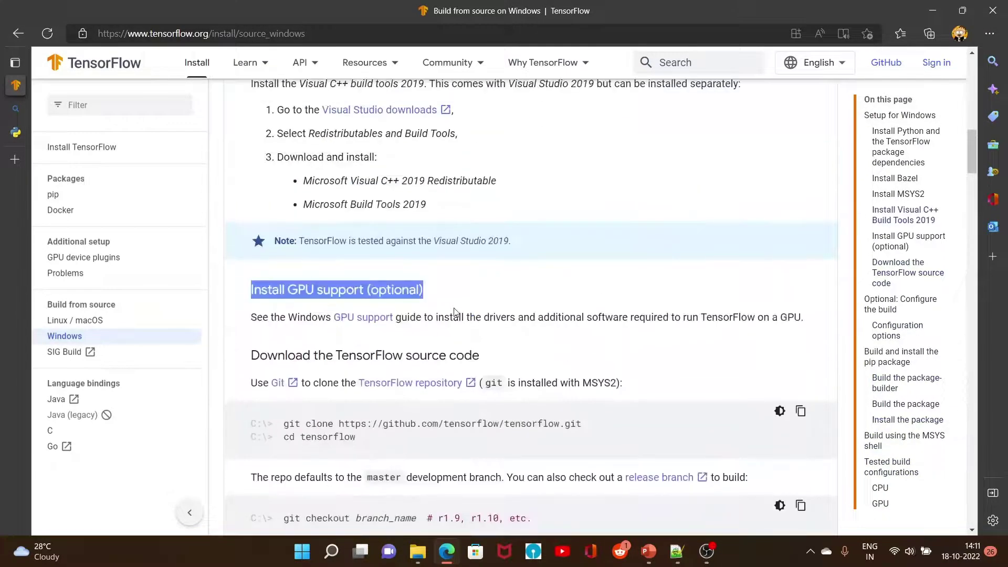
pyautogui.click(369, 322)
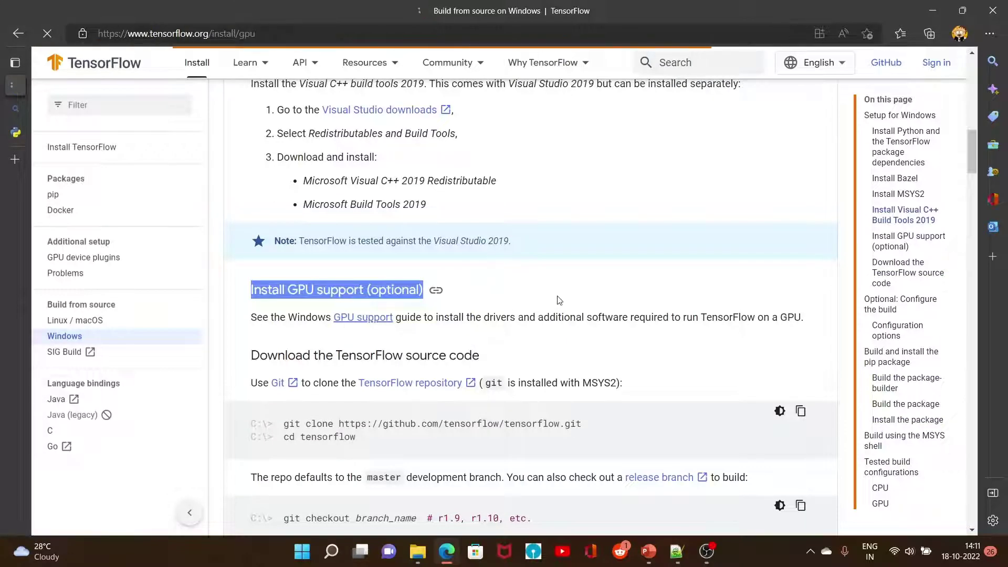
pyautogui.scroll(-4, 560, 301)
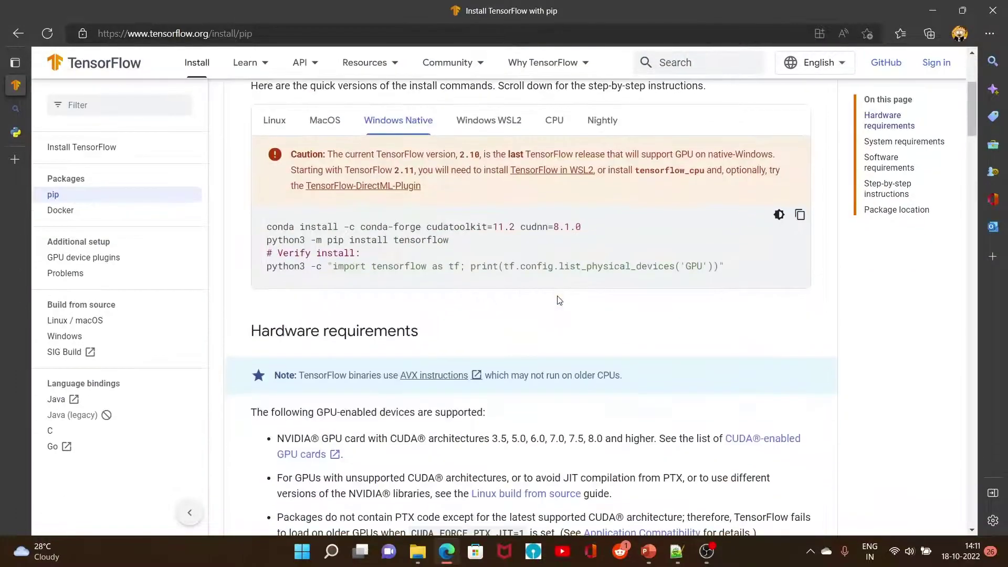
pyautogui.scroll(-3, 559, 300)
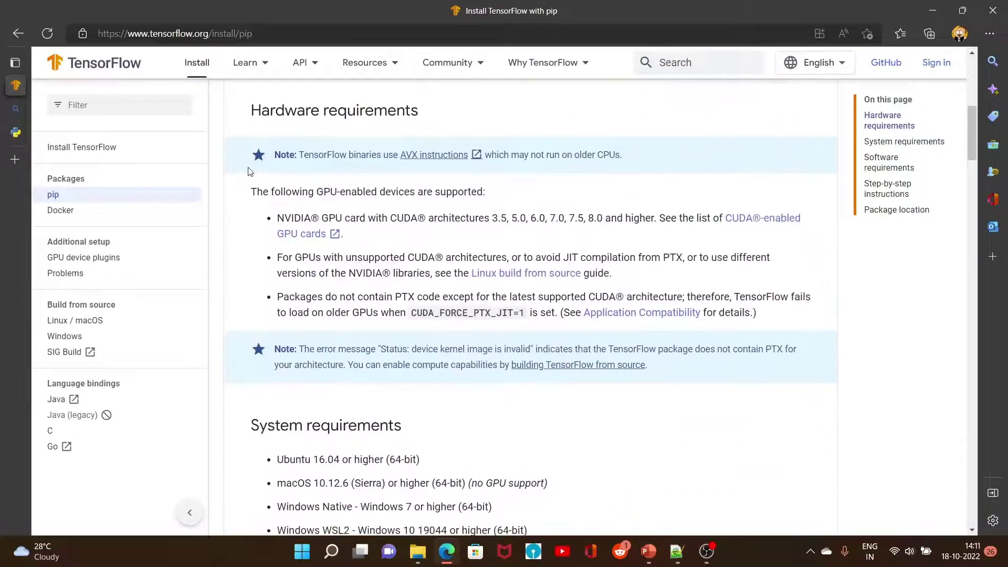
pyautogui.scroll(-18, 406, 251)
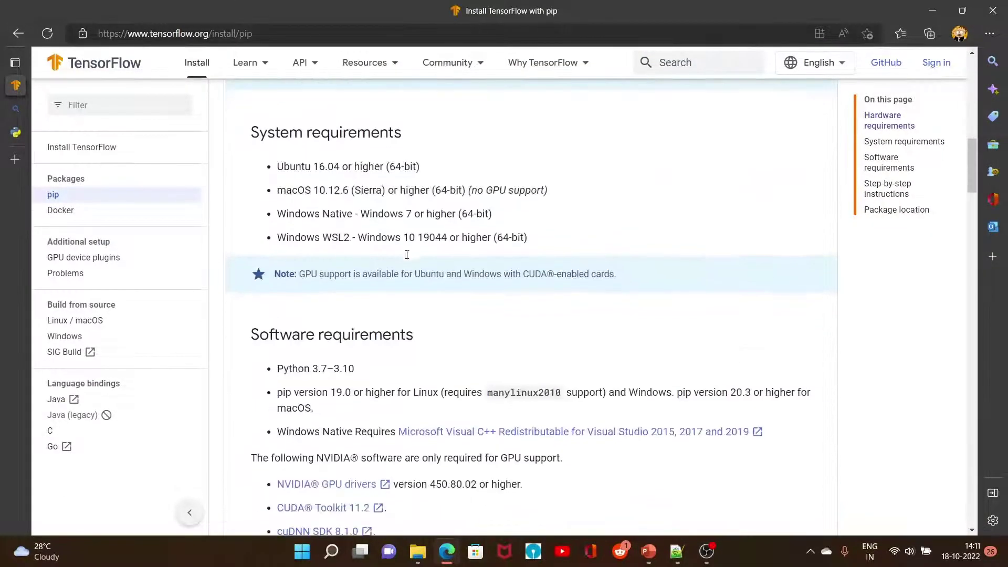
pyautogui.scroll(-5, 443, 313)
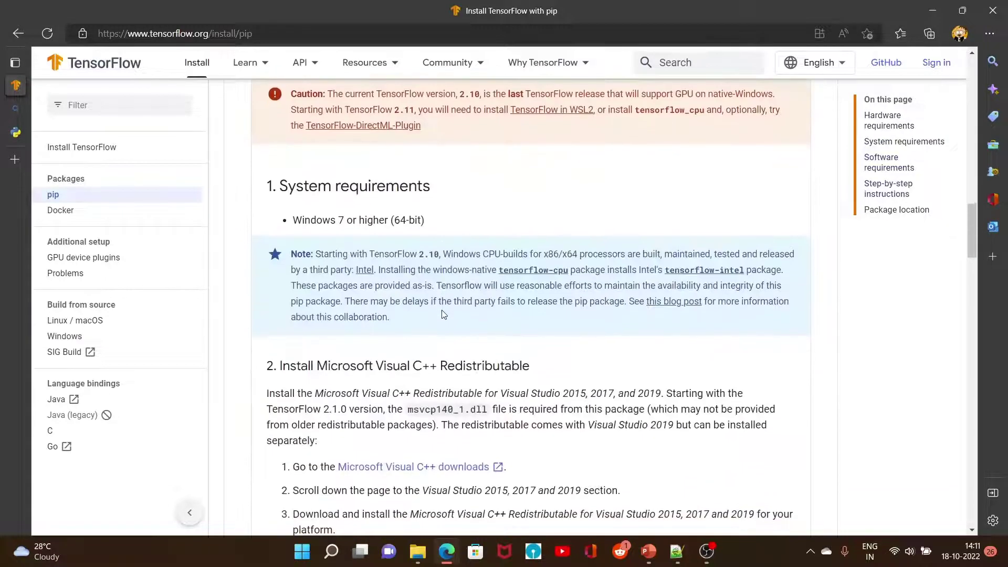
pyautogui.scroll(1, 399, 299)
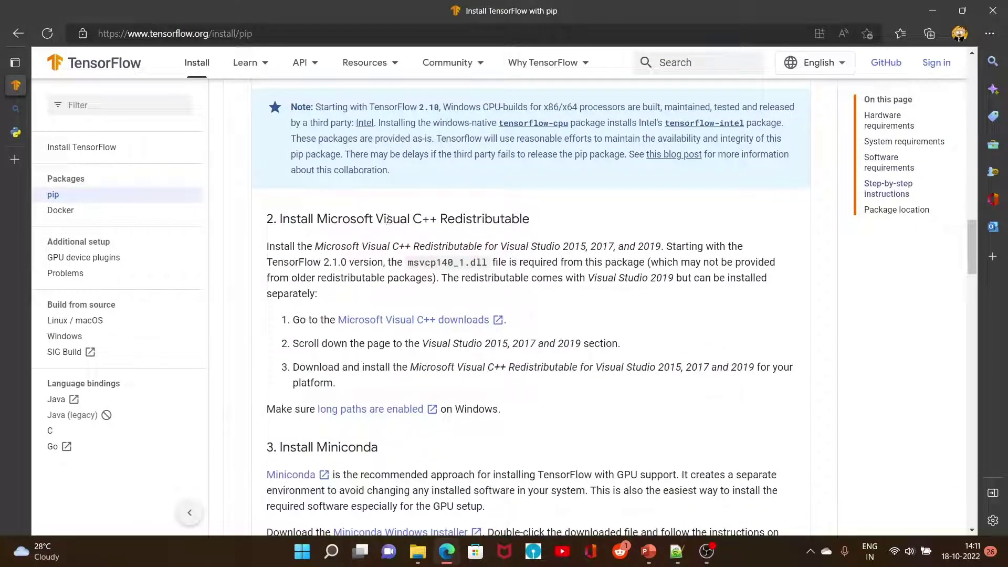
# Step: Highlight parts of the "Install Microsoft Visual C++ Redistributable" heading while reading that installation step, and clear the selection
pyautogui.moveTo(381, 220); pyautogui.dragTo(444, 218)
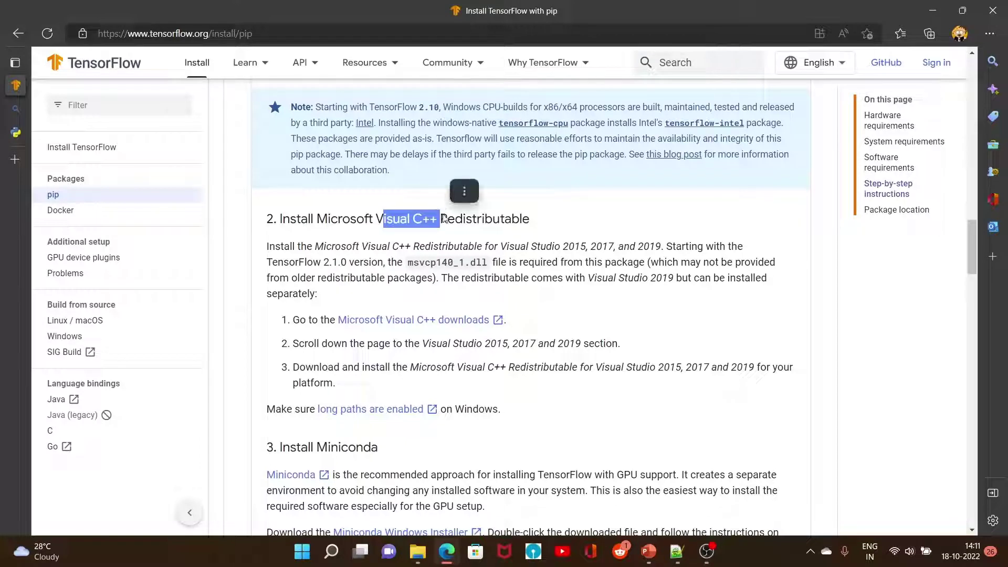
pyautogui.click(549, 219)
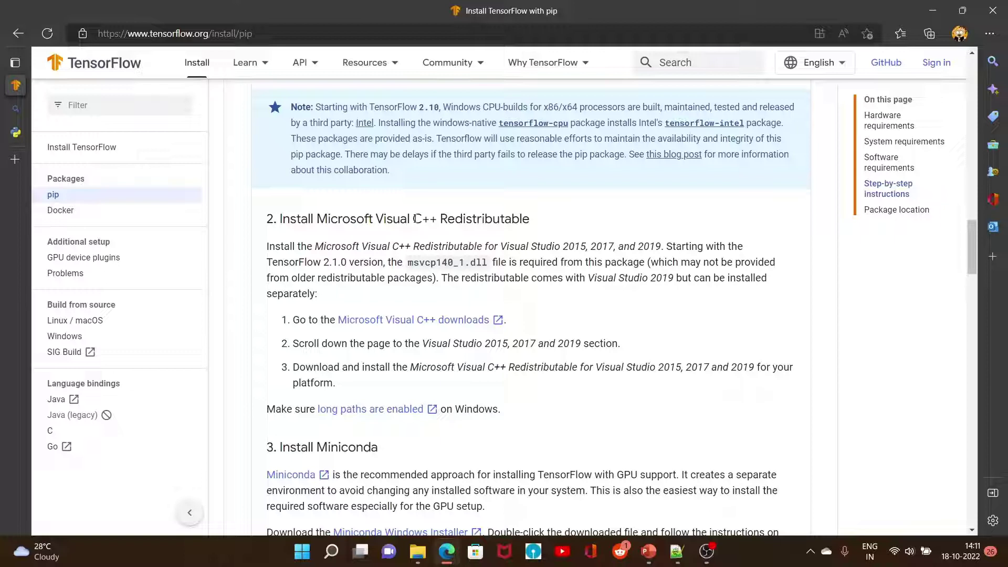
pyautogui.moveTo(410, 219); pyautogui.dragTo(443, 220)
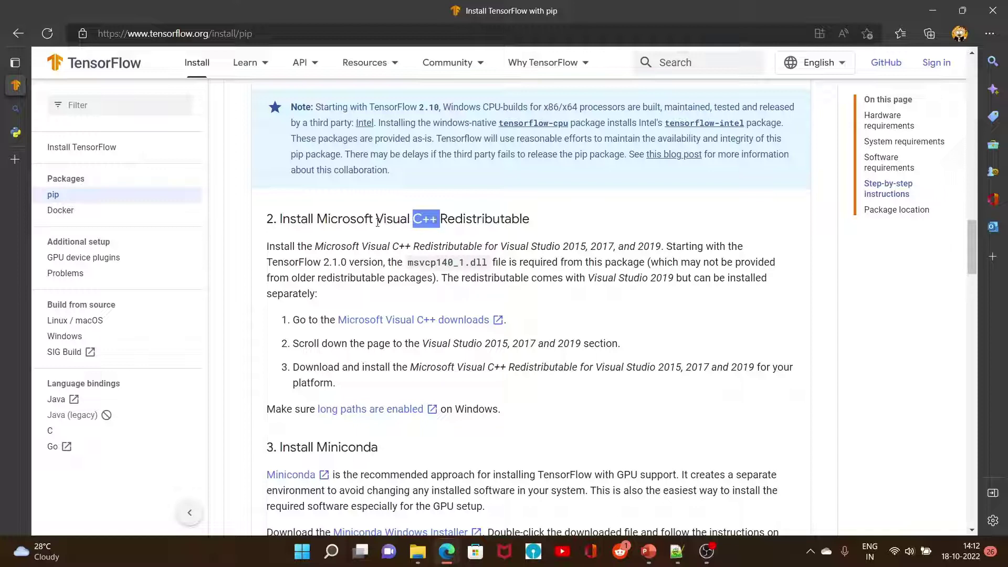
pyautogui.click(314, 219)
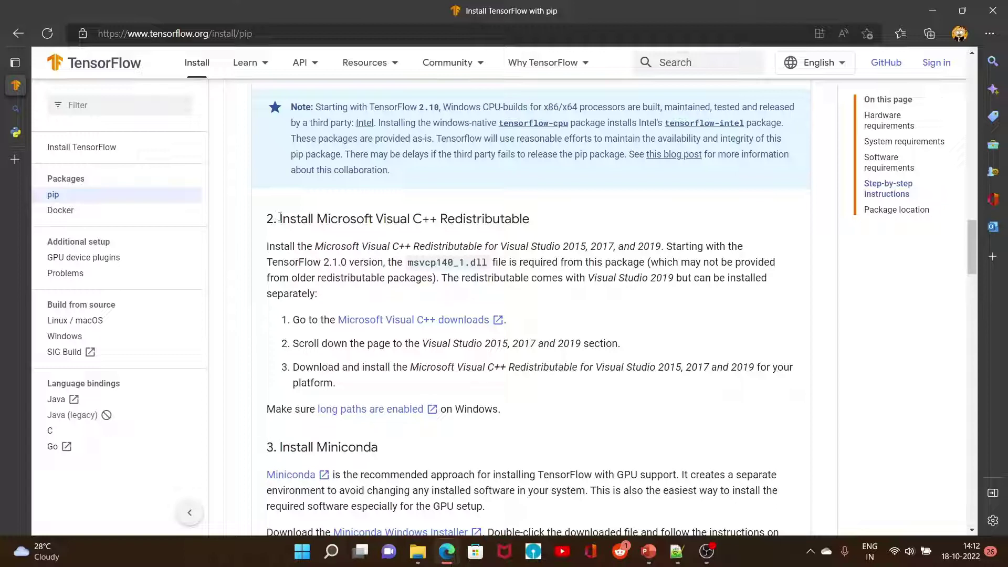
pyautogui.moveTo(281, 217); pyautogui.dragTo(456, 220)
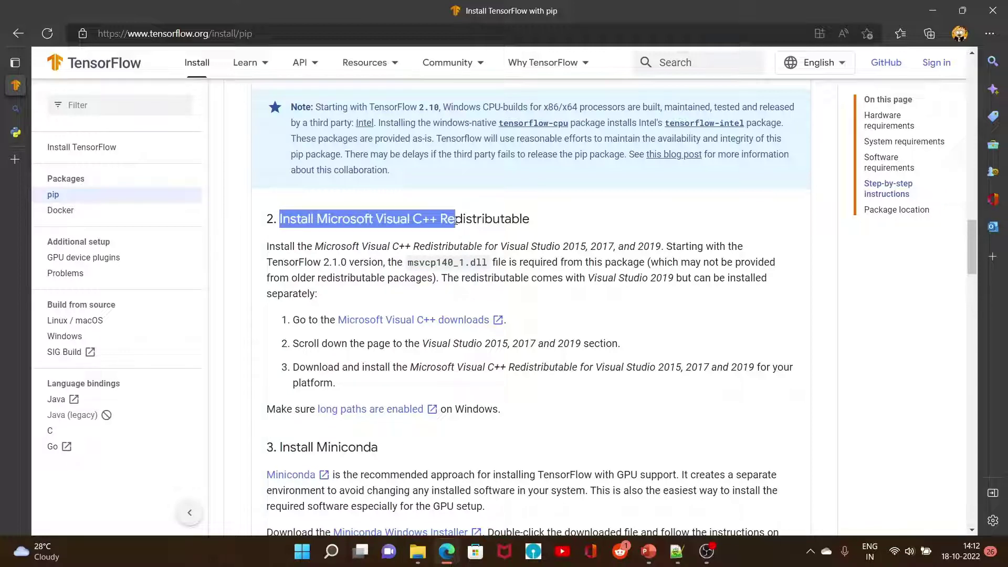
pyautogui.click(533, 240)
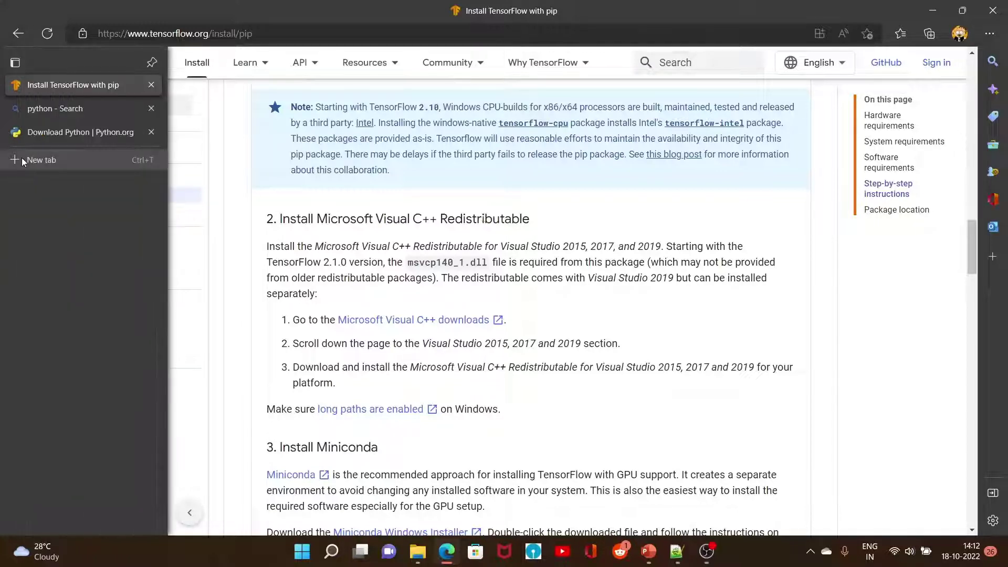
# Step: Open a new browser tab, look through the installers in the Downloads folder in File Explorer, and minimize the folder window
pyautogui.click(21, 157)
pyautogui.click(151, 36)
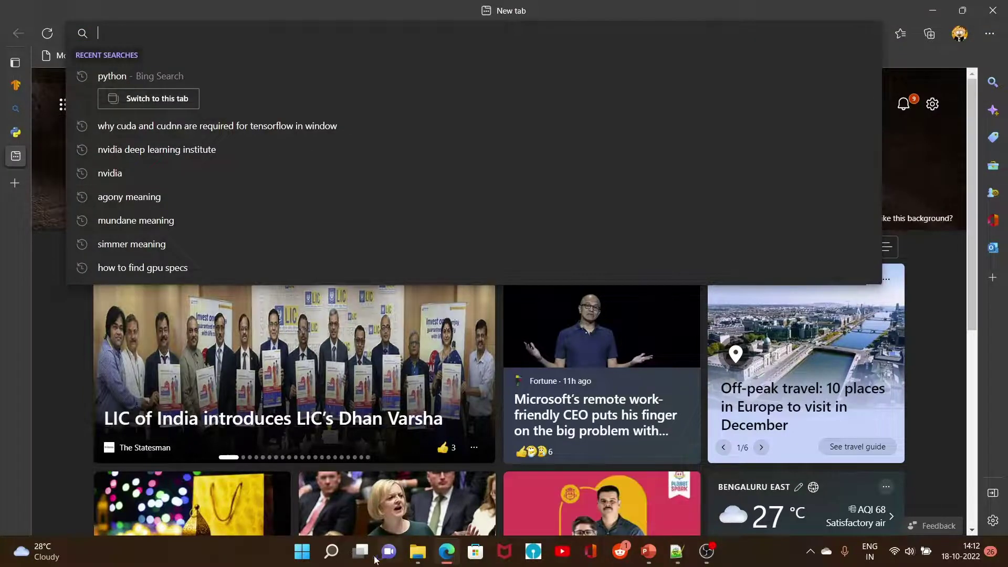
pyautogui.moveTo(375, 559)
pyautogui.moveTo(417, 552)
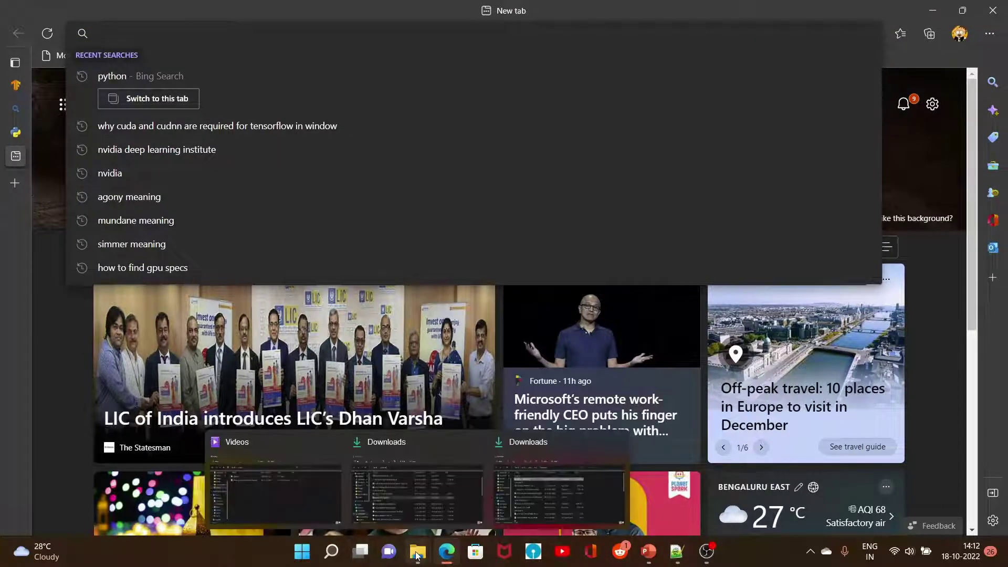
pyautogui.click(405, 515)
pyautogui.scroll(-5, 389, 301)
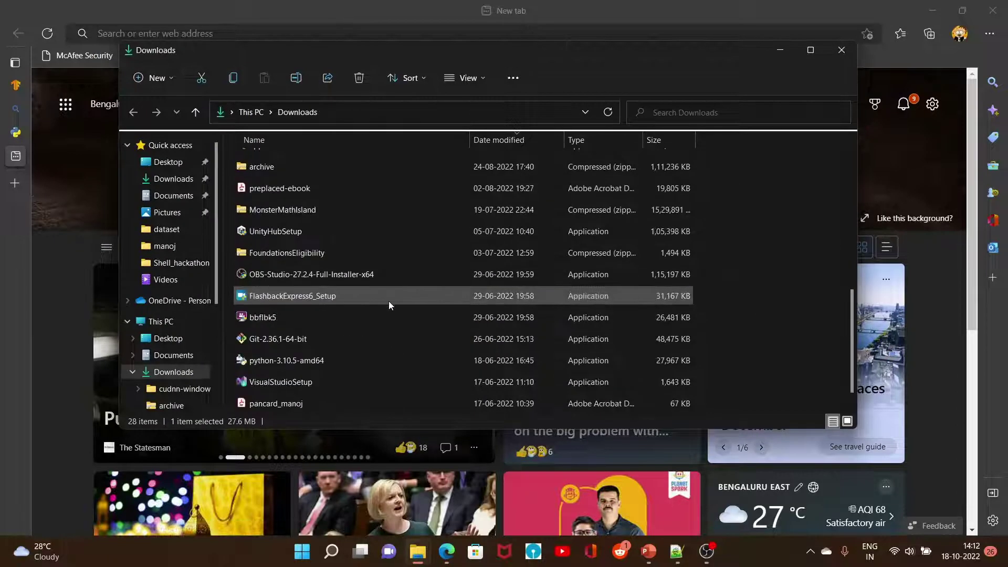
pyautogui.scroll(-1, 389, 301)
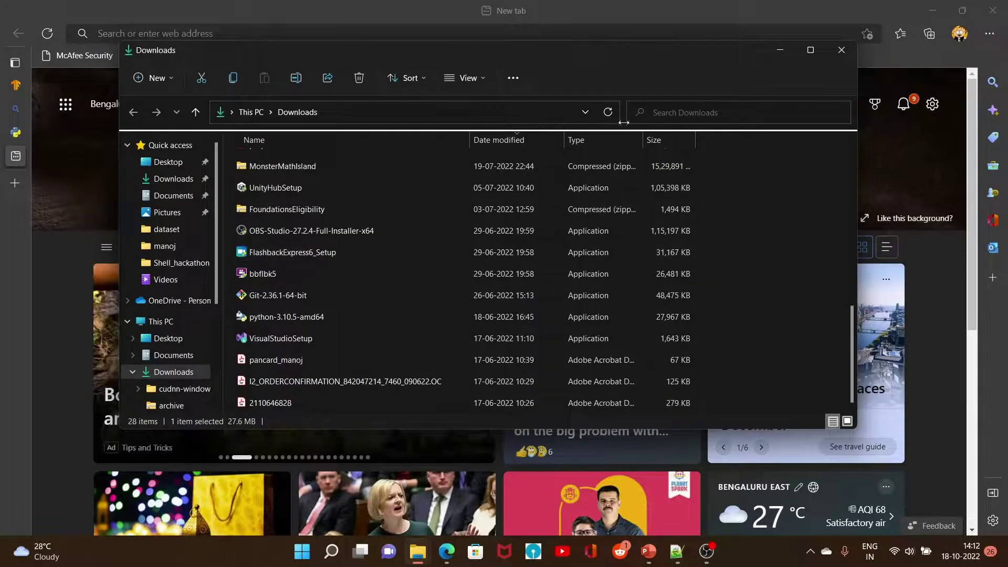
pyautogui.click(780, 49)
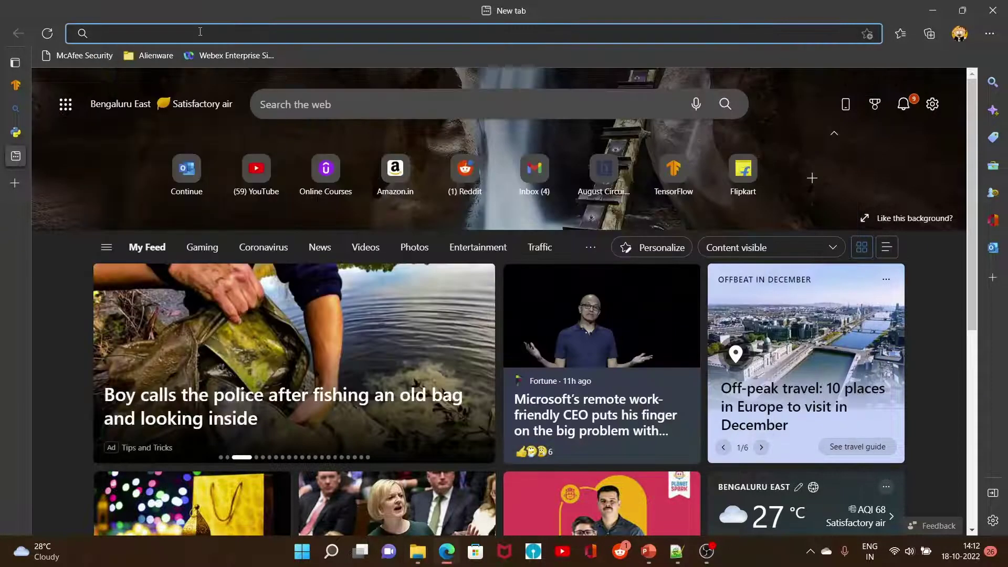
# Step: Search the web for "microsoft visual studio" and open the official Visual Studio site from the results
pyautogui.click(200, 32)
pyautogui.write('mic')
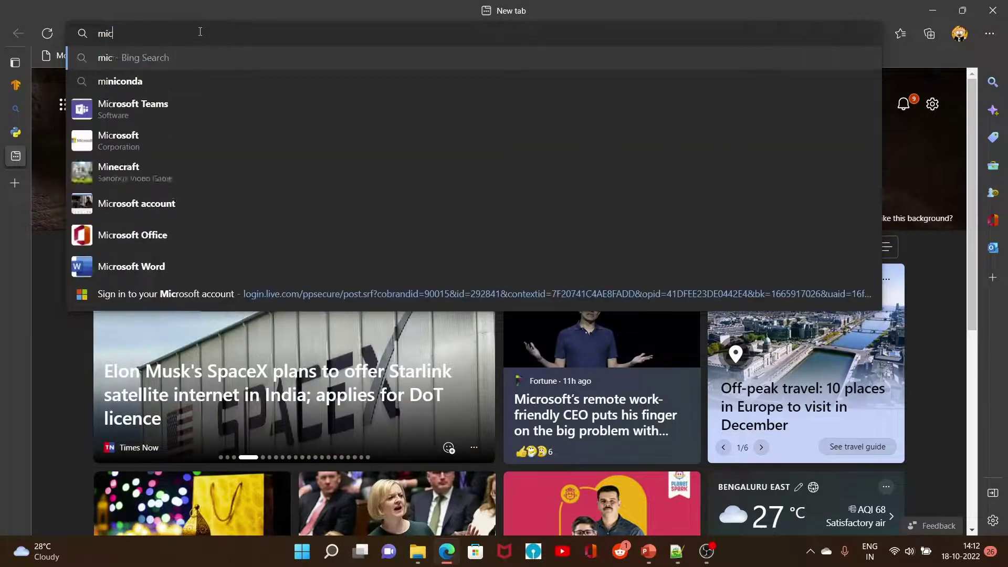
pyautogui.write('rosoft')
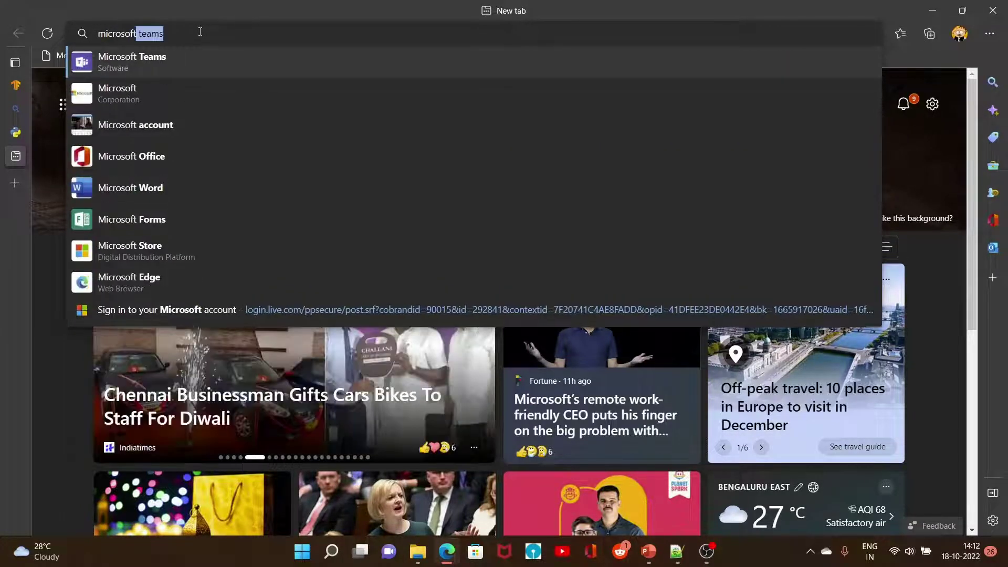
pyautogui.press('BackSpace')
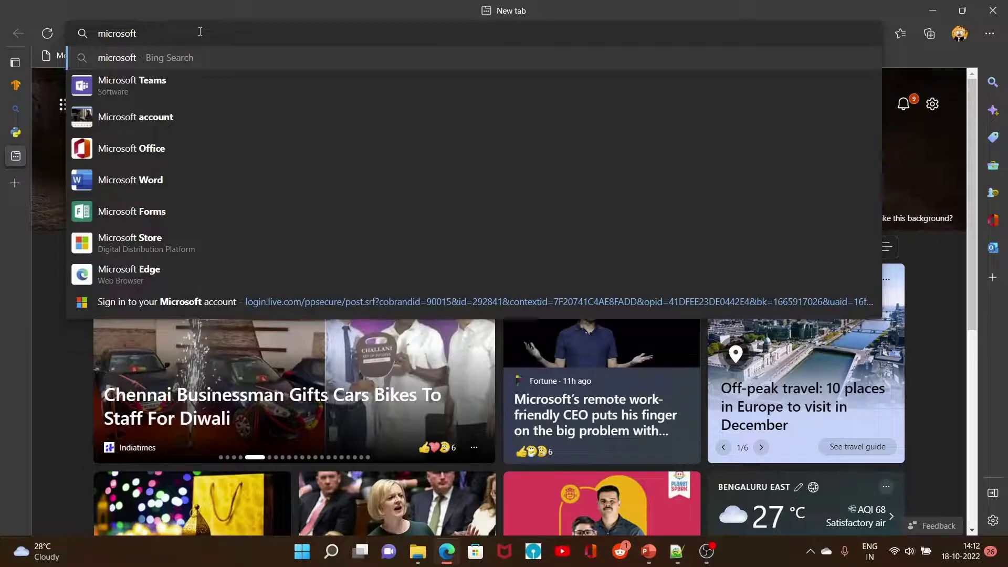
pyautogui.write('visual')
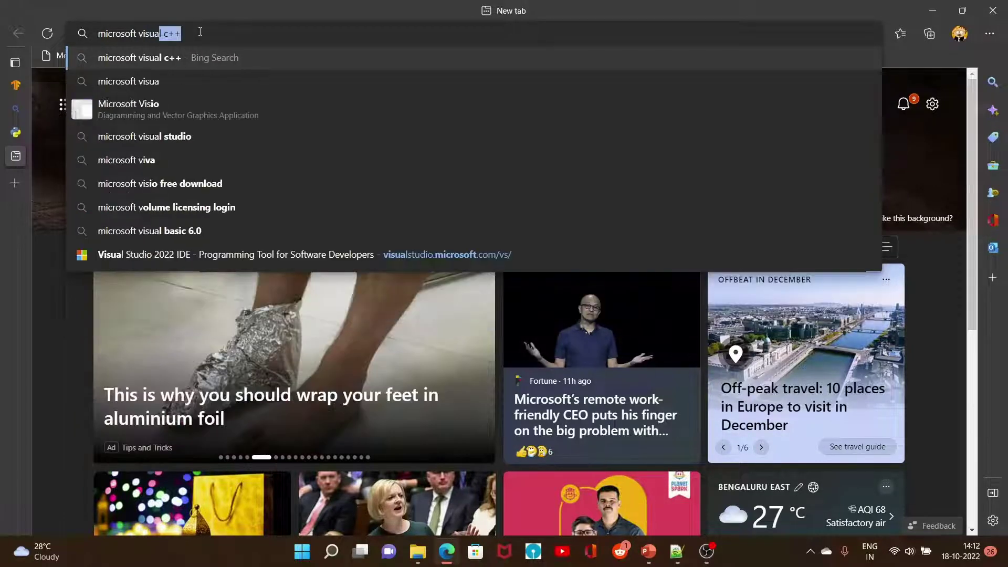
pyautogui.write(' studio')
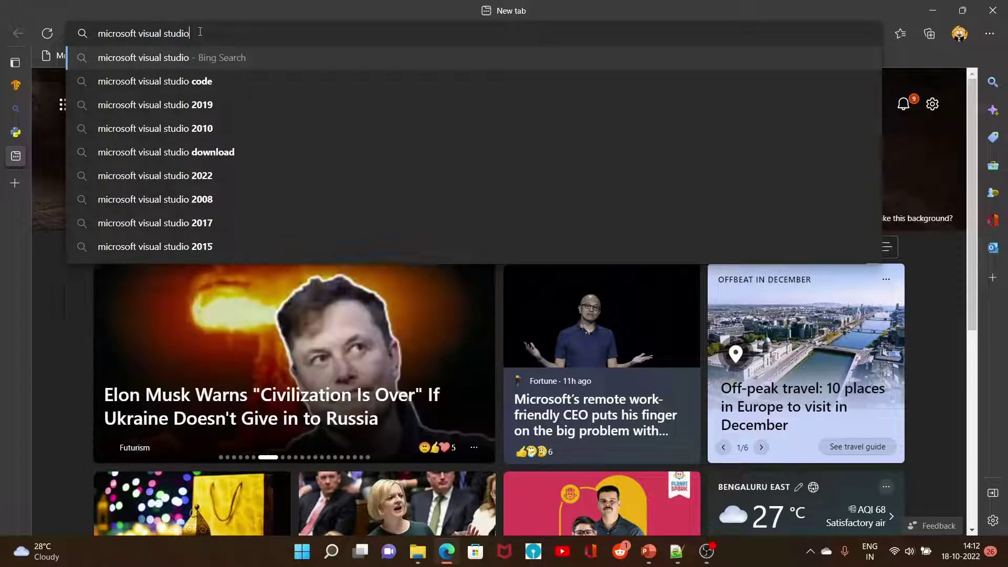
pyautogui.press('Return')
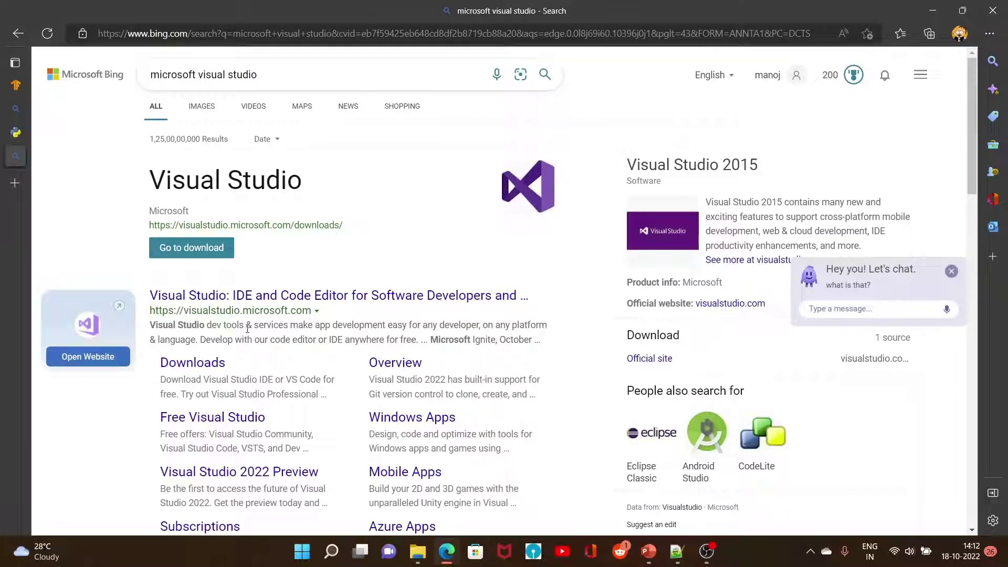
pyautogui.click(332, 297)
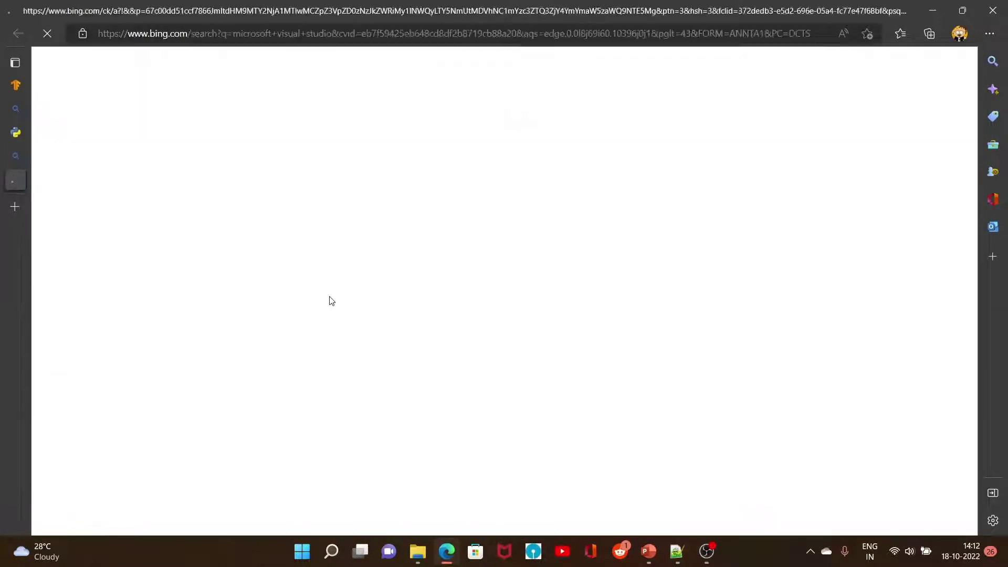
# Step: Request the Visual Studio Community 2022 download for Windows, and dismiss the prompt for saving its setup file
pyautogui.scroll(-8, 407, 283)
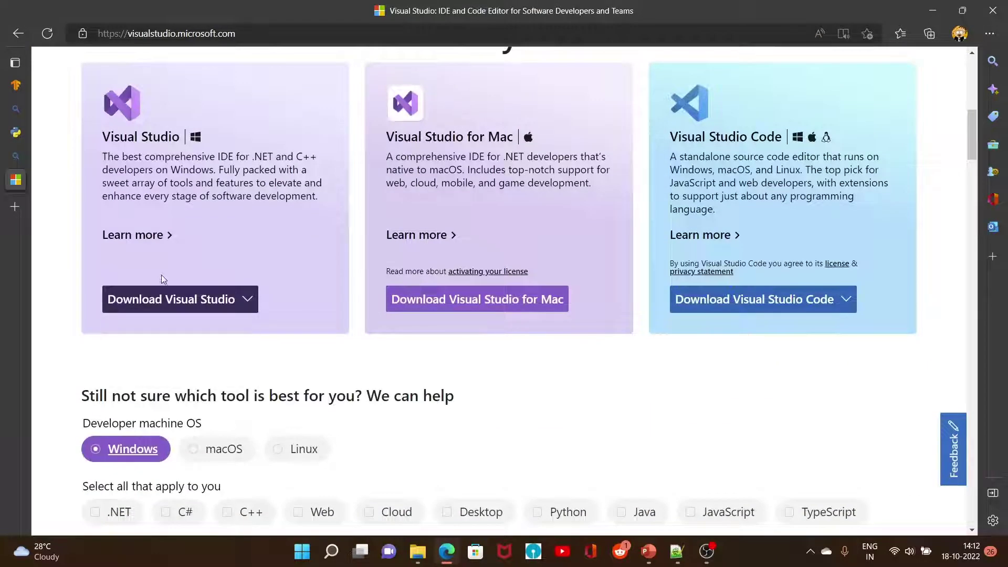
pyautogui.click(233, 307)
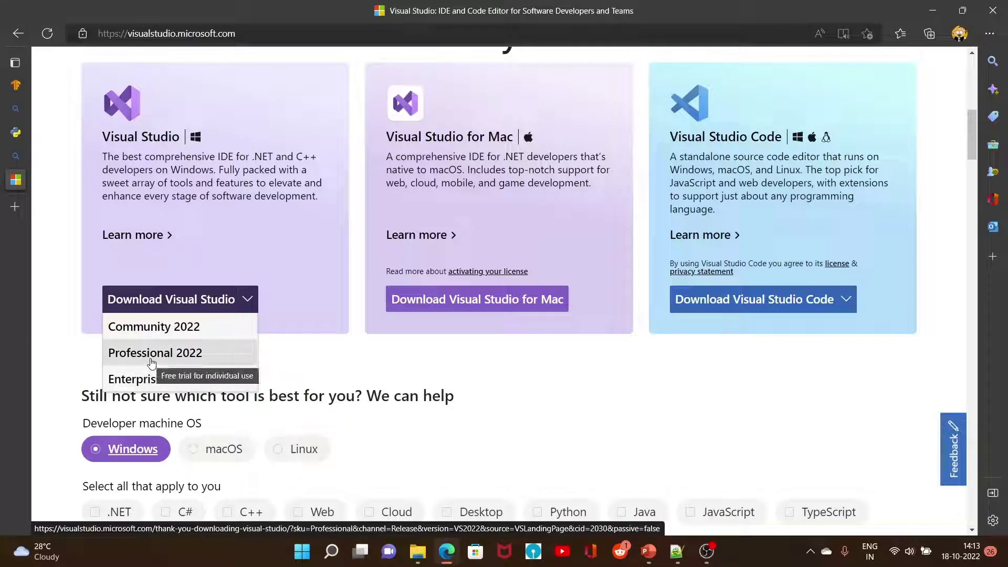
pyautogui.click(147, 328)
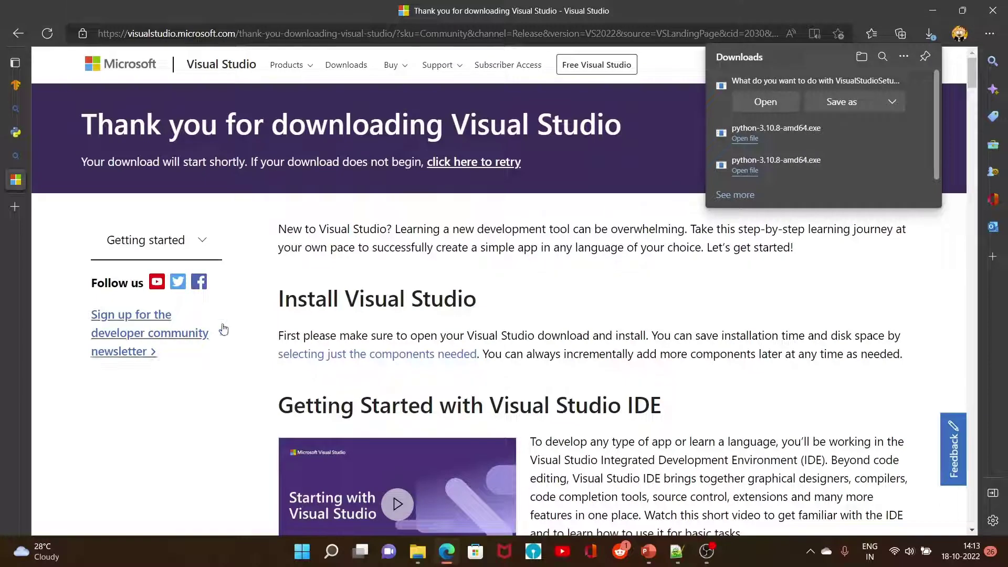
pyautogui.moveTo(883, 135)
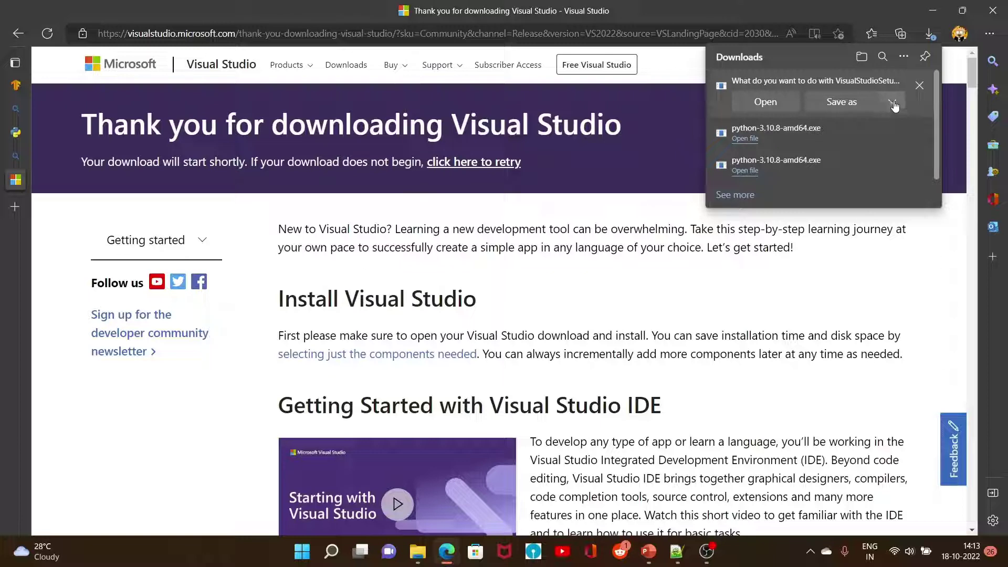
pyautogui.click(919, 87)
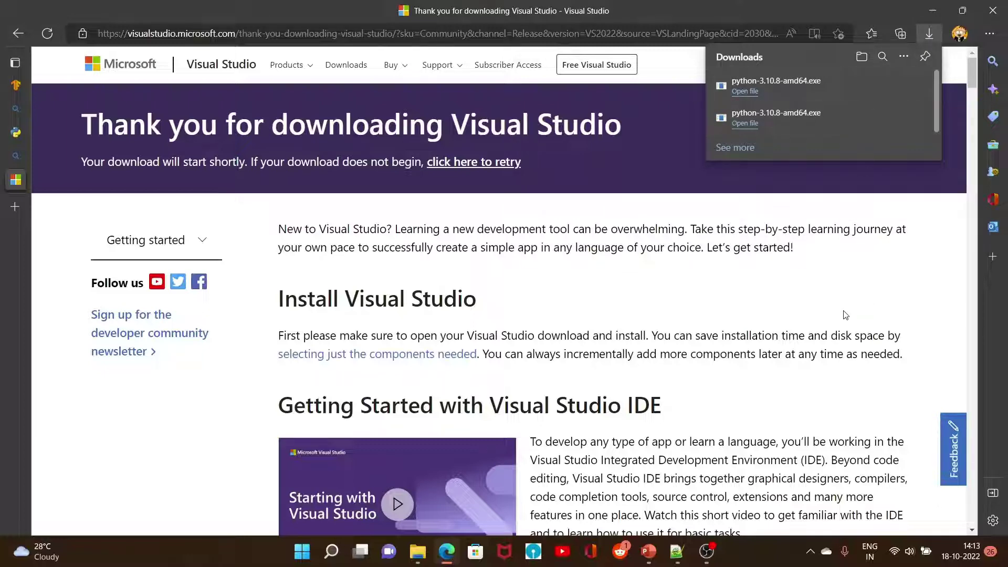
pyautogui.click(826, 304)
pyautogui.scroll(-4, 826, 304)
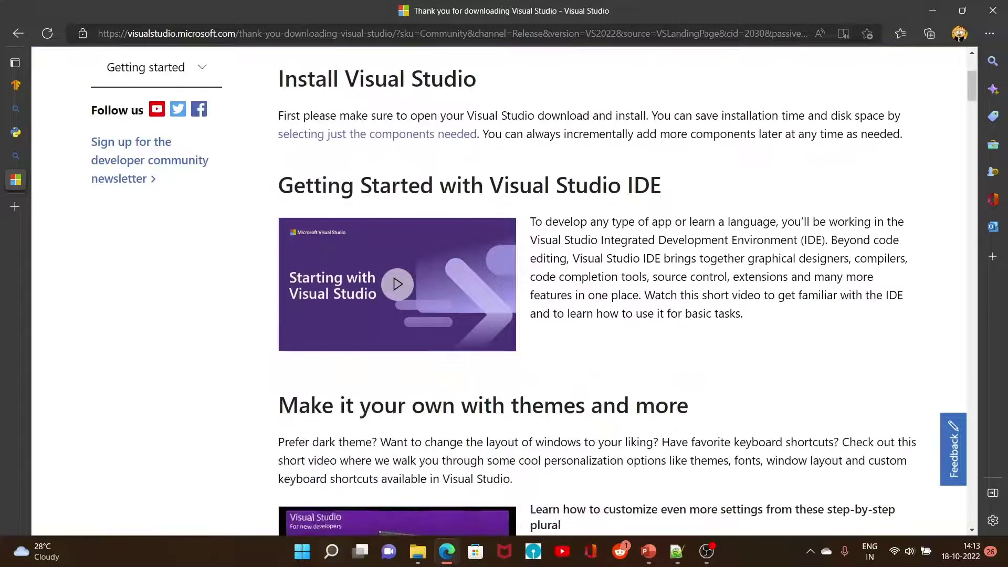
# Step: Switch to the Downloads folder in File Explorer, run VisualStudioSetup and continue into the Visual Studio Installer
pyautogui.moveTo(413, 563)
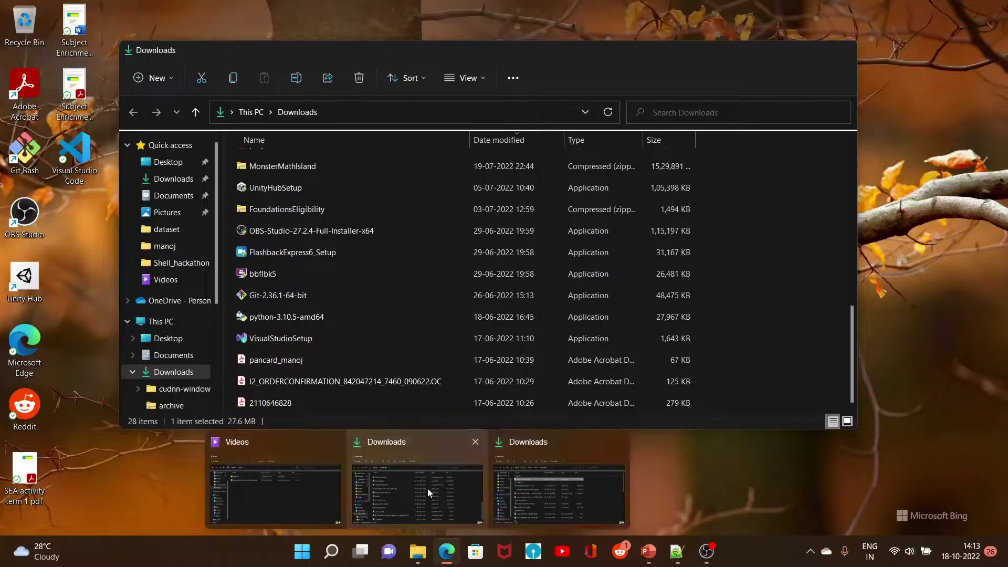
pyautogui.click(428, 489)
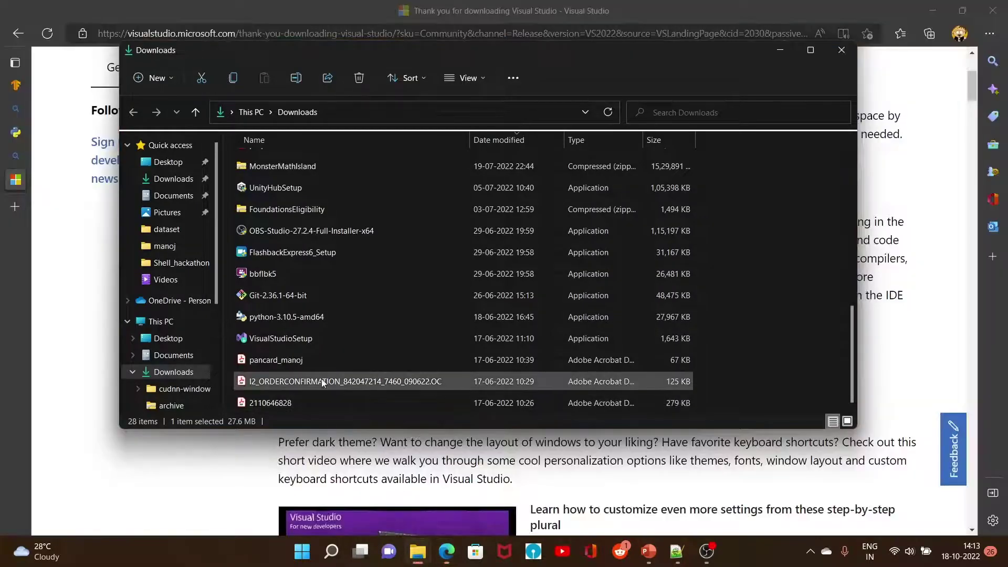
pyautogui.click(330, 339)
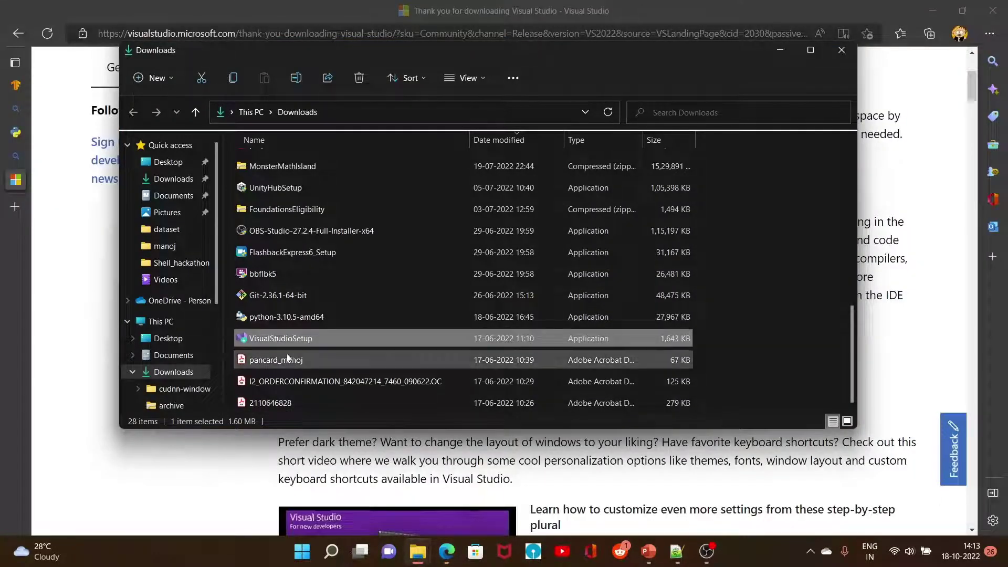
pyautogui.doubleClick(272, 340)
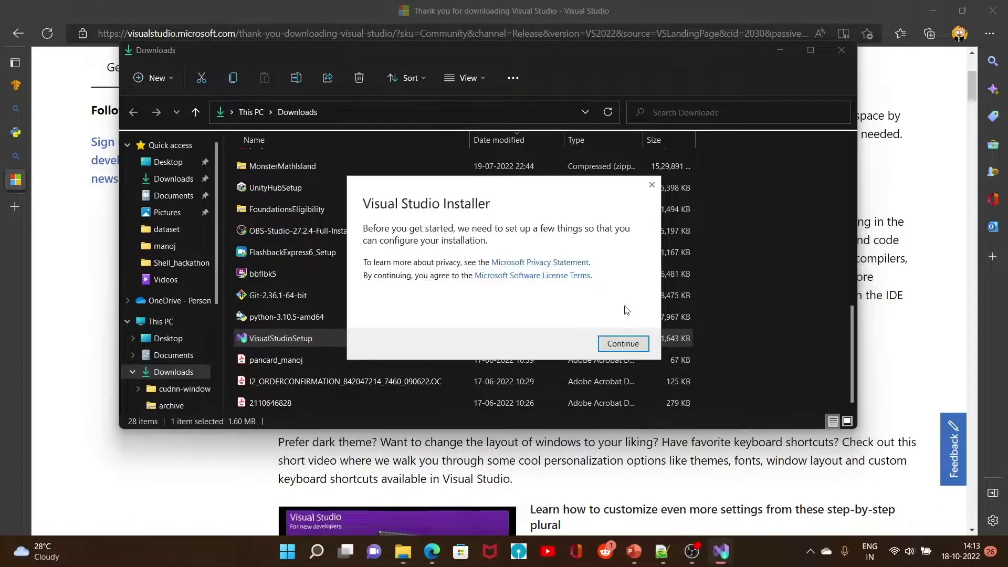
pyautogui.click(625, 344)
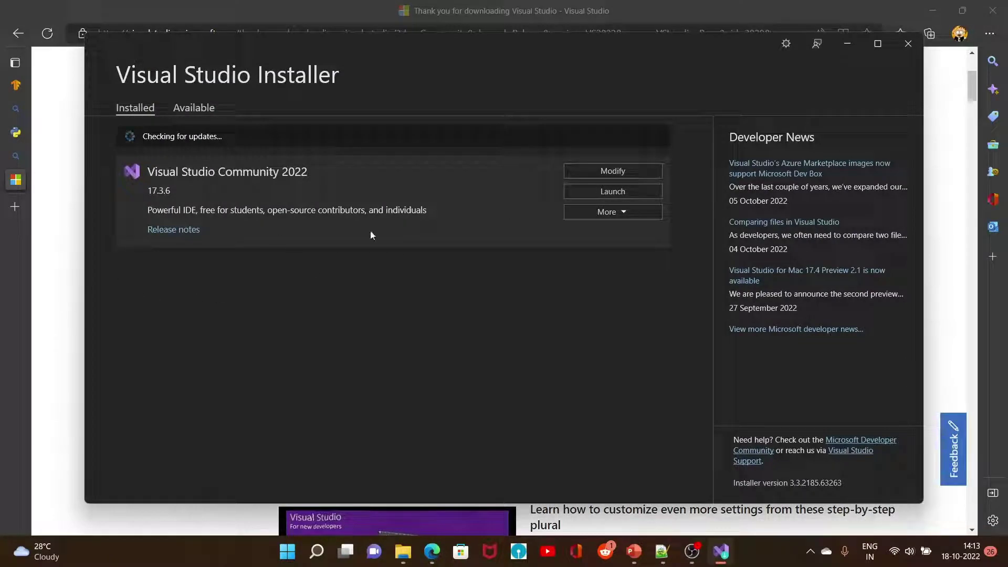
# Step: Search Windows for the installed Visual Studio apps, and return to the Visual Studio Installer
pyautogui.click(323, 554)
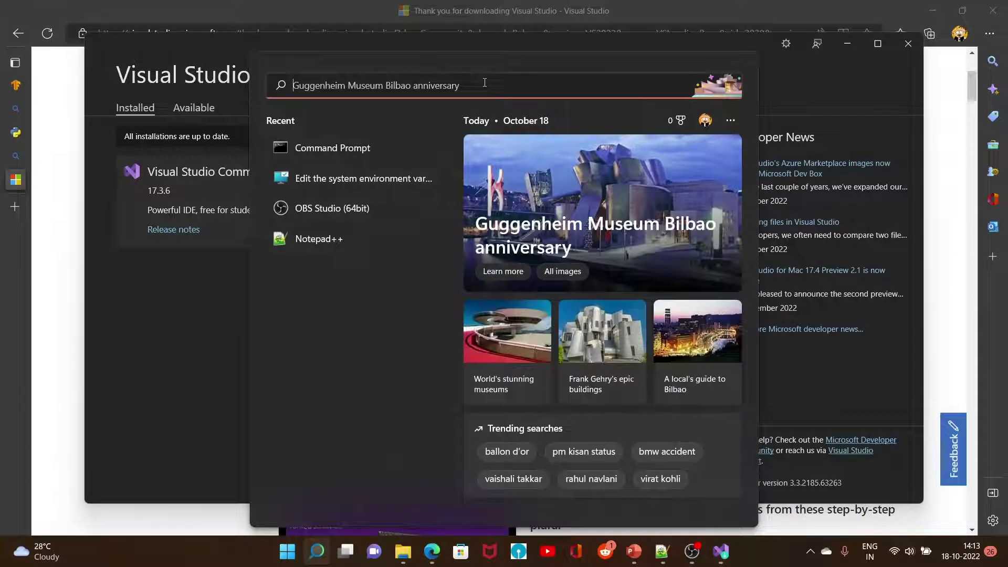
pyautogui.write('visua')
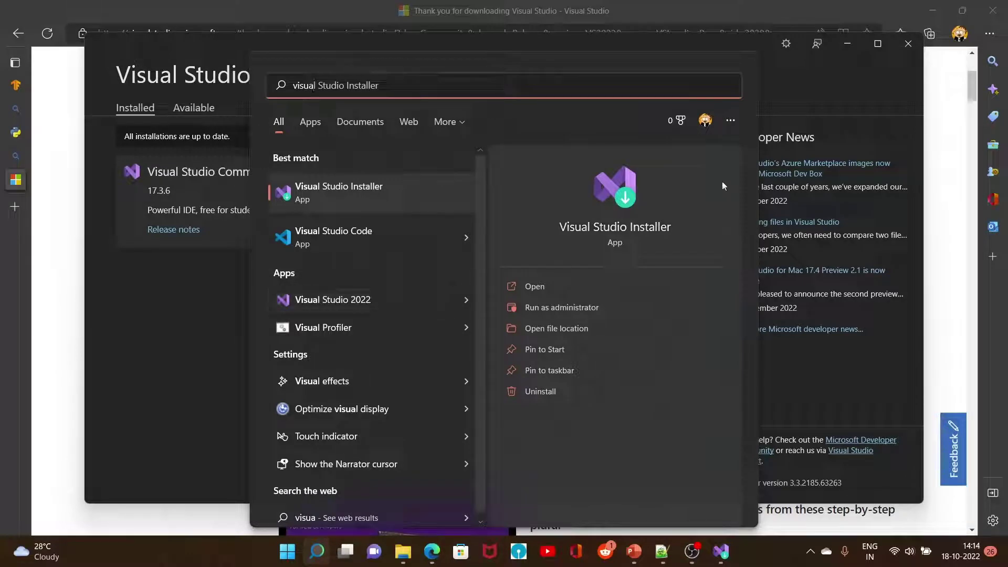
pyautogui.click(805, 90)
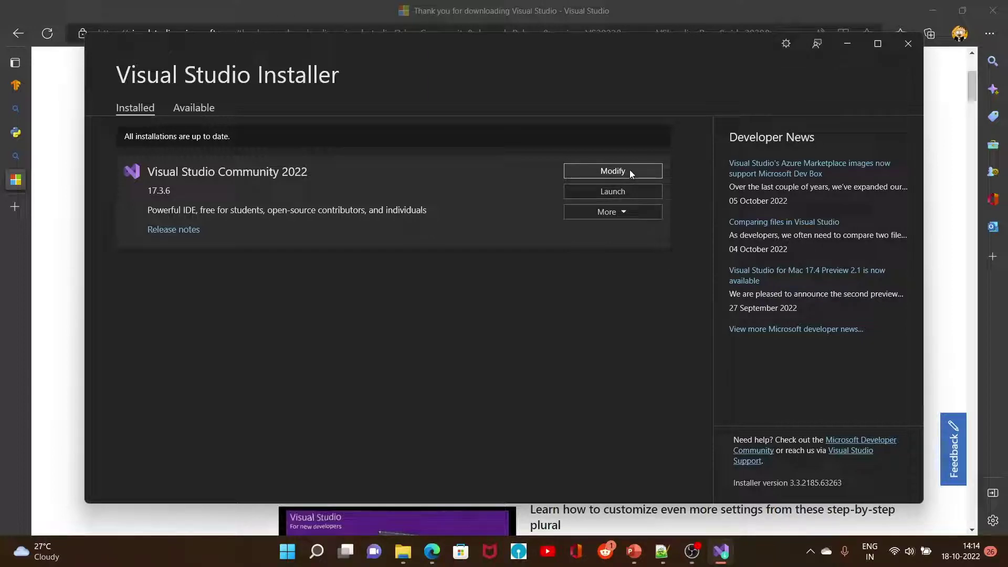
# Step: Start modifying Visual Studio Community 2022 and find "Compilers, build tools, and runtimes" among the individual components
pyautogui.click(613, 171)
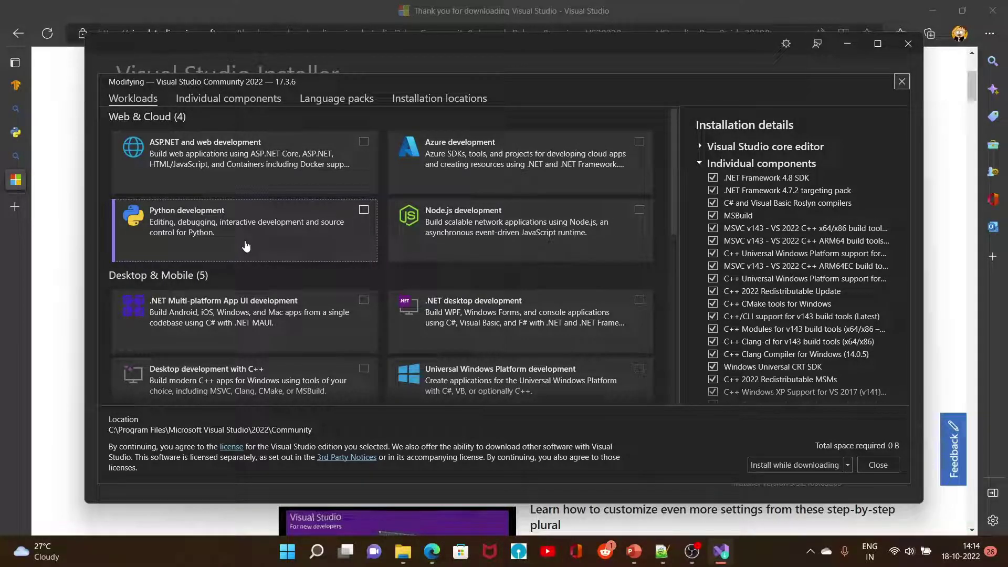
pyautogui.click(234, 101)
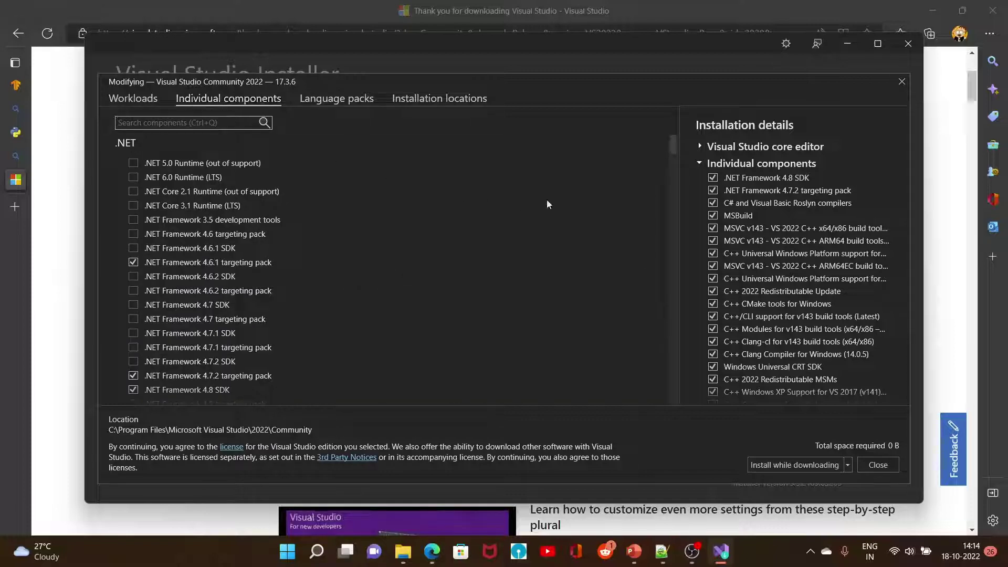
pyautogui.scroll(-5, 560, 196)
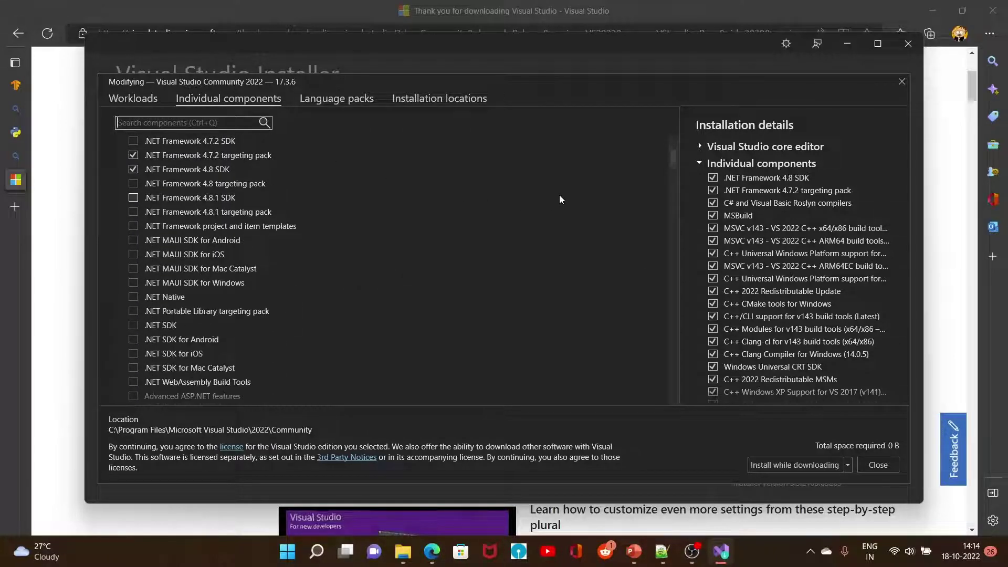
pyautogui.scroll(-7, 560, 199)
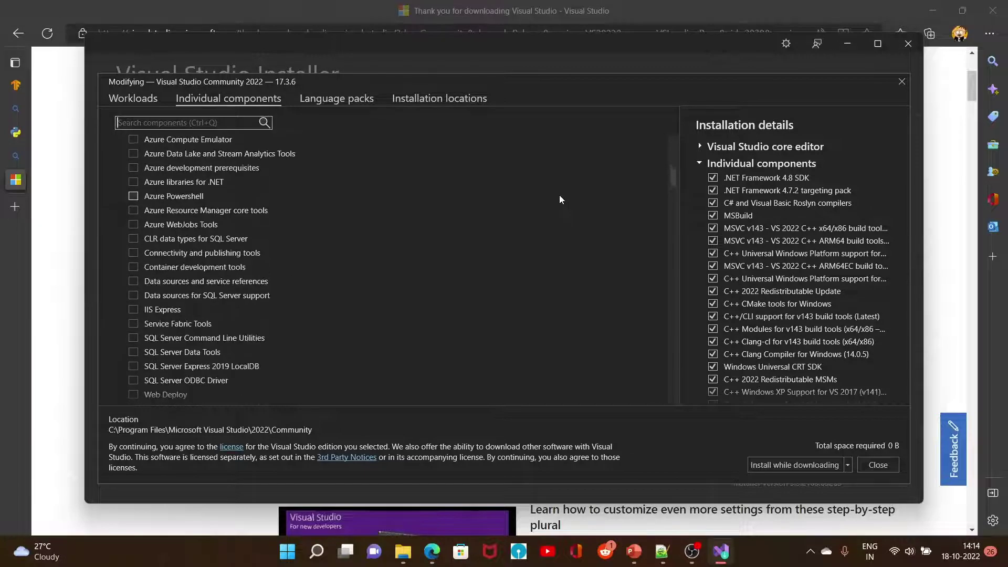
pyautogui.scroll(-6, 560, 200)
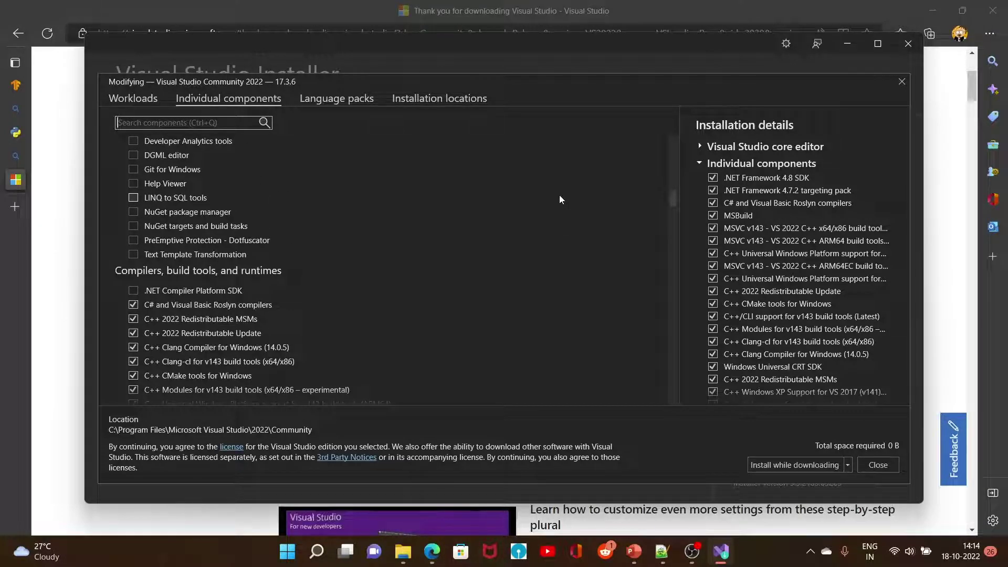
pyautogui.scroll(-3, 560, 196)
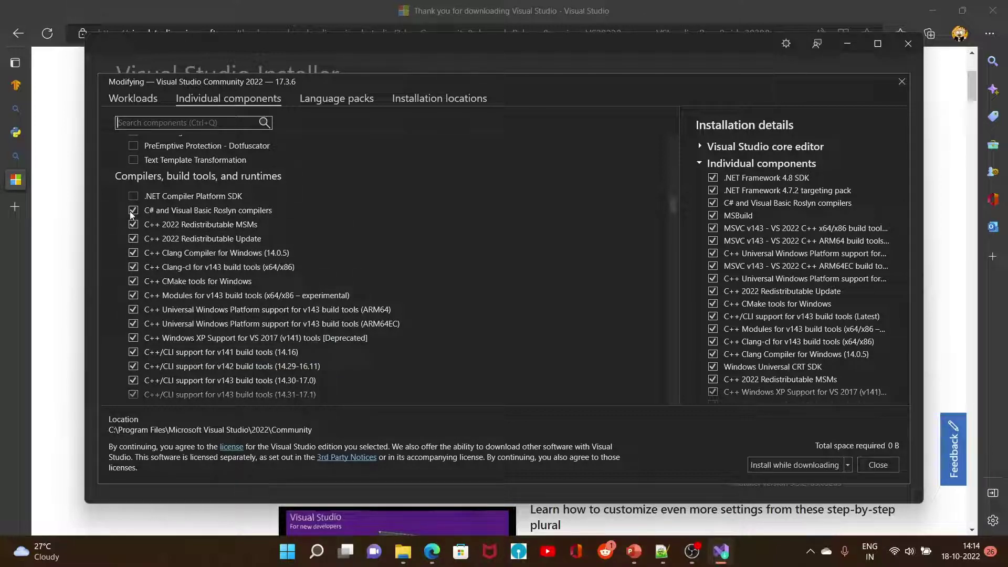
# Step: Examine which C++, MSBuild and MSVC build tools are selected, continuing through the debugging and development activity components
pyautogui.scroll(-3, 469, 290)
pyautogui.scroll(-2, 469, 292)
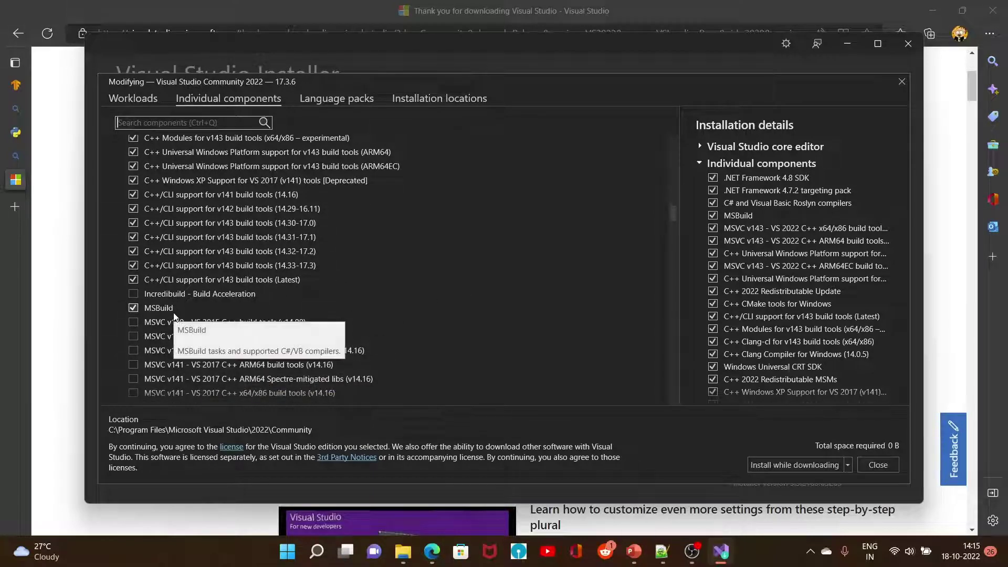
pyautogui.scroll(-4, 426, 279)
pyautogui.scroll(-7, 427, 283)
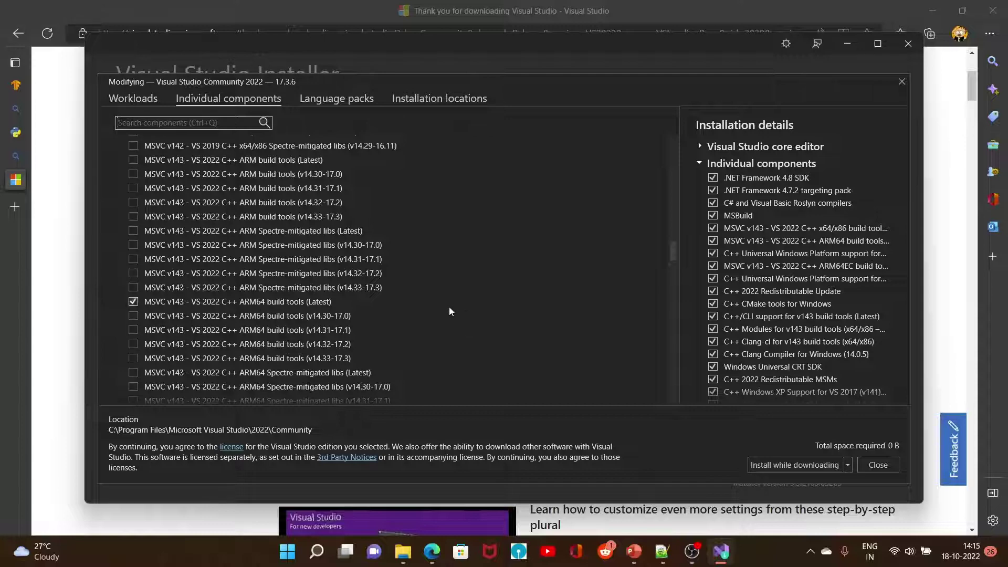
pyautogui.scroll(9, 405, 298)
pyautogui.scroll(2, 512, 230)
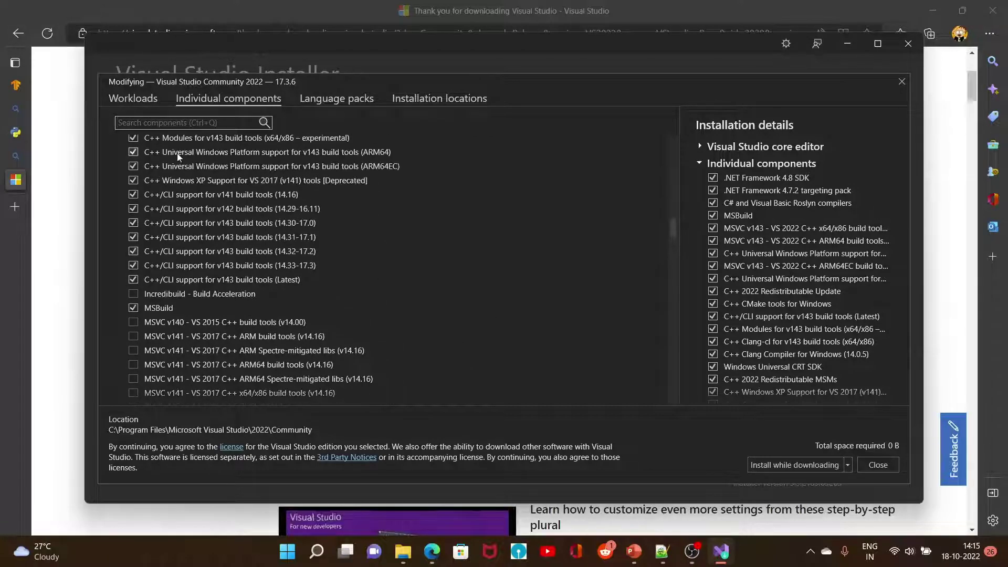
pyautogui.scroll(-6, 477, 305)
pyautogui.scroll(-4, 477, 307)
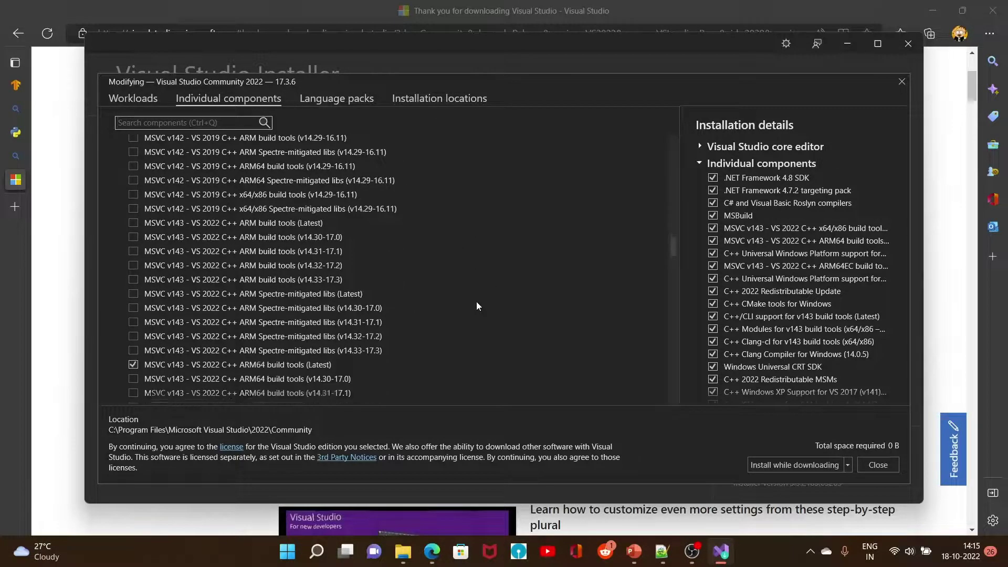
pyautogui.scroll(-2, 537, 317)
pyautogui.scroll(-12, 537, 317)
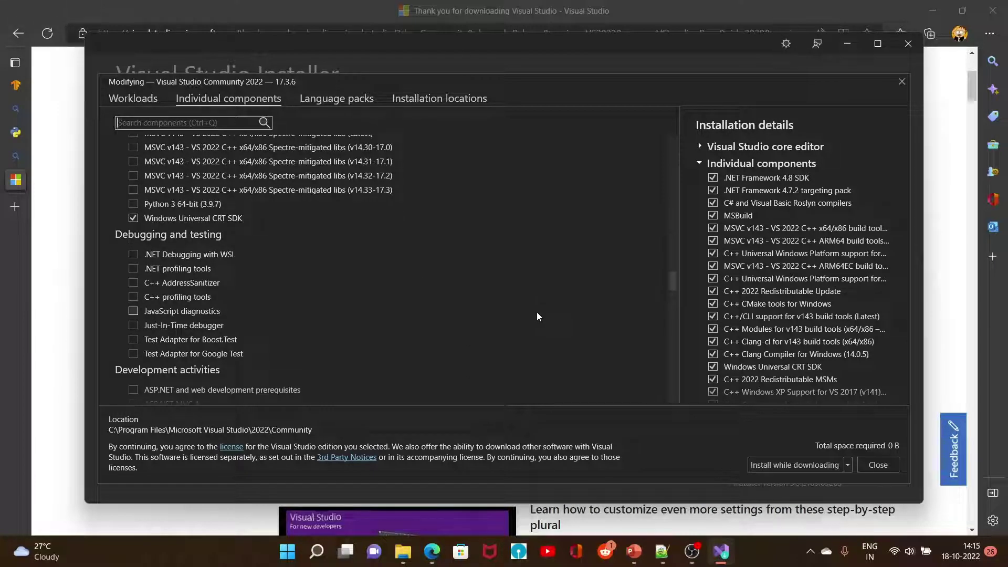
pyautogui.scroll(-4, 537, 315)
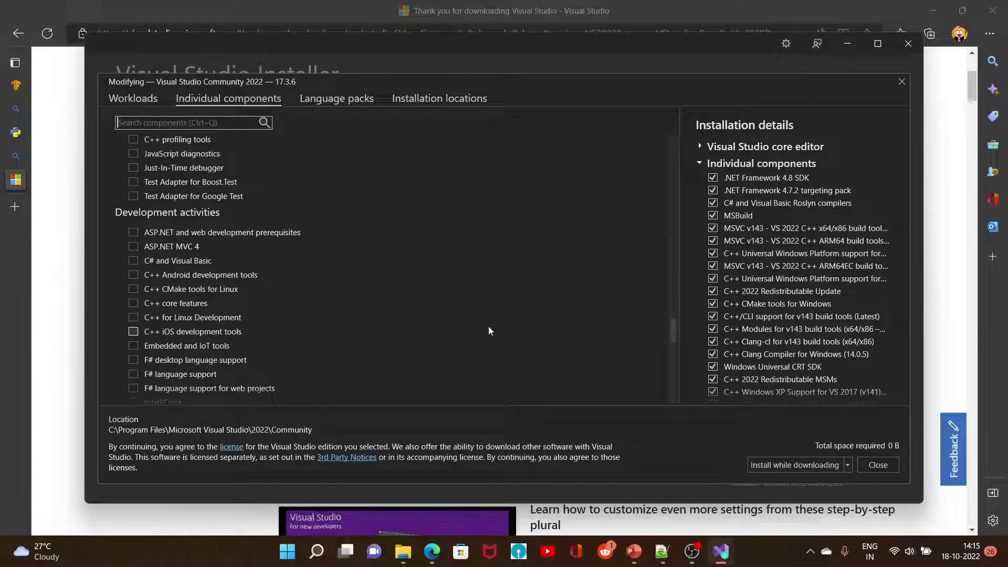
# Step: Set the installation mode to "Download all, then install"
pyautogui.click(849, 466)
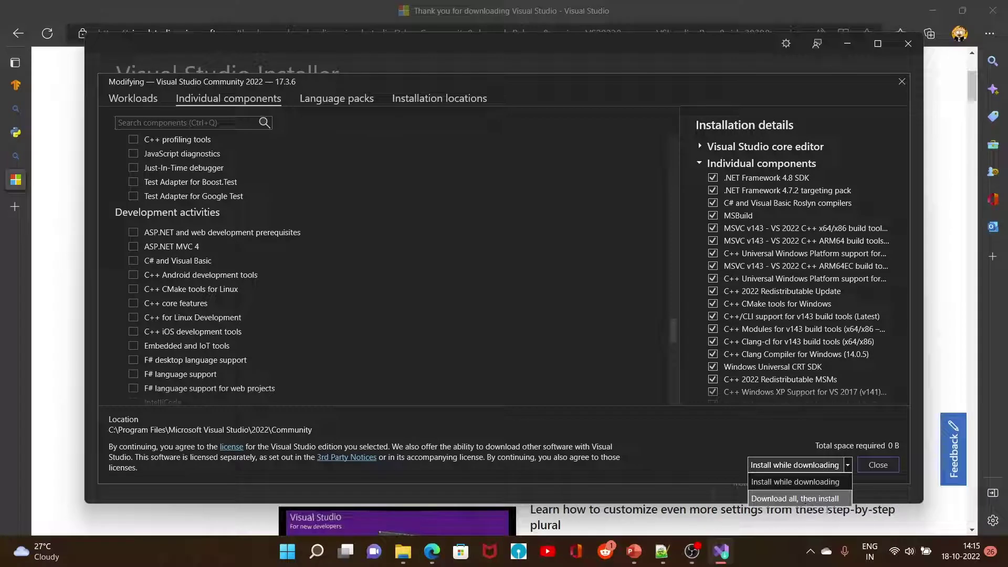
pyautogui.click(815, 499)
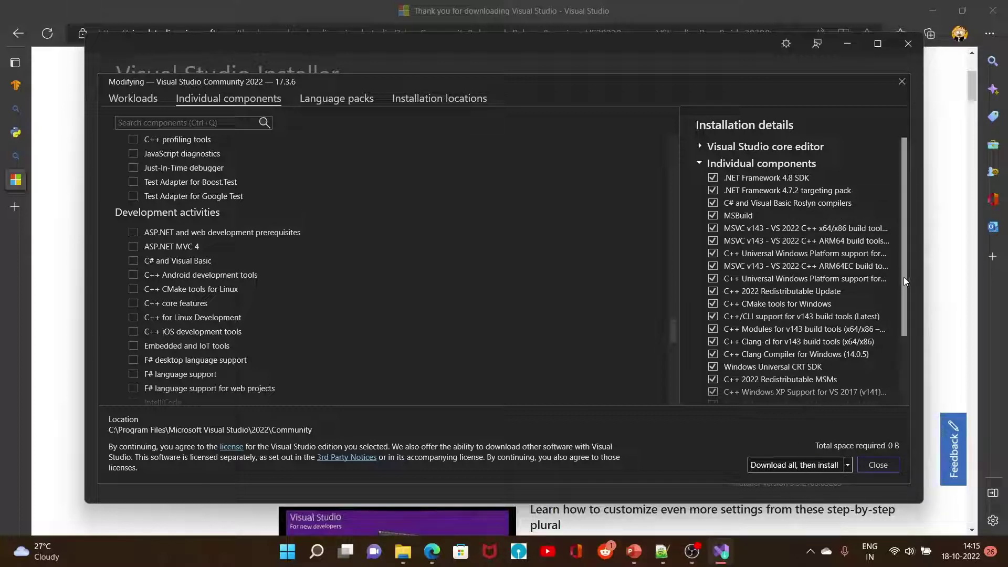
# Step: Check the rest of the selected components in the installation details, then close the Visual Studio Installer and minimize the Downloads folder
pyautogui.moveTo(903, 277); pyautogui.dragTo(902, 347)
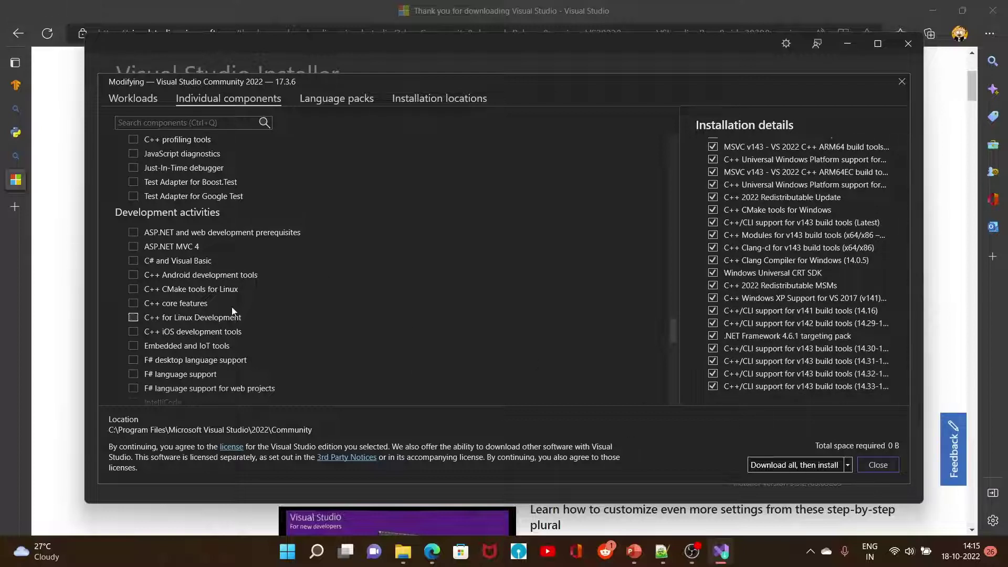
pyautogui.click(884, 465)
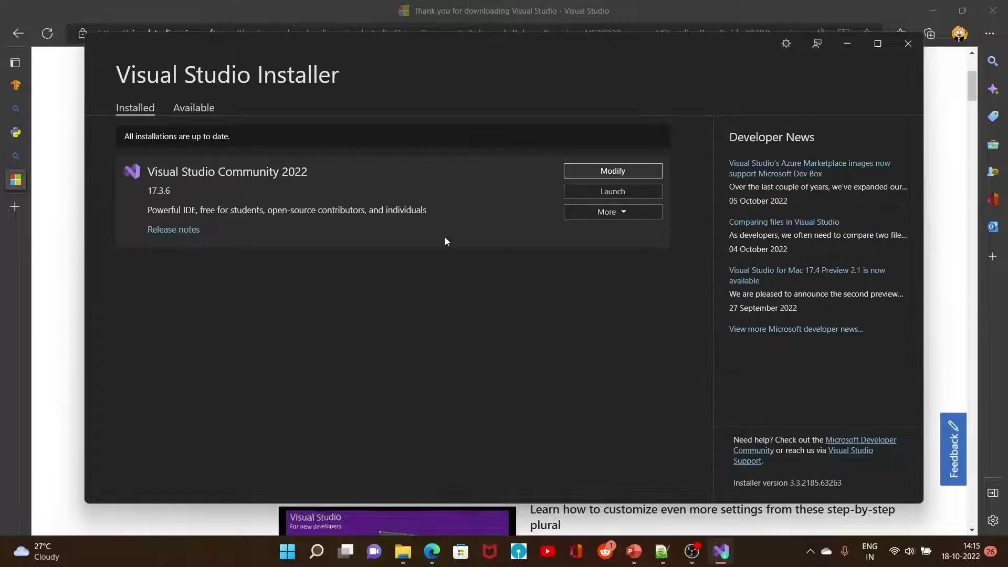
pyautogui.click(910, 50)
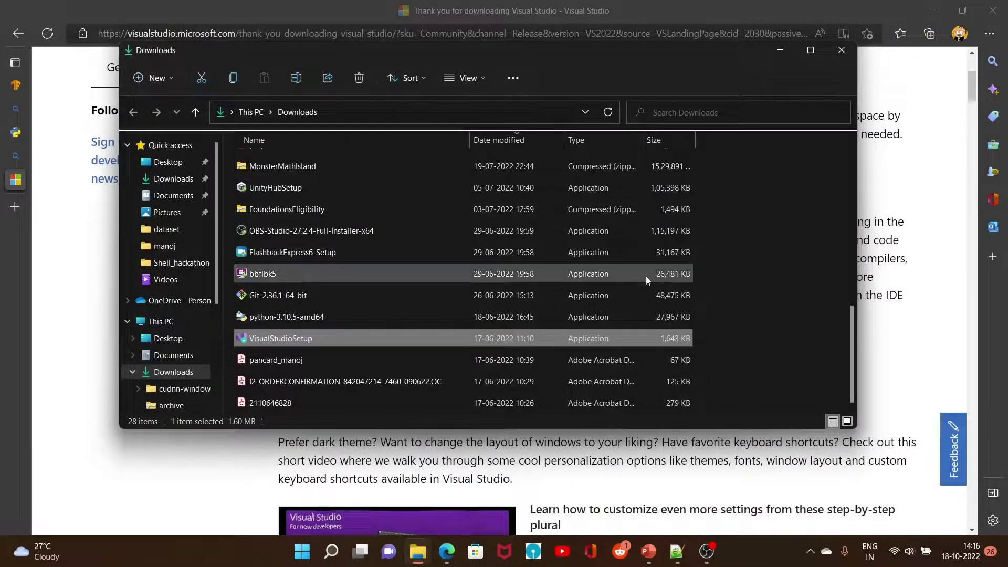
pyautogui.click(779, 51)
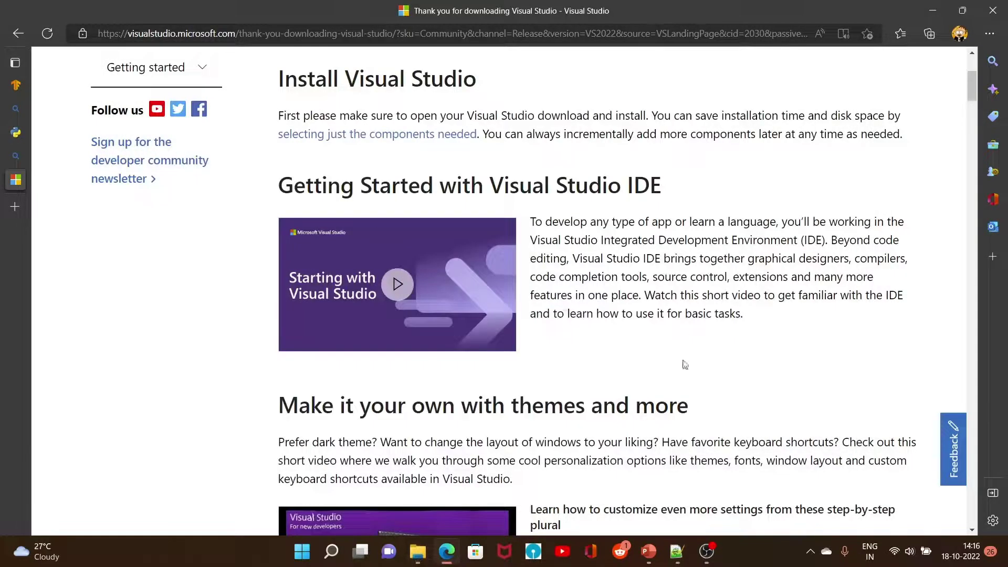
# Step: Switch to the Notepad++ notes and copy the path C:\Program Files\Microsoft Visual Studio\2022\Community\VC\Auxiliary\Build
pyautogui.click(677, 551)
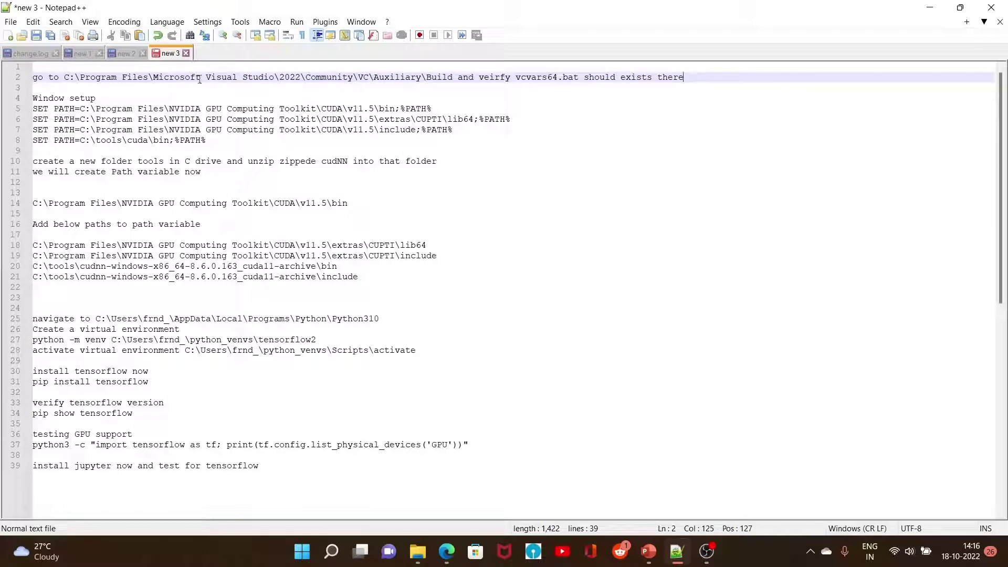
pyautogui.moveTo(153, 78); pyautogui.dragTo(275, 78)
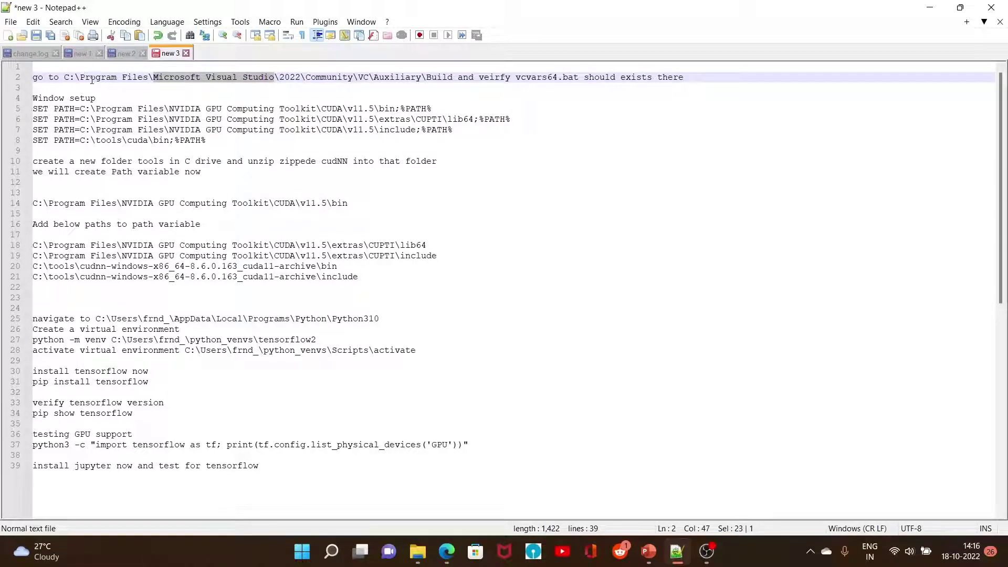
pyautogui.click(321, 78)
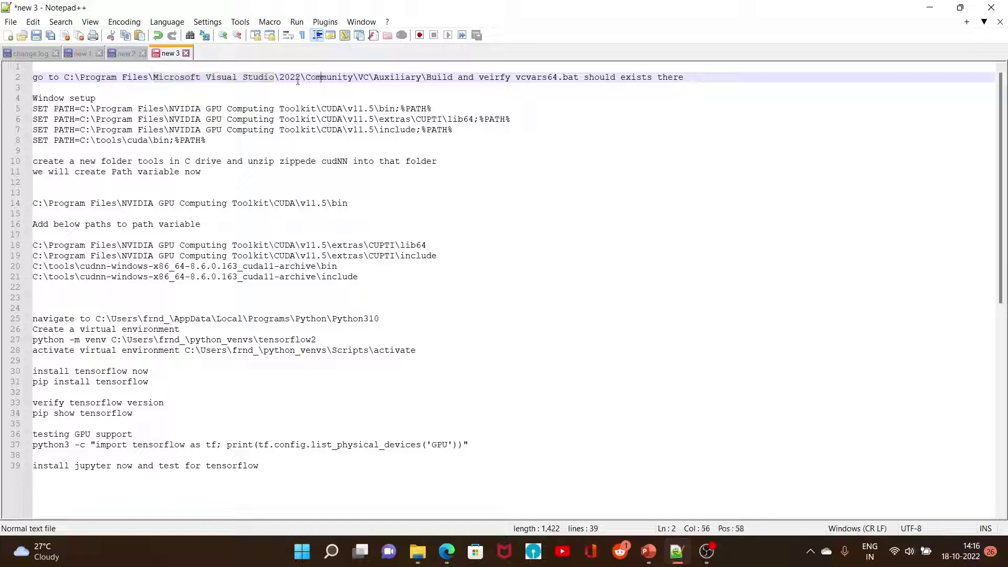
pyautogui.moveTo(64, 77); pyautogui.dragTo(453, 78)
pyautogui.hotkey('ctrl', 'c')
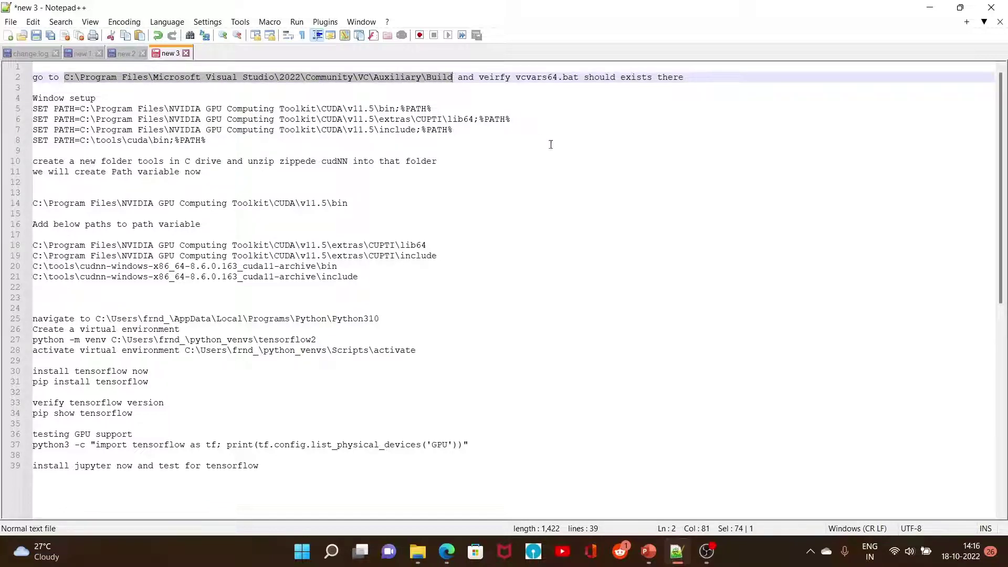
# Step: Open the copied Build path in File Explorer and select vcvars64, keeping the note about it in view
pyautogui.click(417, 551)
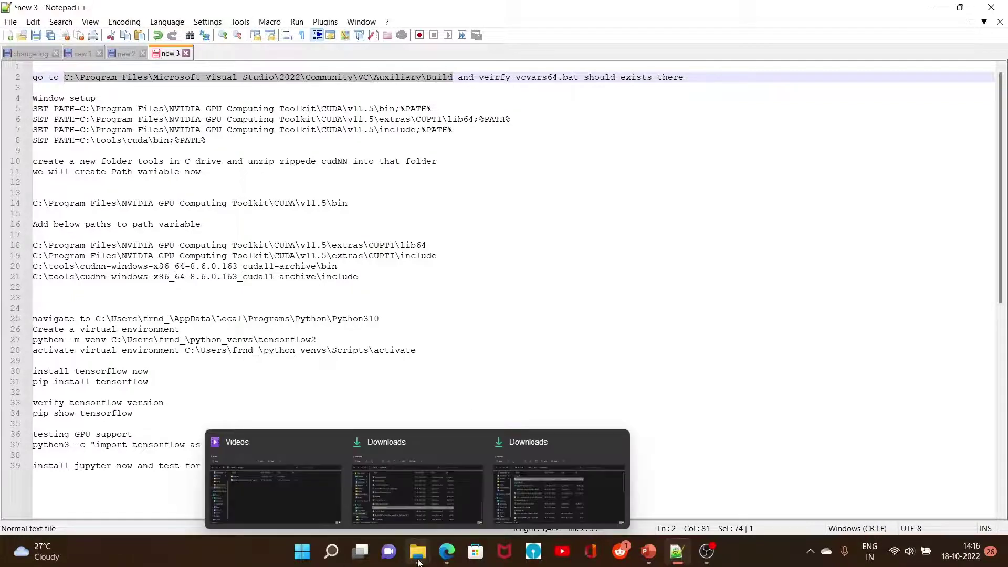
pyautogui.click(401, 481)
pyautogui.click(367, 115)
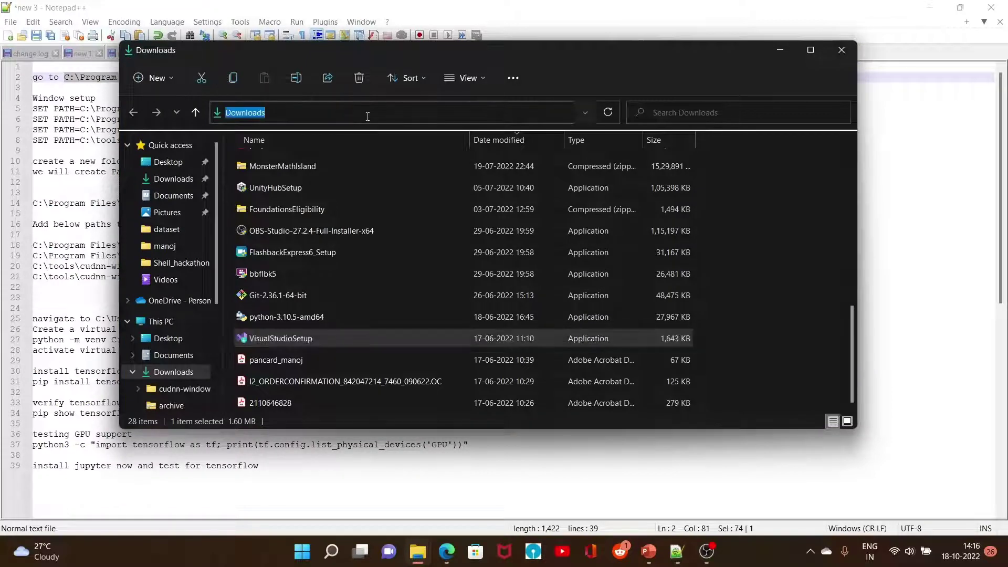
pyautogui.hotkey('ctrl', 'v')
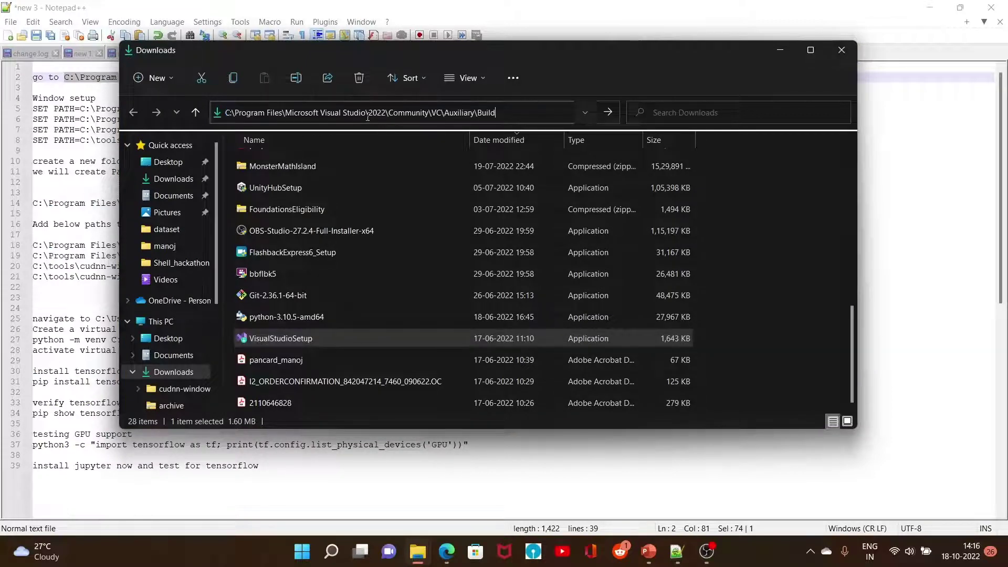
pyautogui.press('Return')
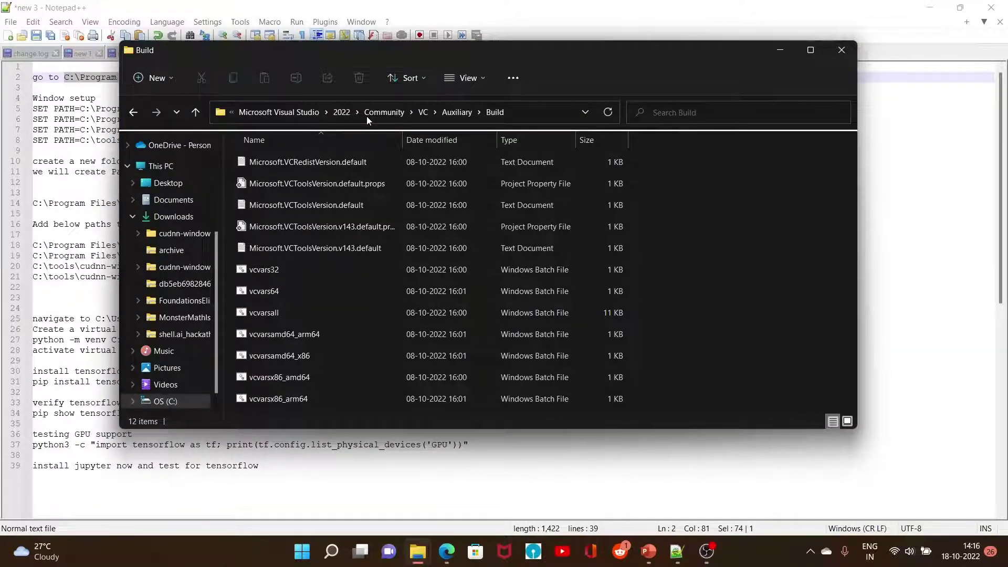
pyautogui.click(296, 292)
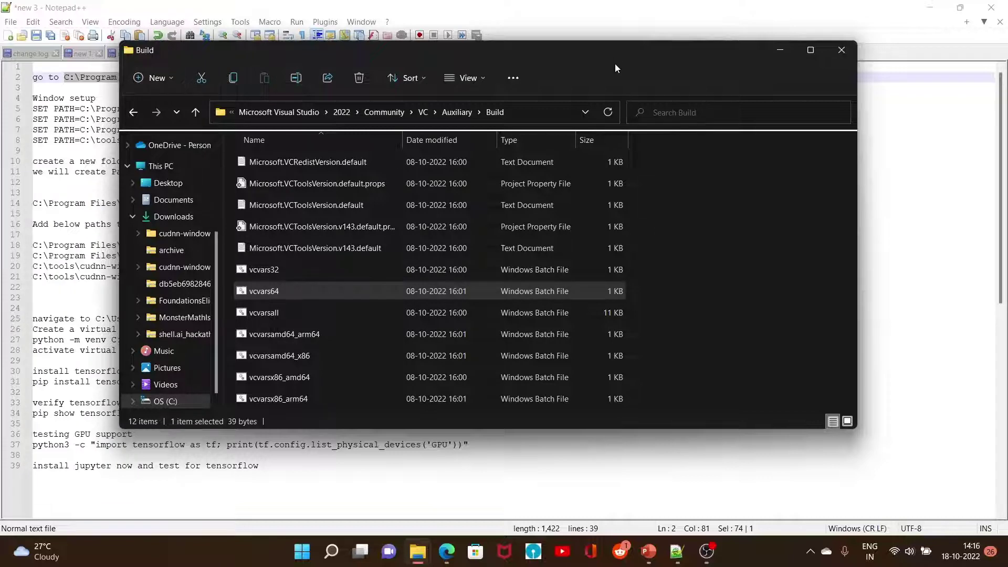
pyautogui.moveTo(615, 48); pyautogui.dragTo(625, 112)
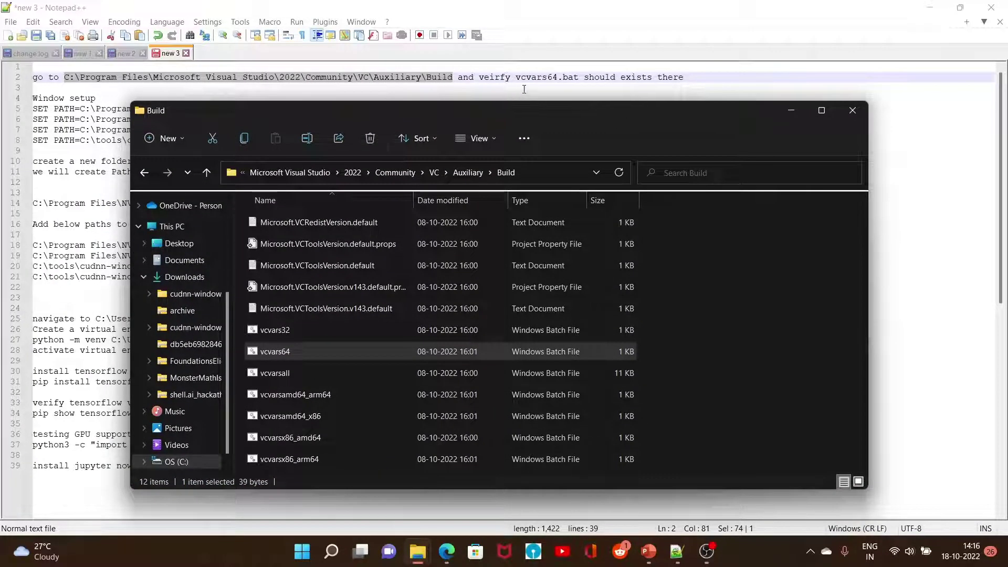
# Step: Copy the Build folder's path and change to that directory with cd in a new Command Prompt
pyautogui.click(543, 172)
pyautogui.hotkey('ctrl', 'c')
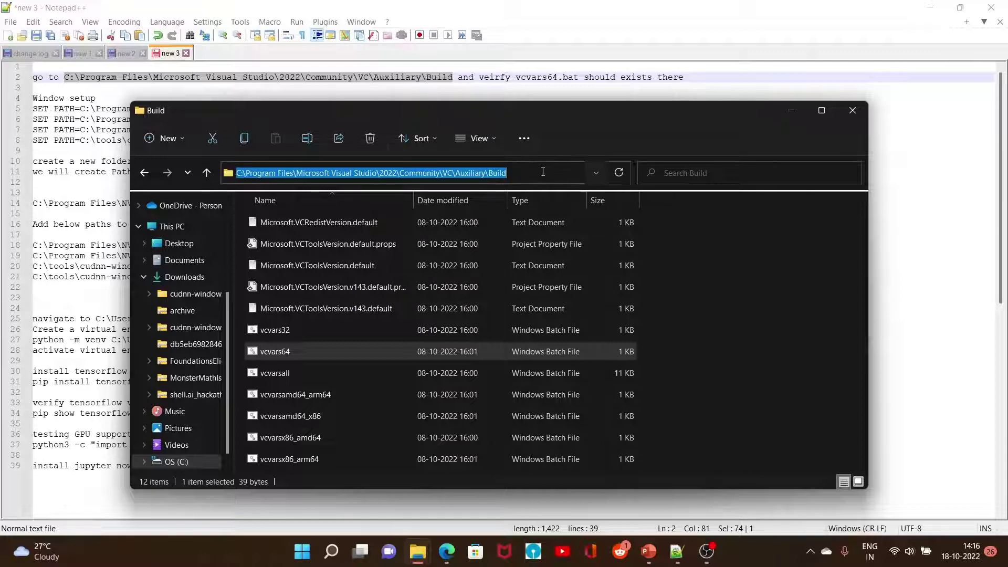
pyautogui.click(331, 551)
pyautogui.click(329, 150)
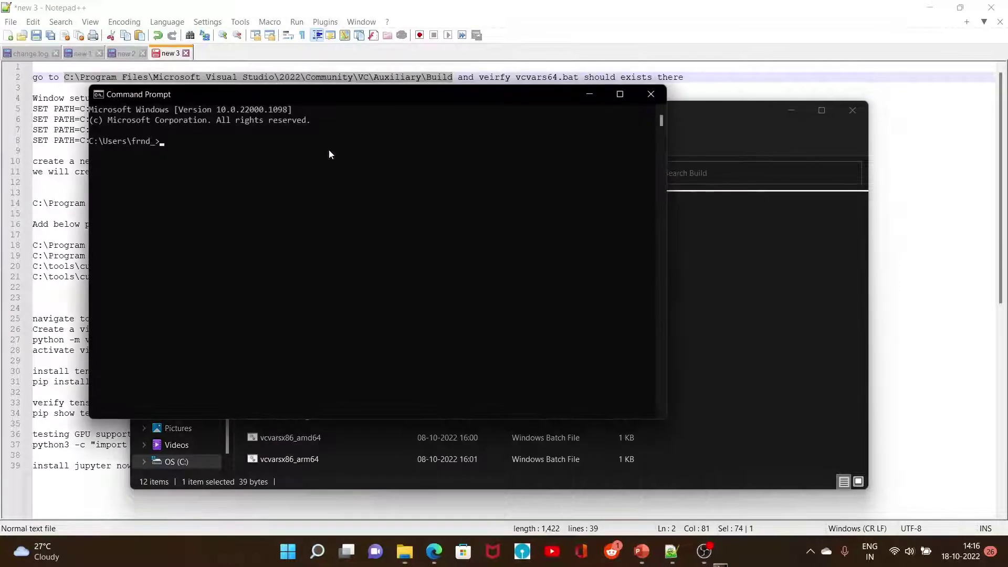
pyautogui.write('cd')
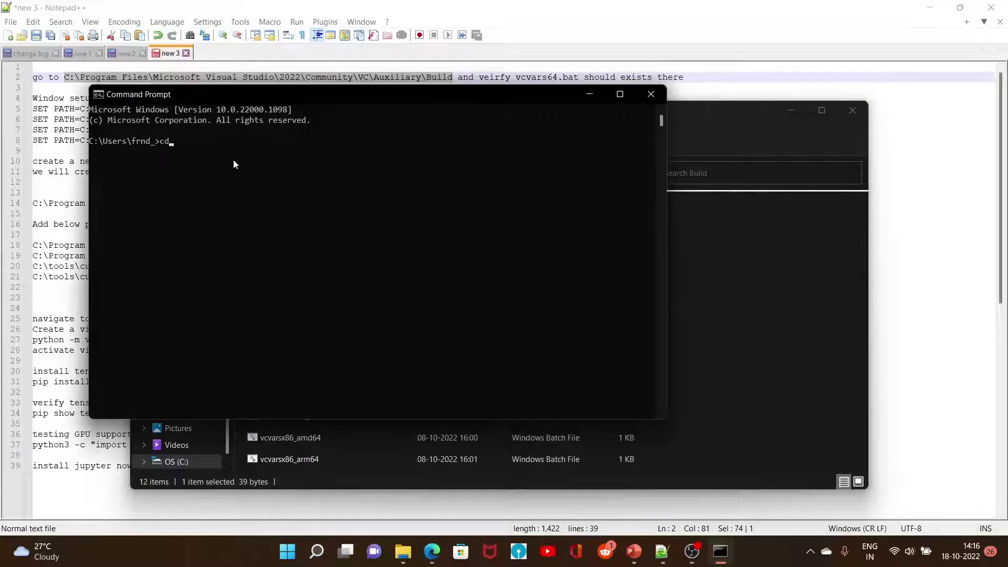
pyautogui.hotkey('ctrl', 'v')
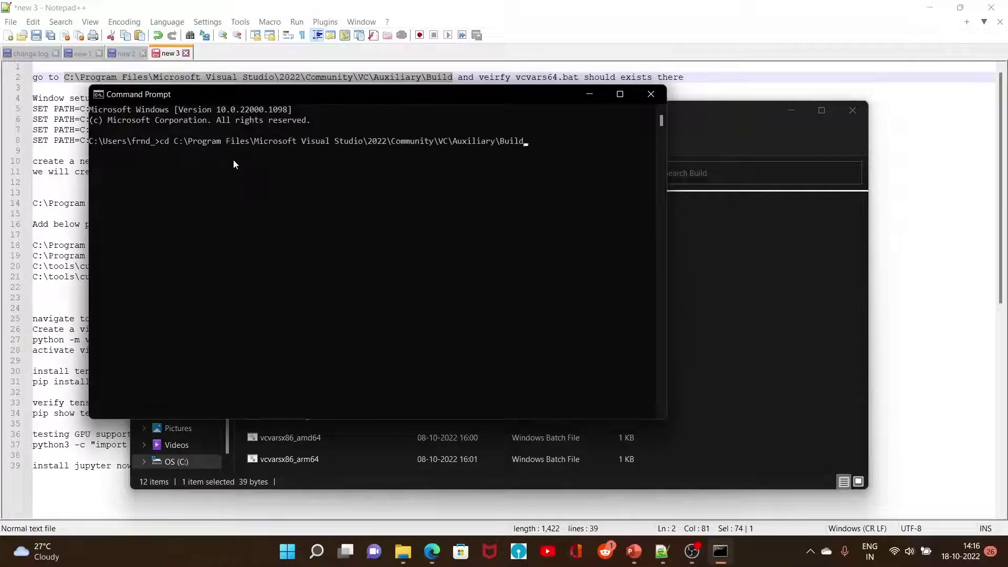
pyautogui.press('Return')
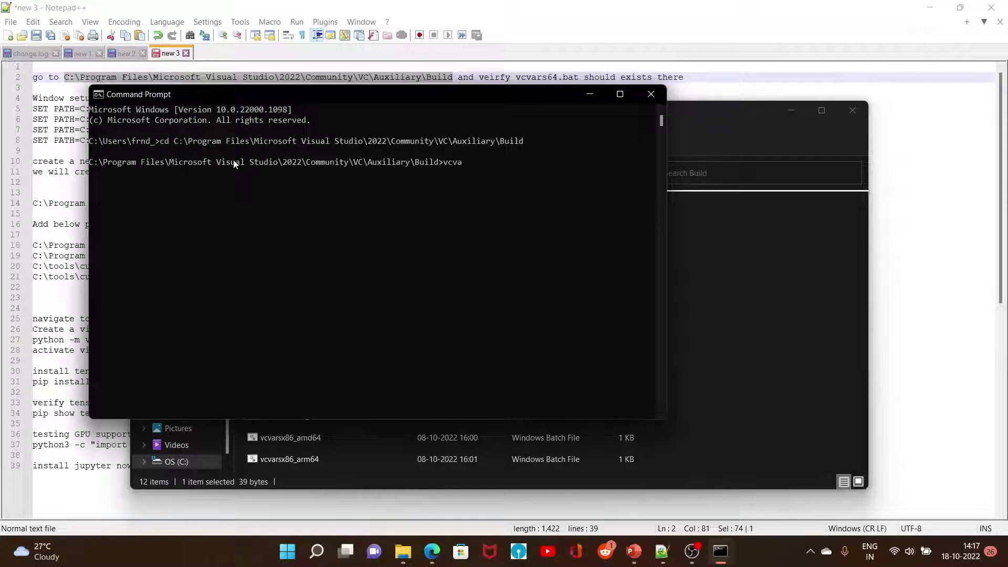
# Step: Run vcvars64.bat from the Build directory and minimize the Command Prompt
pyautogui.write('vcvar')
pyautogui.press('Tab')
pyautogui.write('ba')
pyautogui.press('Return')
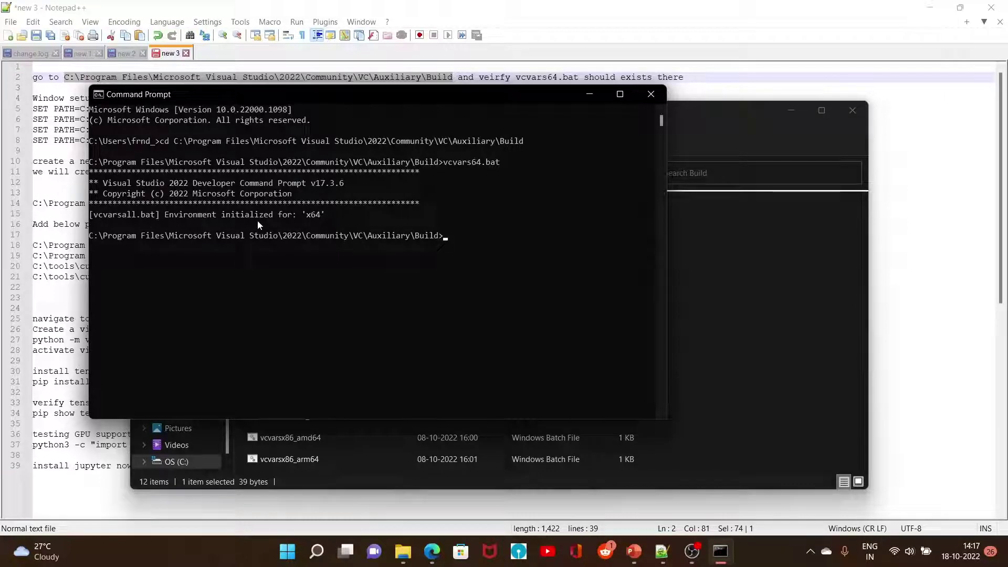
pyautogui.click(592, 93)
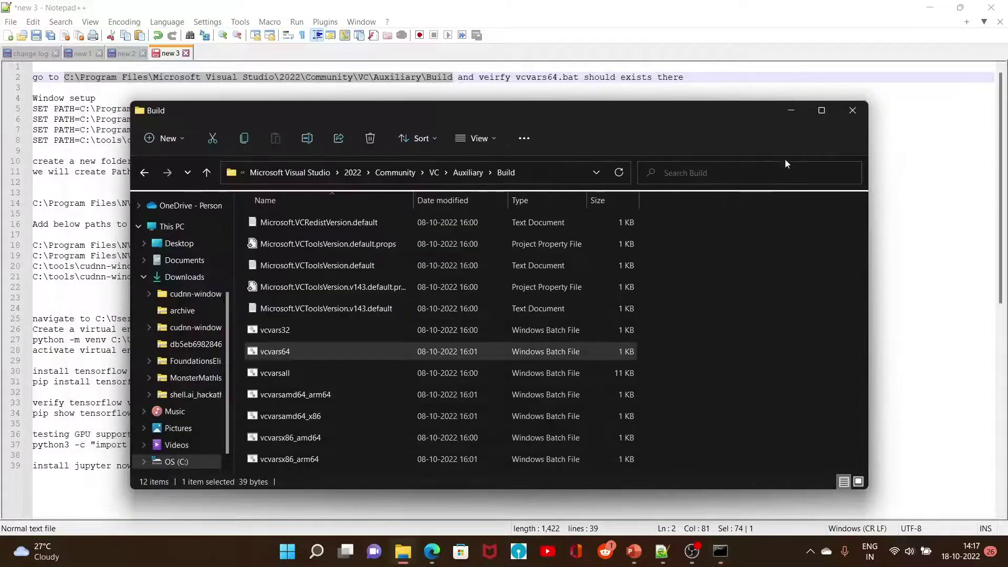
# Step: Minimize the Build folder and the notes, and switch to the "Install TensorFlow with pip" page in the browser
pyautogui.click(793, 110)
pyautogui.click(605, 125)
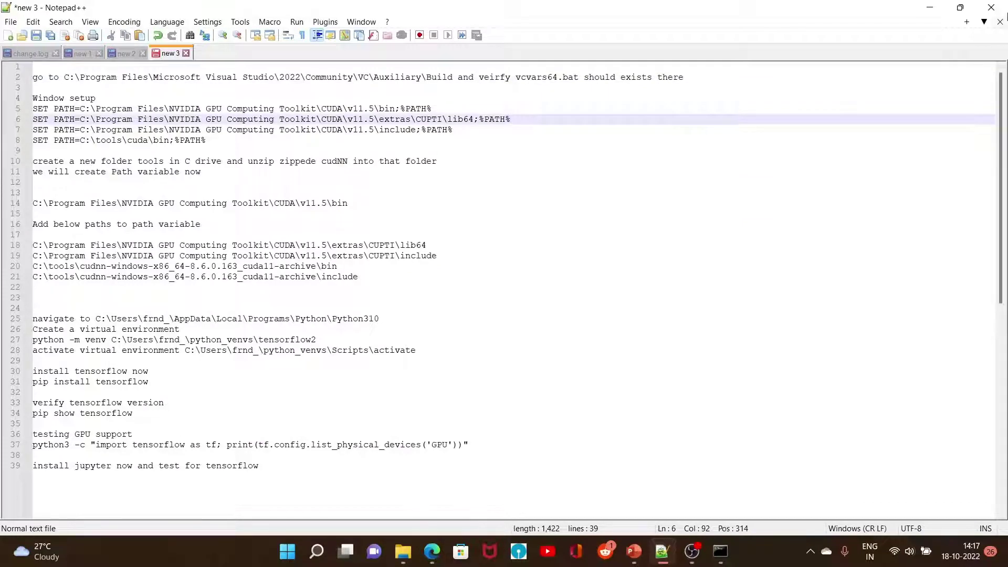
pyautogui.click(933, 7)
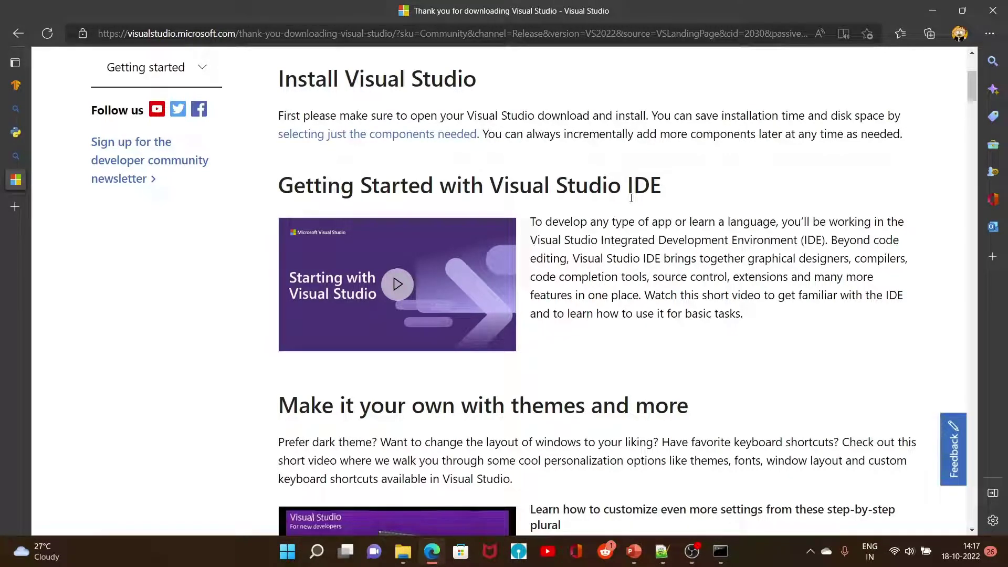
pyautogui.moveTo(6, 173)
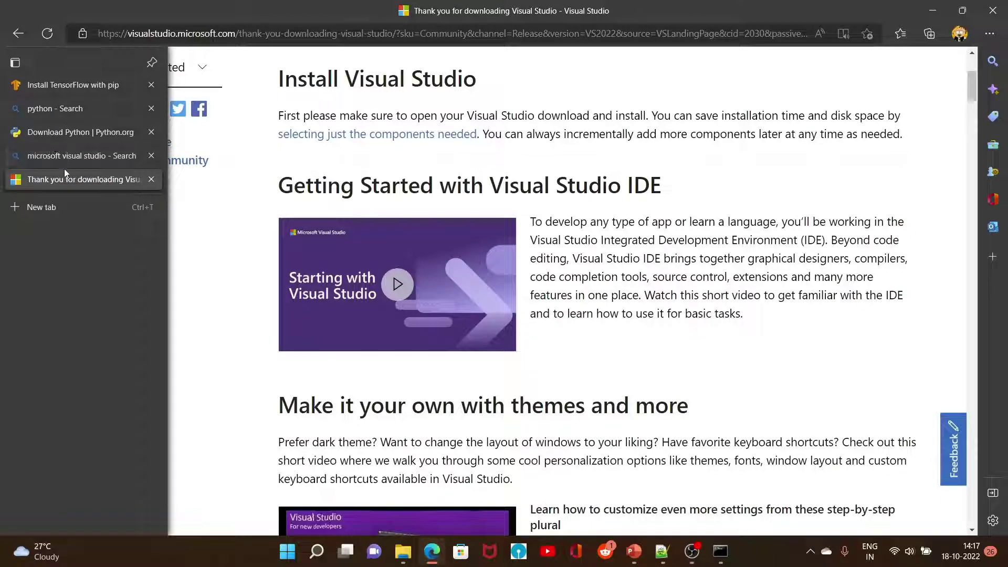
pyautogui.click(74, 84)
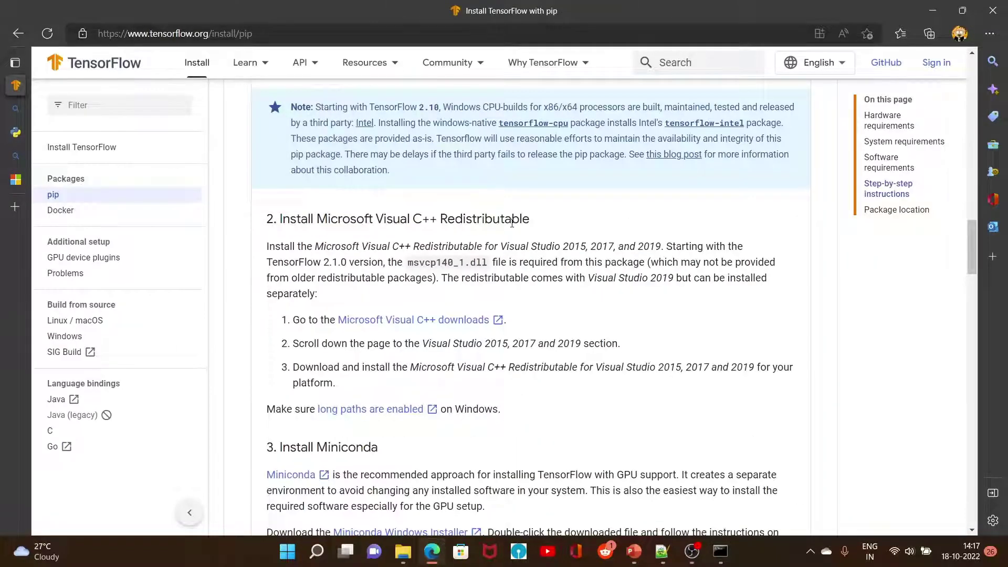
# Step: Examine the hardware, system and software requirements for TensorFlow, including the supported CUDA GPU cards and the NVIDIA software for GPU support
pyautogui.scroll(-5, 512, 223)
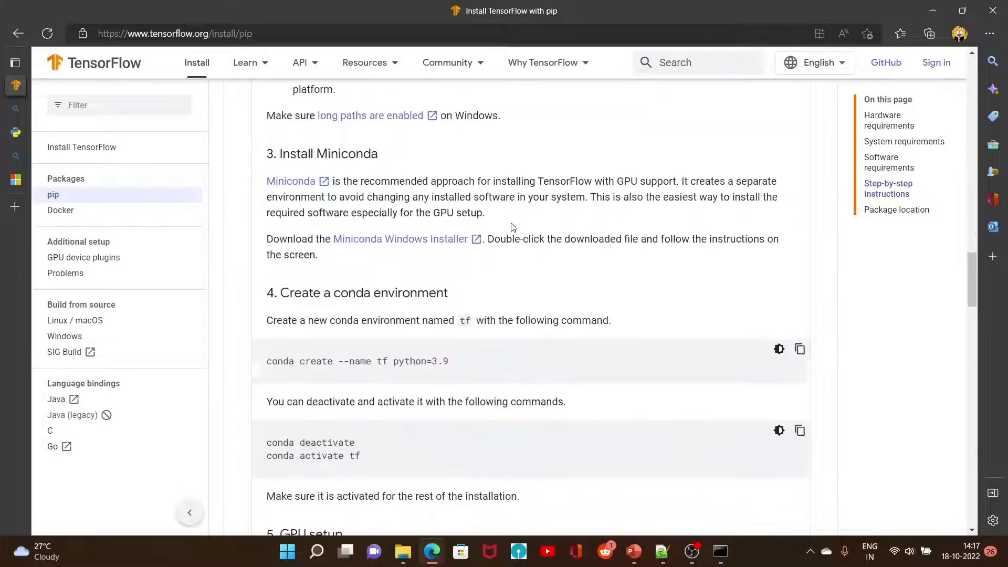
pyautogui.scroll(18, 514, 227)
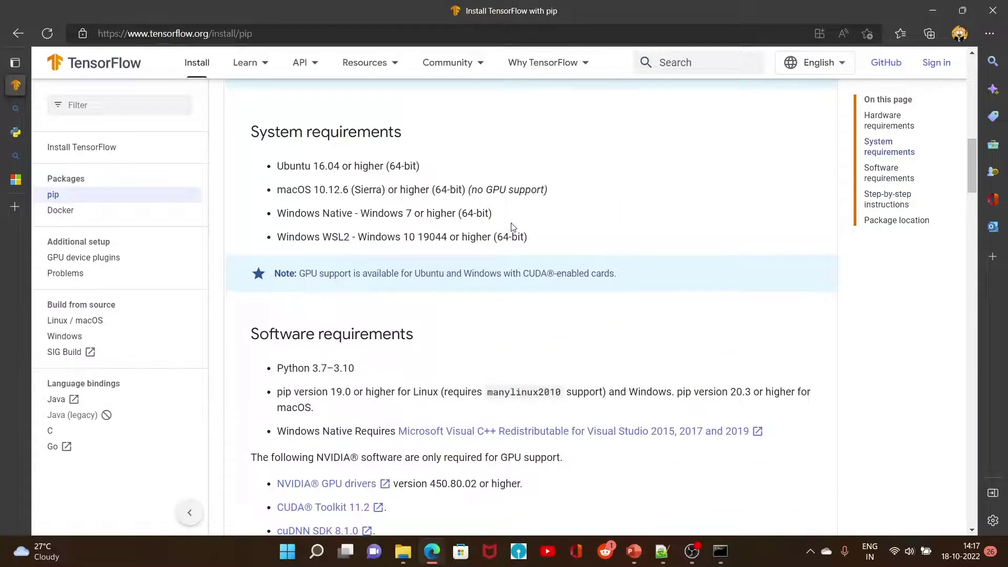
pyautogui.scroll(11, 513, 227)
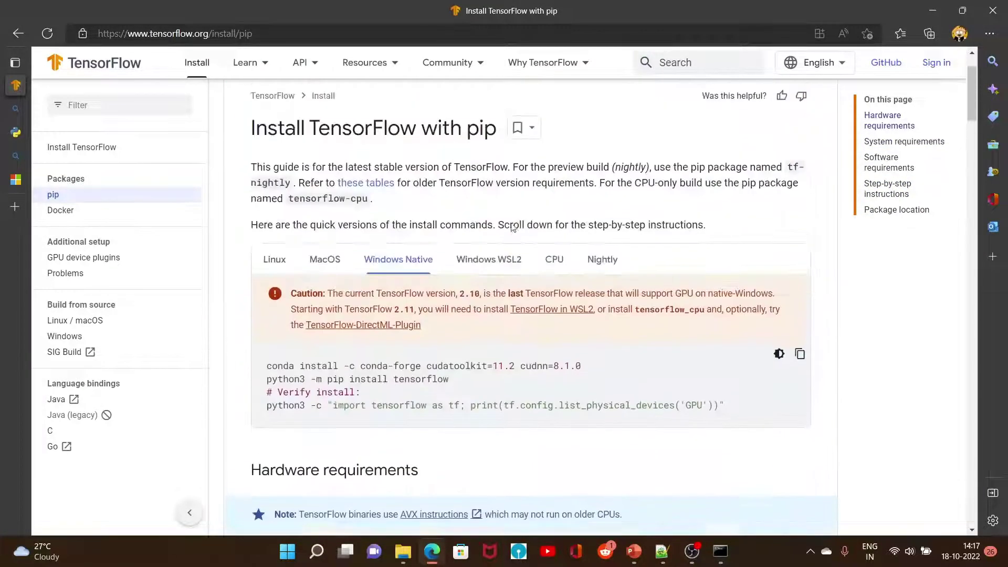
pyautogui.scroll(1, 512, 227)
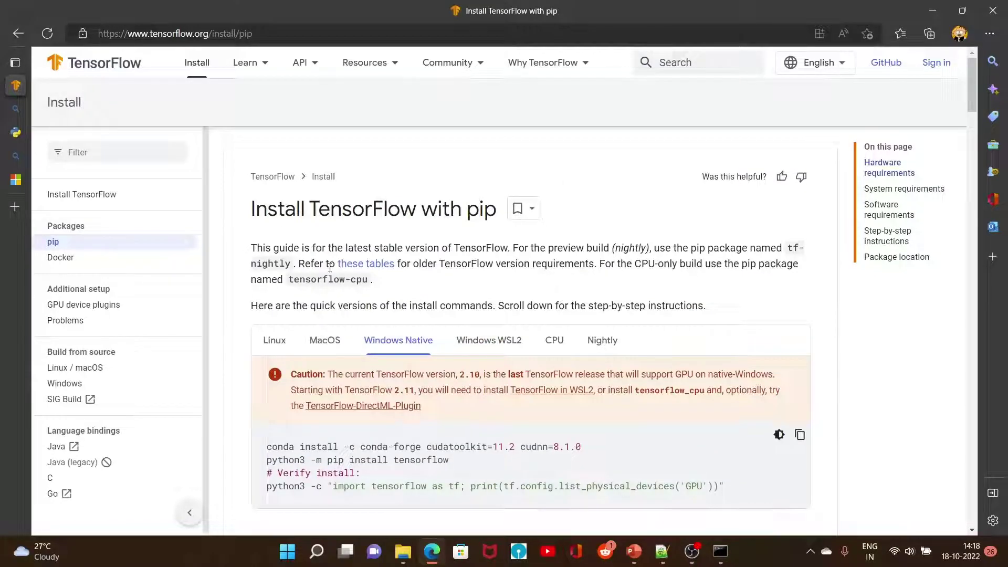
pyautogui.scroll(-8, 407, 276)
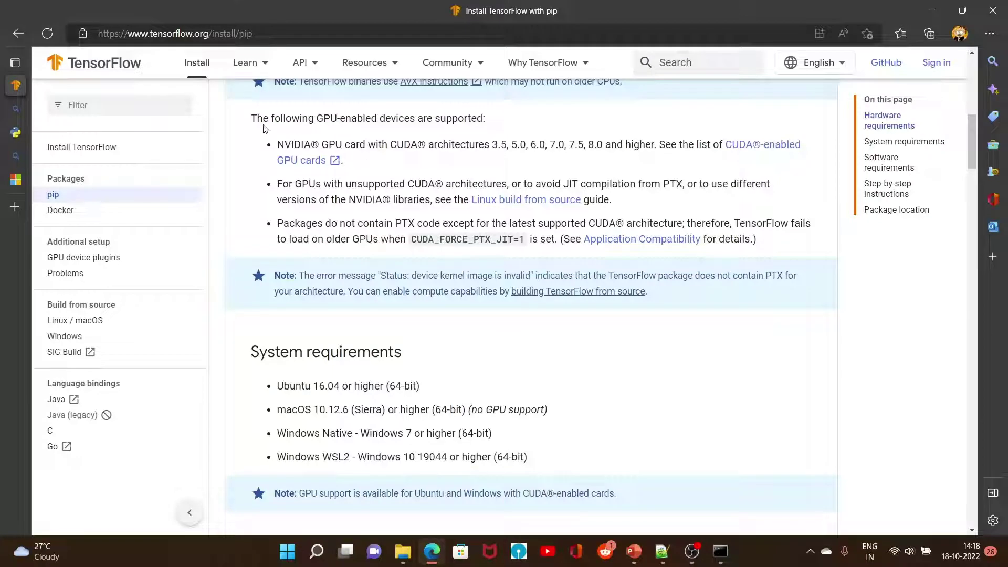
pyautogui.moveTo(251, 119); pyautogui.dragTo(486, 119)
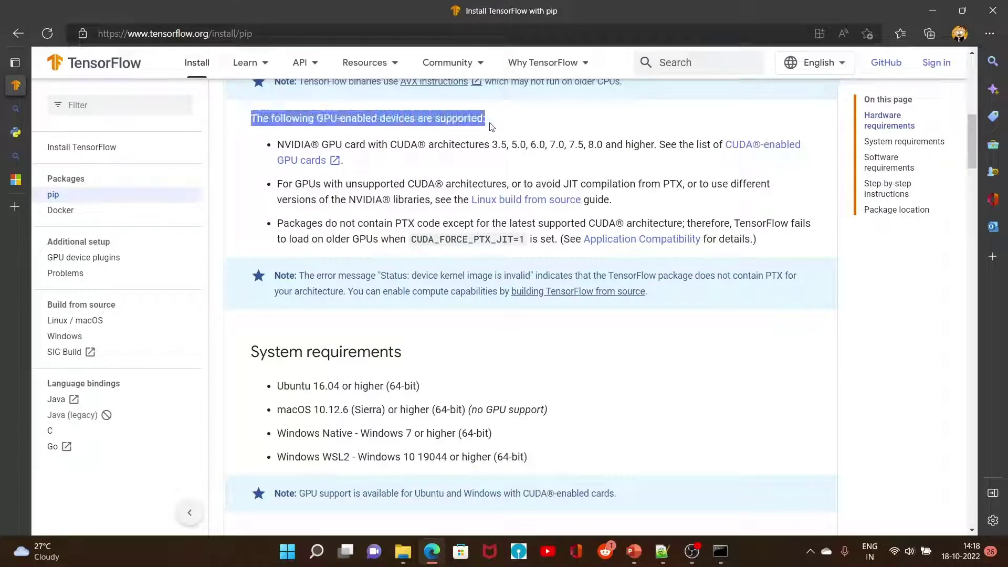
pyautogui.click(391, 165)
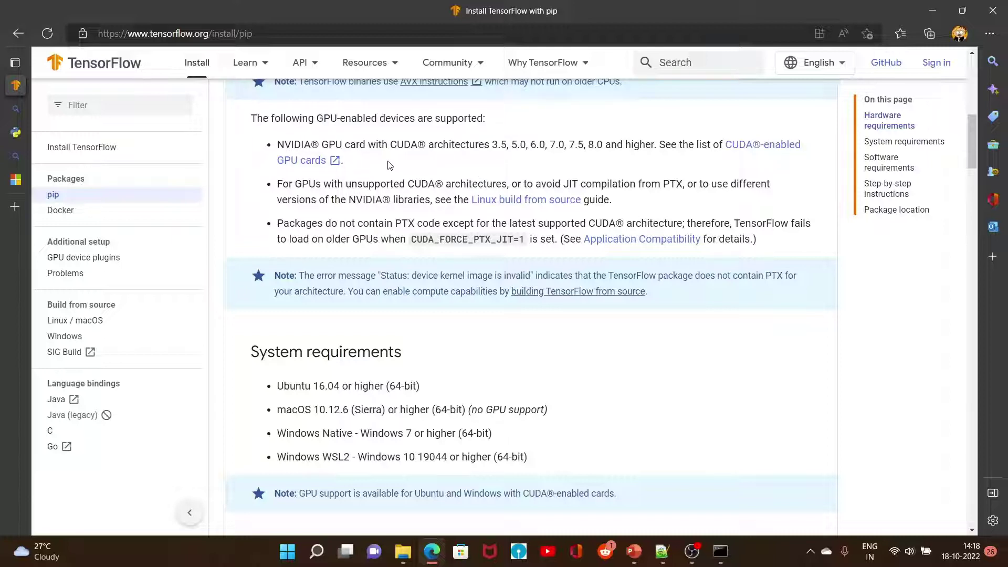
pyautogui.moveTo(391, 145); pyautogui.dragTo(426, 145)
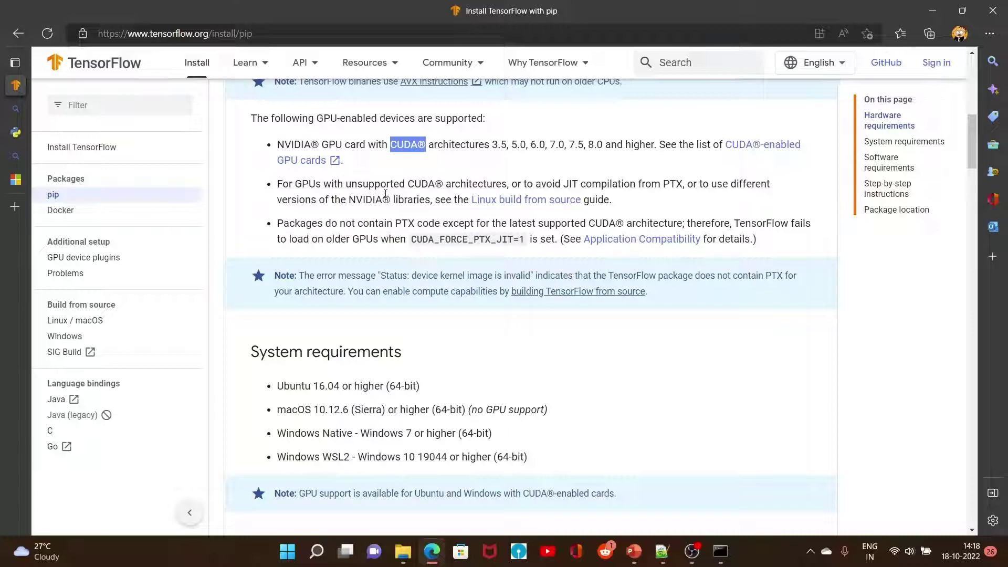
pyautogui.scroll(3, 385, 194)
pyautogui.scroll(-4, 385, 194)
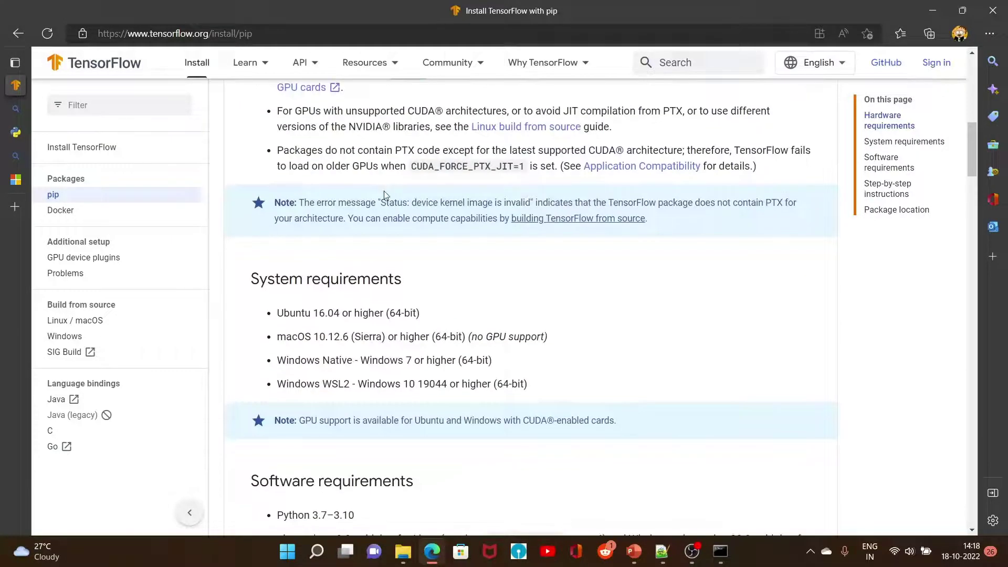
pyautogui.scroll(-8, 384, 194)
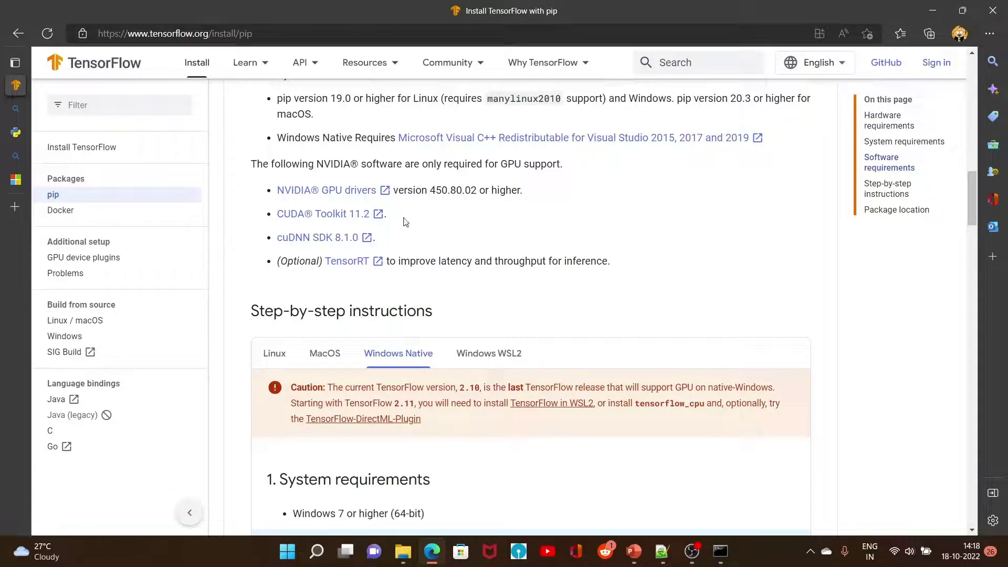
# Step: Open the NVIDIA GPU drivers link from the TensorFlow software requirements in a new tab and switch to that driver downloads page
pyautogui.moveTo(376, 238); pyautogui.dragTo(272, 242)
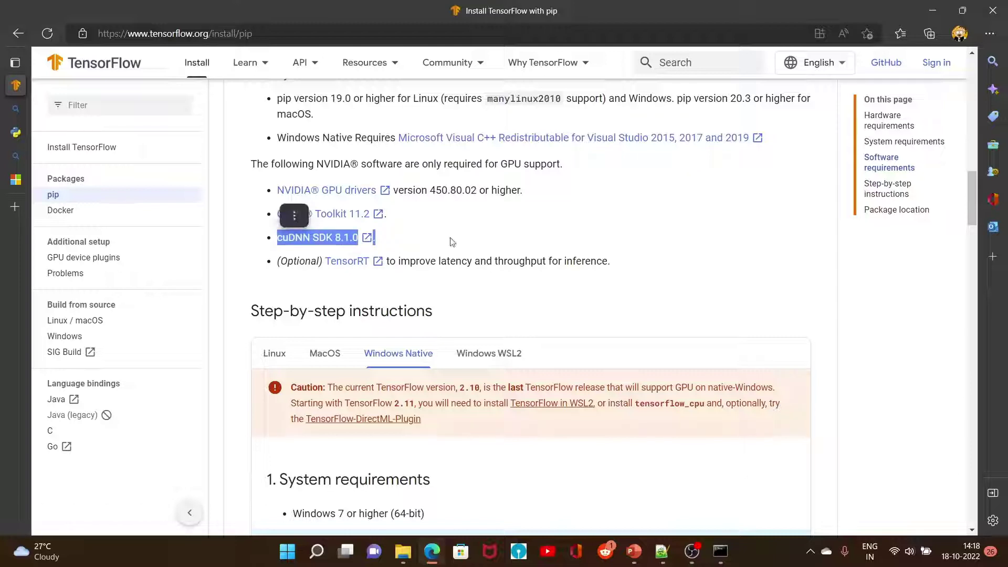
pyautogui.click(481, 244)
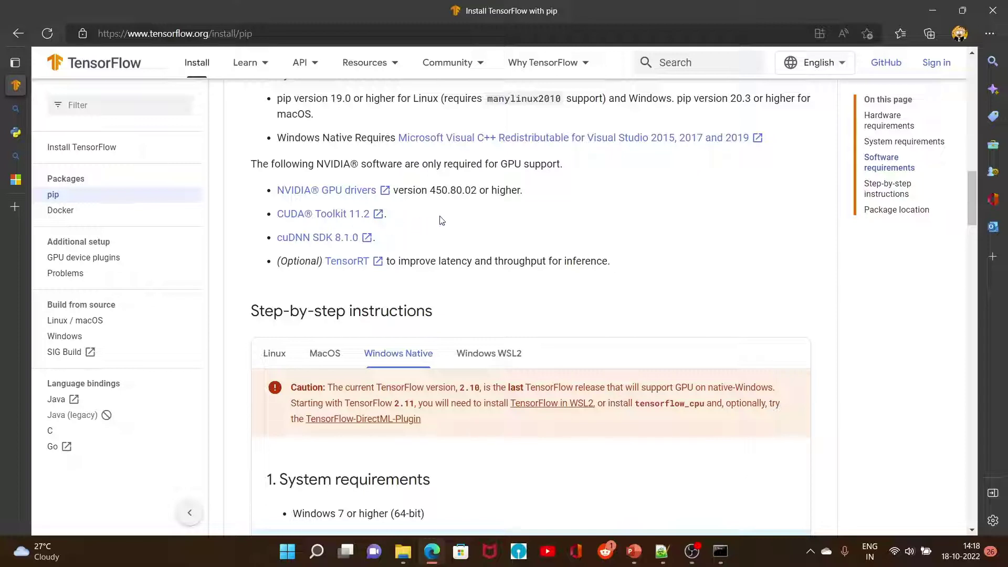
pyautogui.rightClick(303, 193)
pyautogui.click(405, 198)
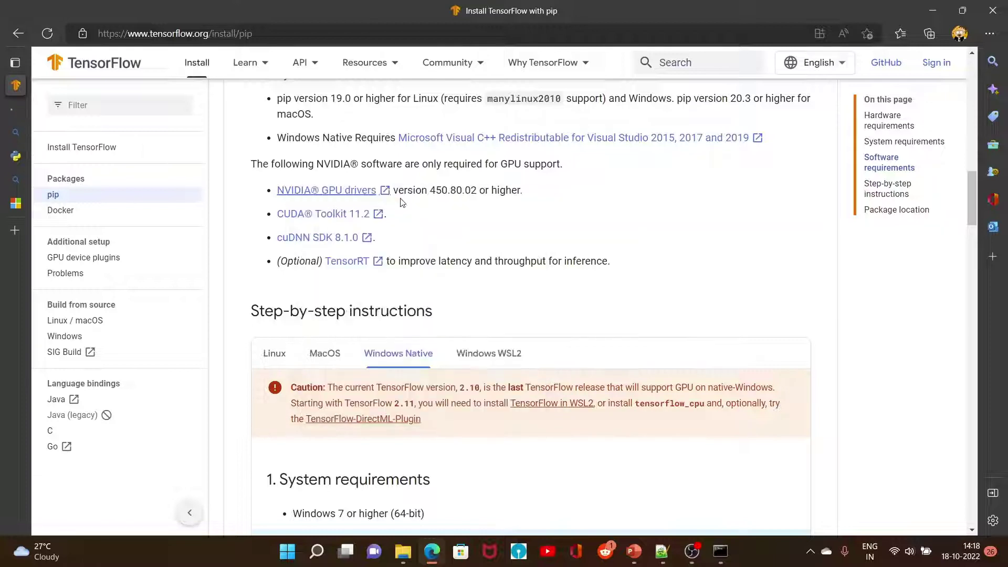
pyautogui.moveTo(15, 108)
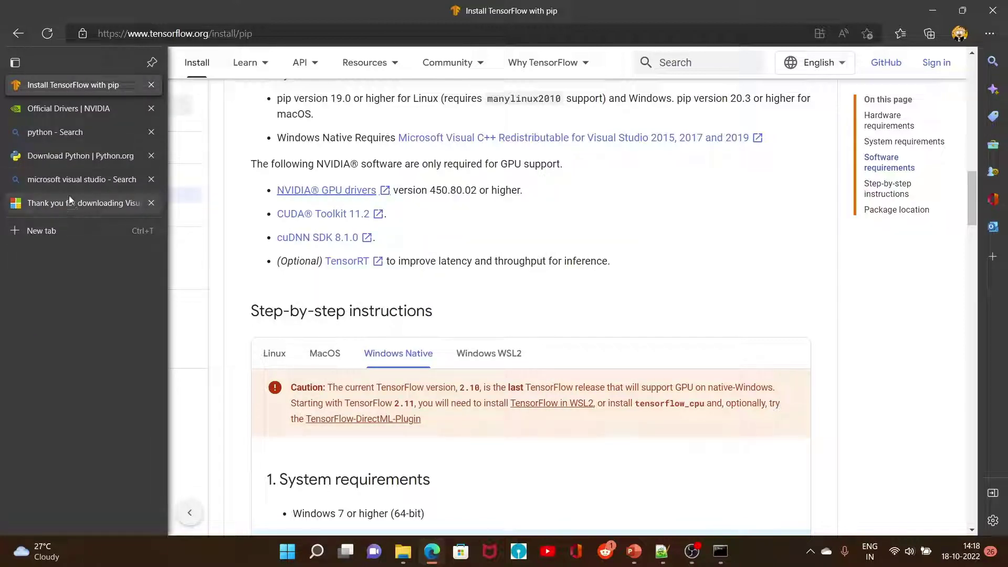
pyautogui.moveTo(74, 126)
pyautogui.click(74, 109)
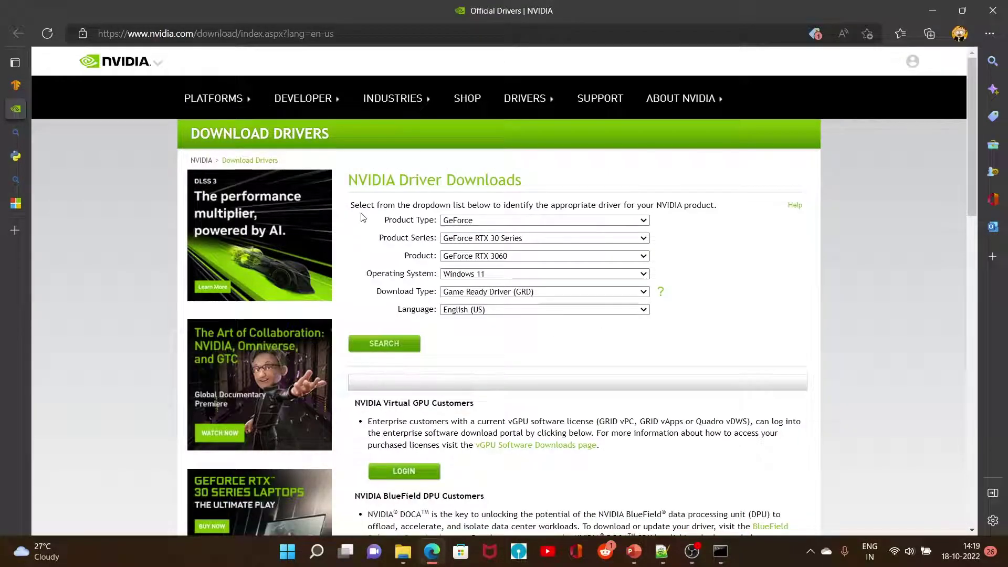
pyautogui.moveTo(354, 180); pyautogui.dragTo(539, 191)
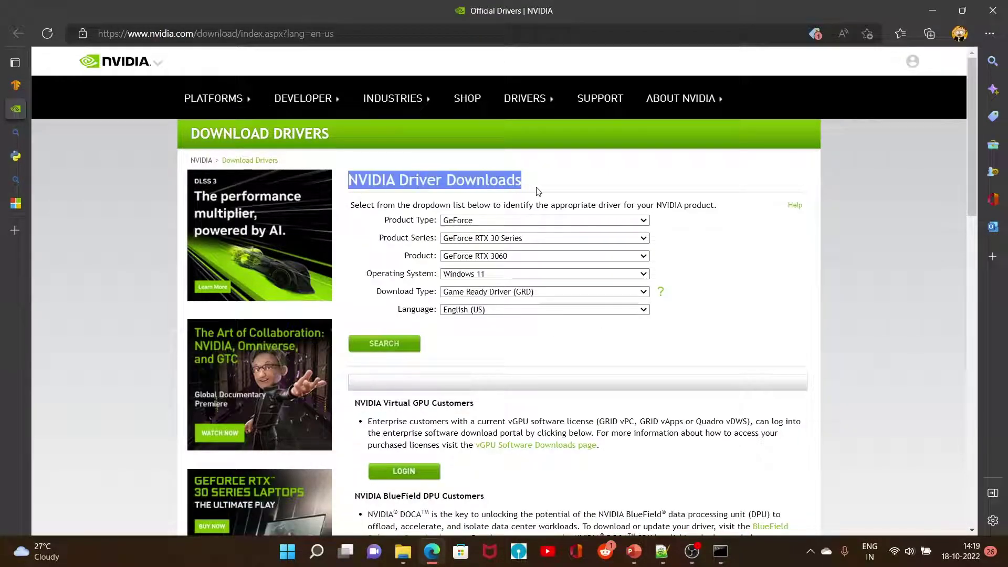
pyautogui.click(731, 273)
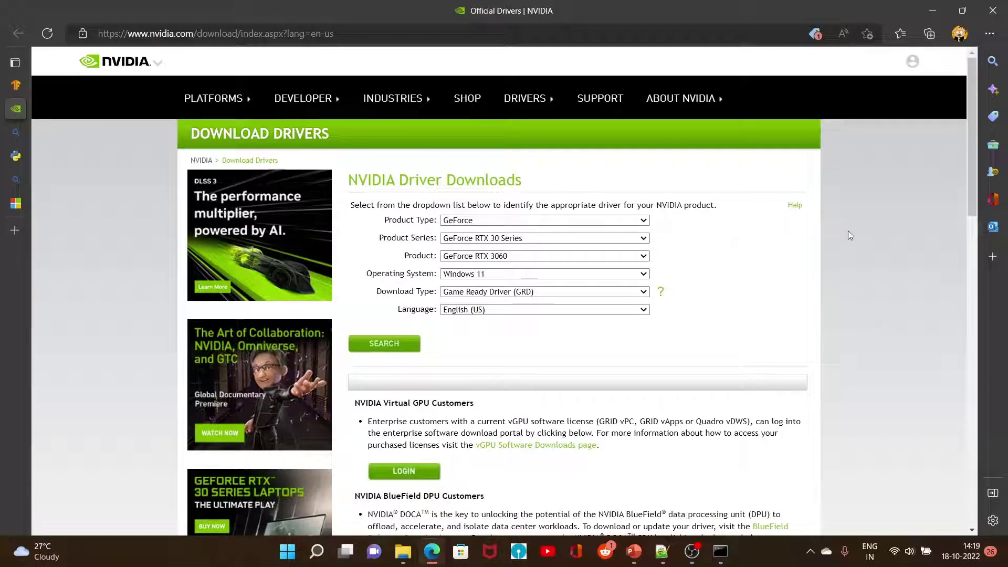
# Step: Check the models of GPU 0 and GPU 1 in Task Manager's performance view, and minimize Task Manager
pyautogui.rightClick(767, 556)
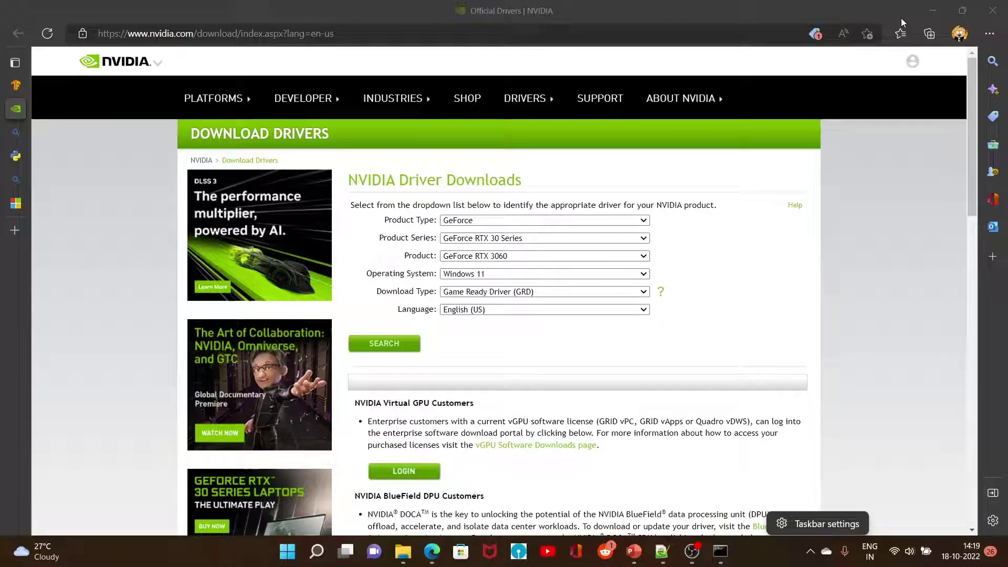
pyautogui.press('Escape')
pyautogui.moveTo(317, 552)
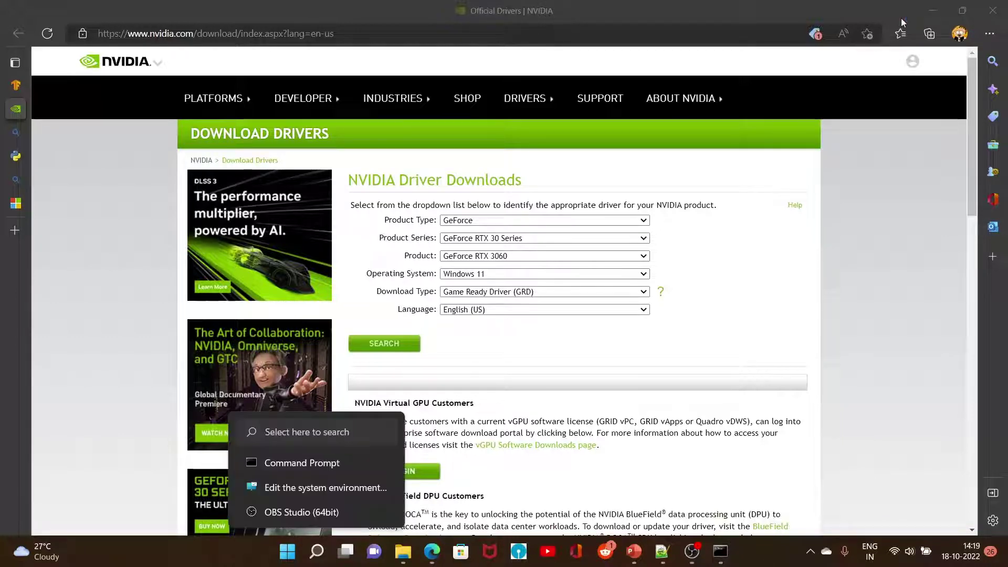
pyautogui.hotkey('ctrl', 'shift', 'Escape')
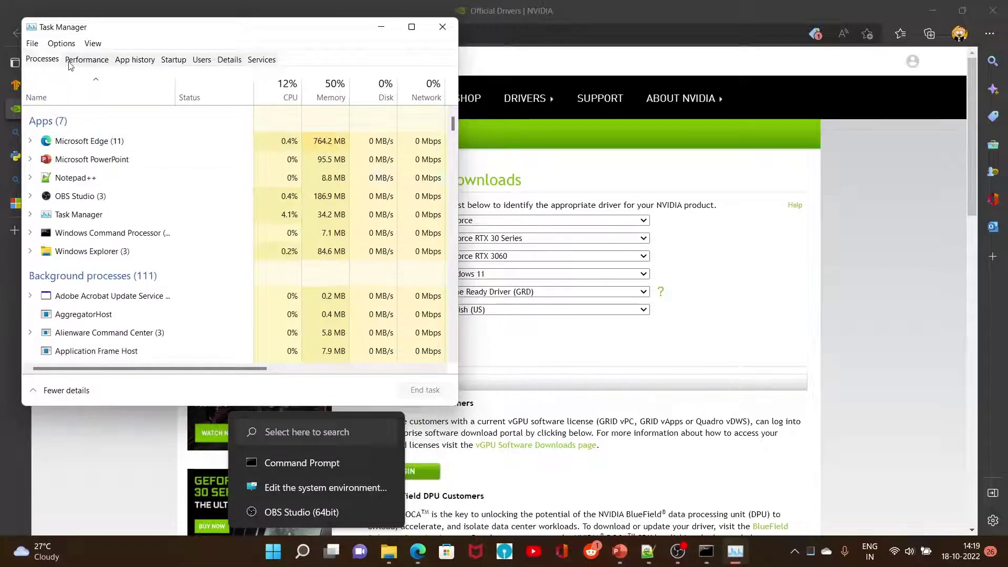
pyautogui.click(92, 63)
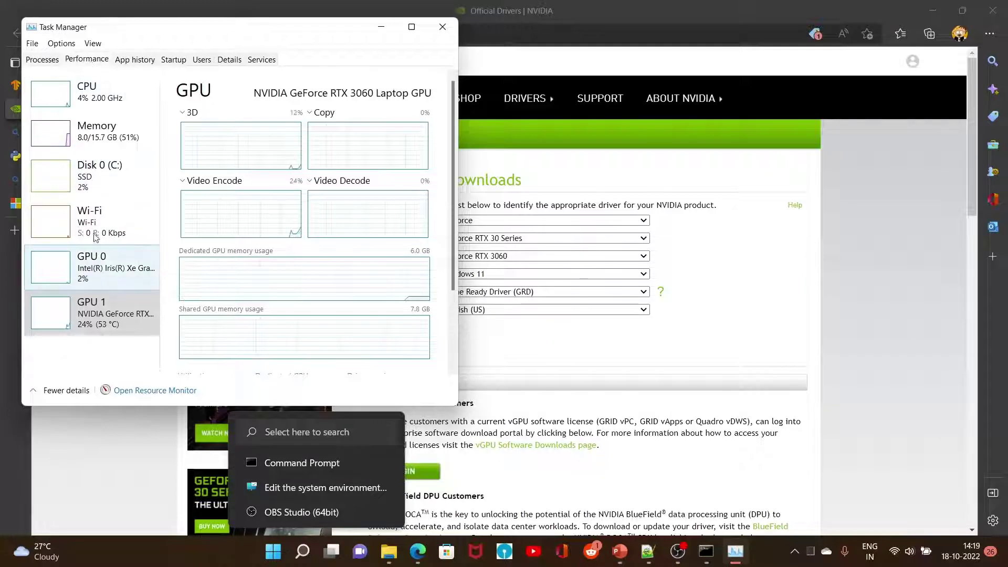
pyautogui.click(110, 281)
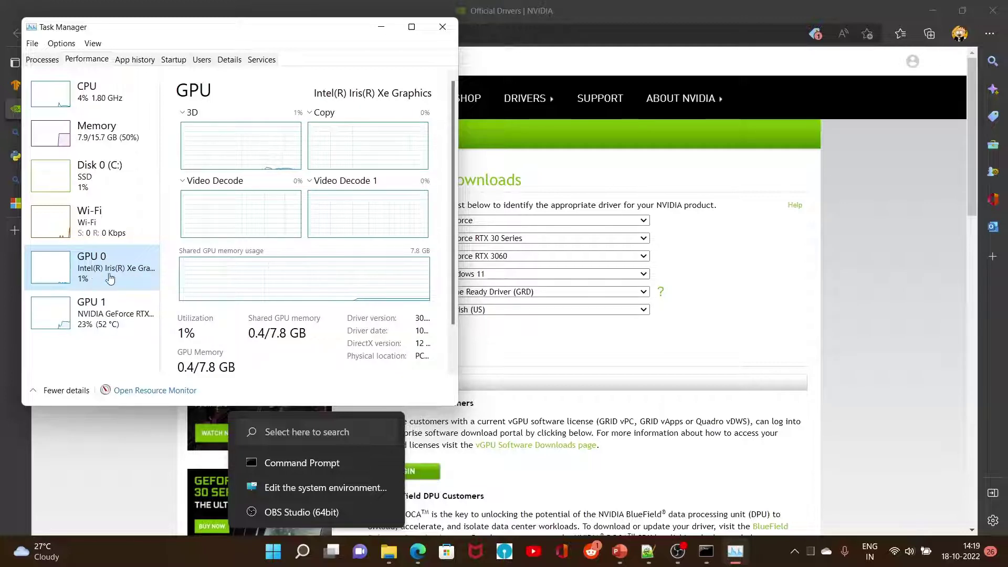
pyautogui.click(110, 318)
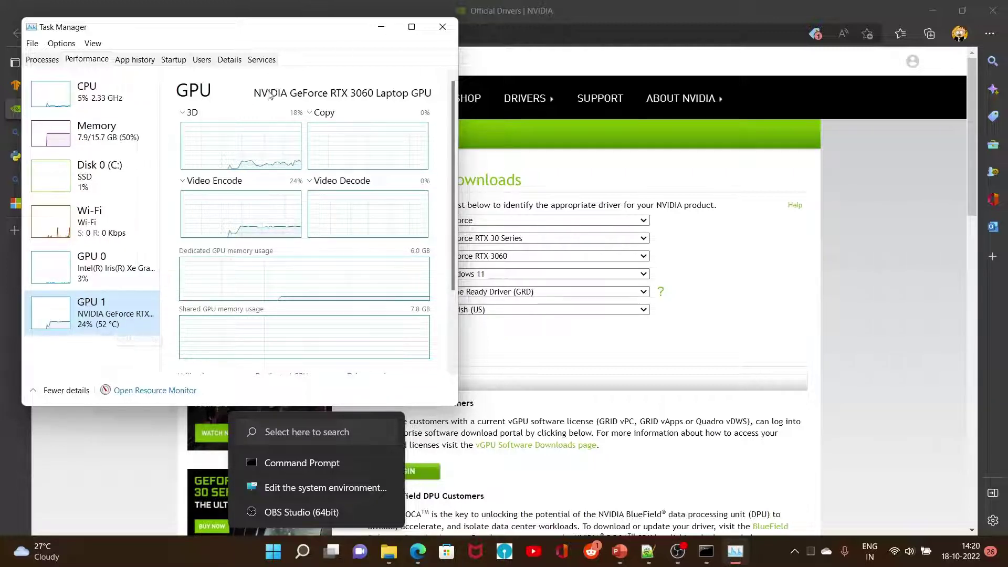
pyautogui.click(382, 34)
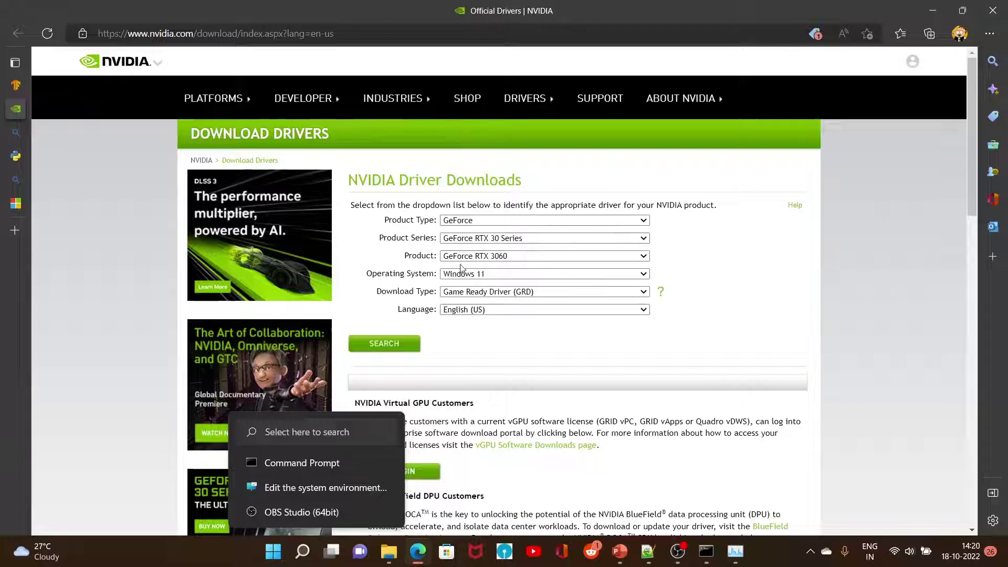
# Step: Search for the GeForce RTX 3060 Game Ready Driver for Windows 11 and return to the driver selection form
pyautogui.click(388, 344)
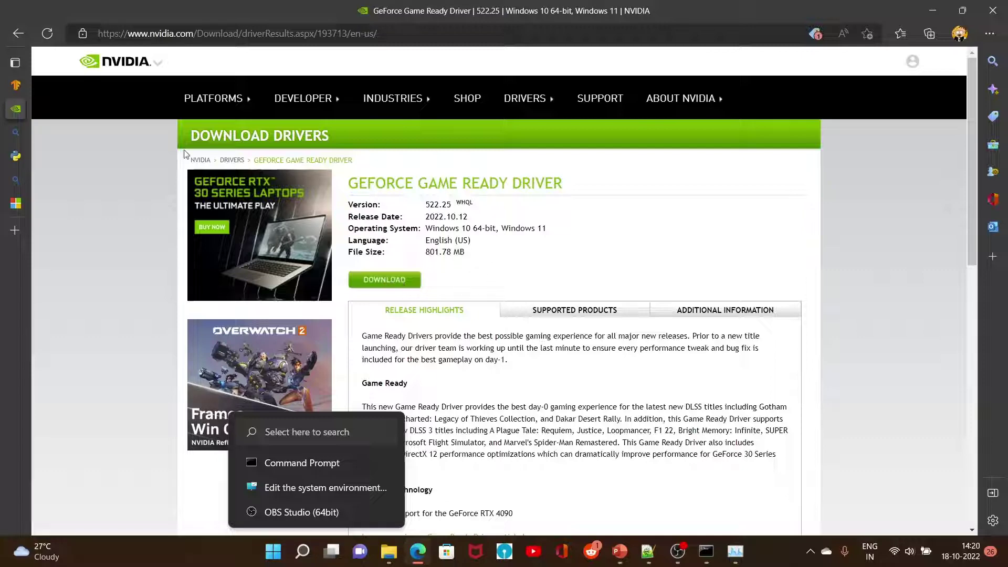
pyautogui.click(17, 34)
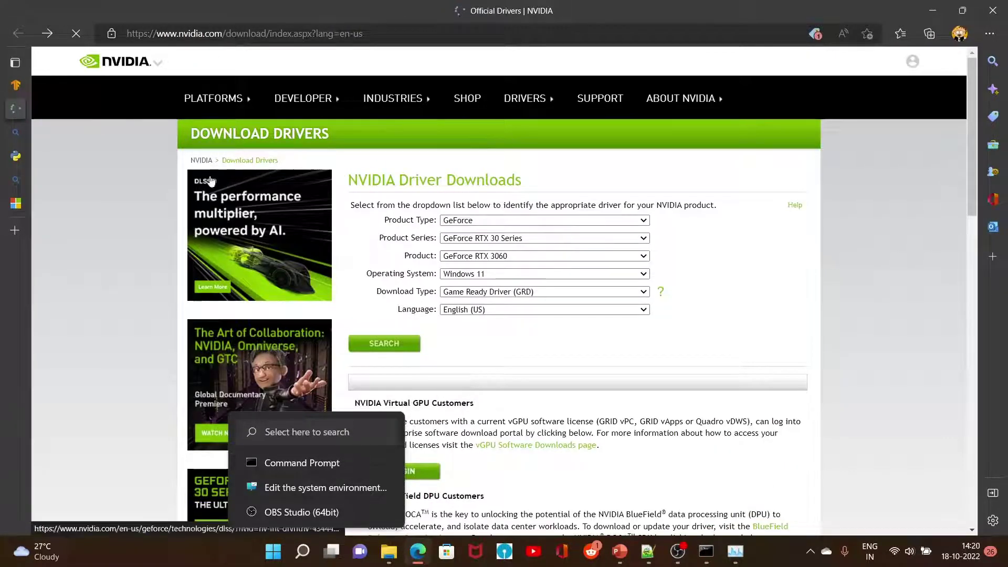
# Step: Follow the CUDA Toolkit 11.2 link on the TensorFlow install page and open the CUDA Toolkit 11.5.1 release from the archive
pyautogui.moveTo(17, 155)
pyautogui.click(50, 85)
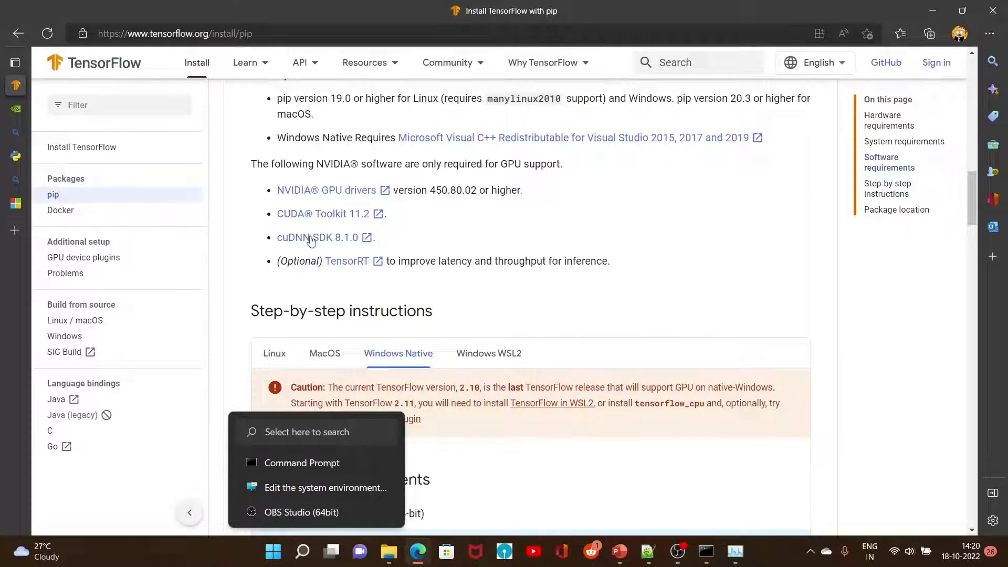
pyautogui.click(328, 220)
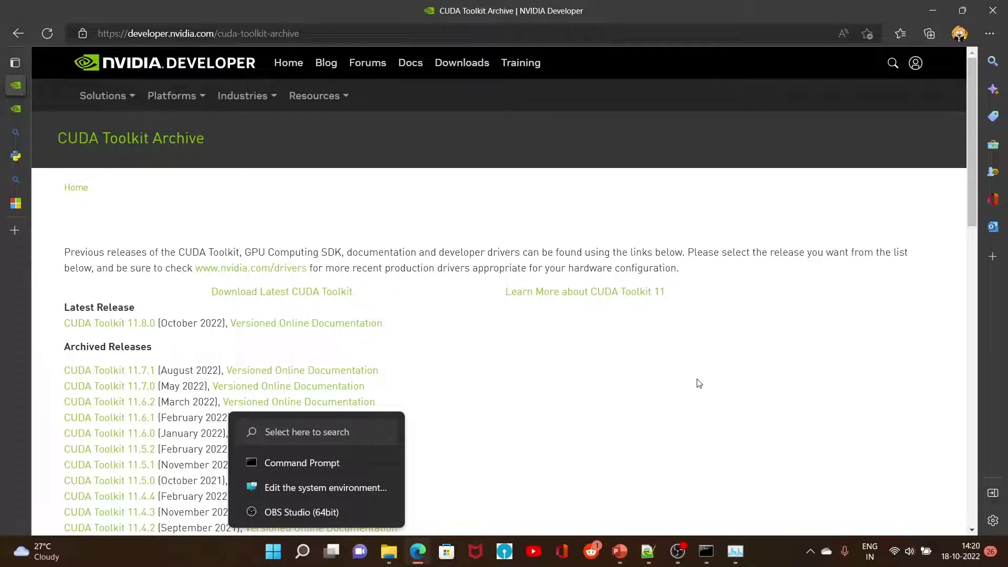
pyautogui.scroll(-4, 699, 384)
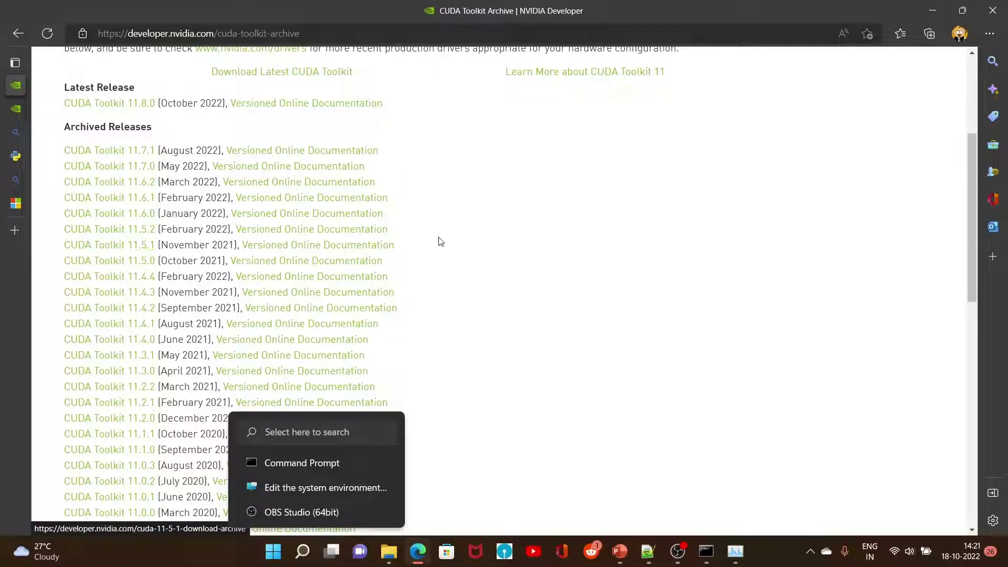
pyautogui.click(105, 248)
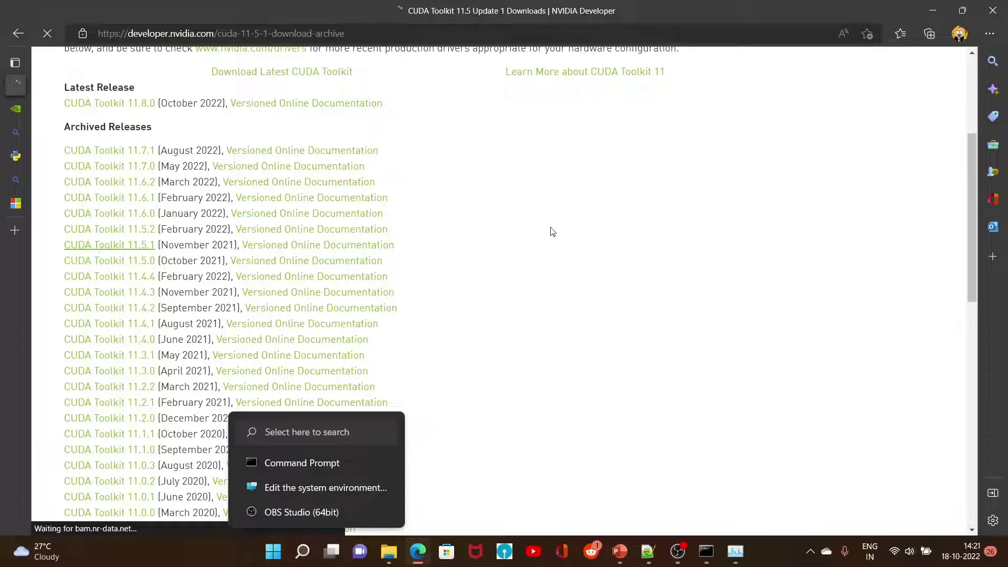
# Step: Choose Windows as the operating system and 11 as the version for the CUDA Toolkit target platform
pyautogui.scroll(-1, 552, 231)
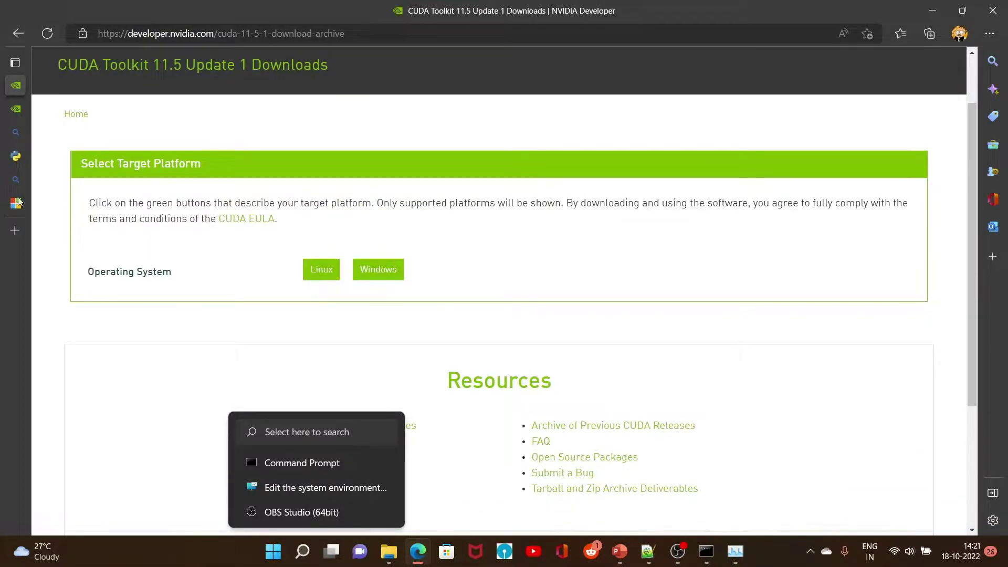
pyautogui.click(378, 269)
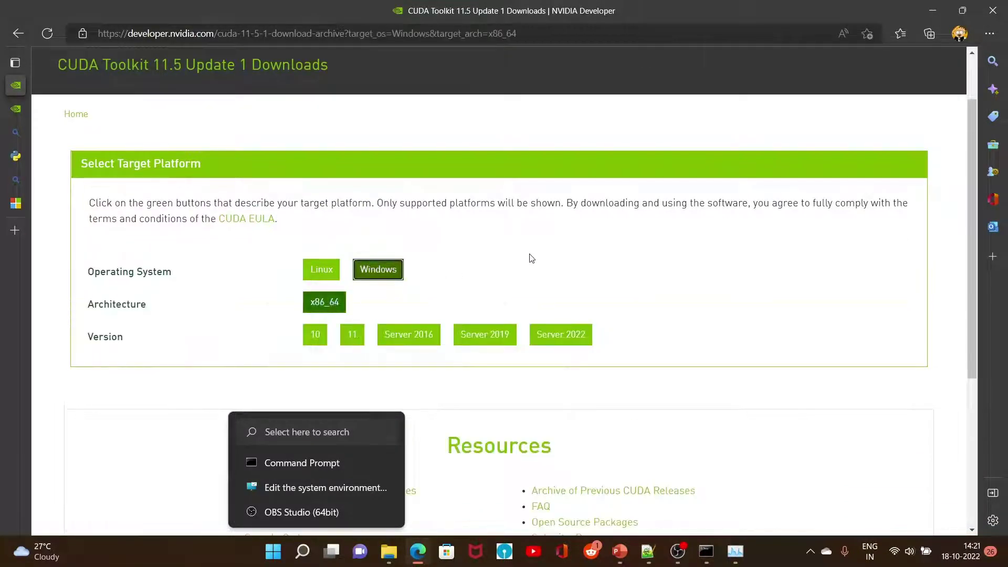
pyautogui.click(298, 339)
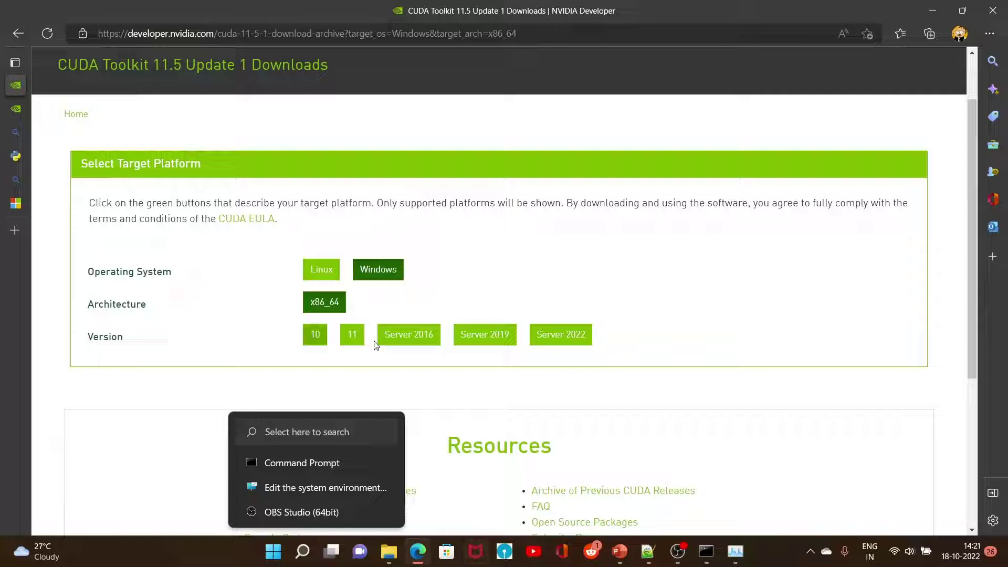
pyautogui.click(353, 341)
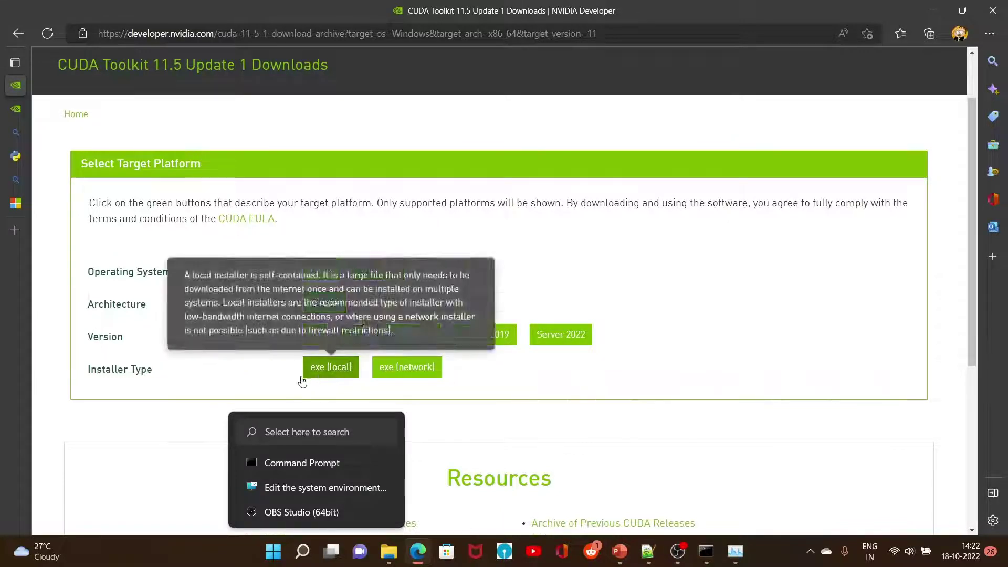
pyautogui.click(337, 369)
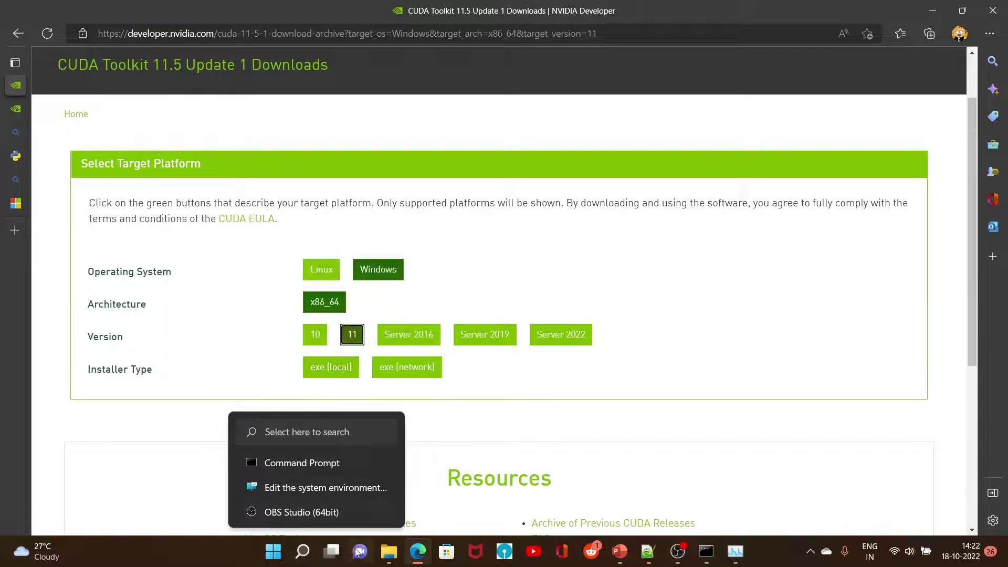
# Step: Launch the cuda_11.5.1_496.13_windows installer from the Downloads folder, cancel its extraction dialog and minimize the folder
pyautogui.moveTo(387, 556)
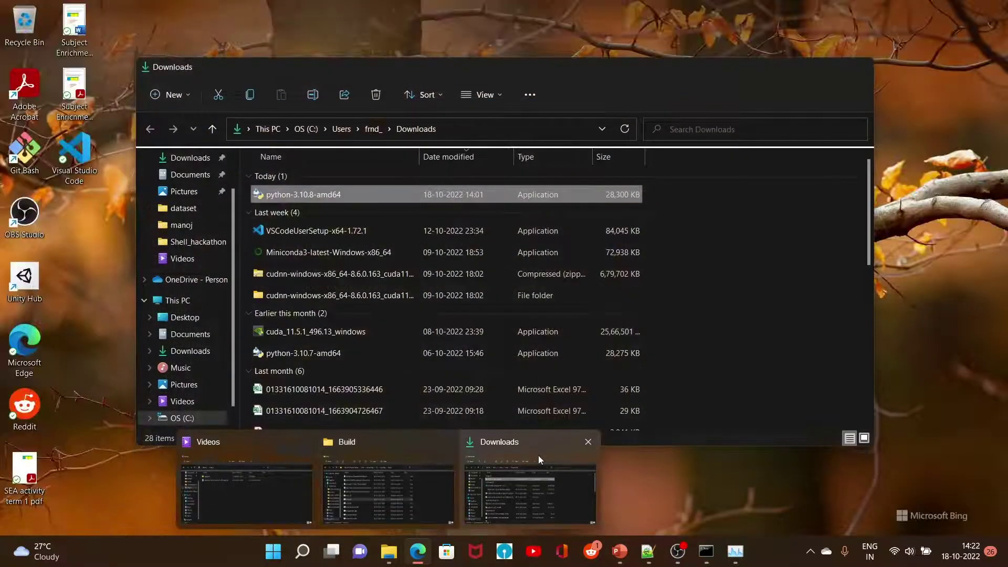
pyautogui.click(538, 455)
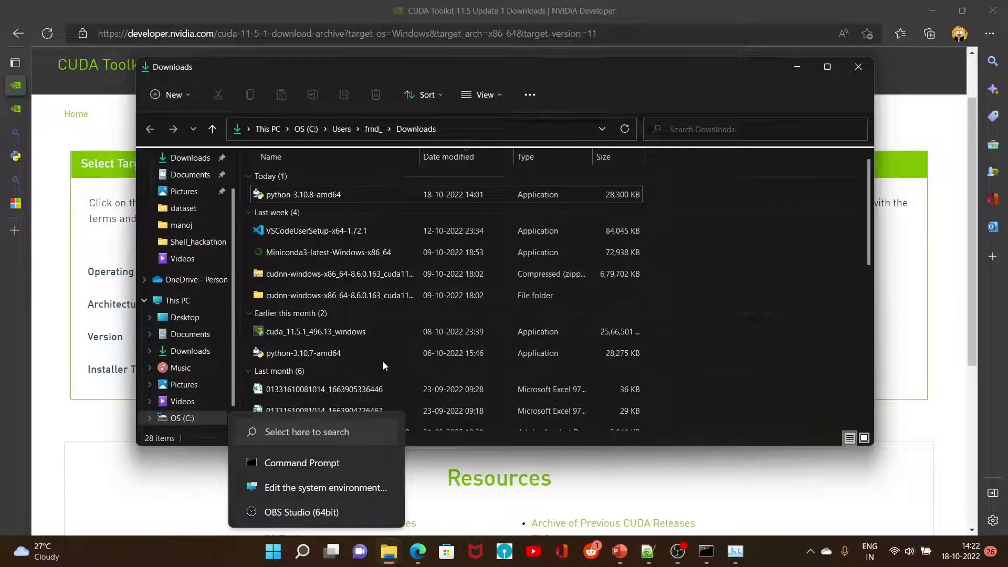
pyautogui.scroll(-1, 382, 275)
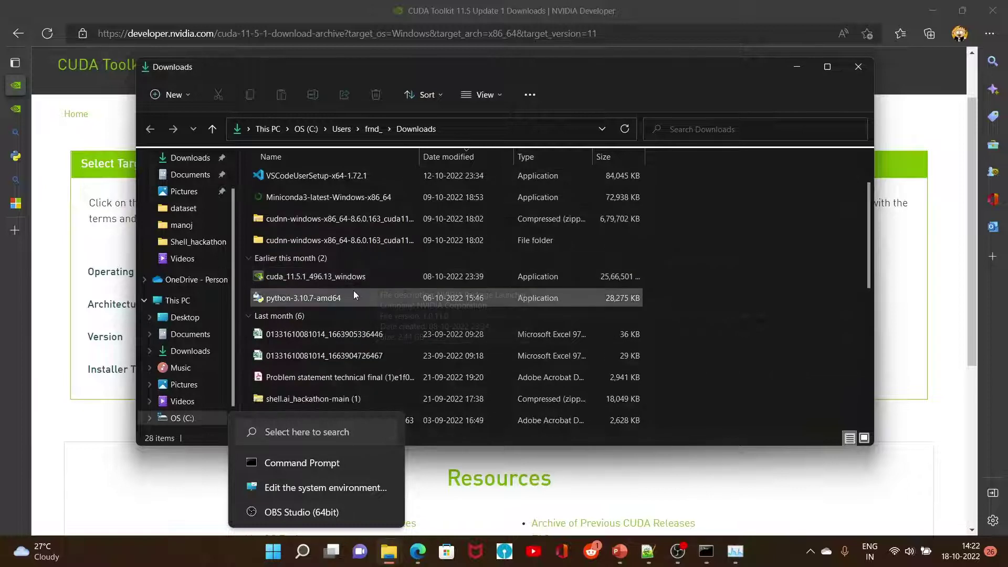
pyautogui.click(355, 276)
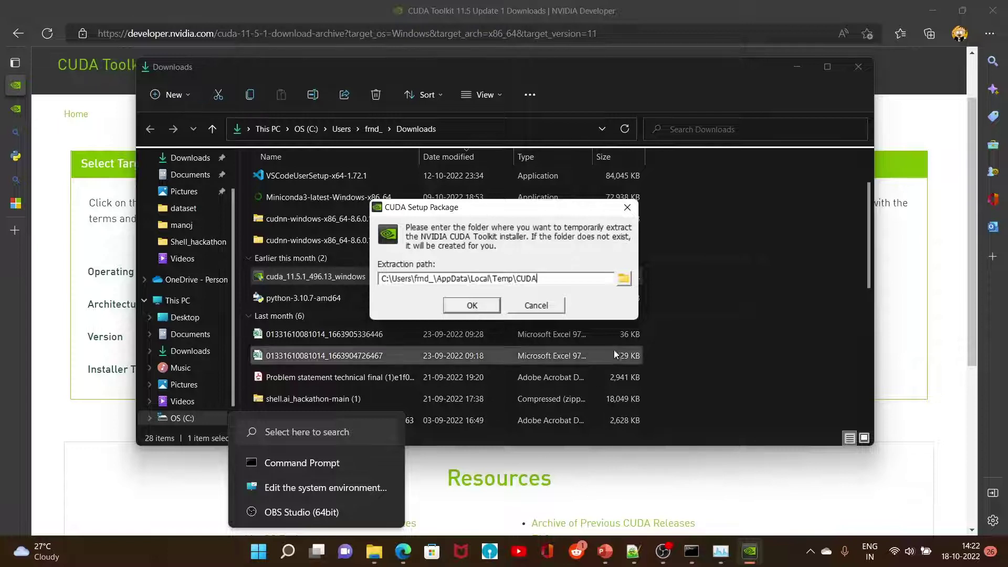
pyautogui.click(549, 308)
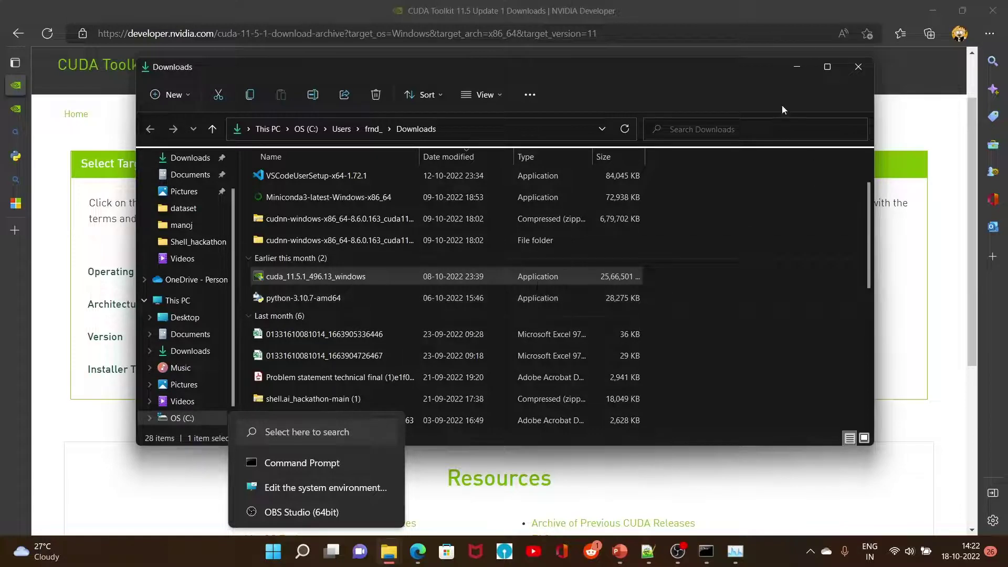
pyautogui.click(800, 64)
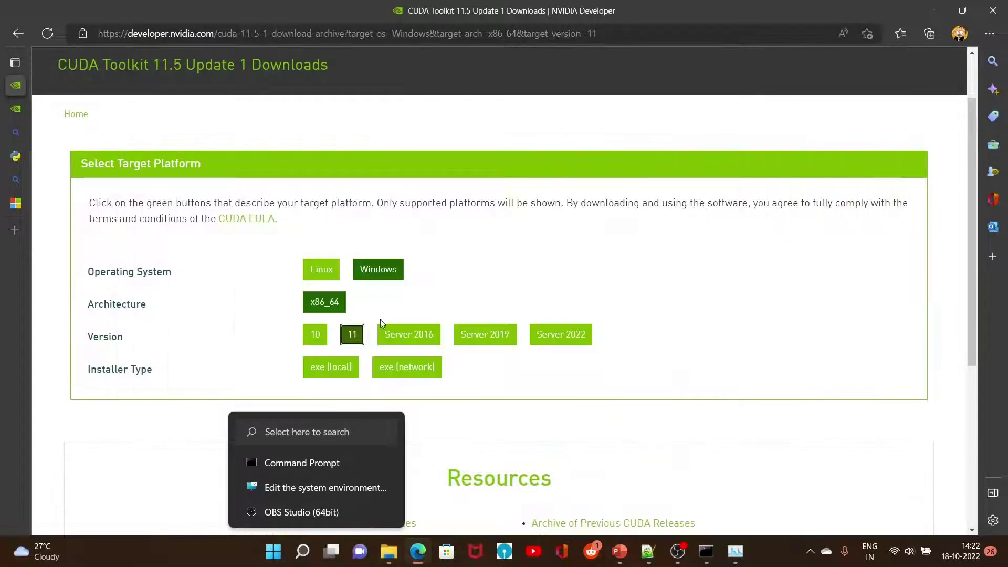
# Step: Load tensorflow.org in place of the Visual Studio download page and open the site's Install page
pyautogui.moveTo(16, 108)
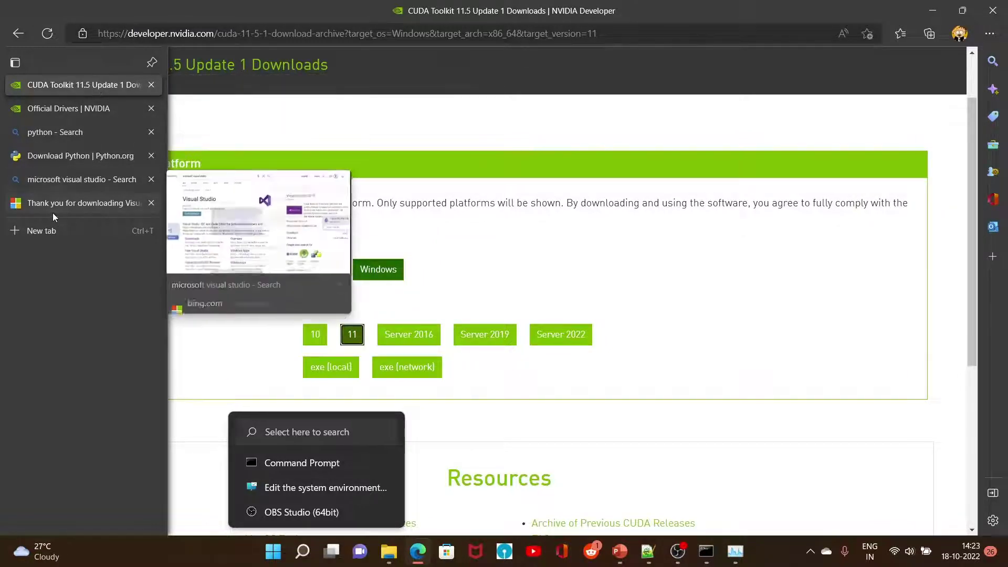
pyautogui.click(75, 207)
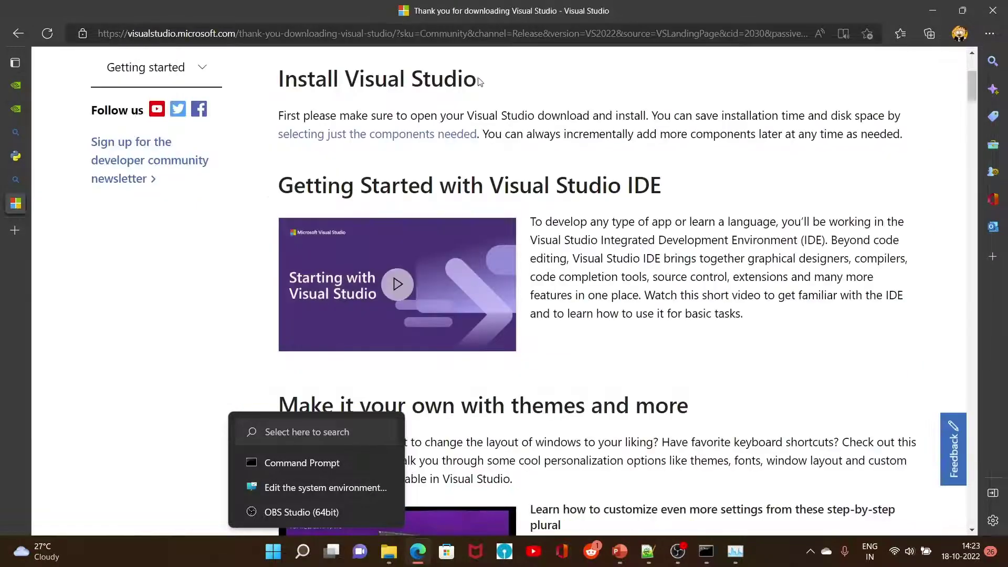
pyautogui.click(373, 34)
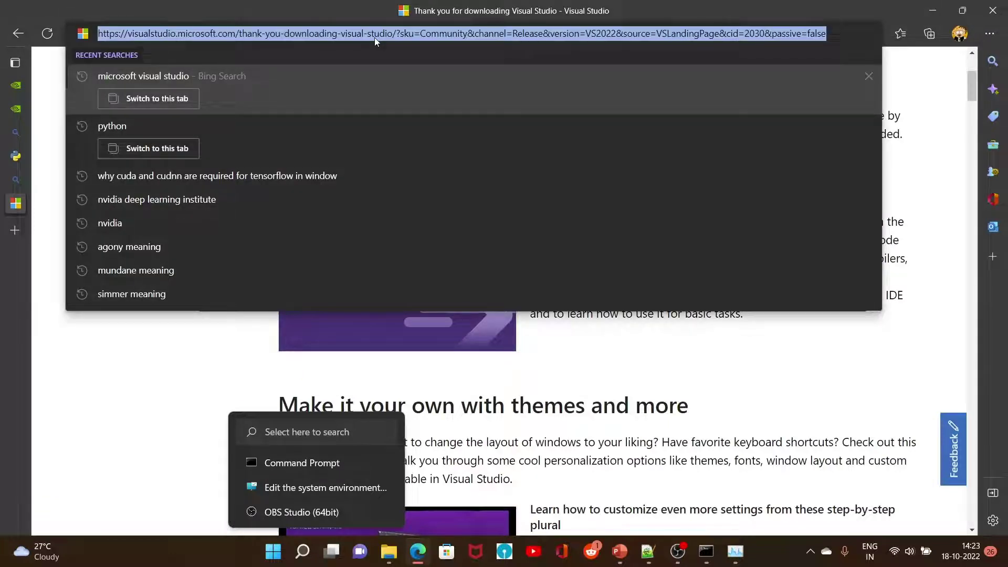
pyautogui.write('tensorflow.org')
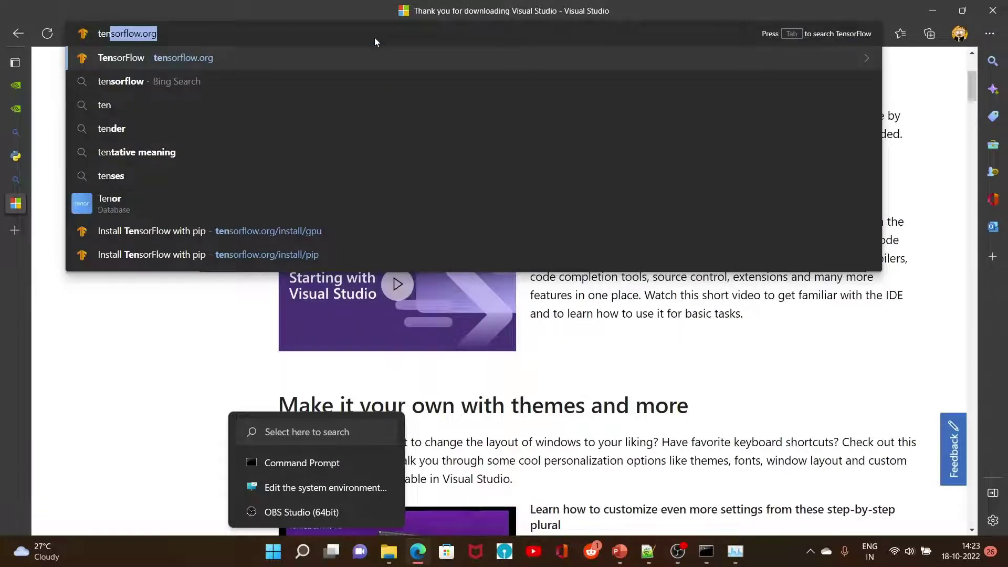
pyautogui.click(276, 57)
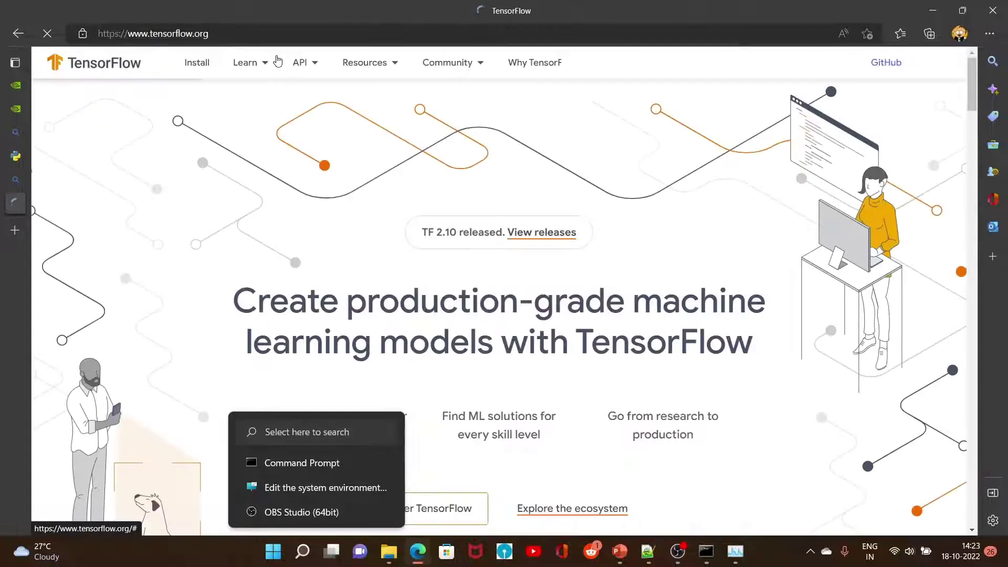
pyautogui.click(199, 64)
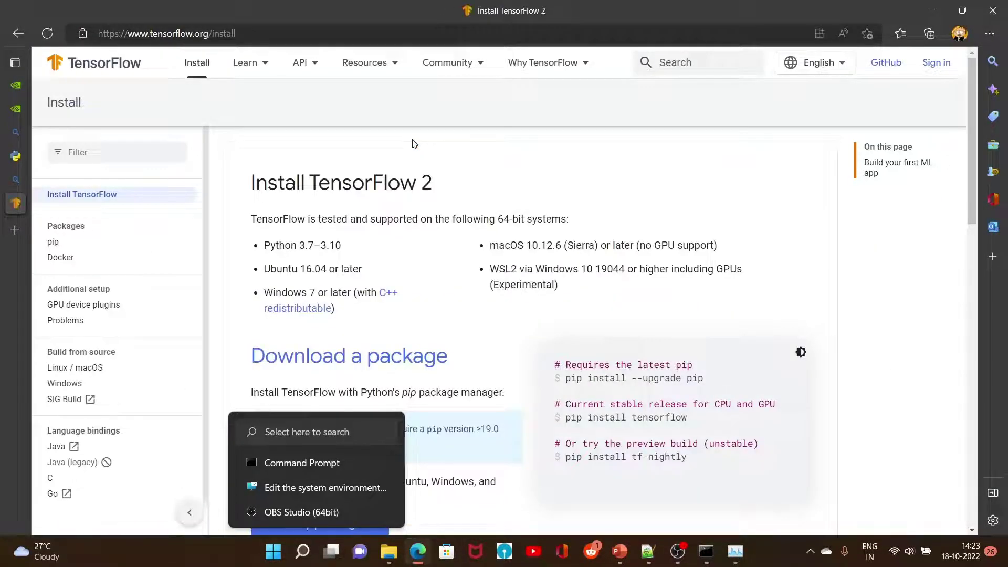
# Step: Open the Windows build-from-source guide and follow its GPU support link in the Install GPU support section
pyautogui.scroll(-2, 211, 295)
pyautogui.click(67, 337)
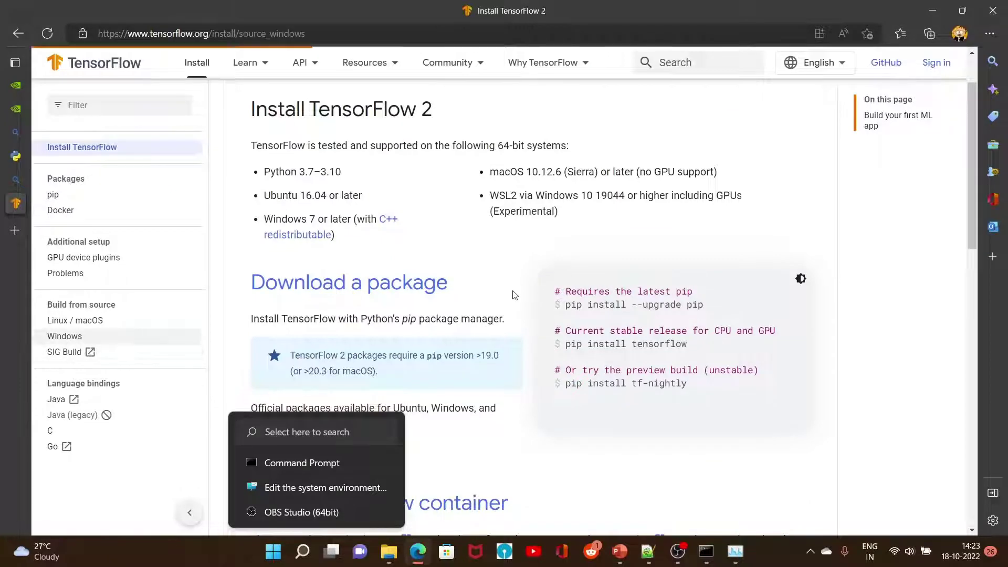
pyautogui.scroll(-5, 514, 294)
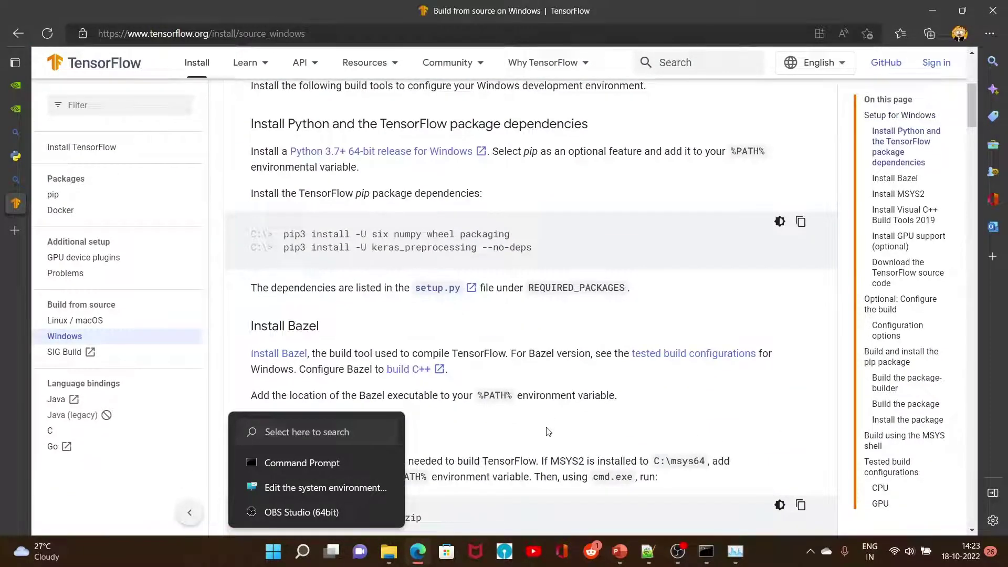
pyautogui.scroll(-3, 548, 356)
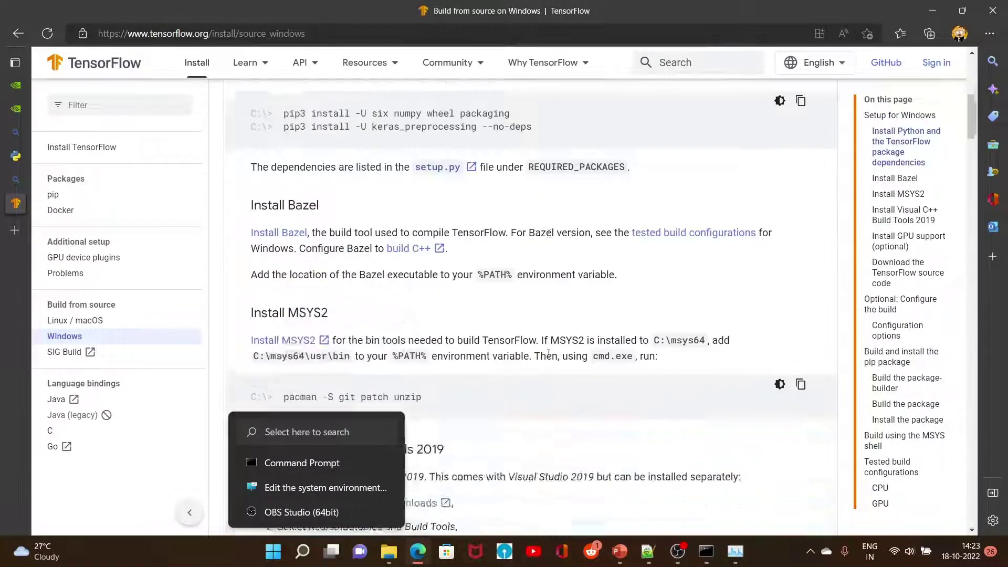
pyautogui.click(303, 554)
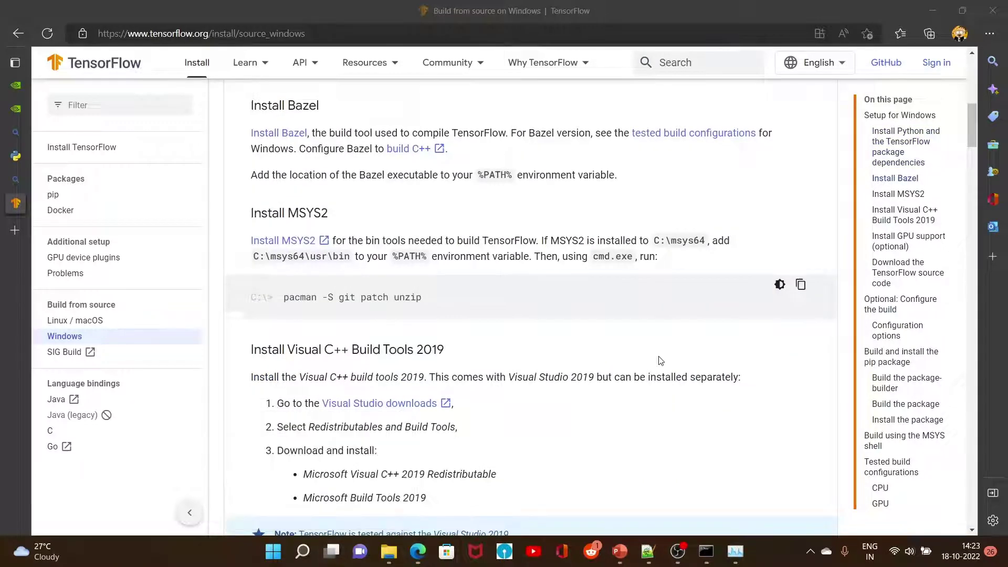
pyautogui.scroll(-3, 665, 315)
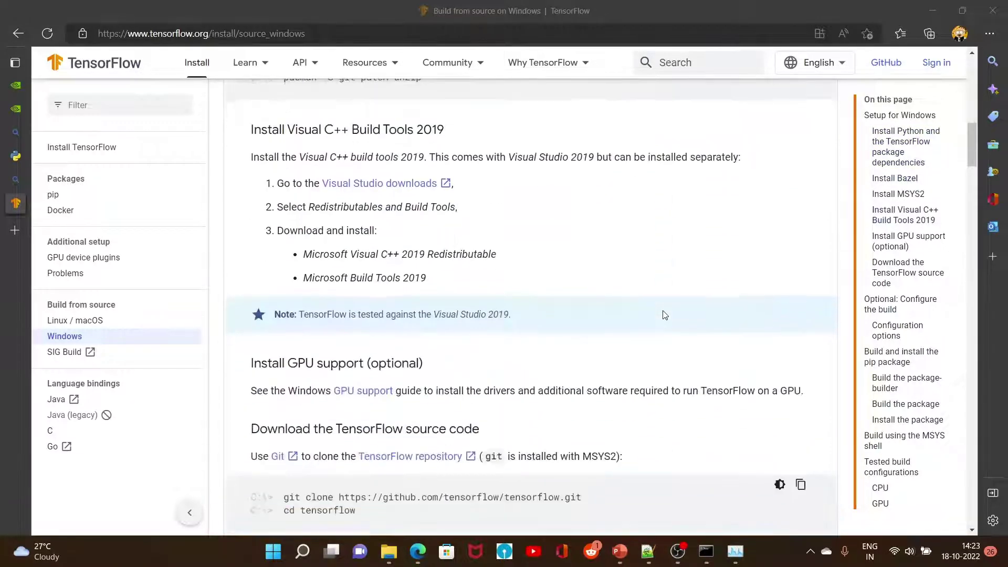
pyautogui.scroll(-2, 665, 315)
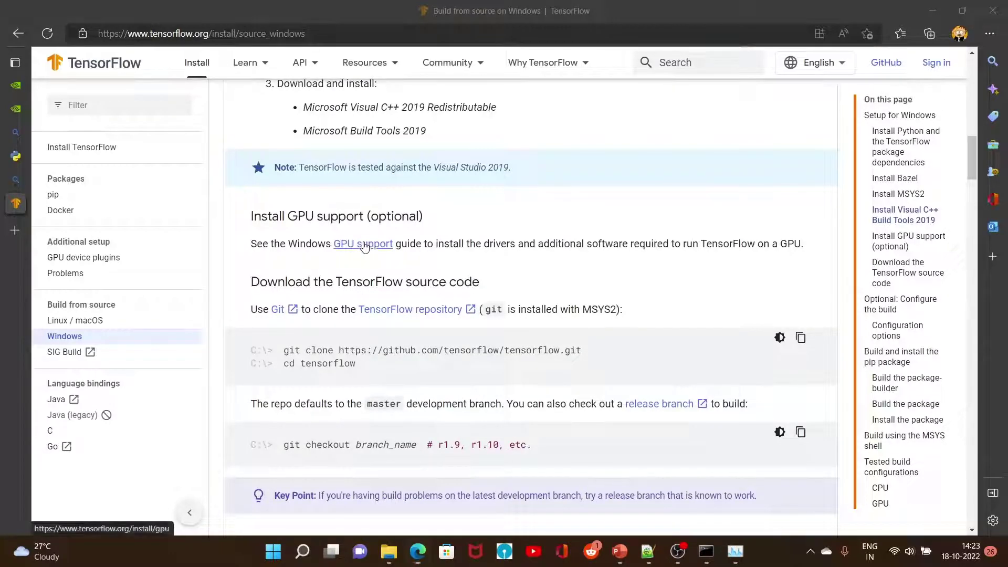
pyautogui.click(365, 245)
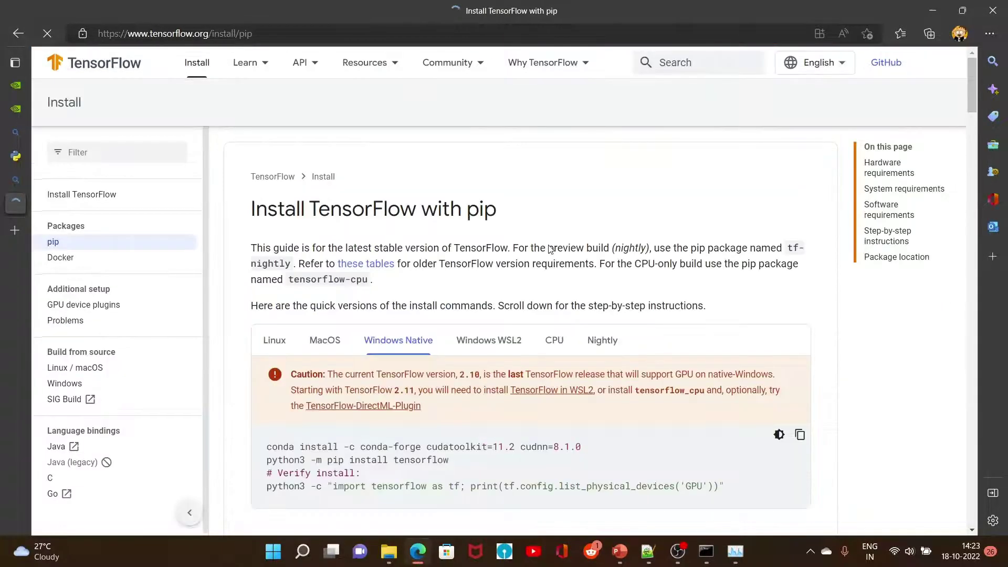
# Step: Follow the cuDNN SDK 8.1.0 link in the software requirements and open NVIDIA's cuDNN download page
pyautogui.scroll(-8, 549, 245)
pyautogui.scroll(-5, 549, 246)
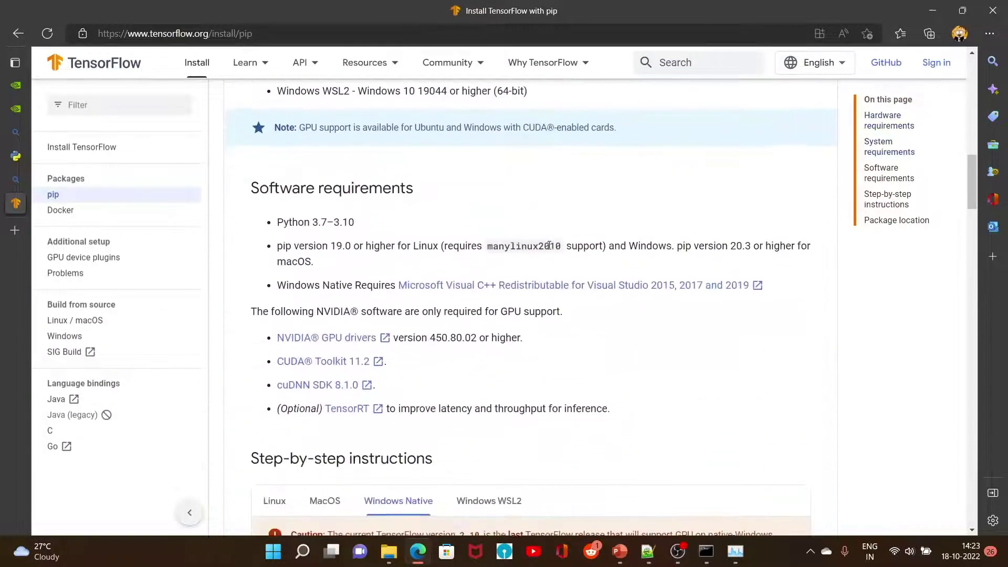
pyautogui.scroll(-1, 550, 245)
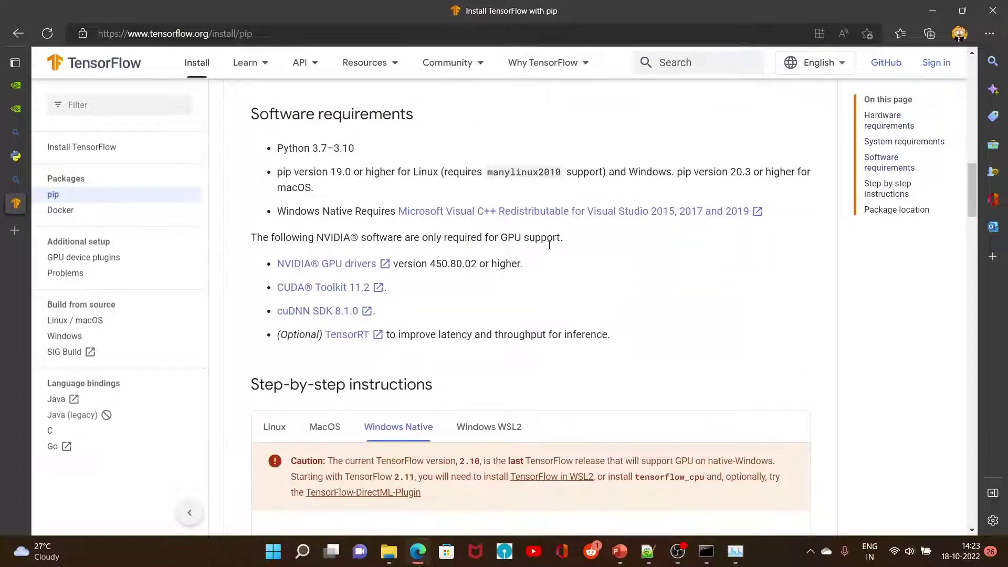
pyautogui.click(313, 316)
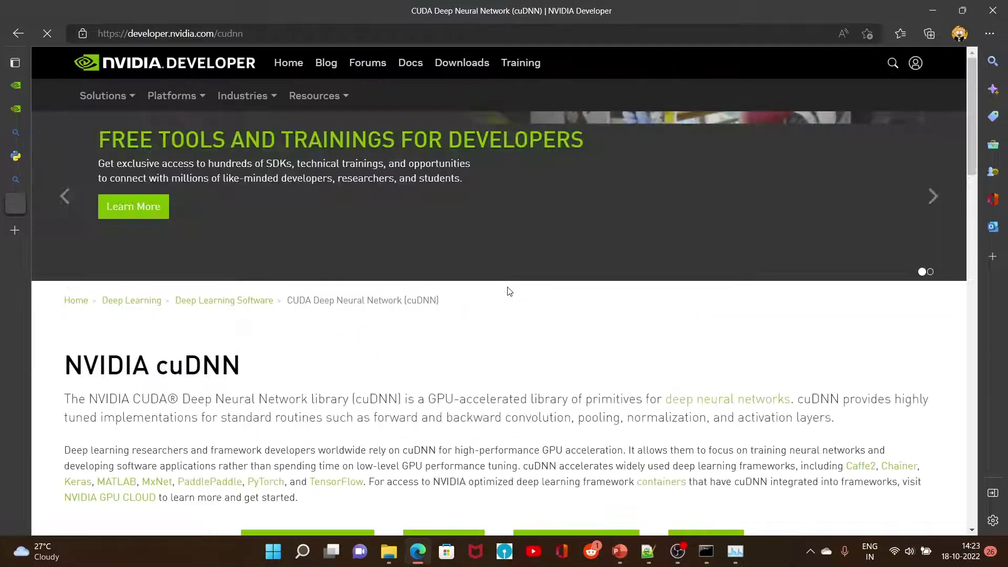
pyautogui.scroll(-5, 510, 292)
pyautogui.scroll(-2, 509, 291)
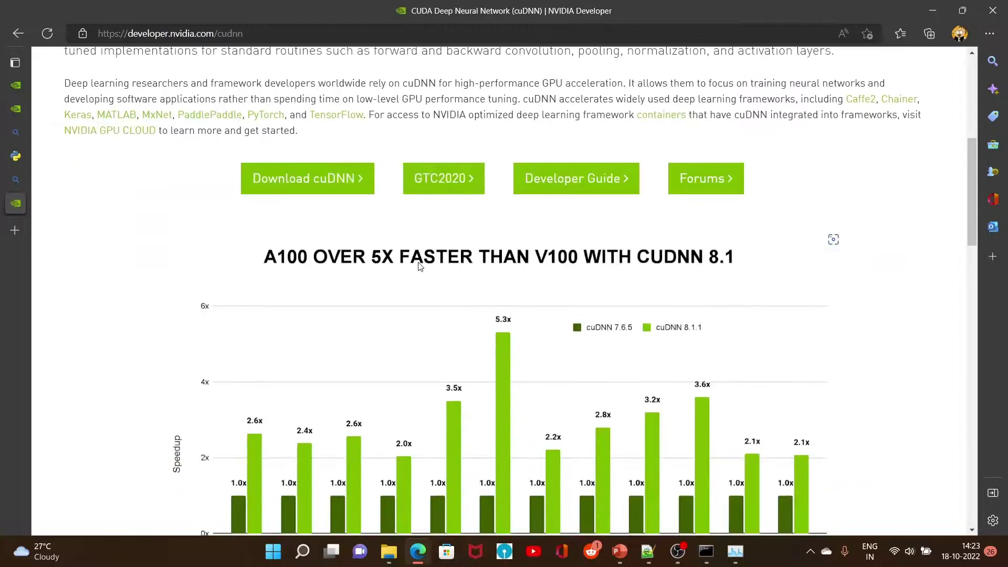
pyautogui.click(329, 185)
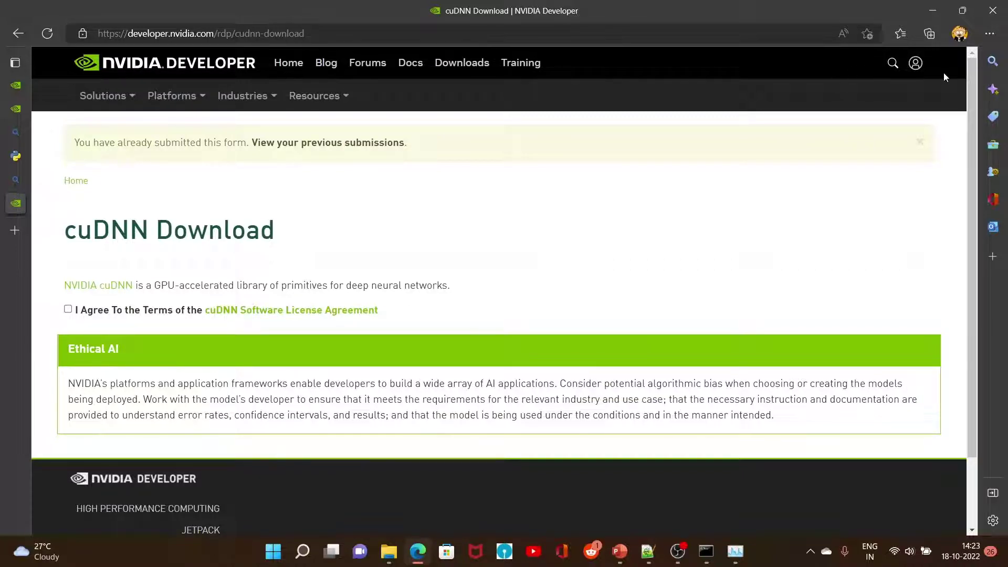
# Step: Agree to the cuDNN Software License Agreement and point out the cuDNN v8.6.0 download for CUDA 11.x
pyautogui.click(916, 65)
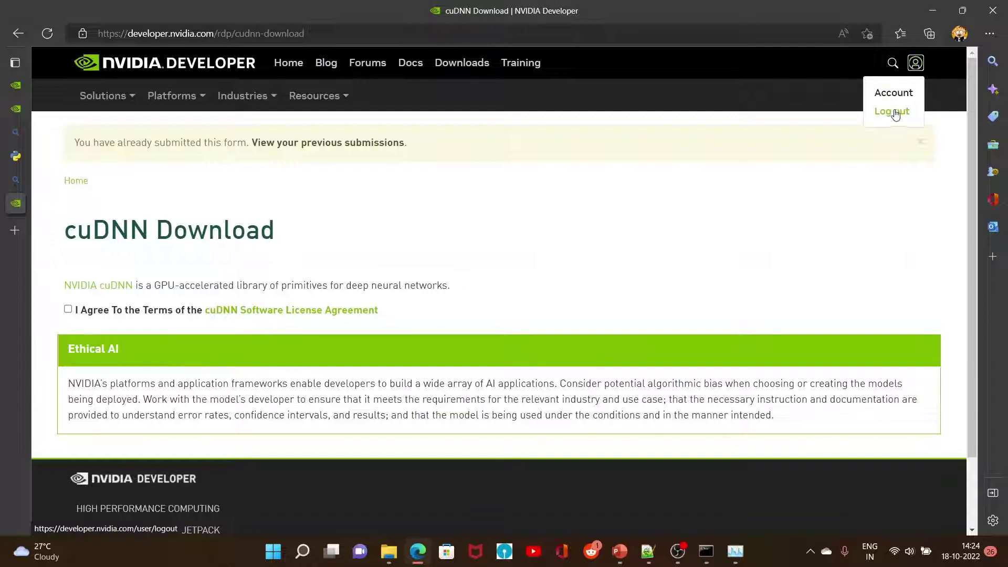
pyautogui.click(728, 82)
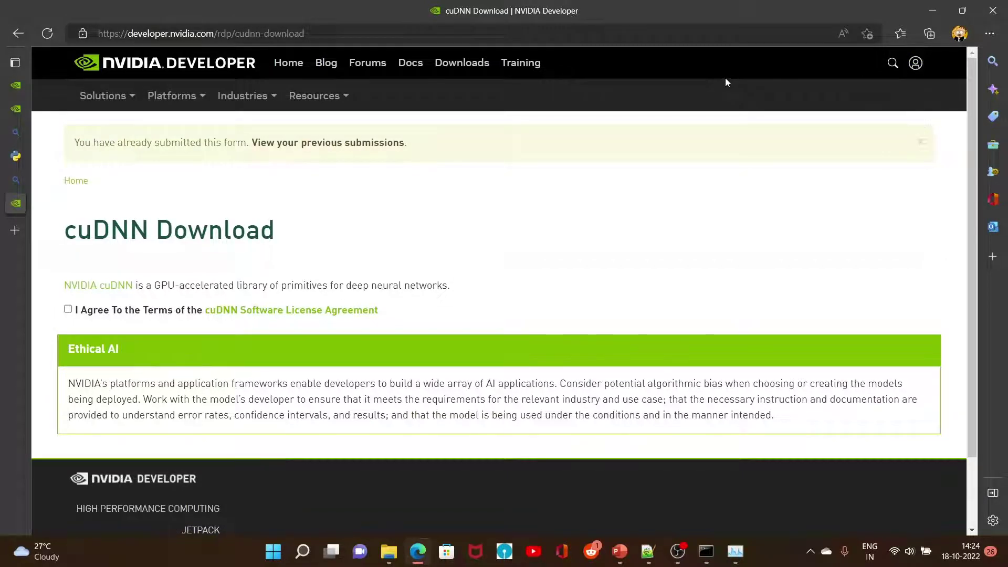
pyautogui.click(68, 310)
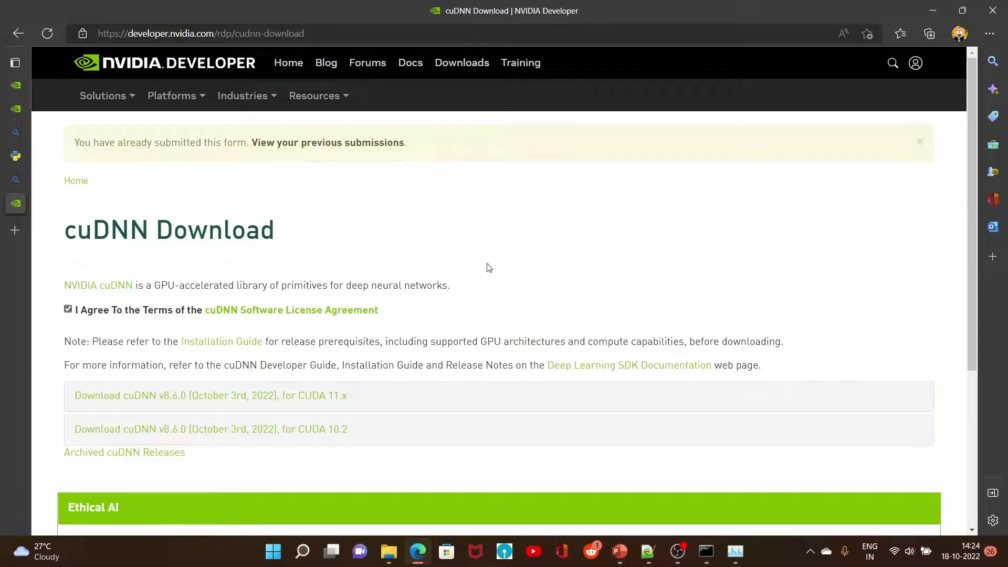
pyautogui.scroll(-3, 523, 248)
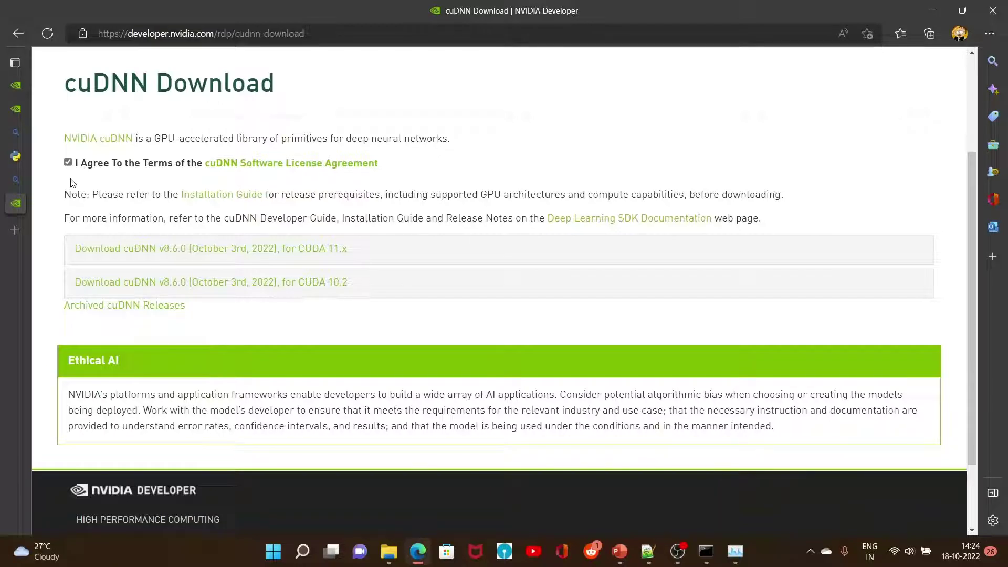
pyautogui.scroll(-1, 76, 179)
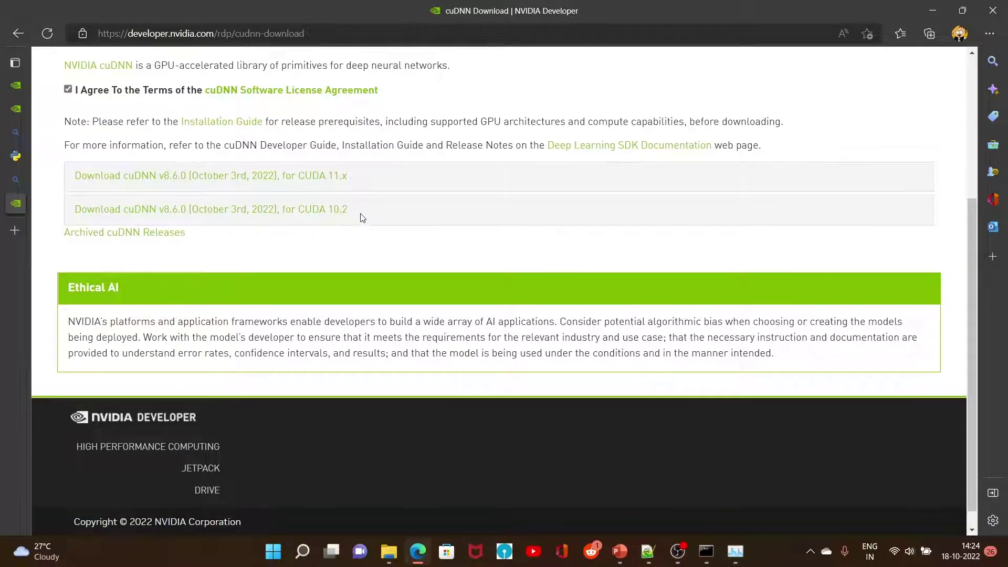
pyautogui.moveTo(361, 181); pyautogui.dragTo(74, 177)
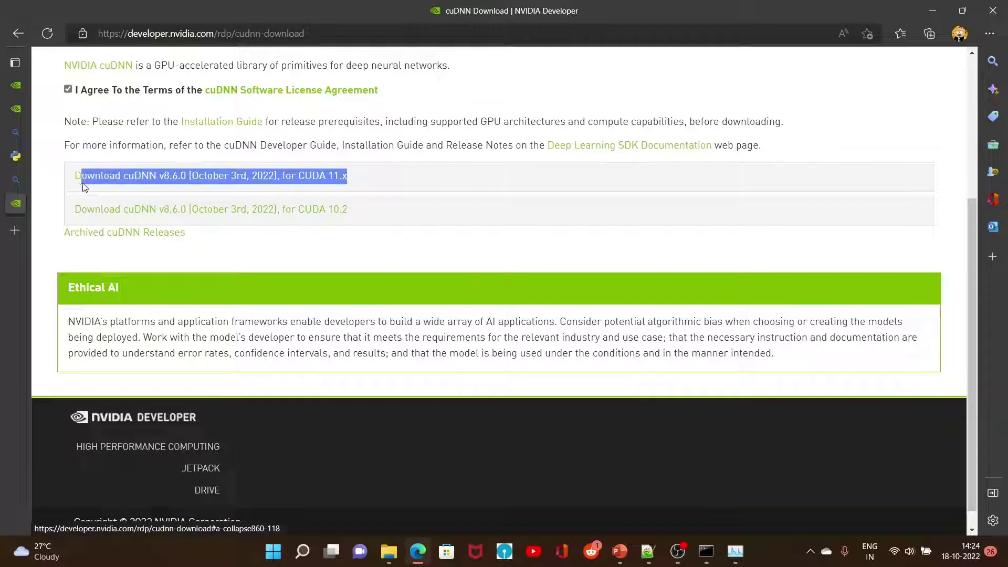
pyautogui.click(383, 181)
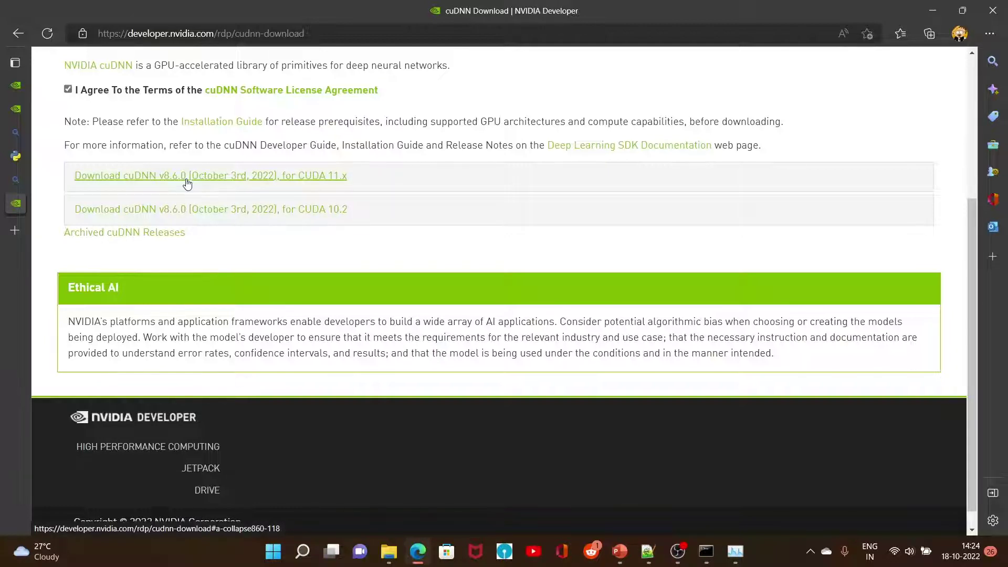
# Step: Bring up the Downloads folder, select the extracted cudnn-windows-x86_64-8.6.0.163_cuda11-archive (1) folder and widen the Name column to show its full name
pyautogui.moveTo(389, 550)
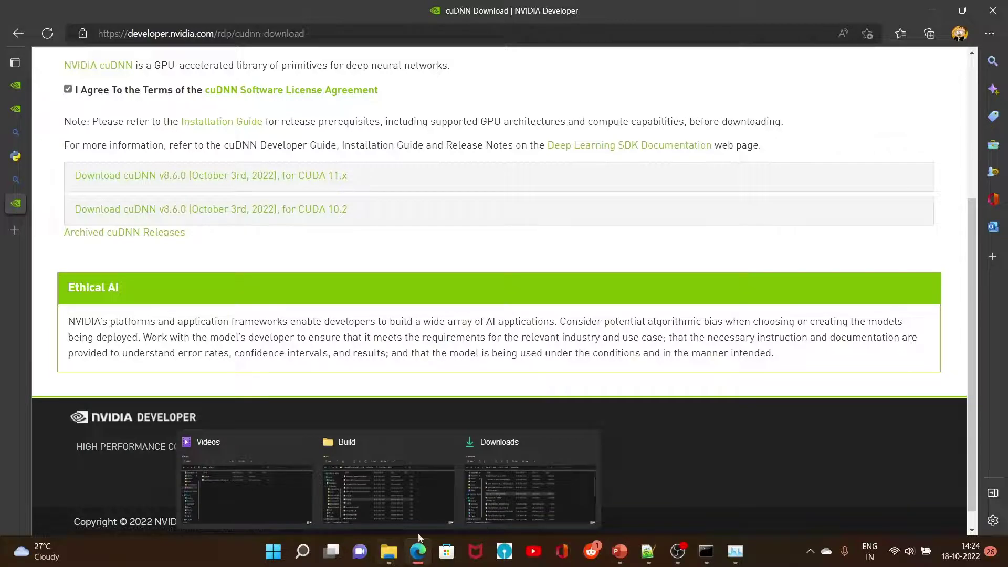
pyautogui.click(511, 493)
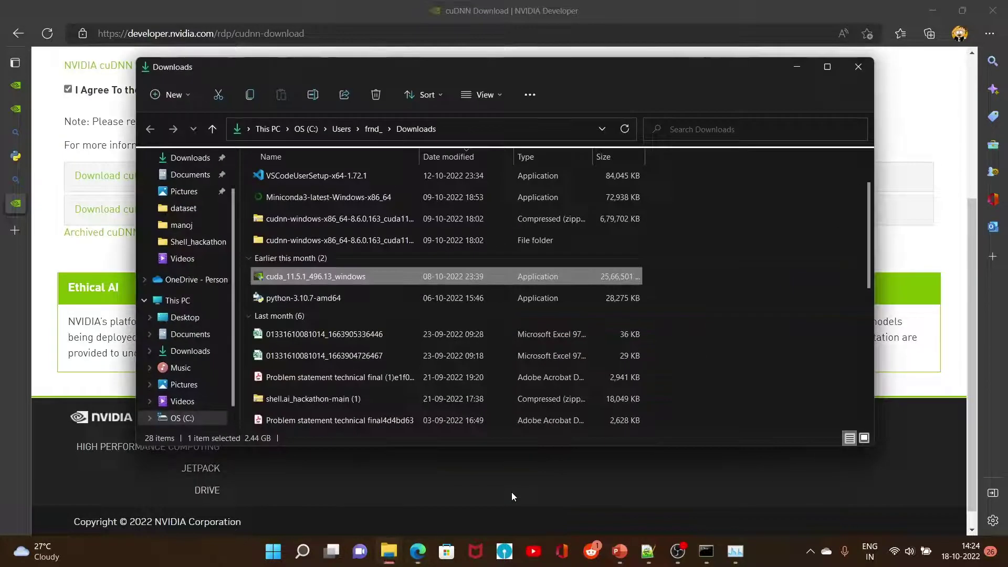
pyautogui.click(307, 243)
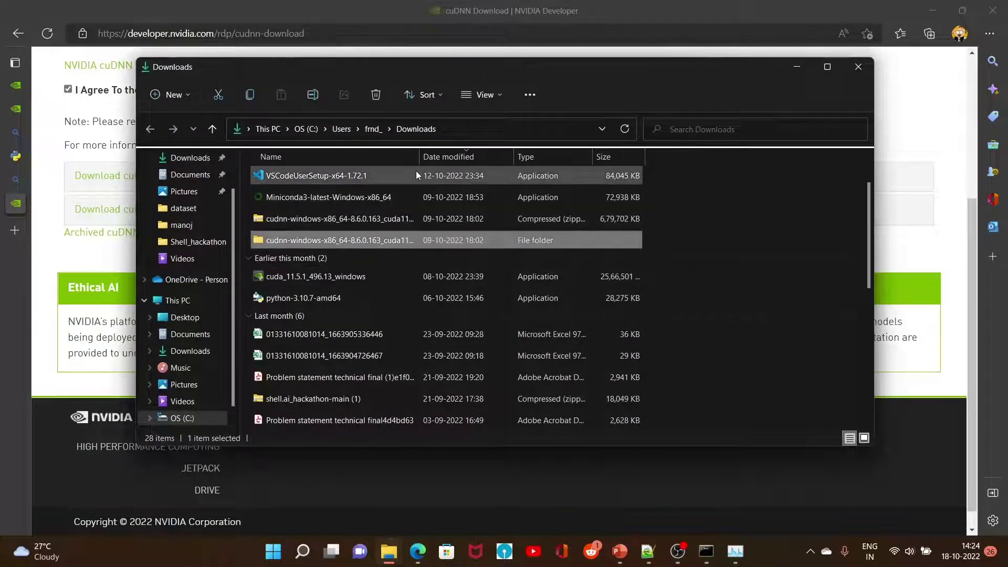
pyautogui.moveTo(421, 157); pyautogui.dragTo(498, 158)
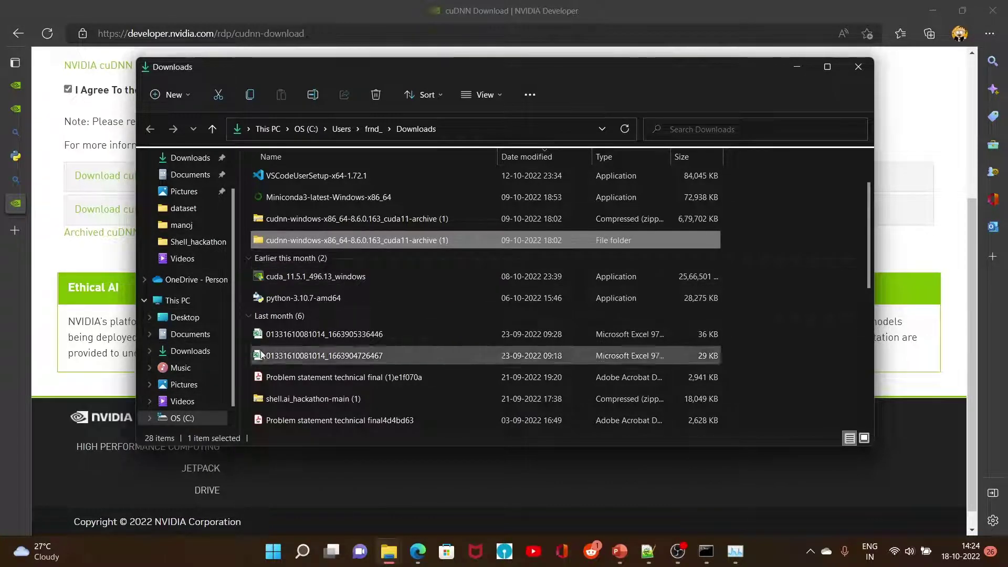
# Step: Inspect the cudnn-windows-x86_64-8.6.0.163_cuda11-archive folder inside C:\tools and return to the tools folder
pyautogui.click(183, 419)
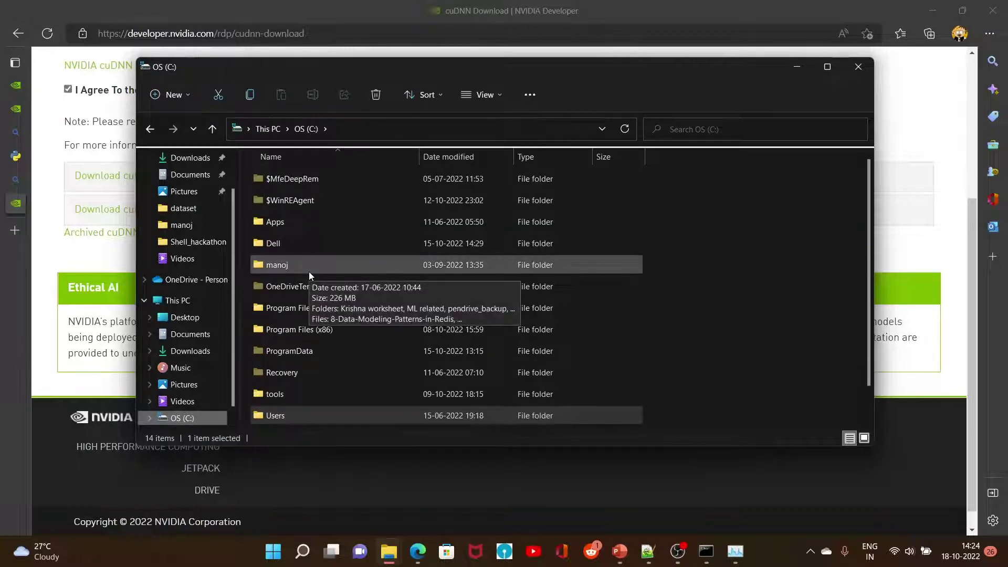
pyautogui.scroll(-1, 309, 272)
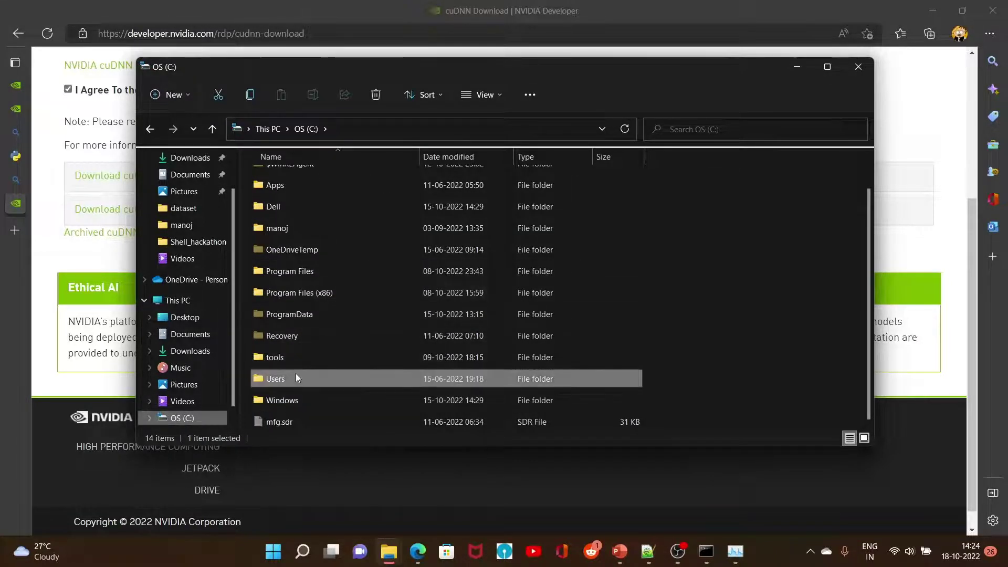
pyautogui.doubleClick(266, 359)
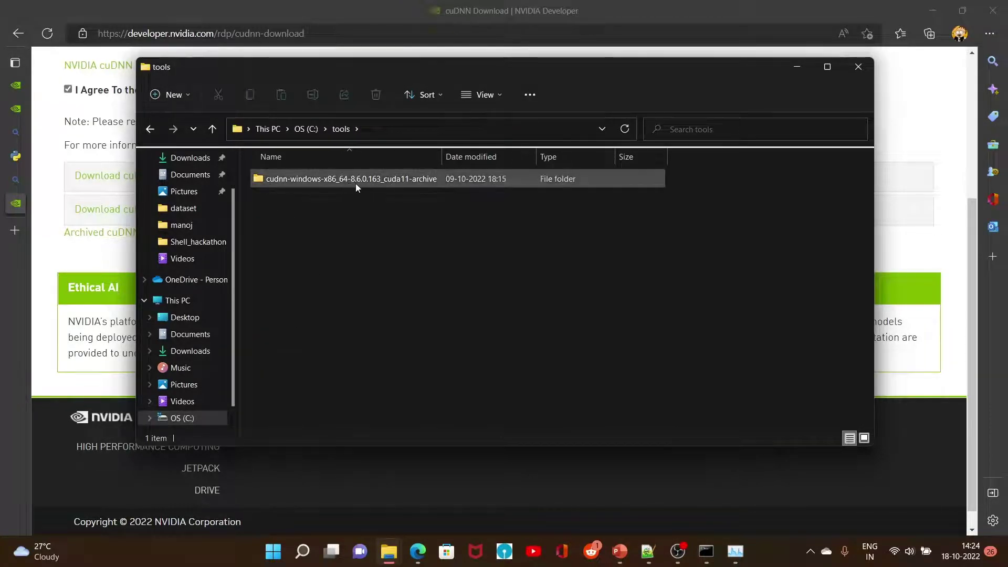
pyautogui.moveTo(335, 181)
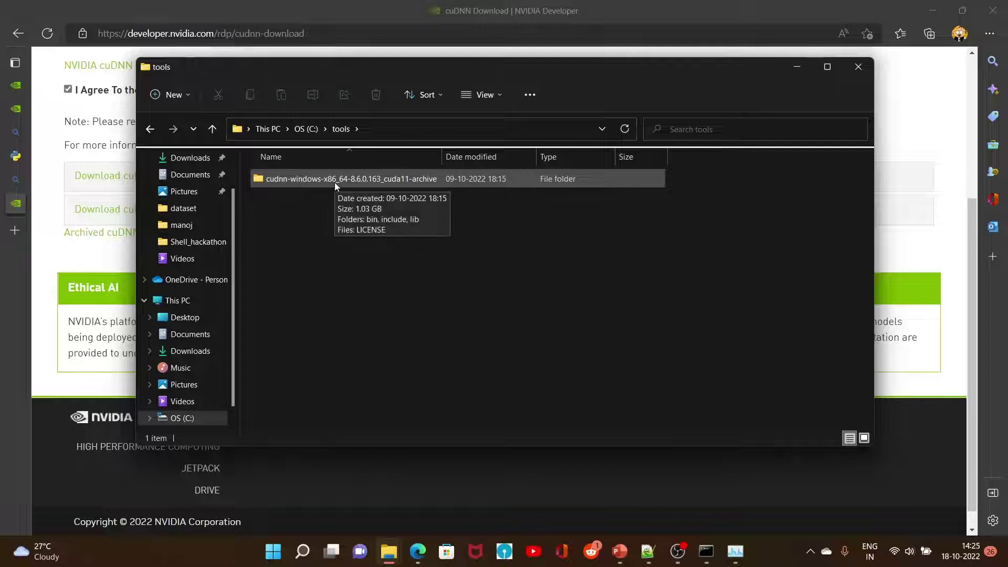
pyautogui.doubleClick(294, 179)
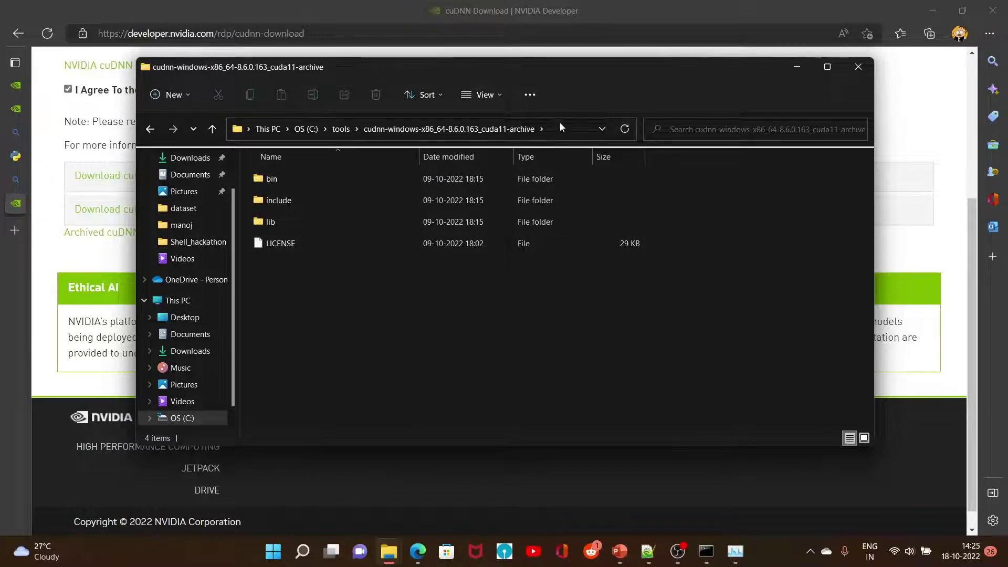
pyautogui.click(149, 128)
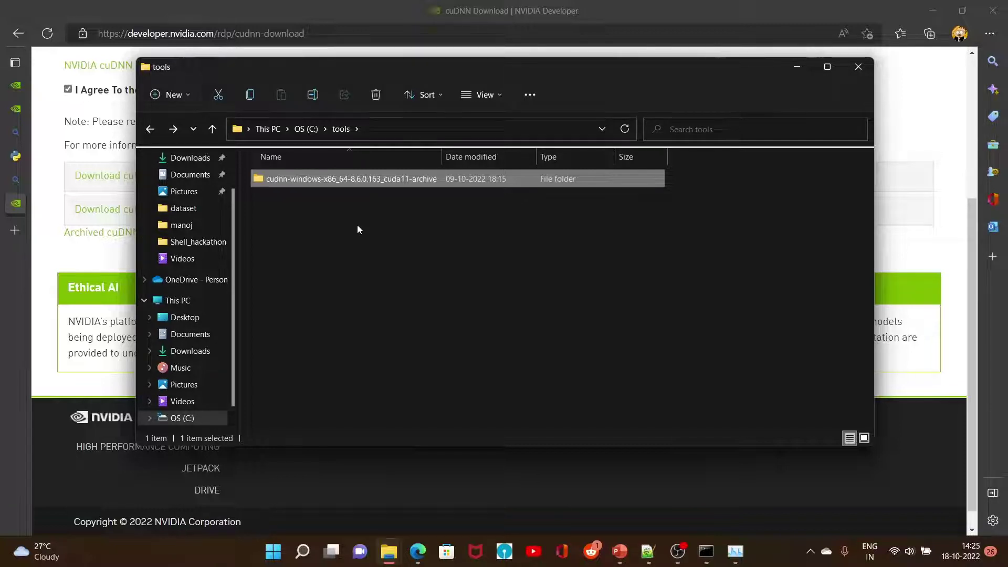
# Step: Switch to the Notepad++ notes and copy the Window setup heading with its four SET PATH lines
pyautogui.moveTo(735, 559)
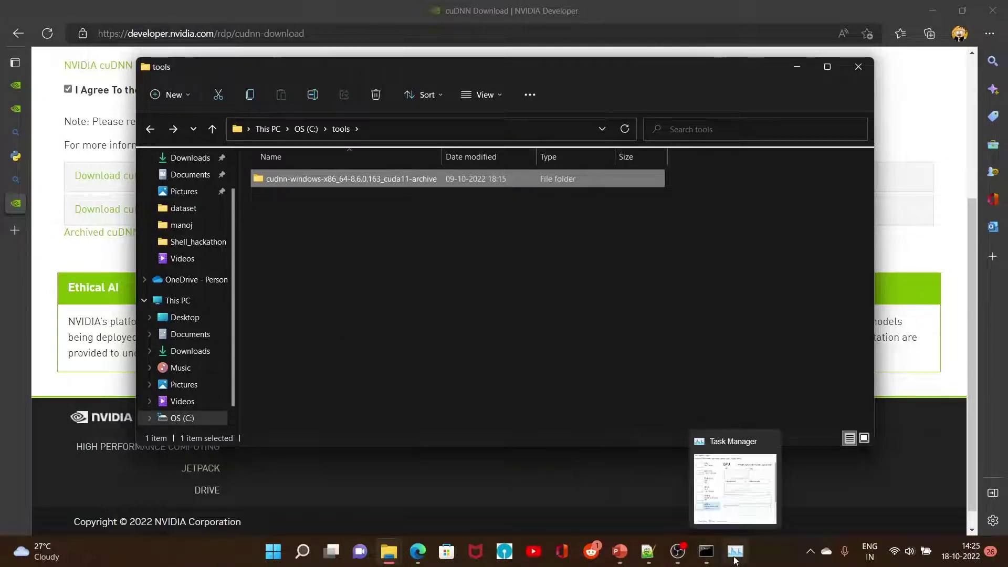
pyautogui.moveTo(648, 562)
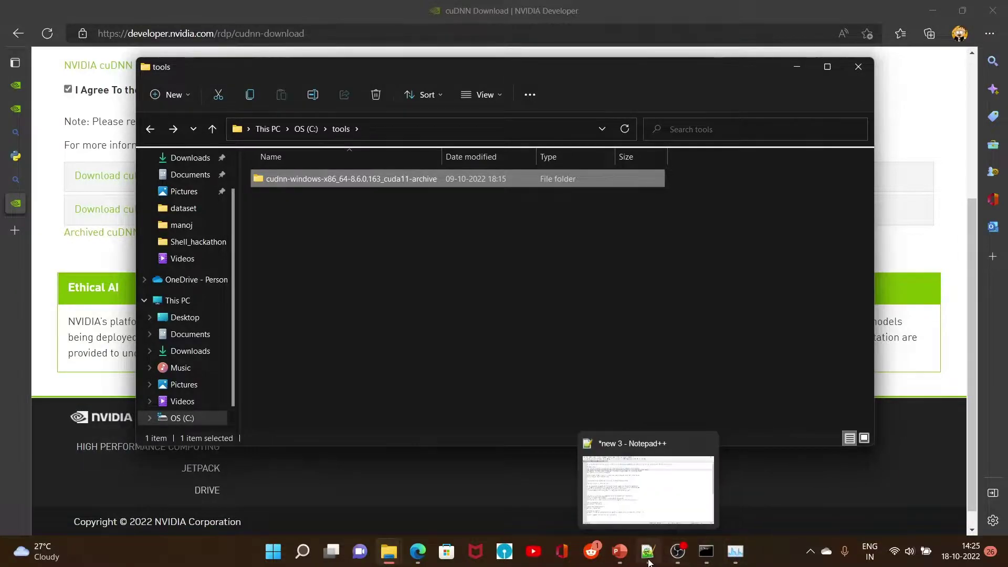
pyautogui.click(656, 499)
pyautogui.click(176, 98)
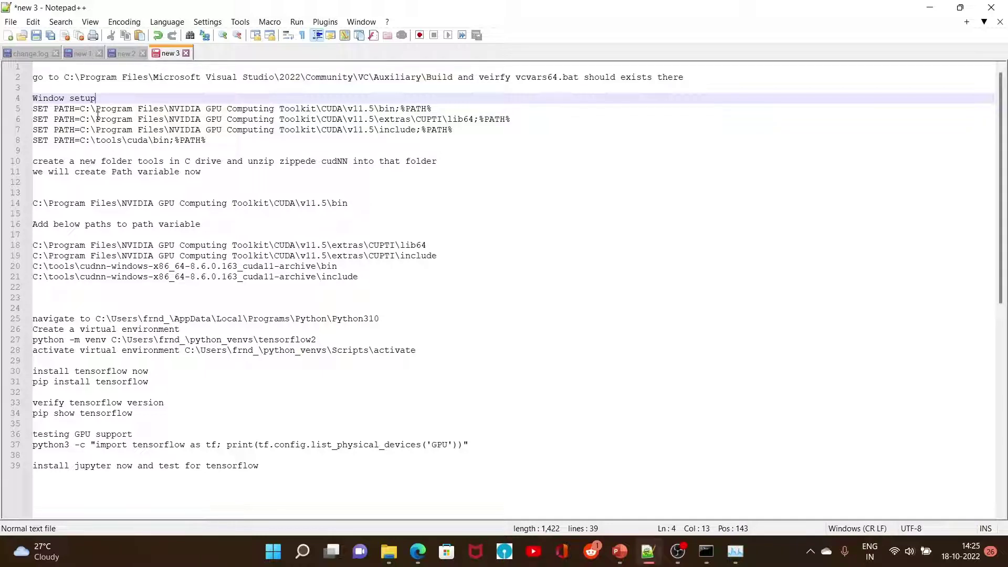
pyautogui.moveTo(209, 142); pyautogui.dragTo(3, 97)
pyautogui.hotkey('ctrl', 'c')
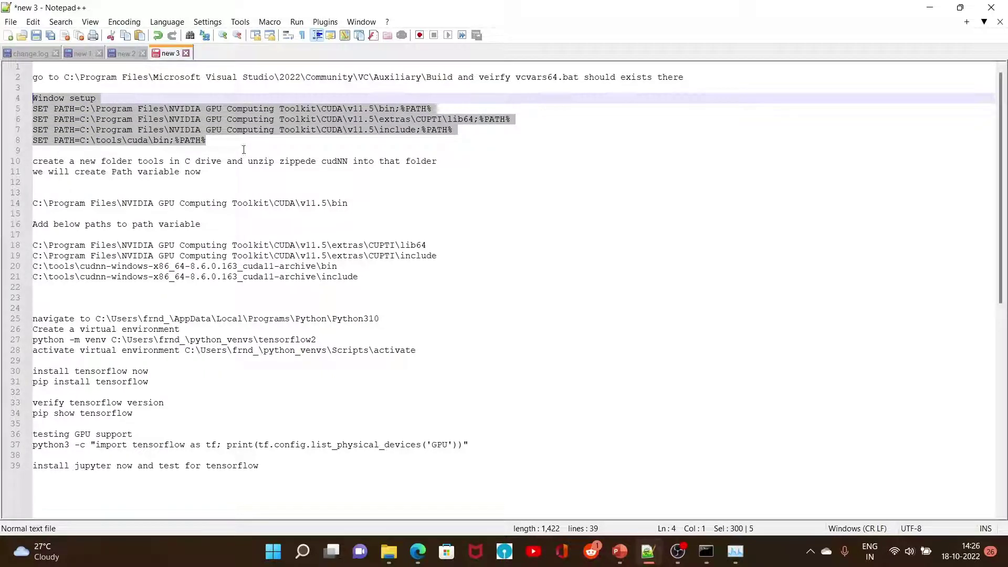
pyautogui.click(678, 551)
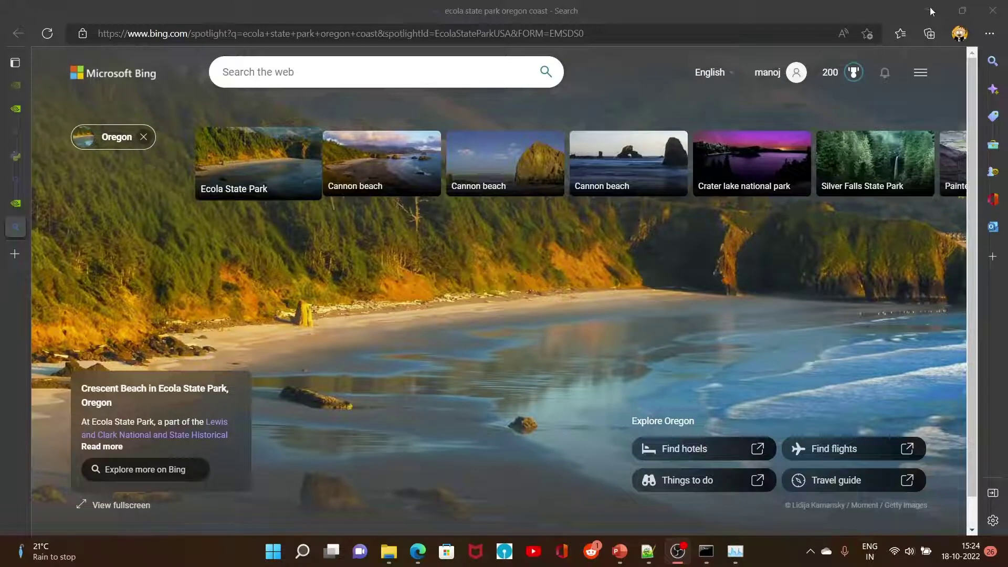
pyautogui.click(928, 7)
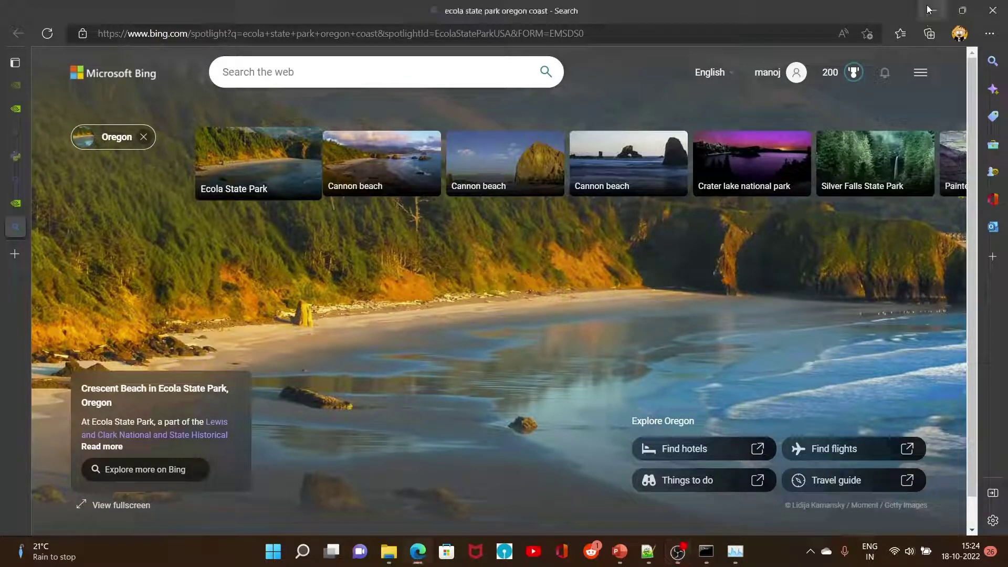
# Step: Return to Notepad++ and paste the copied Window setup block into a new document
pyautogui.moveTo(651, 549)
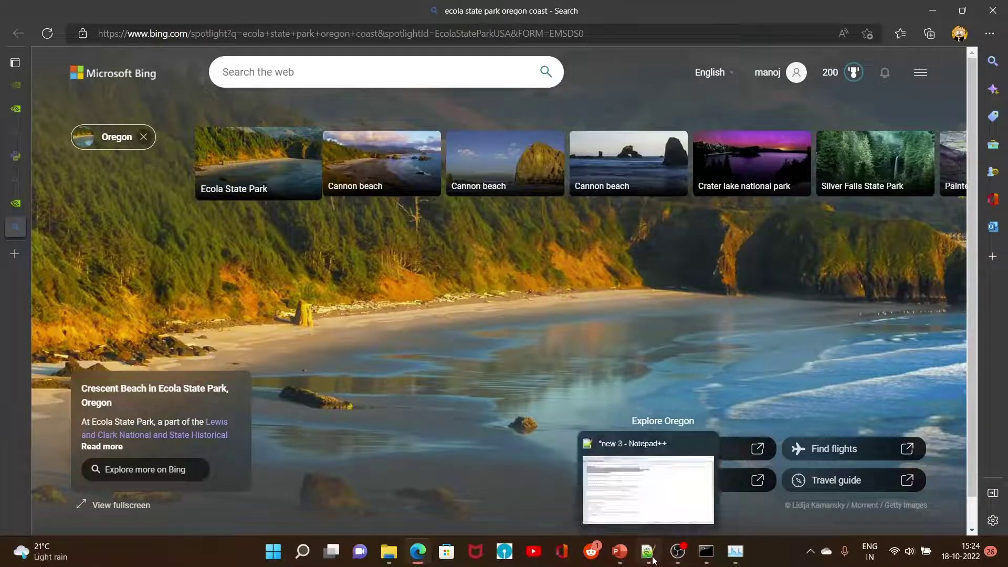
pyautogui.click(681, 467)
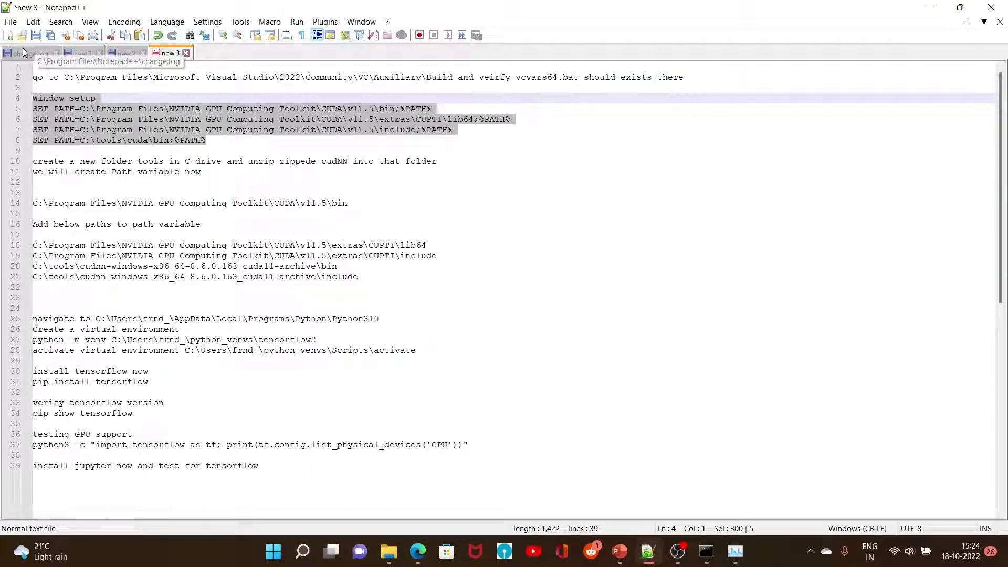
pyautogui.click(7, 34)
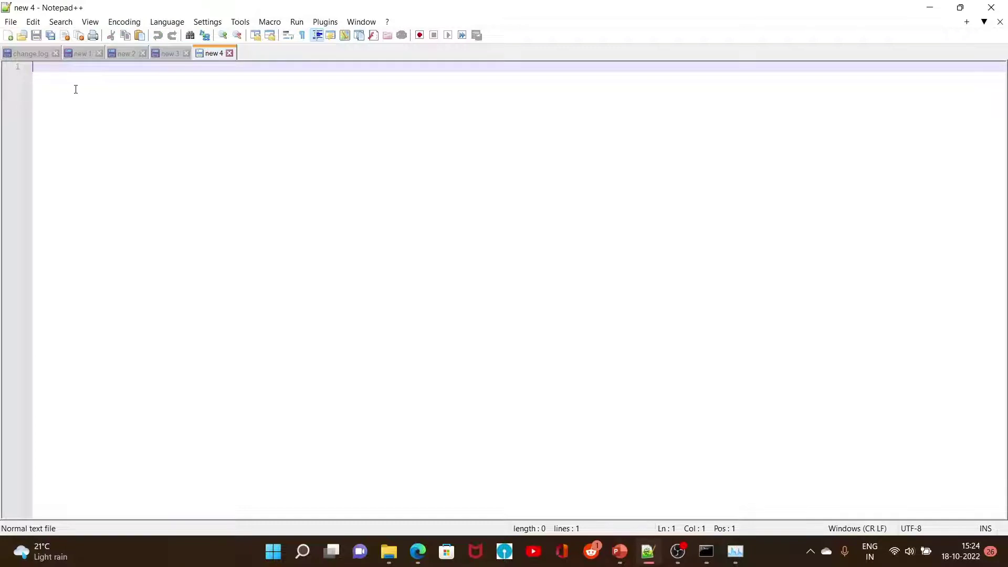
pyautogui.hotkey('ctrl', 'v')
# Step: Copy the "Add below paths to path variable" section with its four paths from new 3 into new 4, two blank lines below the SET PATH lines
pyautogui.click(166, 53)
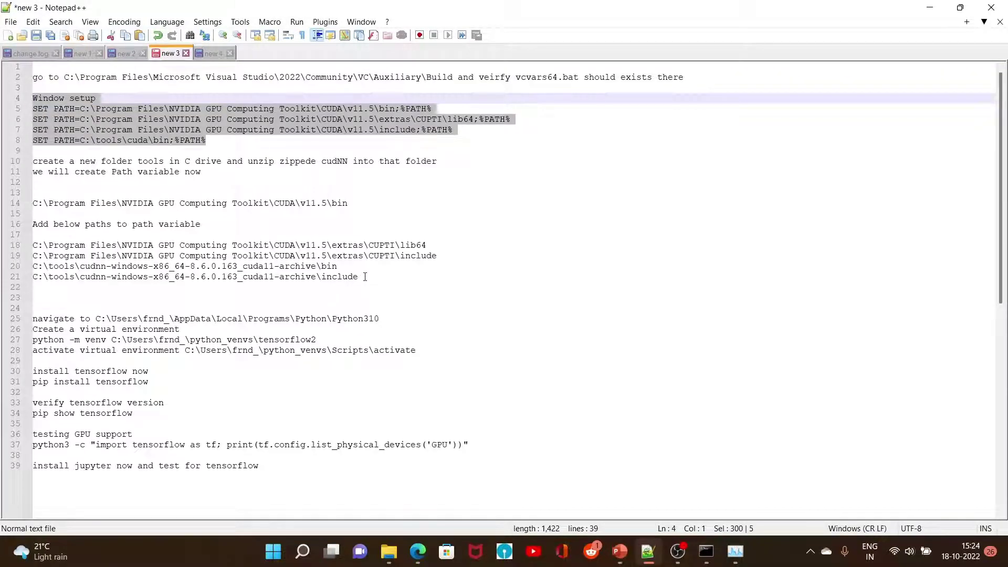
pyautogui.moveTo(365, 277); pyautogui.dragTo(32, 225)
pyautogui.hotkey('ctrl', 'c')
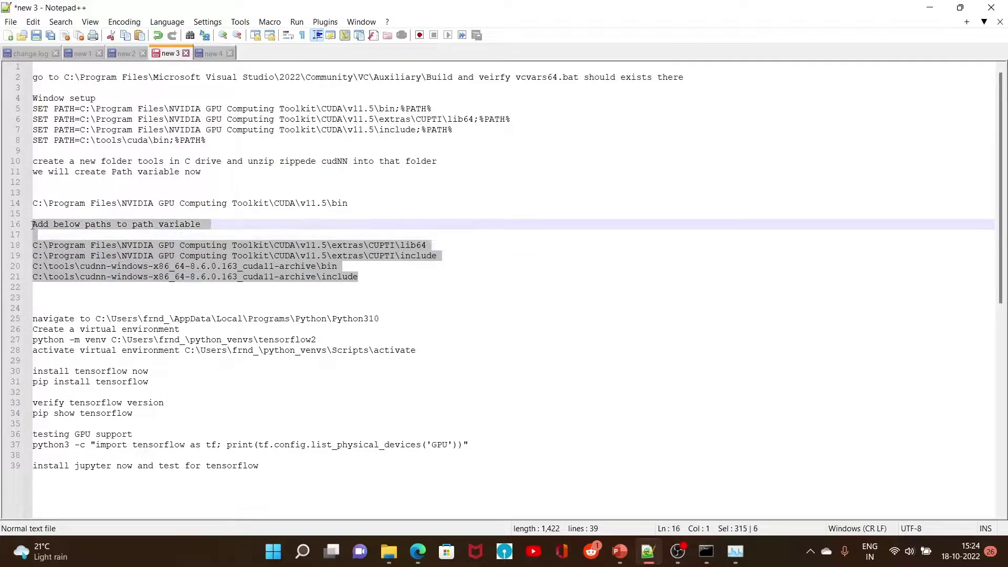
pyautogui.click(221, 58)
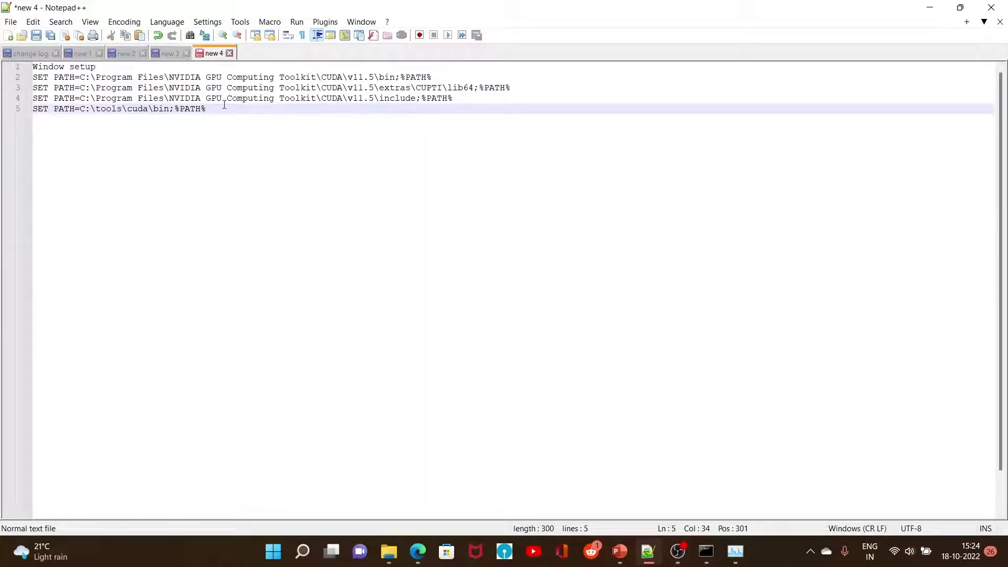
pyautogui.press('Return')
pyautogui.press('Return')
pyautogui.press('Return')
pyautogui.hotkey('ctrl', 'v')
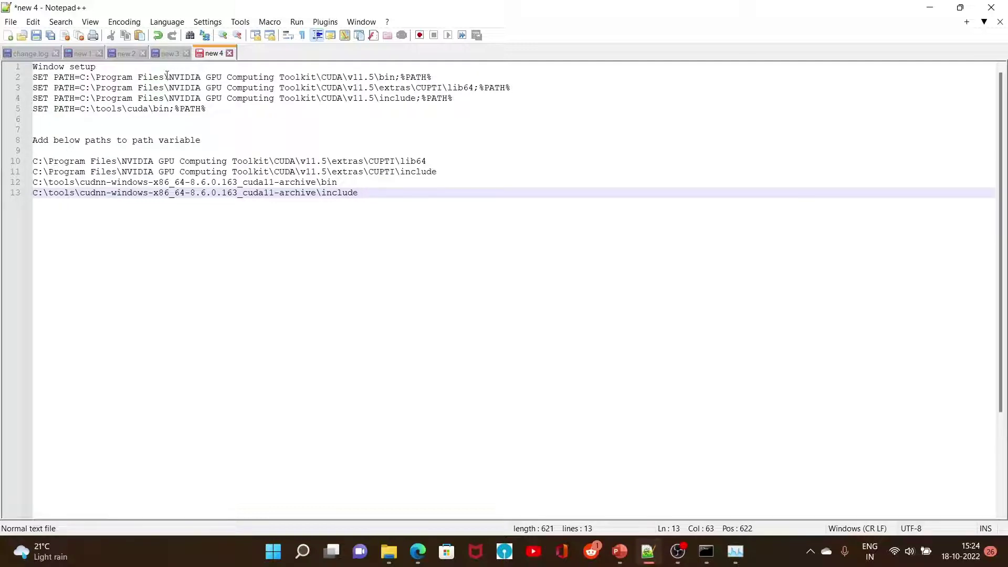
# Step: Highlight the NVIDIA GPU Computing Toolkit folder in the first SET PATH line, and review all four SET PATH lines
pyautogui.moveTo(169, 77); pyautogui.dragTo(322, 79)
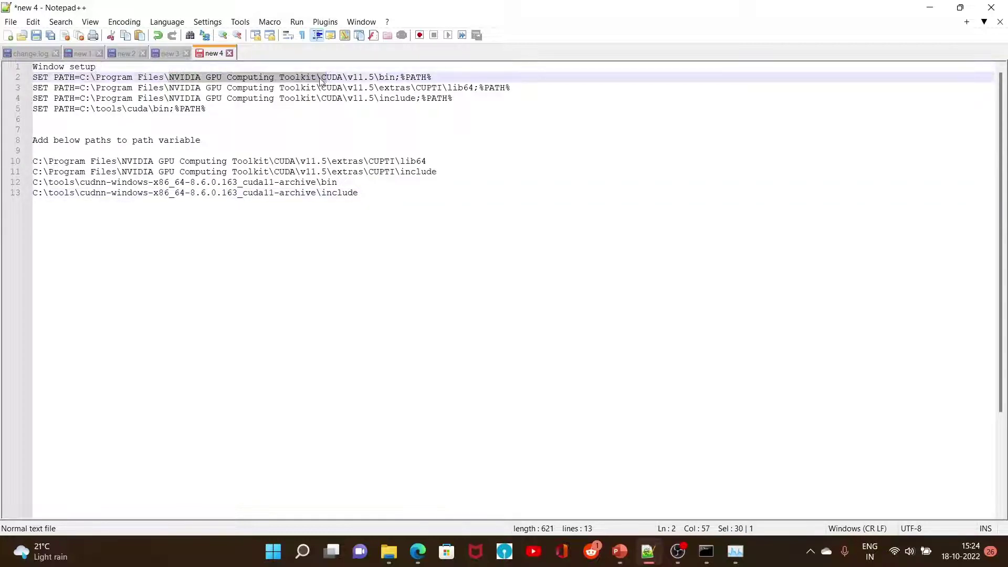
pyautogui.click(237, 78)
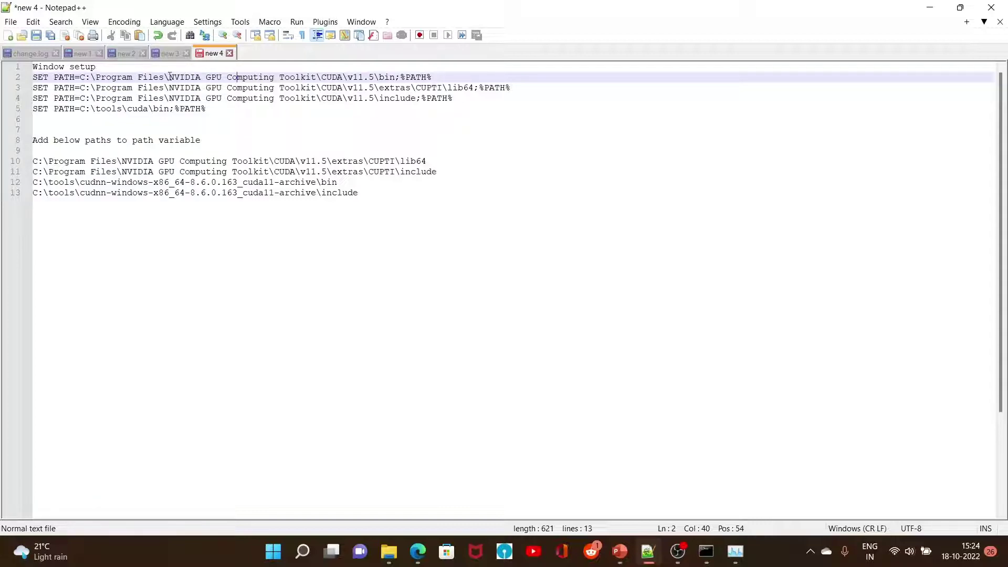
pyautogui.moveTo(169, 76); pyautogui.dragTo(323, 77)
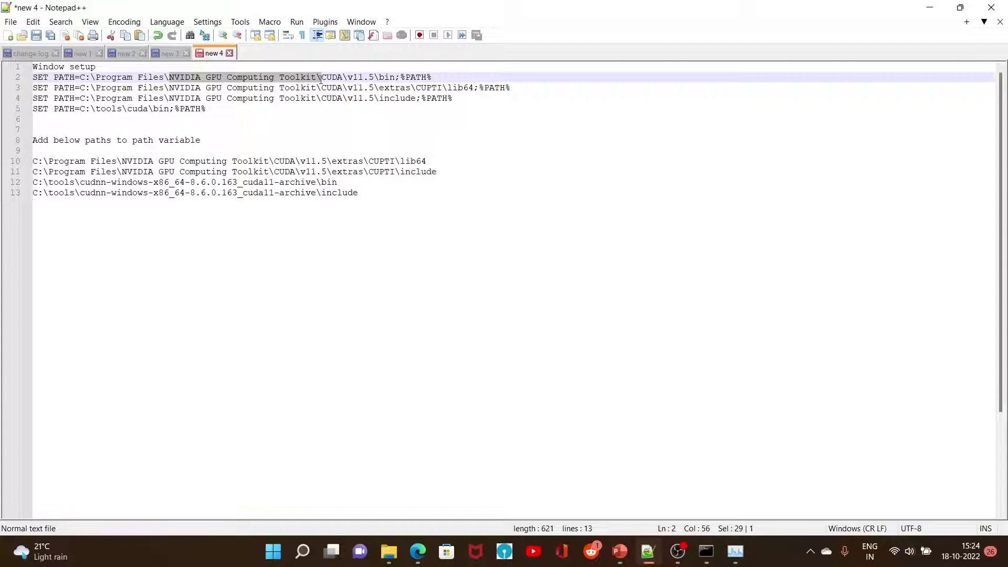
pyautogui.click(301, 88)
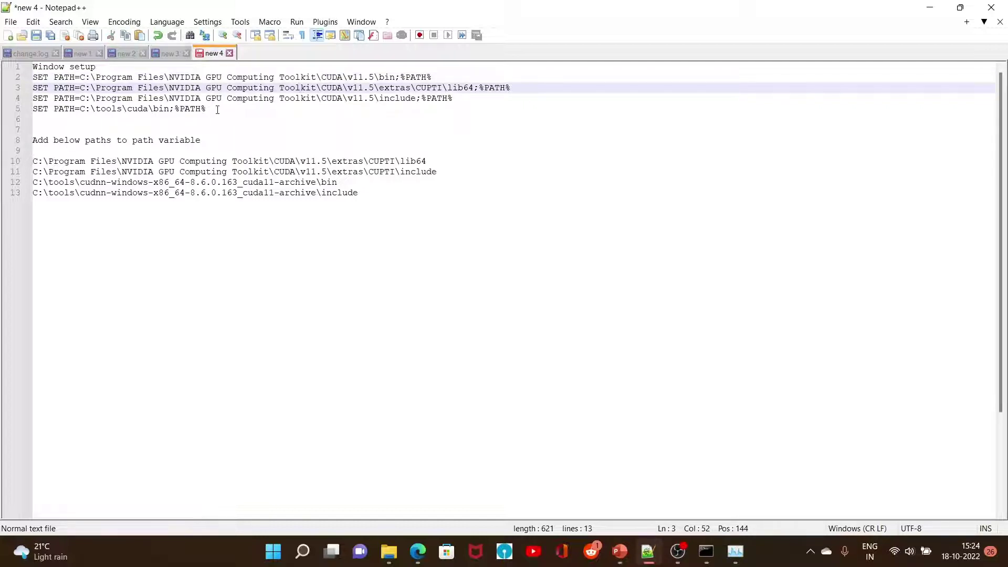
pyautogui.moveTo(217, 110); pyautogui.dragTo(19, 77)
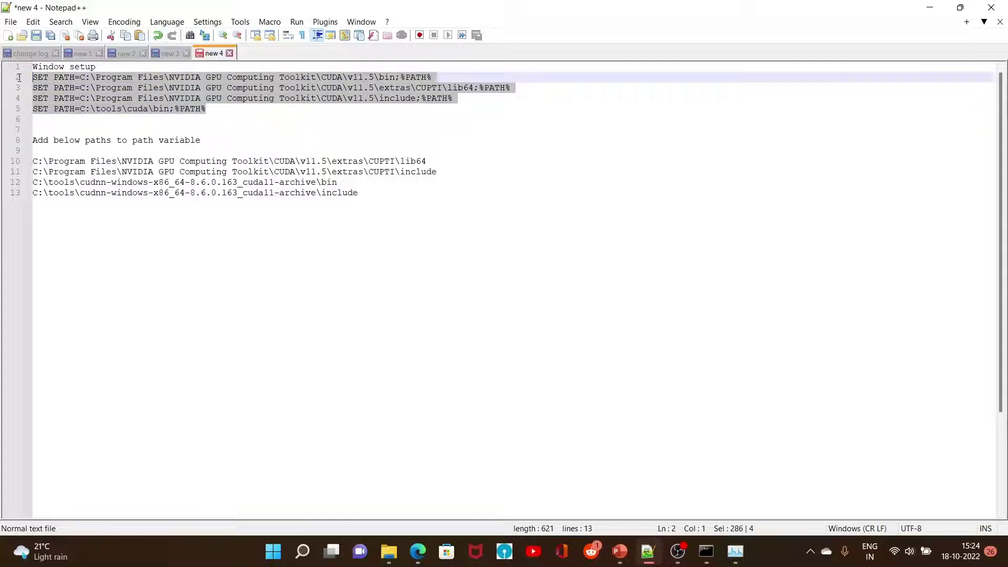
pyautogui.click(223, 112)
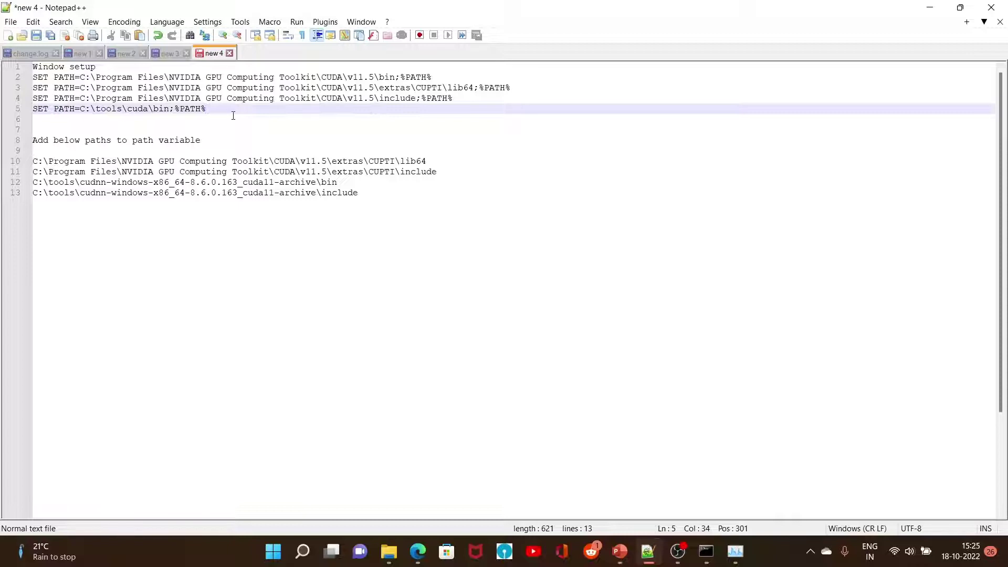
pyautogui.click(233, 115)
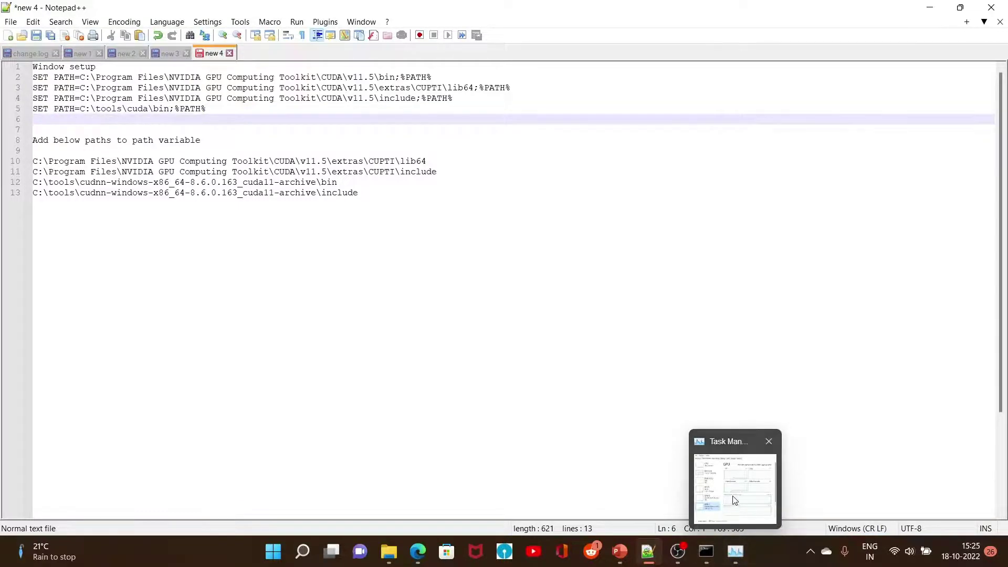
# Step: Close Task Manager, find the system environment variables settings through Windows search and open the Environment Variables dialog
pyautogui.click(733, 498)
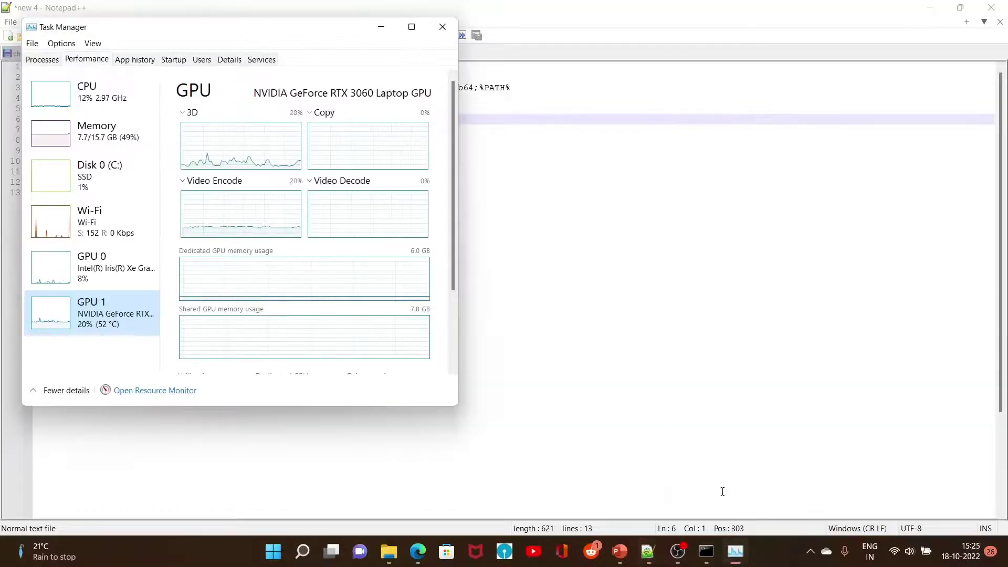
pyautogui.click(440, 30)
pyautogui.click(287, 552)
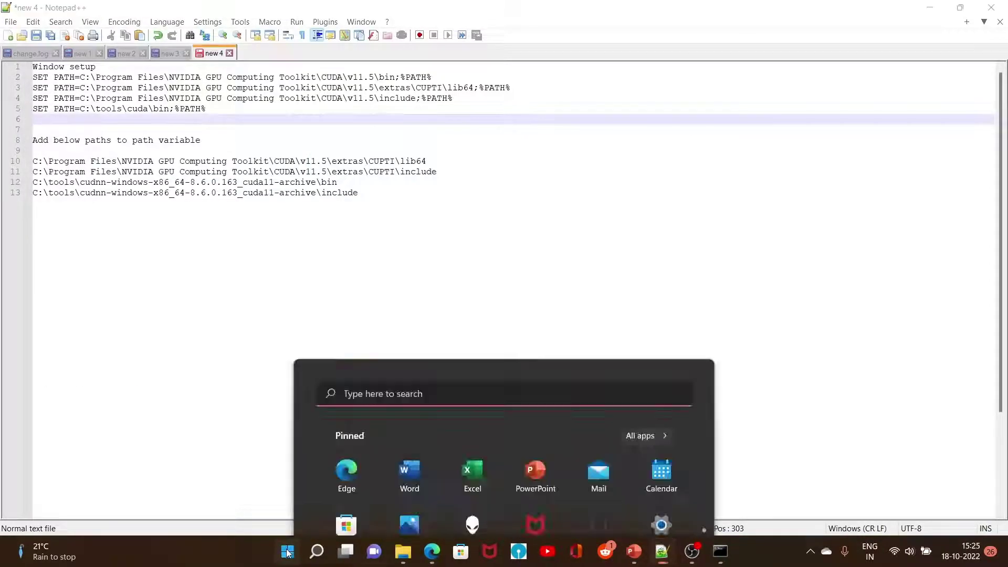
pyautogui.click(434, 90)
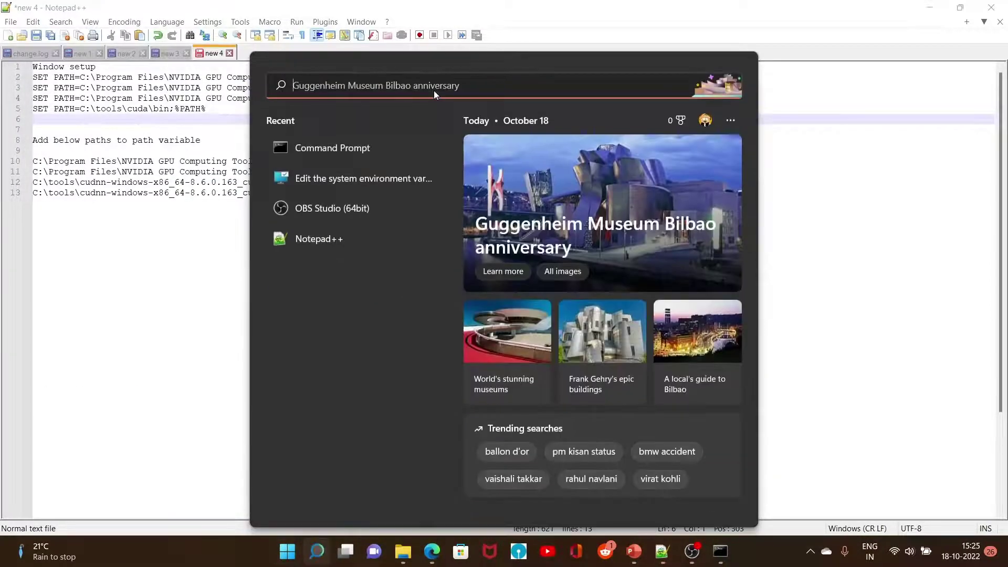
pyautogui.write('en')
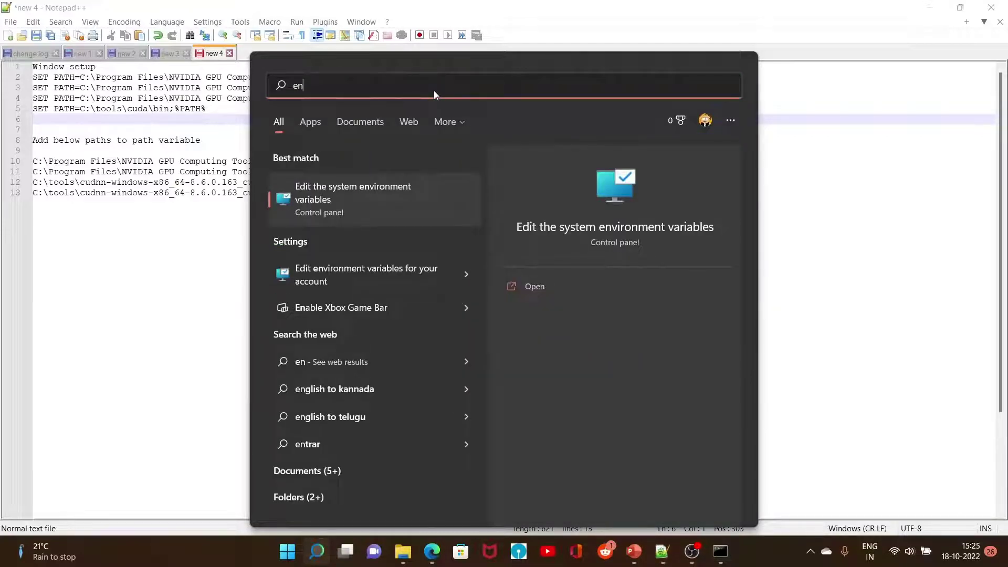
pyautogui.click(373, 198)
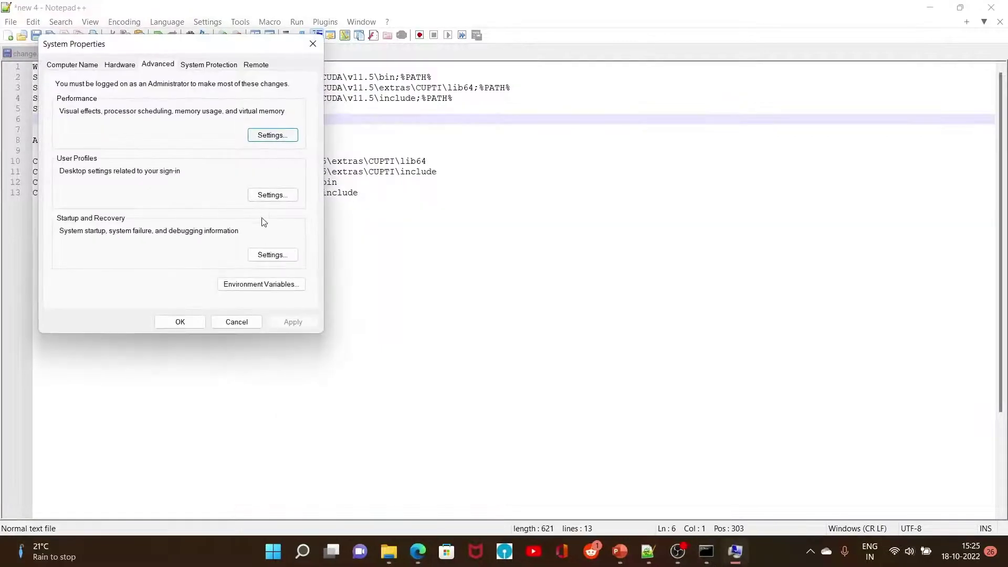
pyautogui.click(273, 282)
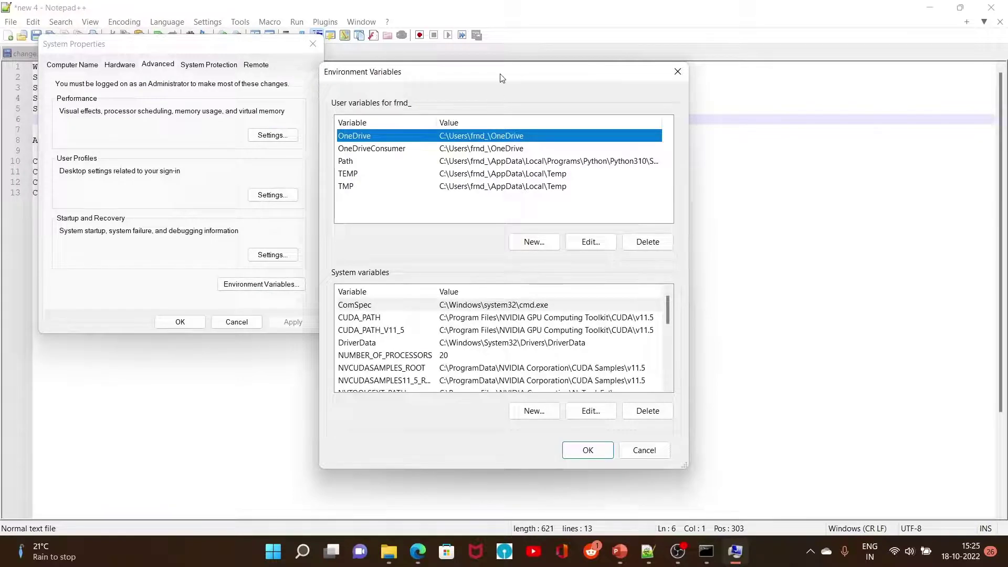
# Step: Rearrange the System Properties and Environment Variables windows so they leave the path notes uncovered, reopening the Environment Variables dialog
pyautogui.moveTo(499, 77); pyautogui.dragTo(702, 143)
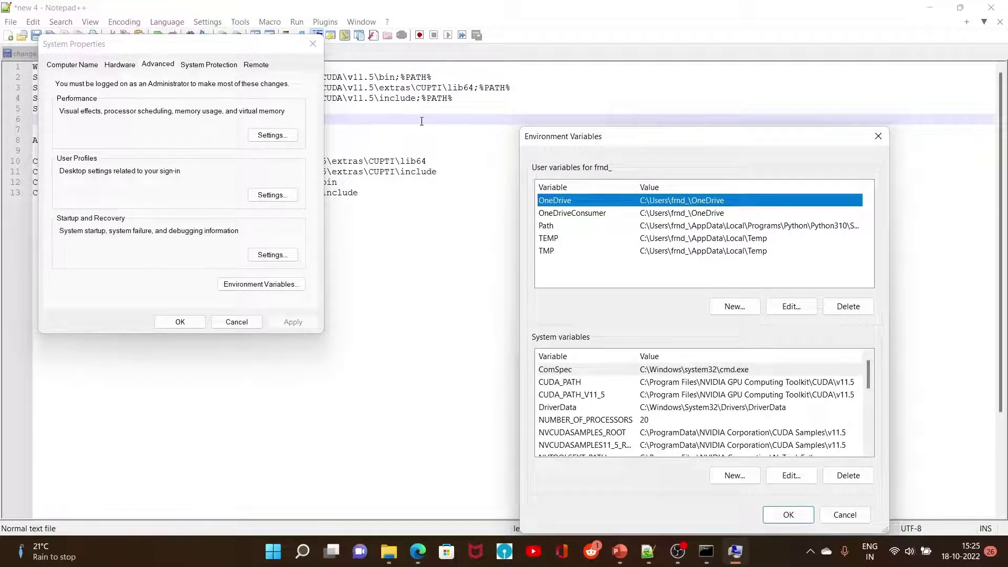
pyautogui.click(849, 517)
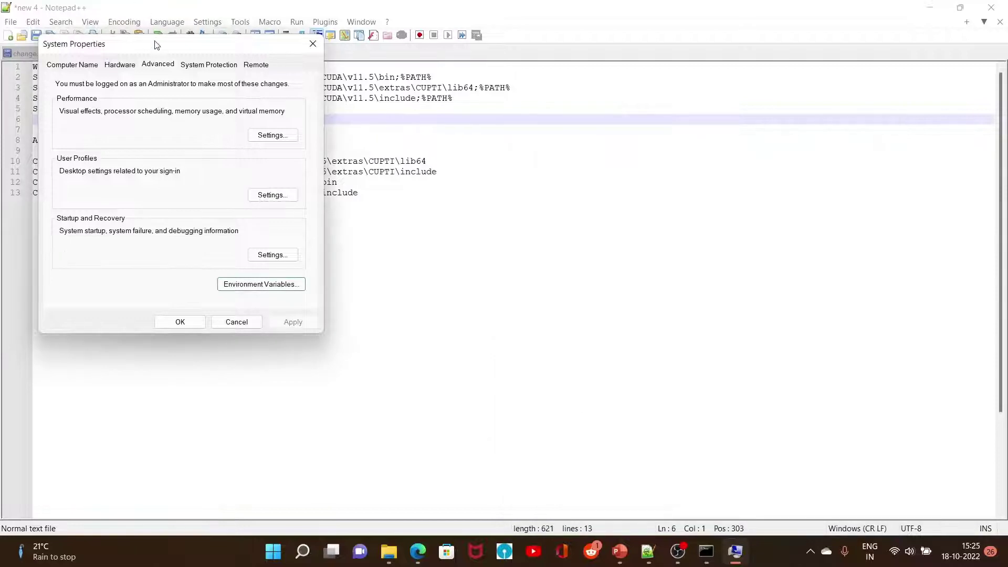
pyautogui.moveTo(156, 44); pyautogui.dragTo(161, 235)
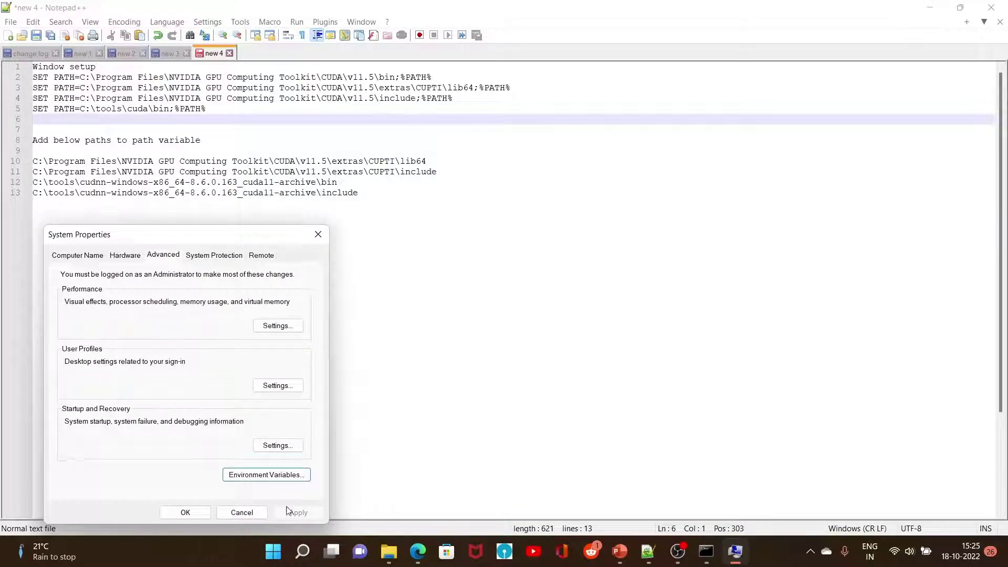
pyautogui.click(284, 474)
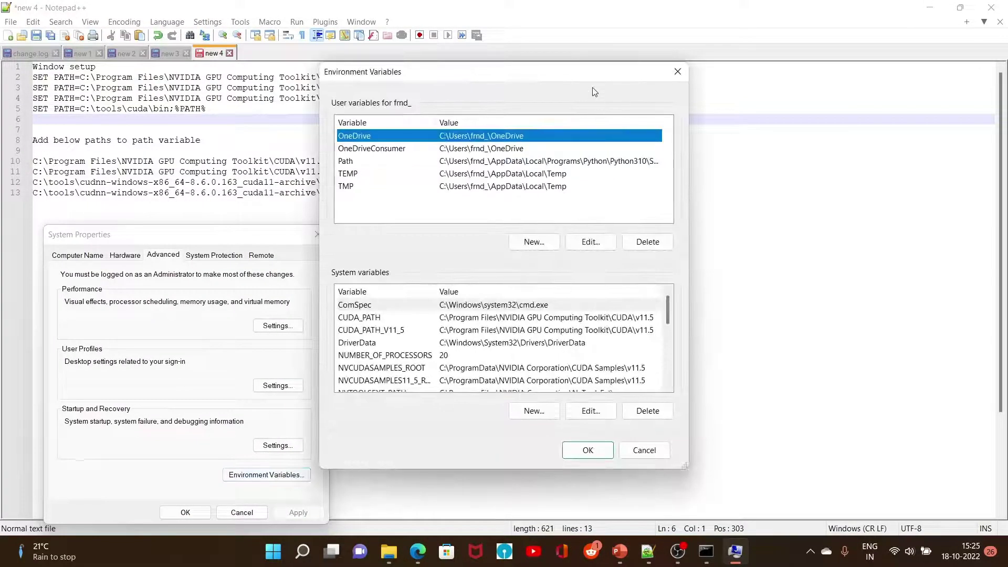
pyautogui.moveTo(597, 72); pyautogui.dragTo(788, 120)
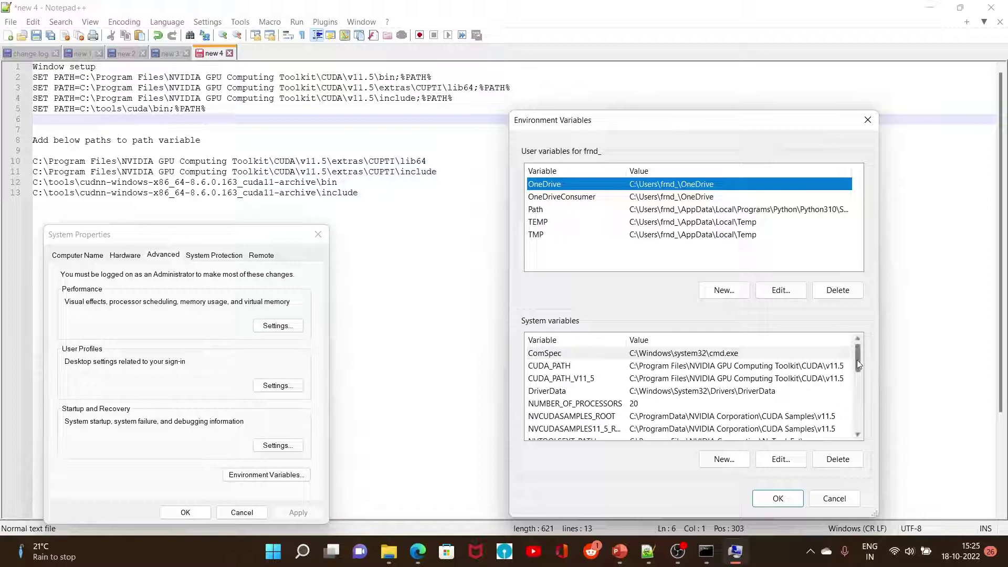
# Step: Find the Path entry among the system variables and open it for editing
pyautogui.scroll(-1, 856, 366)
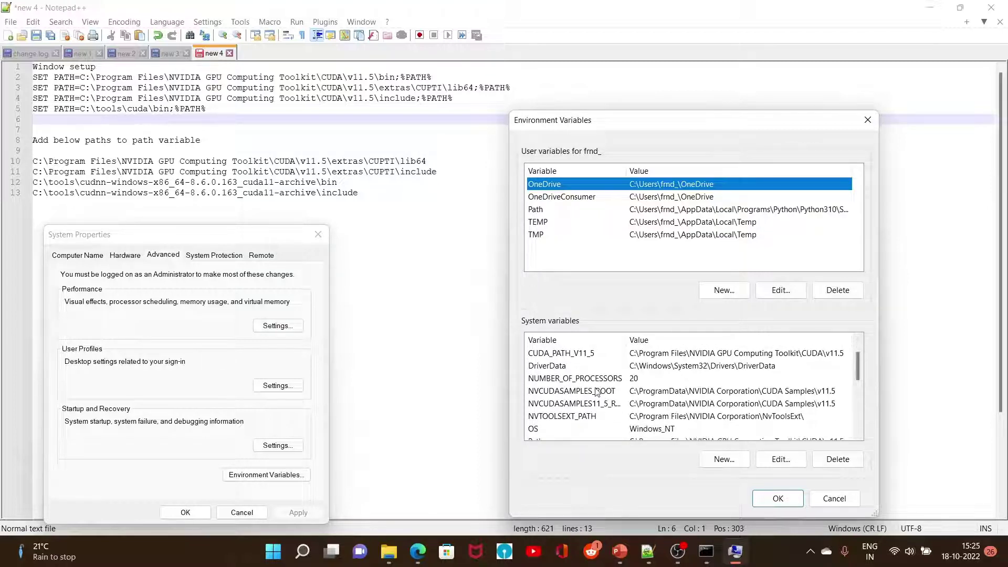
pyautogui.scroll(-1, 571, 429)
pyautogui.scroll(-2, 572, 430)
pyautogui.scroll(-1, 571, 430)
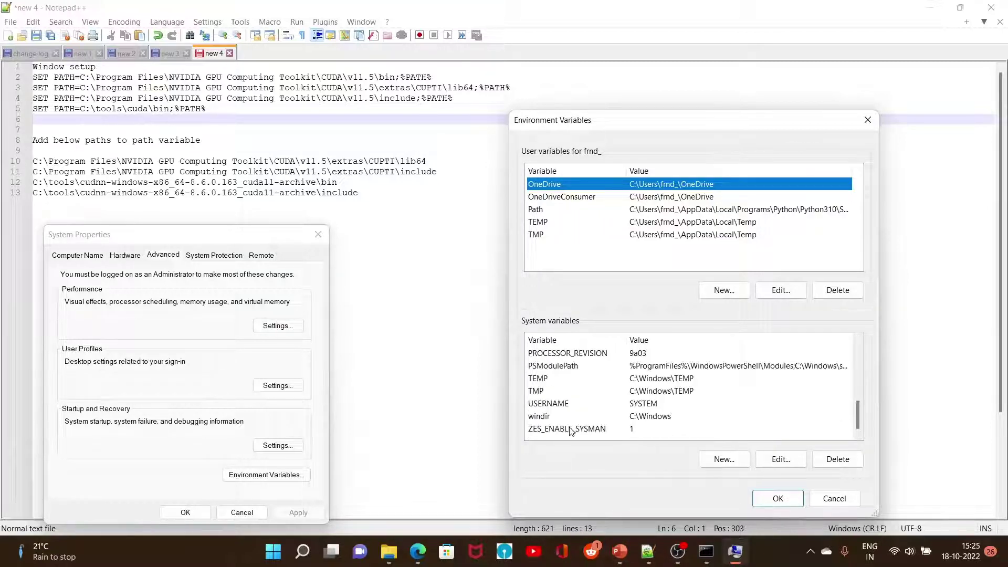
pyautogui.scroll(2, 572, 430)
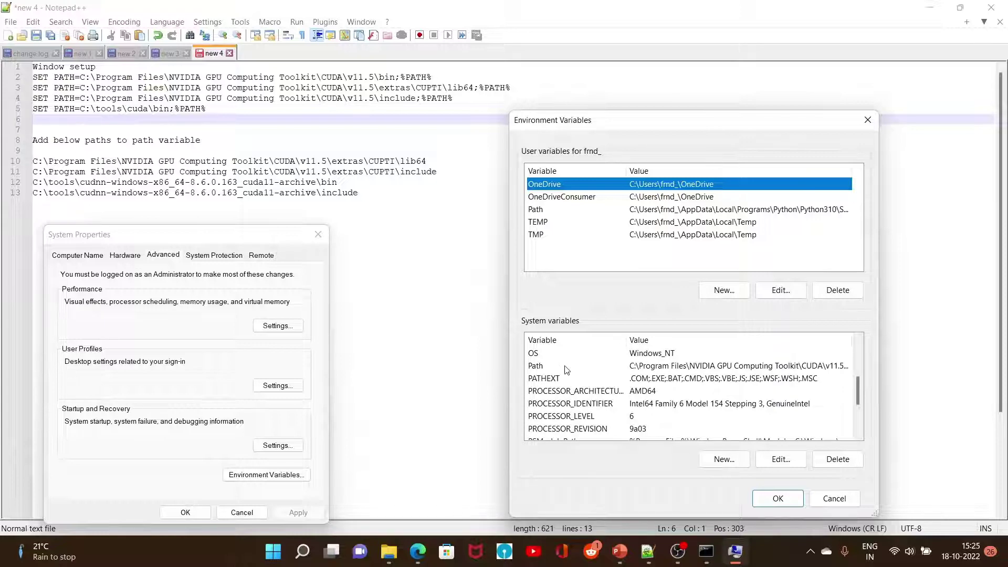
pyautogui.click(572, 367)
pyautogui.click(783, 461)
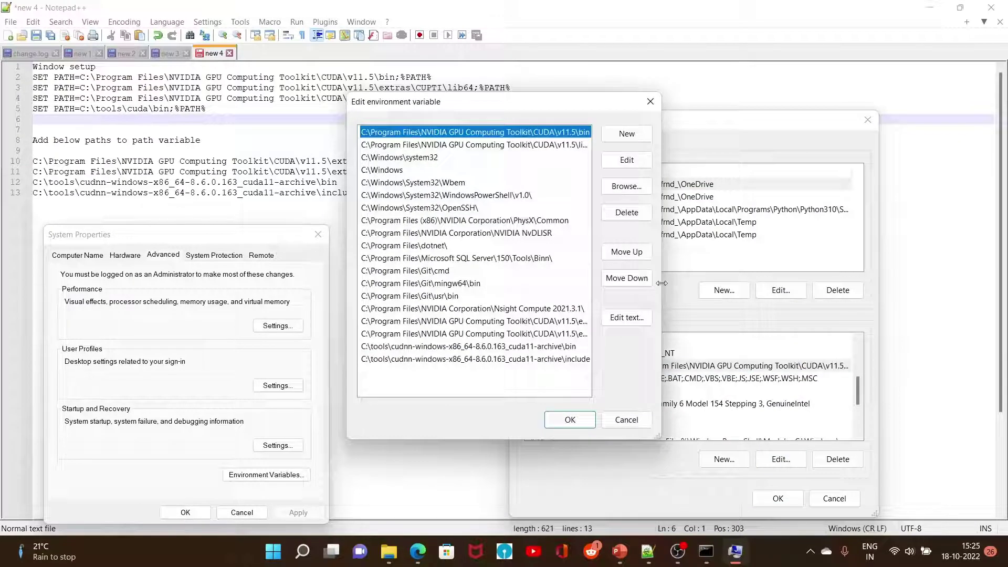
# Step: Widen the Edit environment variable window, move it clear of the notes, and compare its CUDA v11.5 bin and extras\CUPTI entries with the listed paths
pyautogui.moveTo(662, 276); pyautogui.dragTo(873, 278)
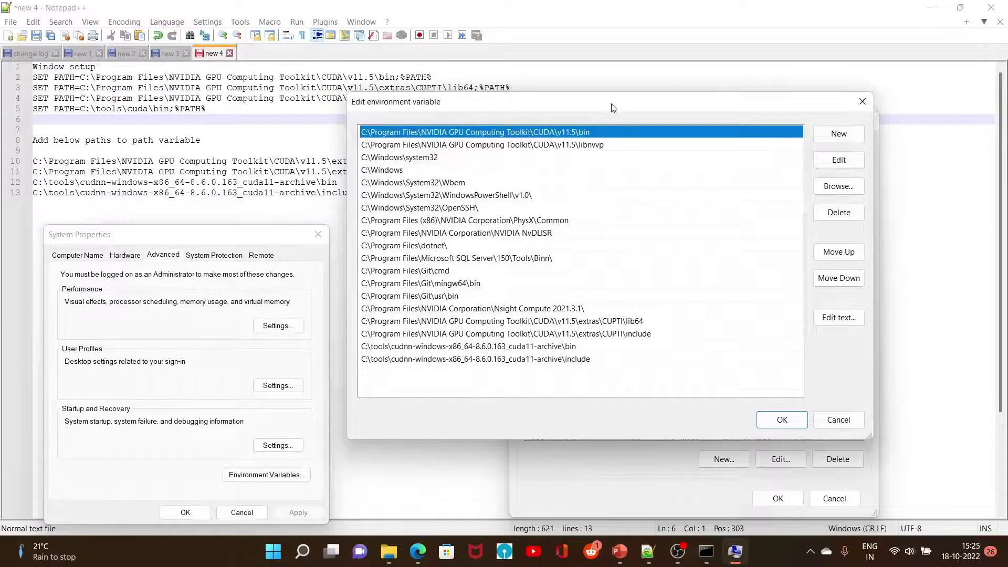
pyautogui.moveTo(613, 107); pyautogui.dragTo(750, 105)
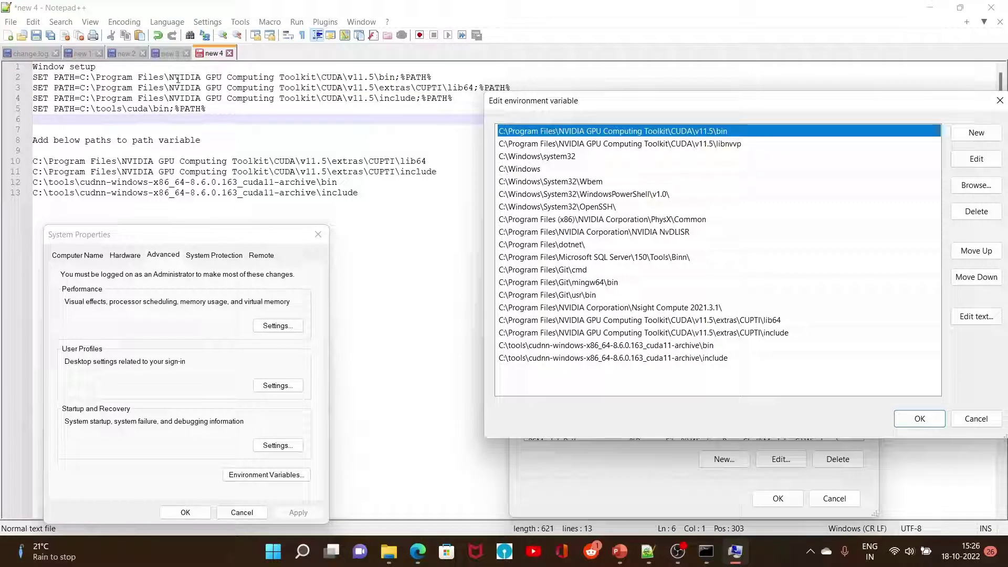
pyautogui.click(599, 321)
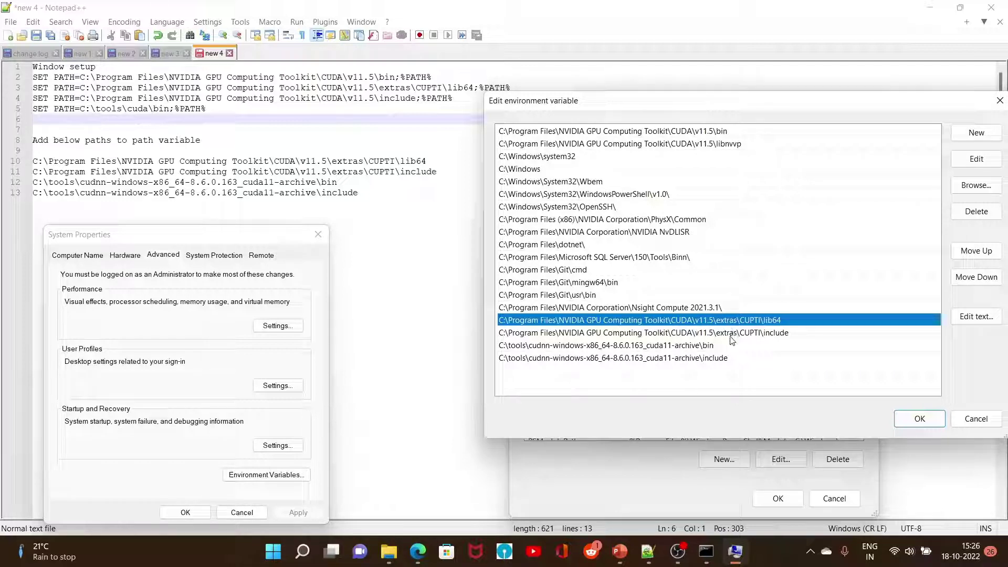
pyautogui.click(656, 134)
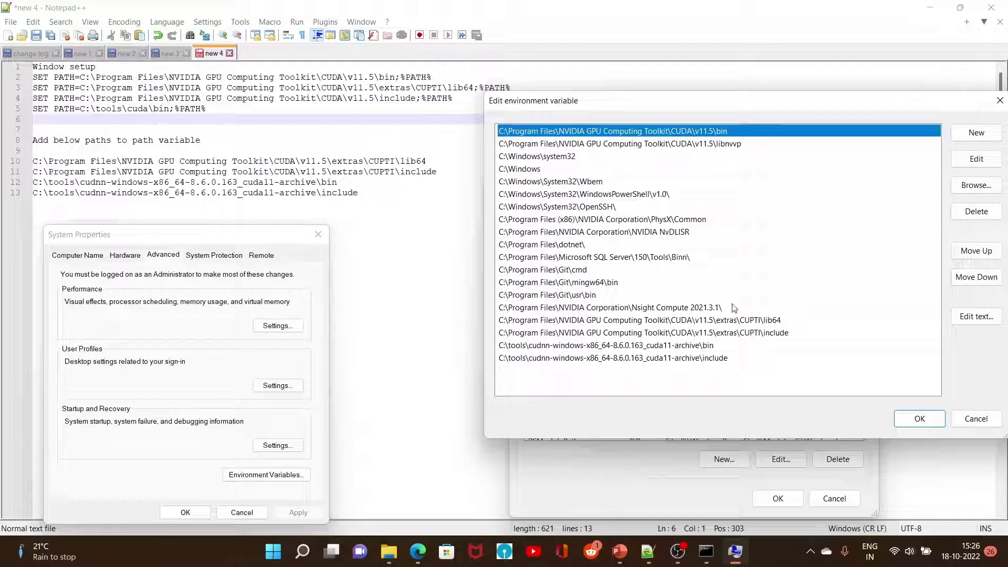
pyautogui.click(739, 321)
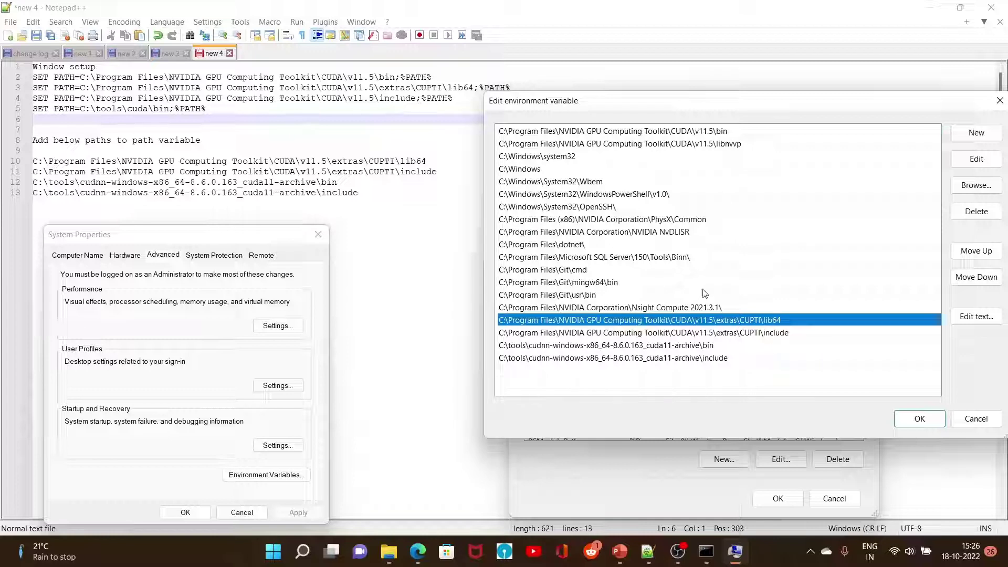
pyautogui.click(748, 334)
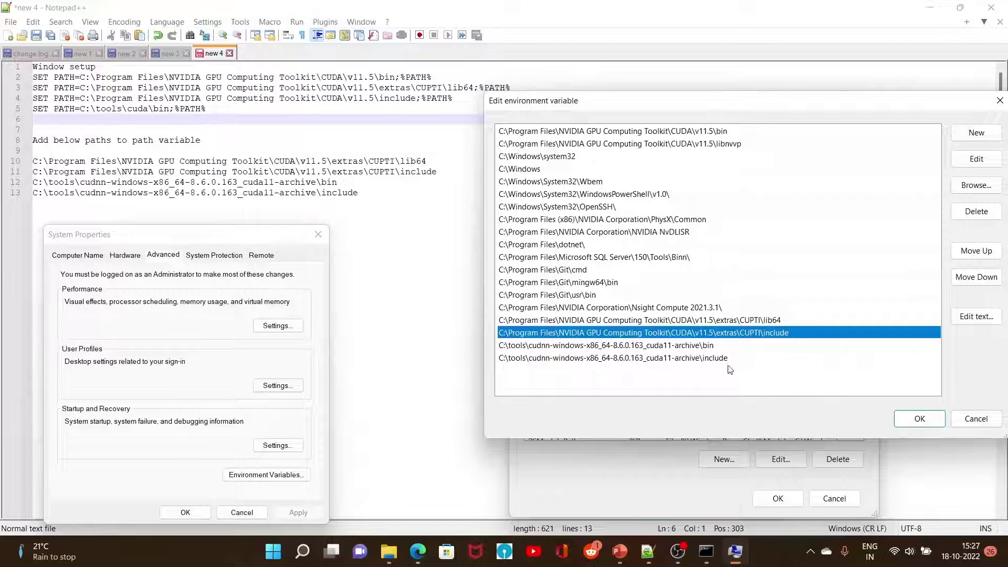
# Step: Close the Path editor and Environment Variables without saving, move System Properties aside and return to the path notes in Notepad++
pyautogui.click(976, 420)
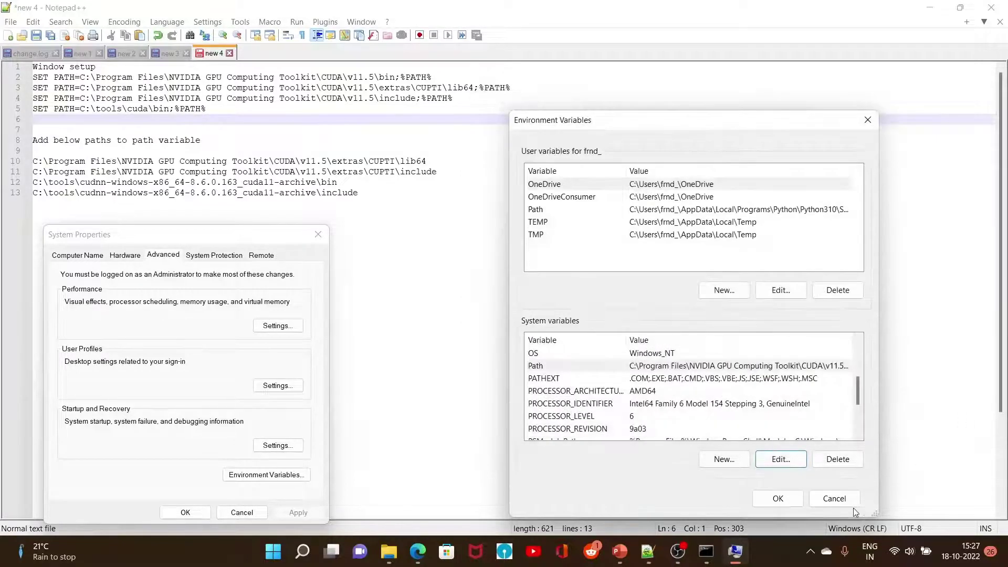
pyautogui.click(833, 499)
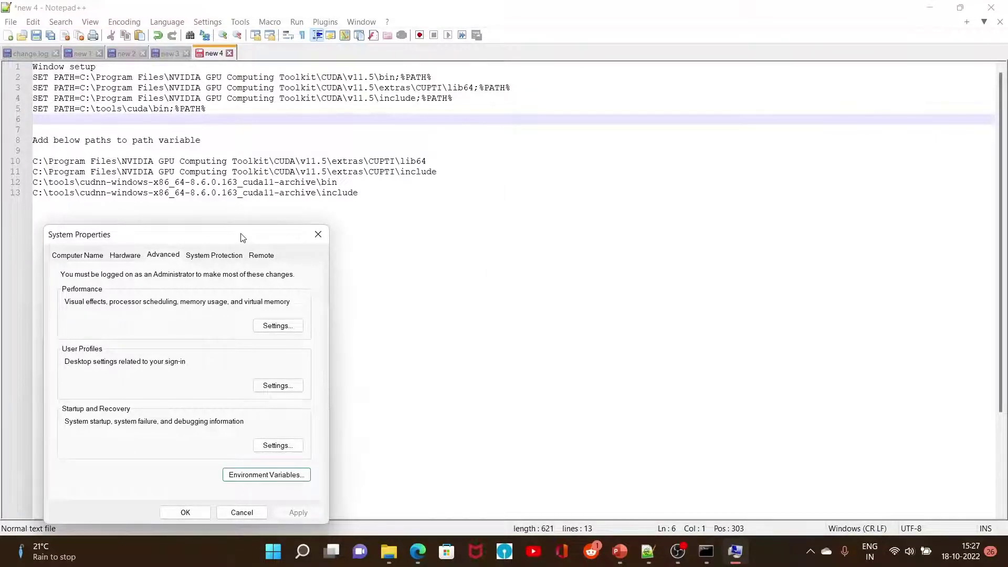
pyautogui.moveTo(242, 237); pyautogui.dragTo(708, 213)
pyautogui.click(284, 151)
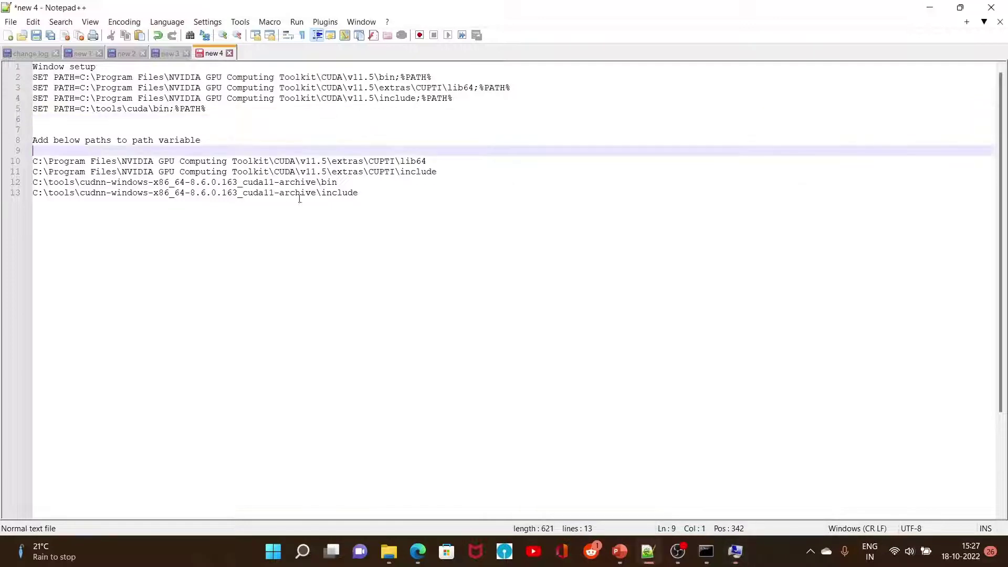
# Step: Highlight the four paths under "Add below paths to path variable", and the lib64 and include folder names in the CUPTI lines
pyautogui.moveTo(359, 194); pyautogui.dragTo(29, 164)
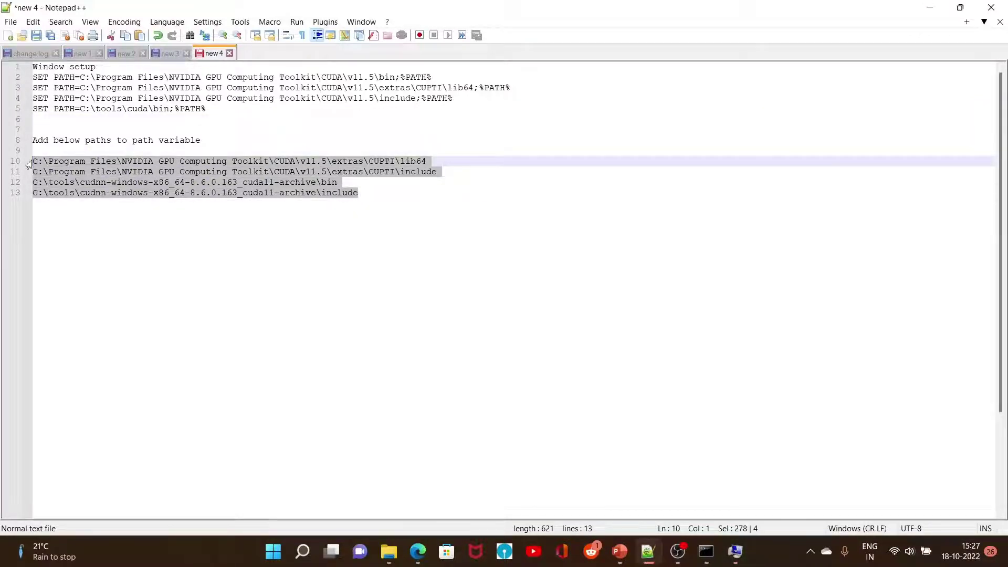
pyautogui.click(418, 207)
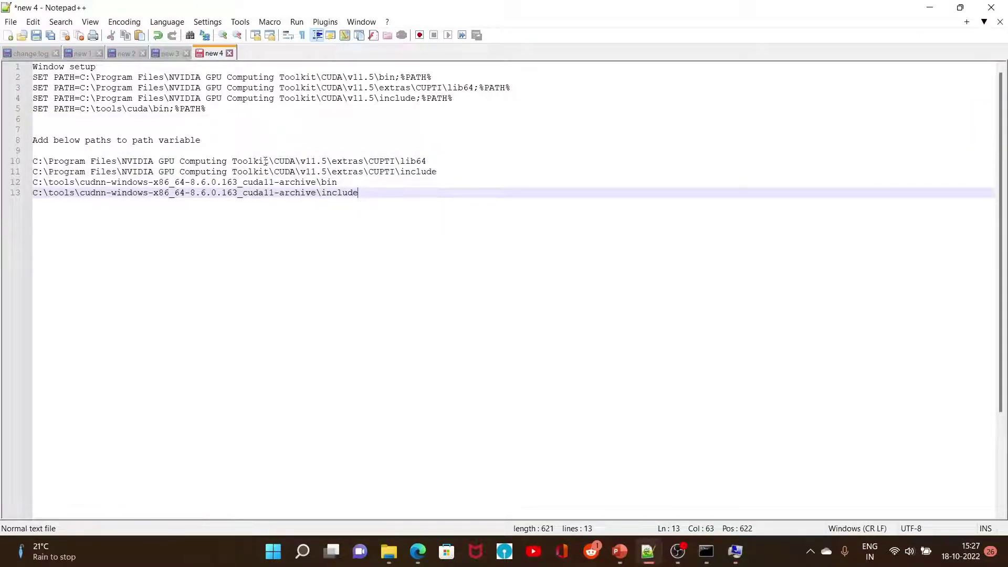
pyautogui.doubleClick(413, 161)
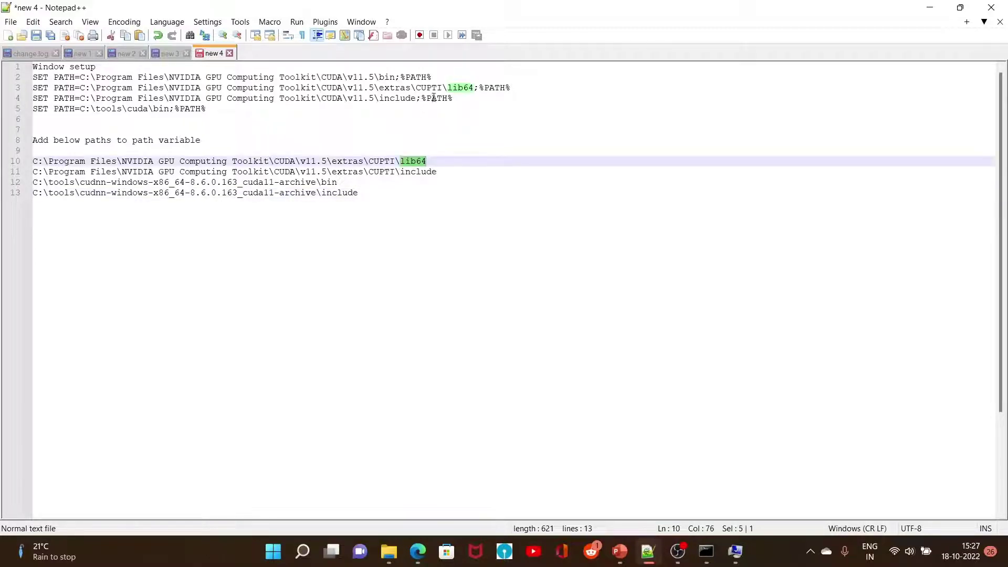
pyautogui.doubleClick(416, 174)
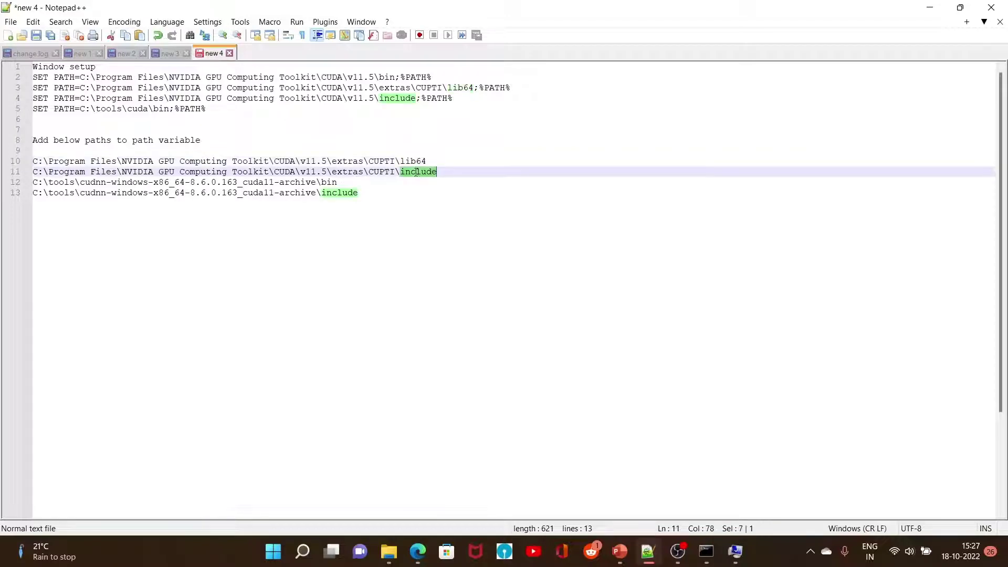
pyautogui.click(350, 184)
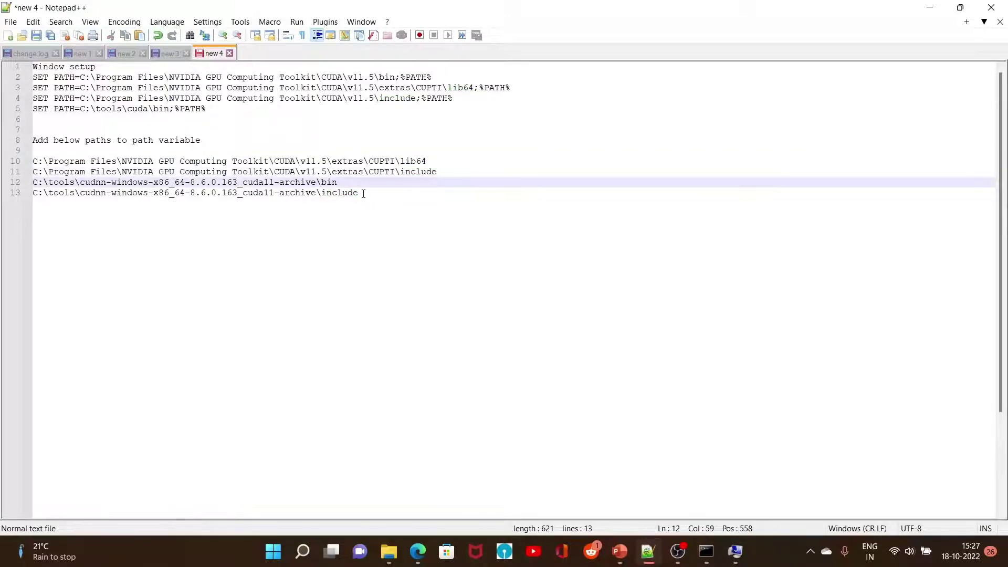
# Step: Highlight the two cuDNN path lines, and the tools folder and cudnn-windows-x86_64-8.6.0.163_cuda11-archive folder name in line 12
pyautogui.moveTo(364, 193); pyautogui.dragTo(23, 185)
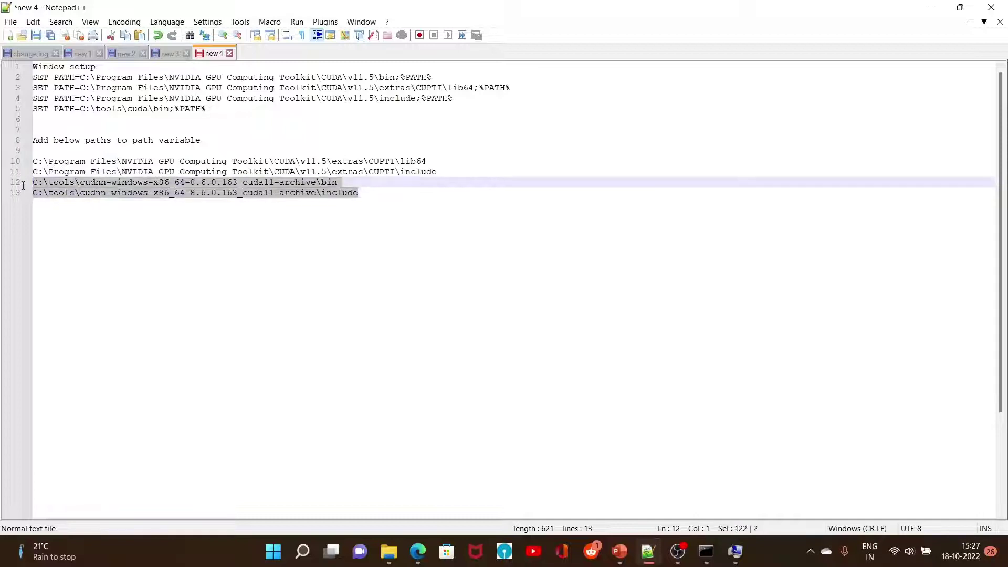
pyautogui.click(111, 193)
pyautogui.doubleClick(60, 183)
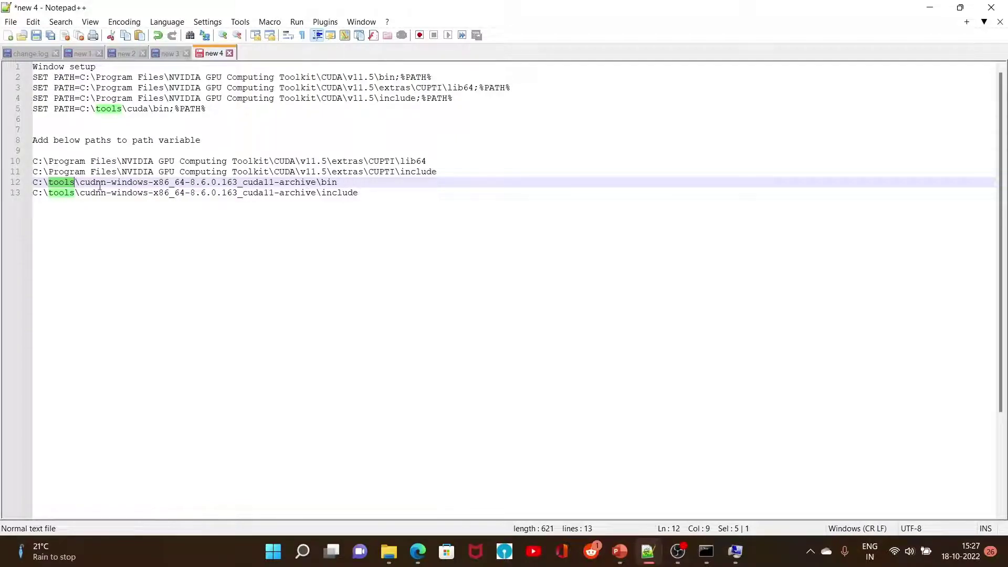
pyautogui.click(148, 183)
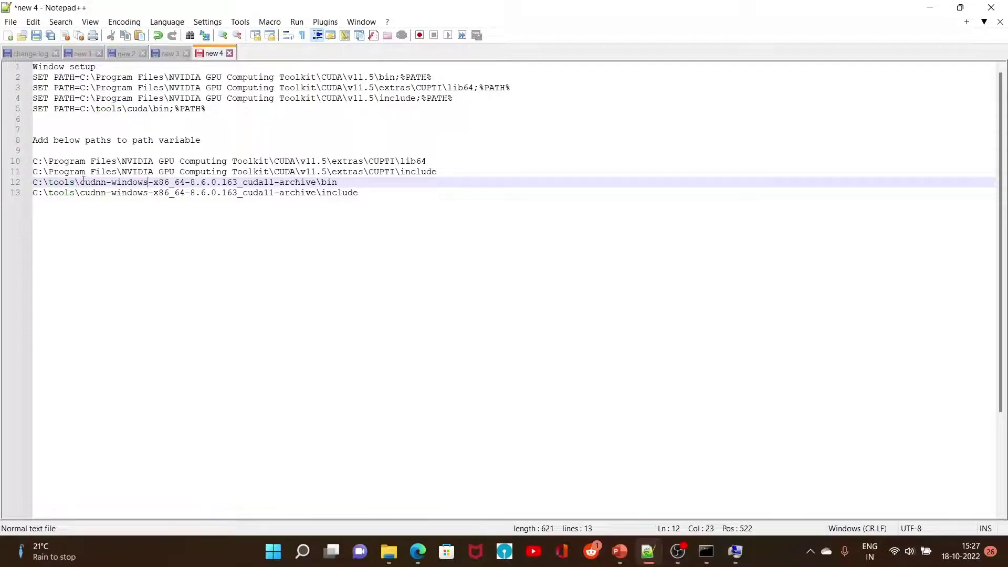
pyautogui.moveTo(80, 182); pyautogui.dragTo(311, 182)
# Step: Switch to File Explorer and open the C:\tools\cudnn-windows-x86_64-8.6.0.163_cuda11-archive folder
pyautogui.moveTo(400, 556)
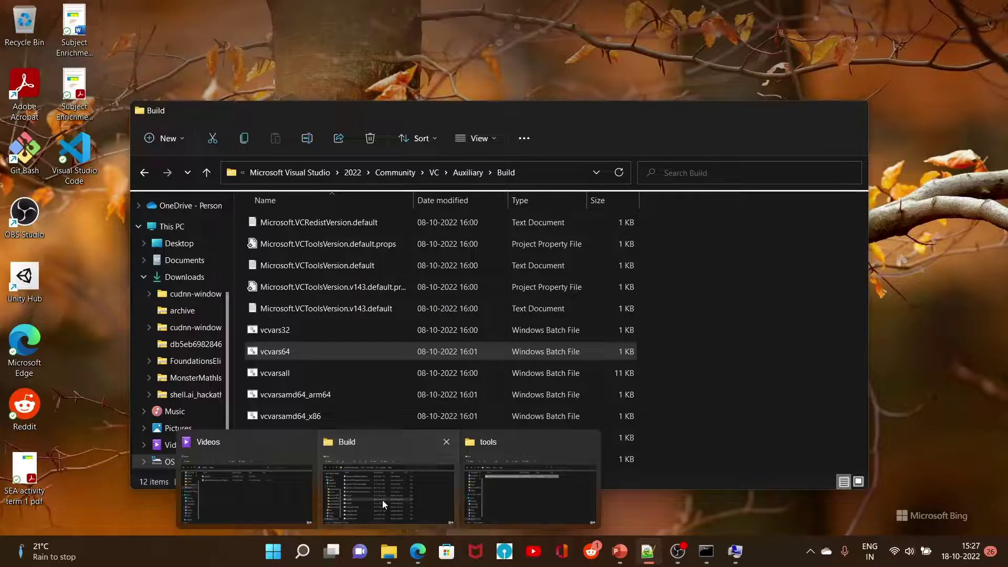
pyautogui.click(382, 500)
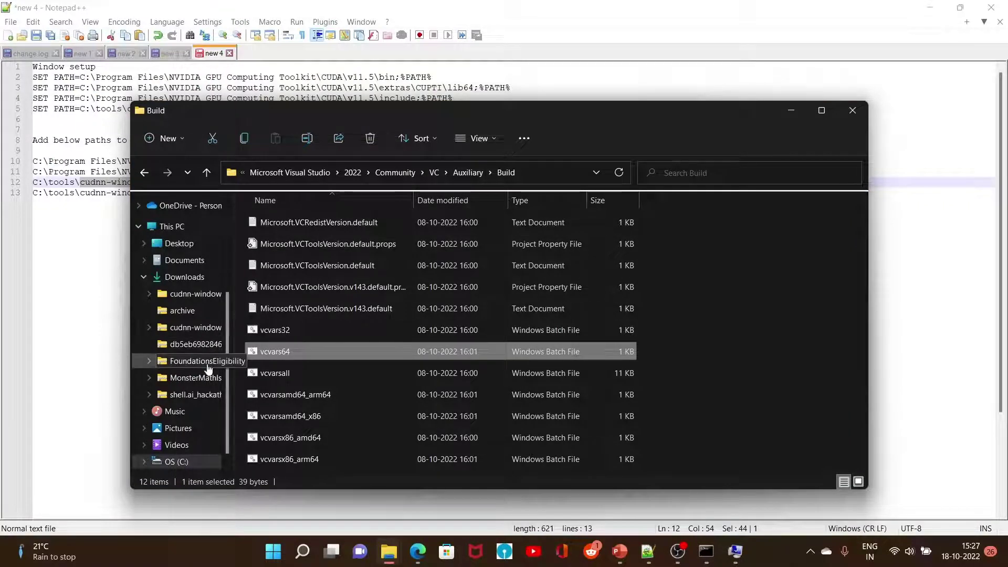
pyautogui.scroll(-1, 149, 373)
pyautogui.click(175, 441)
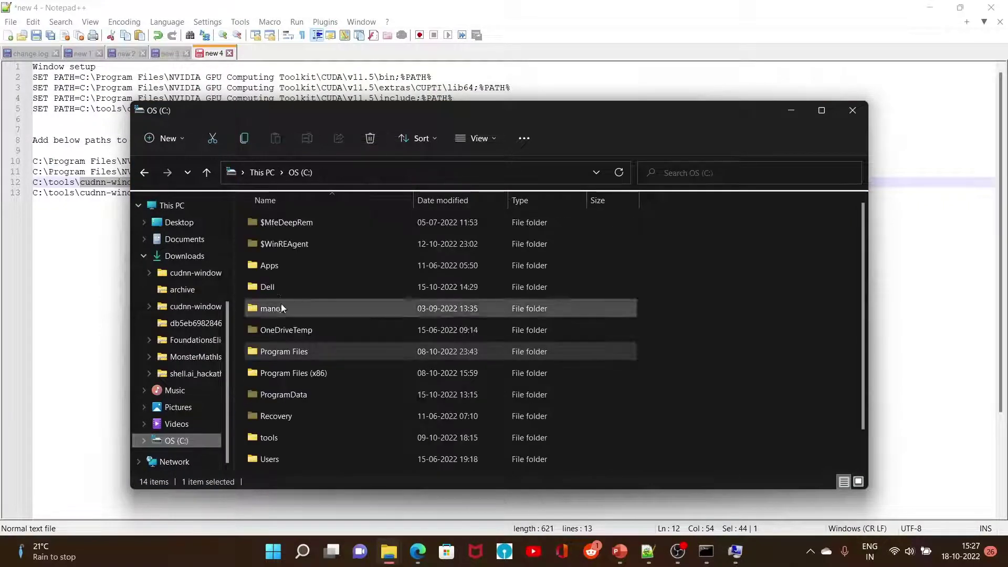
pyautogui.doubleClick(278, 438)
pyautogui.doubleClick(286, 227)
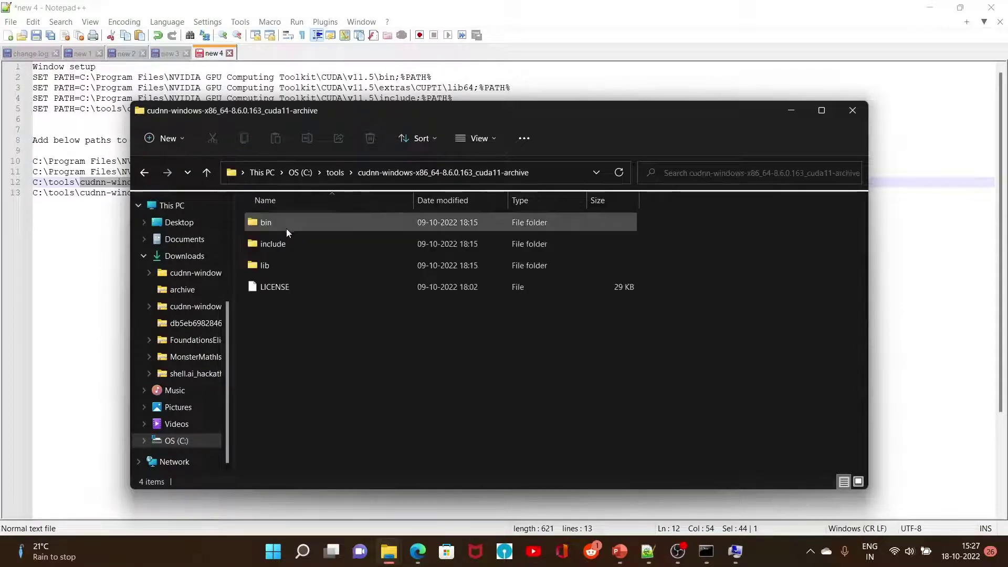
# Step: Move the File Explorer window below the notes, check the bin and include folders against the cuDNN paths, and minimize the window
pyautogui.moveTo(367, 114); pyautogui.dragTo(386, 246)
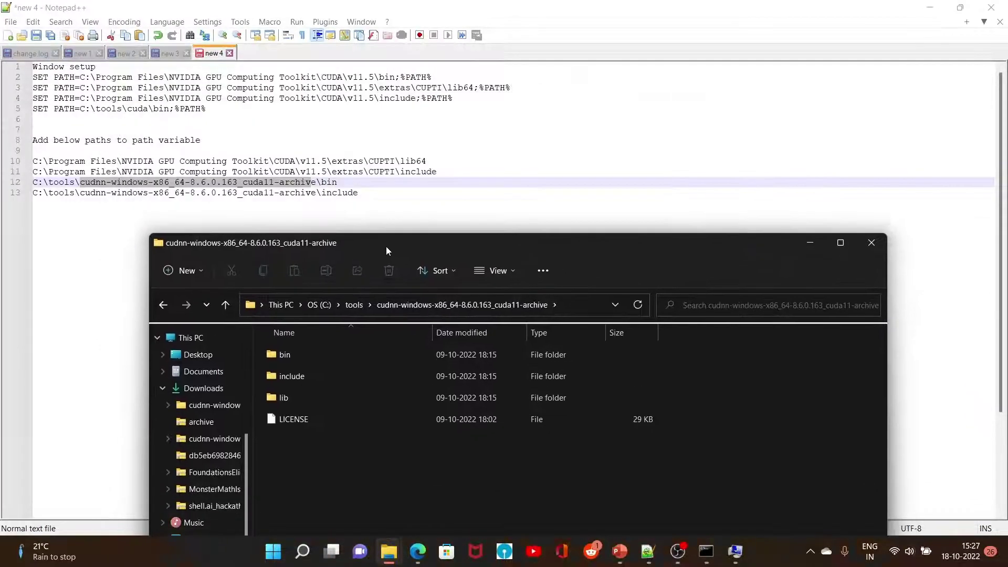
pyautogui.click(301, 359)
pyautogui.click(319, 378)
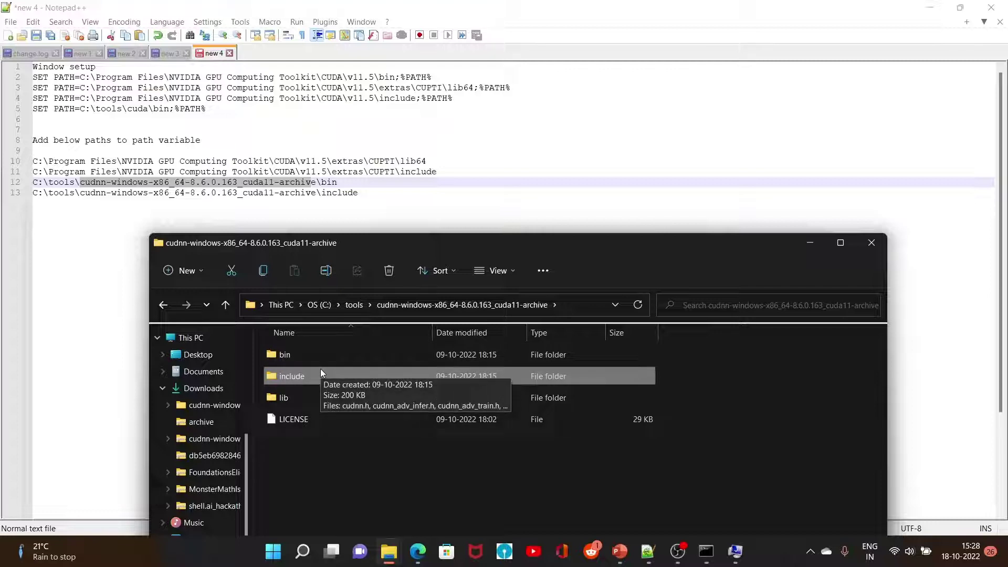
pyautogui.click(809, 243)
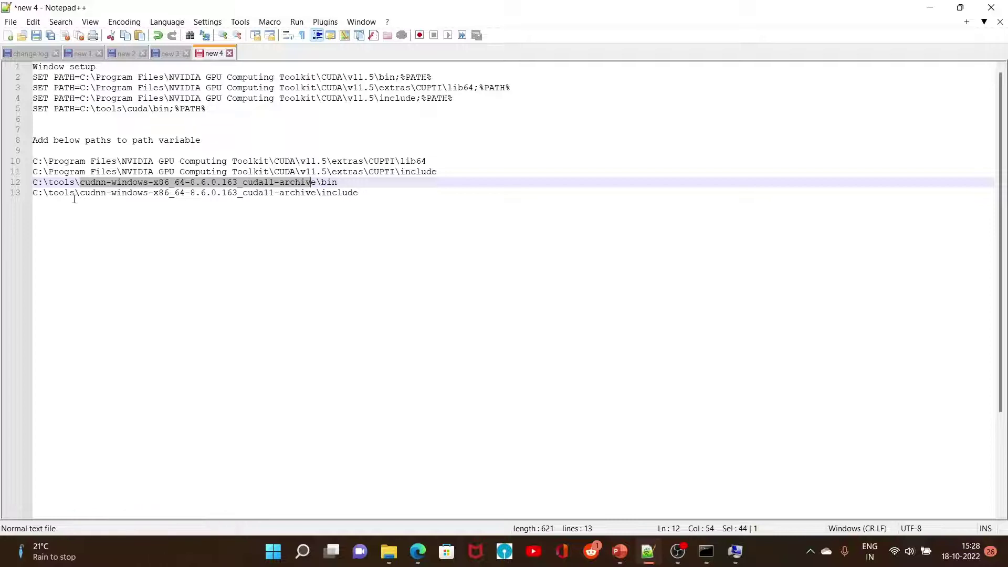
# Step: Copy the cuDNN bin path from line 12 of the notes and change to that directory in Command Prompt
pyautogui.click(353, 192)
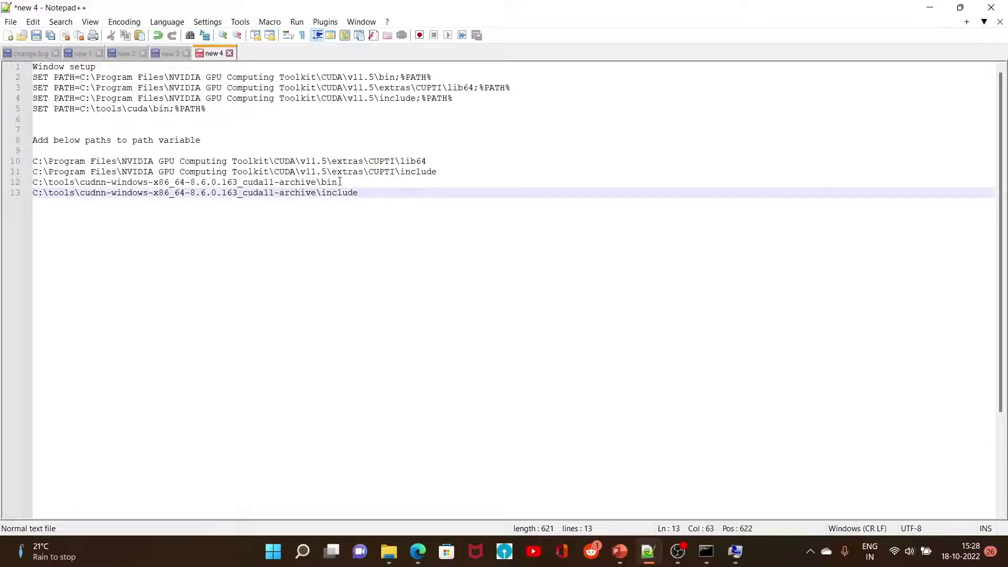
pyautogui.moveTo(340, 181); pyautogui.dragTo(33, 182)
pyautogui.hotkey('ctrl', 'c')
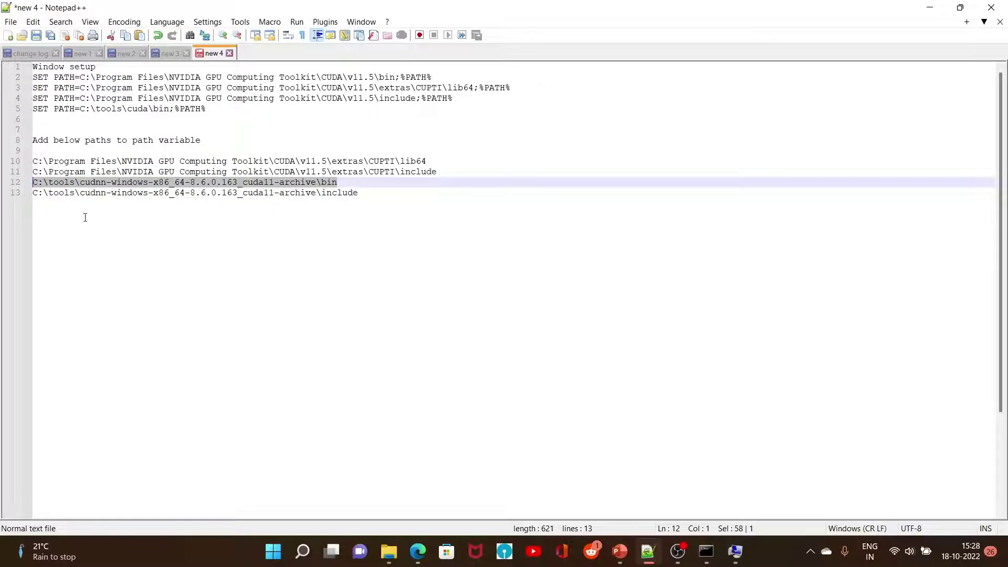
pyautogui.moveTo(706, 551)
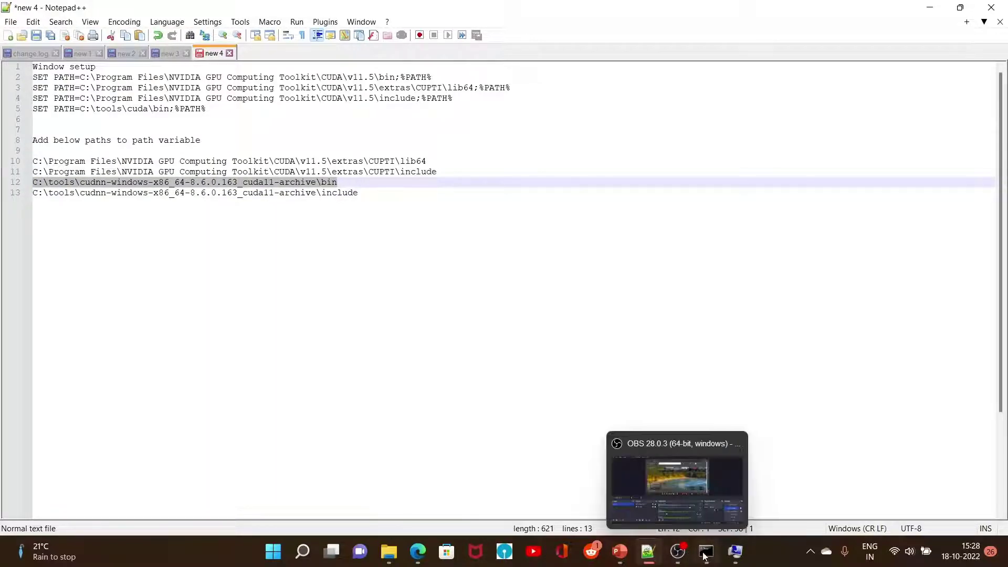
pyautogui.click(706, 481)
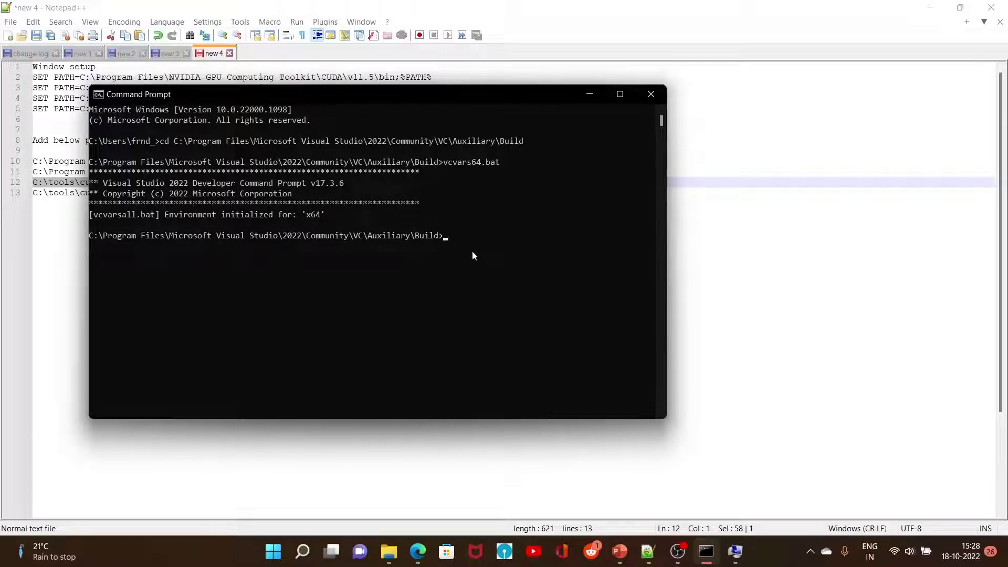
pyautogui.write('cd')
pyautogui.hotkey('ctrl', 'v')
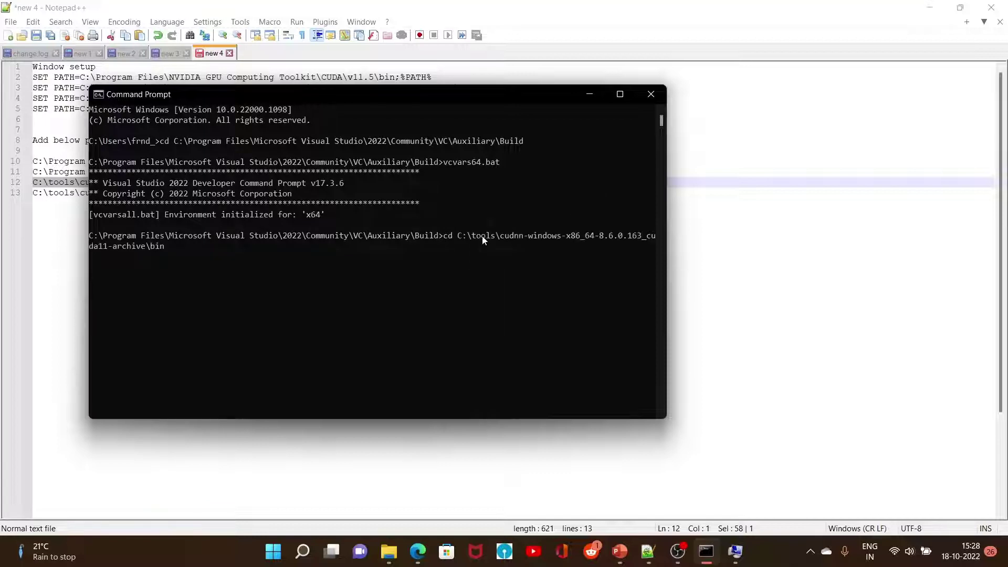
pyautogui.press('Return')
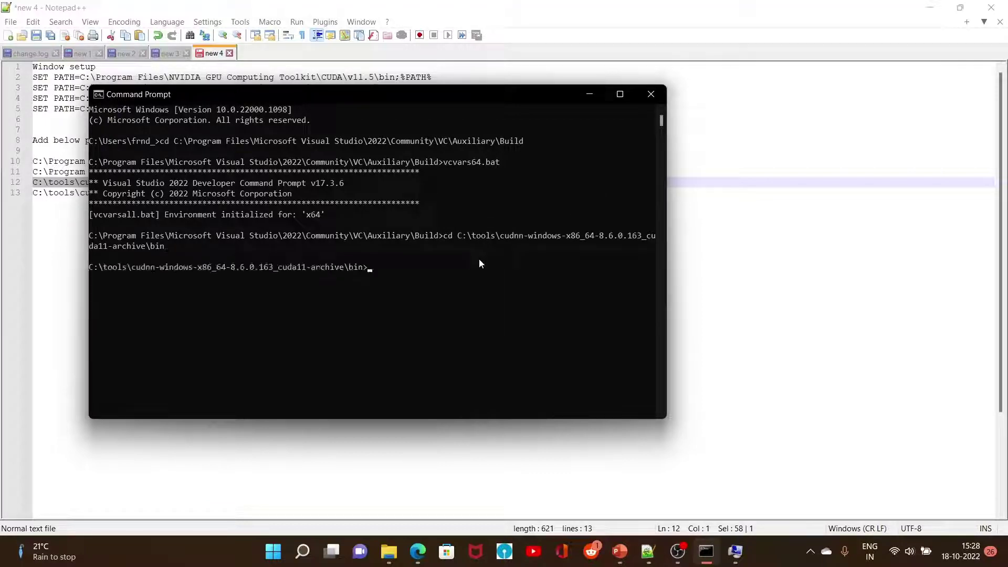
# Step: List the contents of the cuDNN bin directory with dir, and minimize Command Prompt
pyautogui.write('dir')
pyautogui.press('Return')
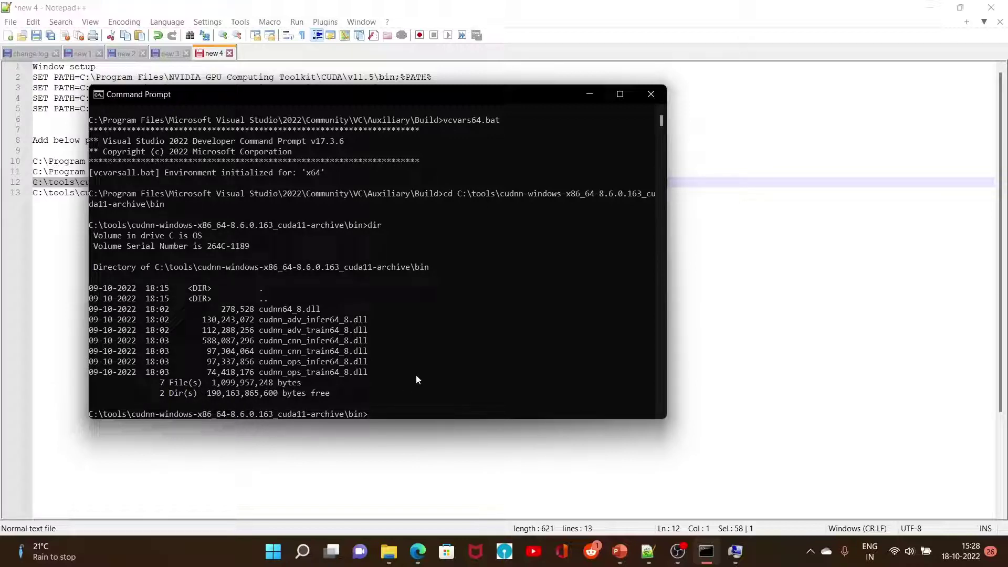
pyautogui.click(589, 95)
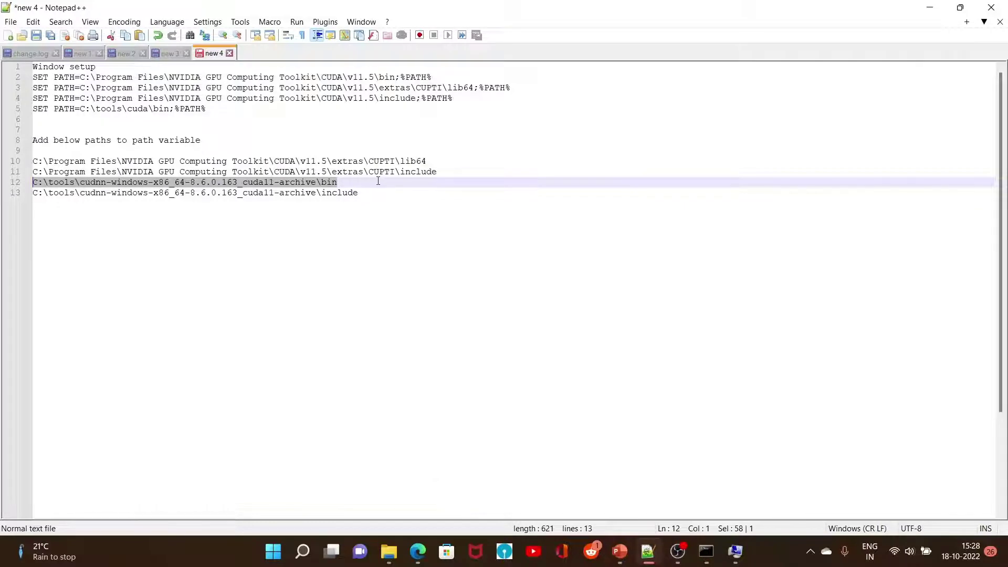
# Step: Switch to File Explorer, open the cuDNN archive's bin folder using the copied path, and minimize the window
pyautogui.moveTo(391, 552)
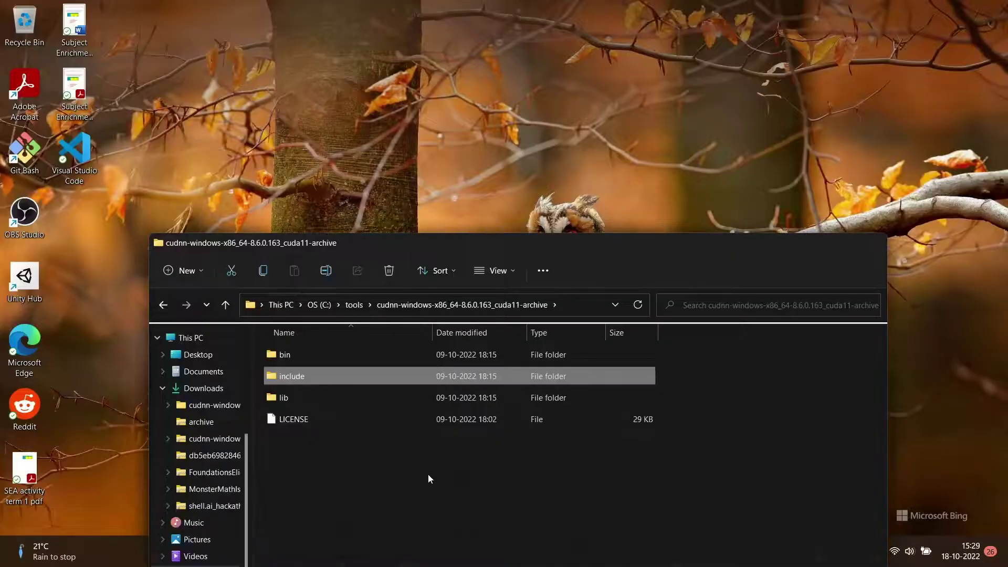
pyautogui.click(427, 474)
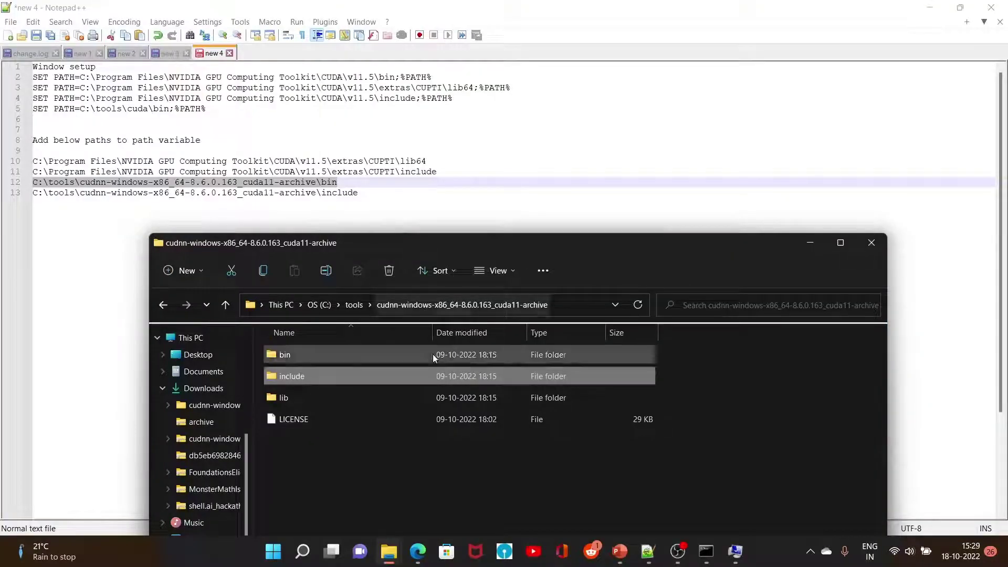
pyautogui.click(555, 304)
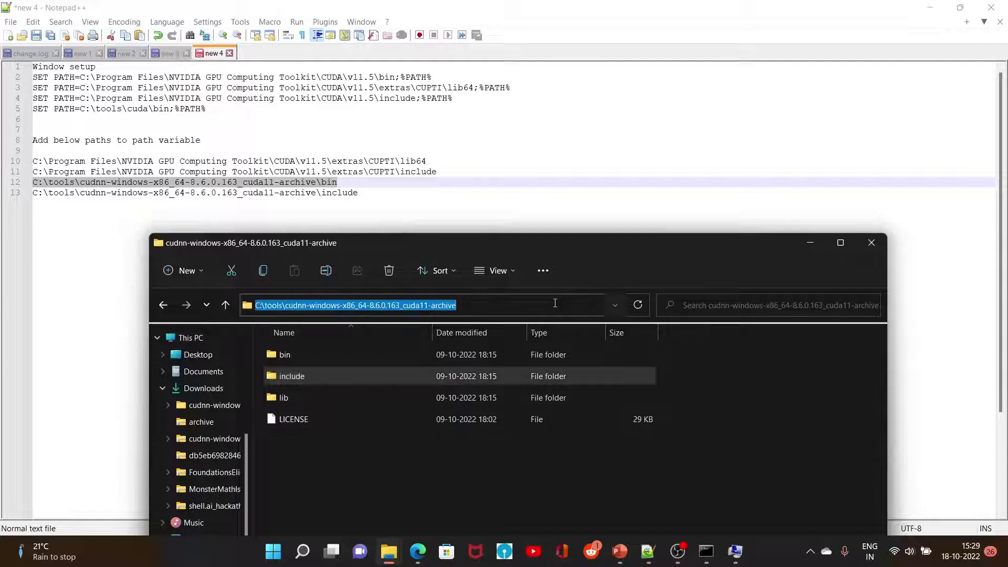
pyautogui.hotkey('ctrl', 'v')
pyautogui.press('Return')
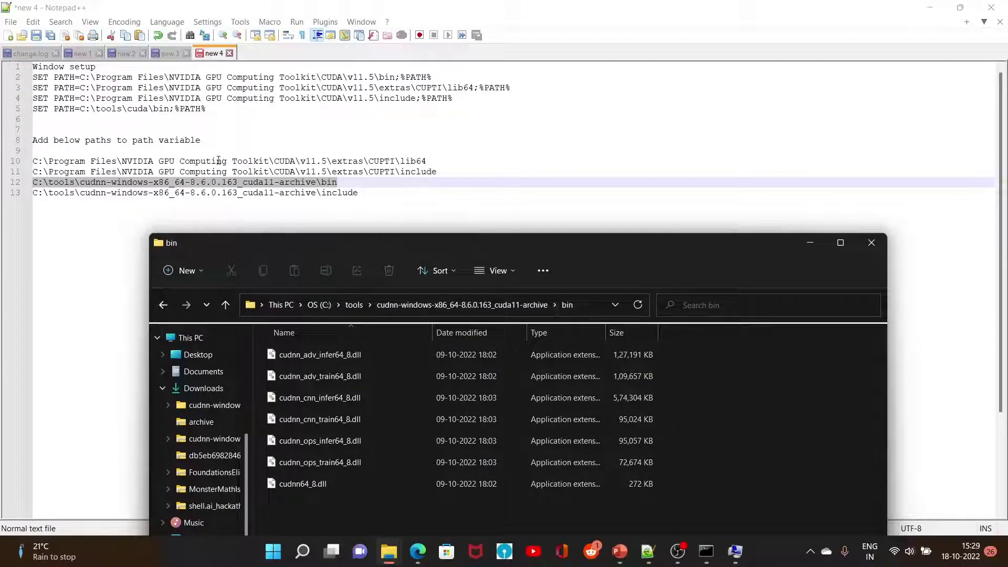
pyautogui.click(814, 243)
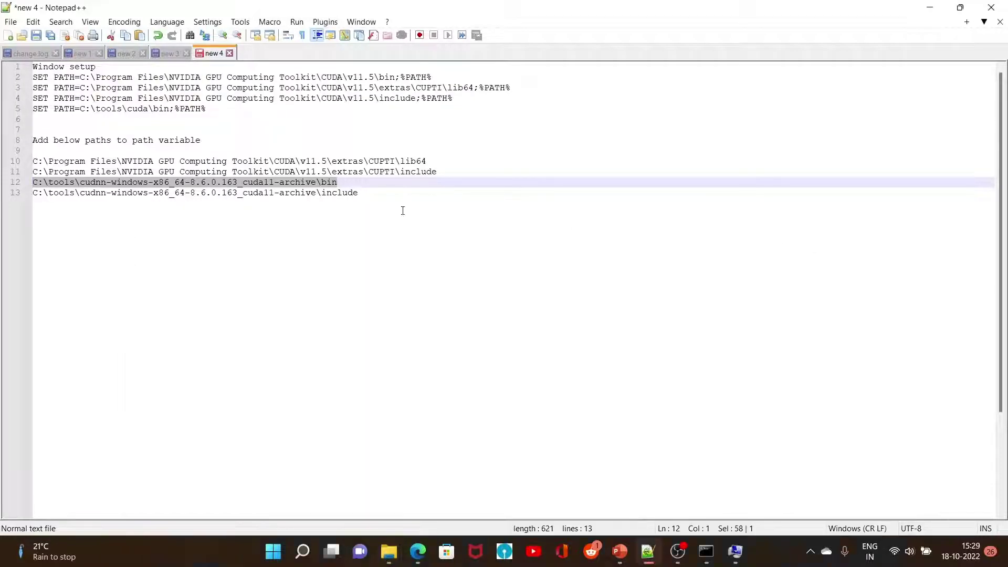
# Step: Add the line "installed Python 3.10" to the notes, leaving four blank lines after the cuDNN include path
pyautogui.click(227, 127)
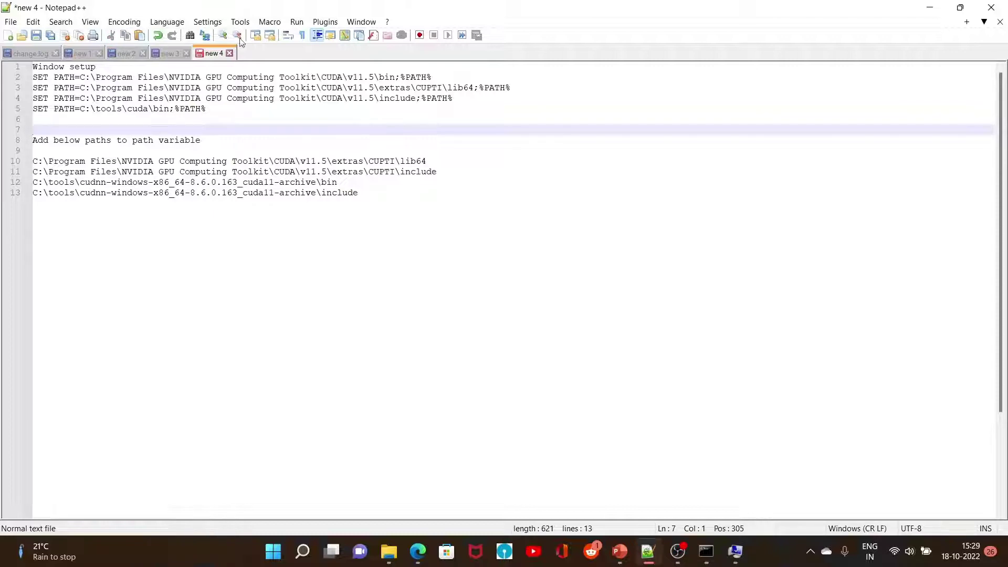
pyautogui.click(373, 194)
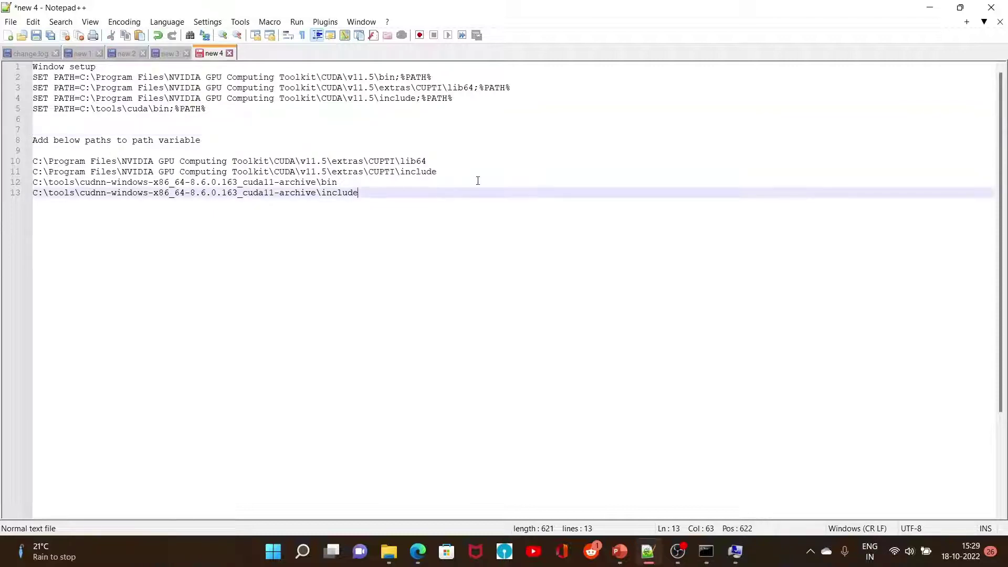
pyautogui.press('Return')
pyautogui.press('Return')
pyautogui.press('Return')
pyautogui.press('Return')
pyautogui.press('Return')
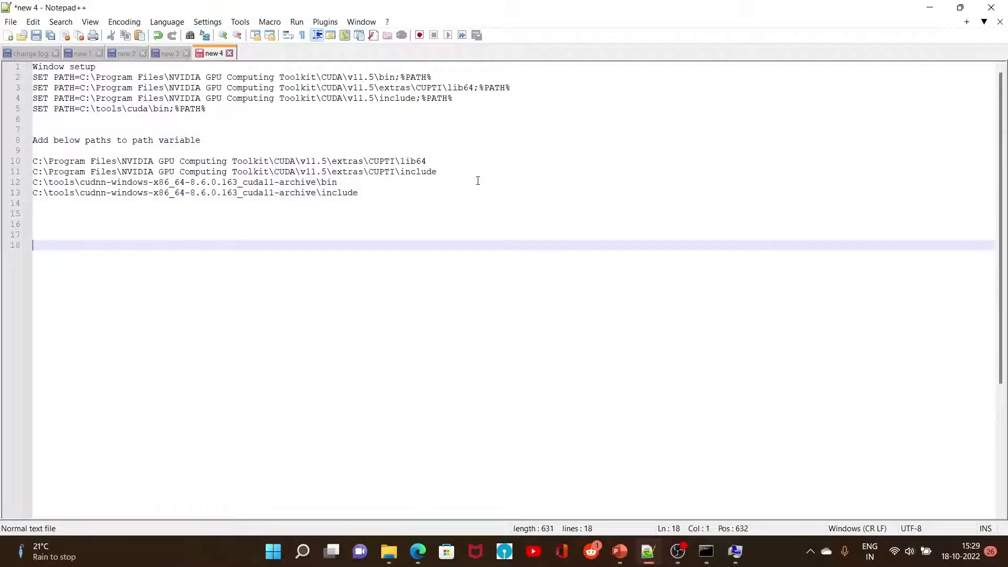
pyautogui.write('installed Python')
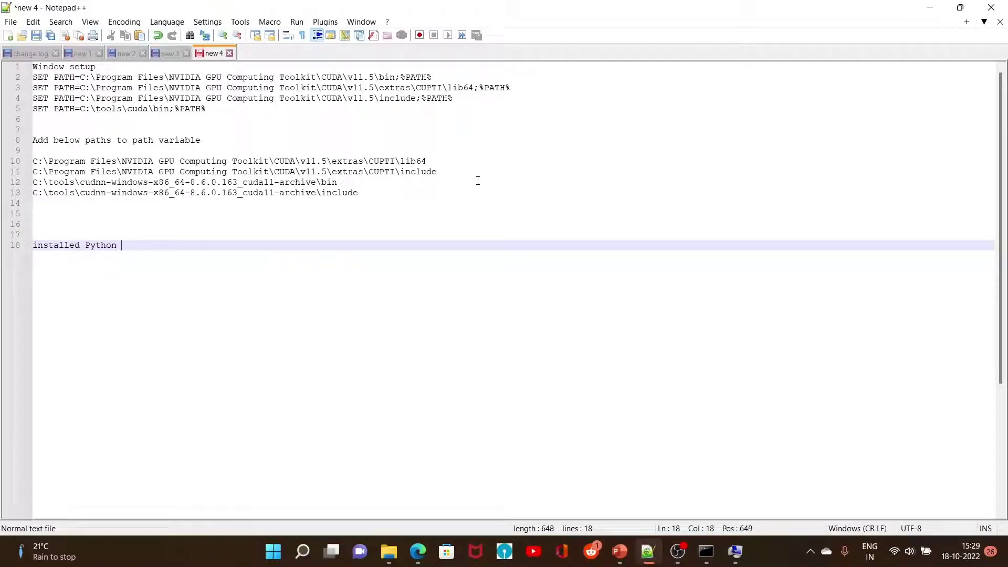
pyautogui.write(' 3.10')
pyautogui.press('Return')
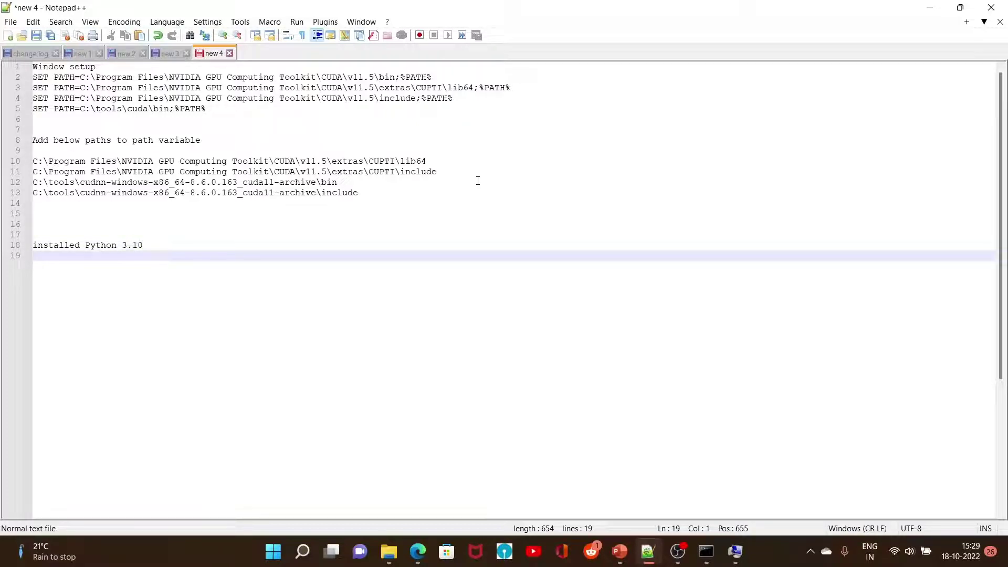
# Step: Add the line "installed CUDA and CuDNN" below the Python line in the notes
pyautogui.write('installed')
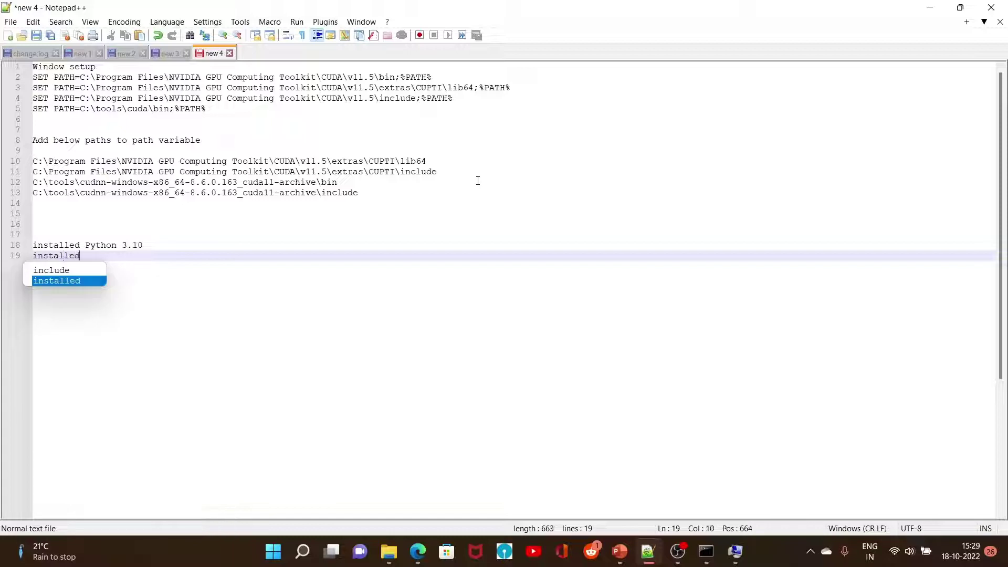
pyautogui.write(' C')
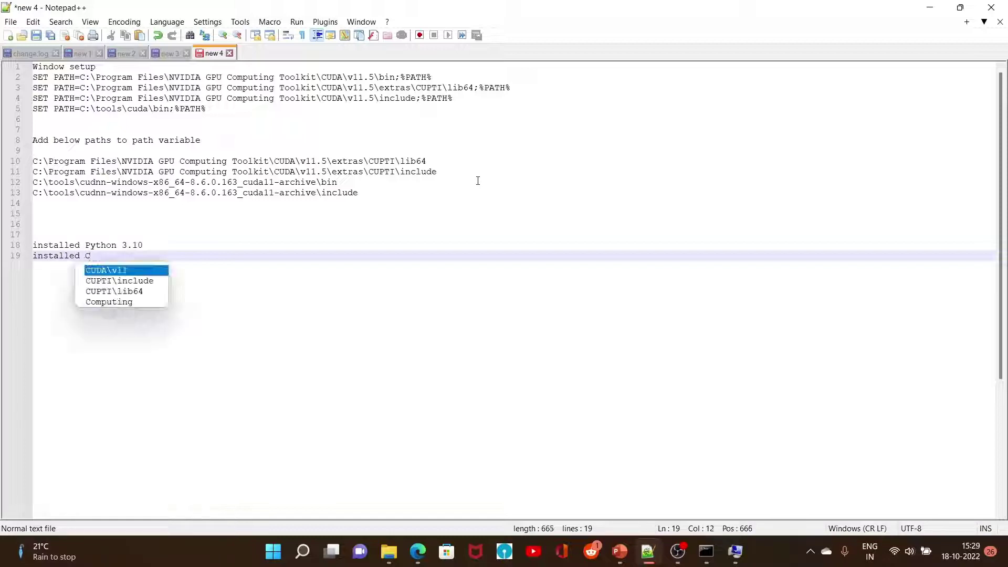
pyautogui.write('UDA and CU')
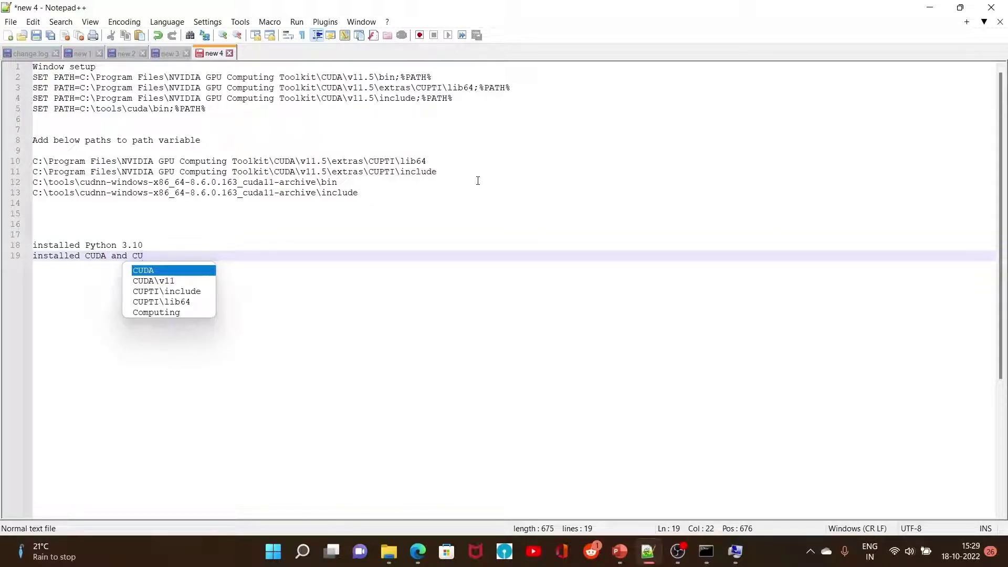
pyautogui.press('BackSpace')
pyautogui.write('uDNN')
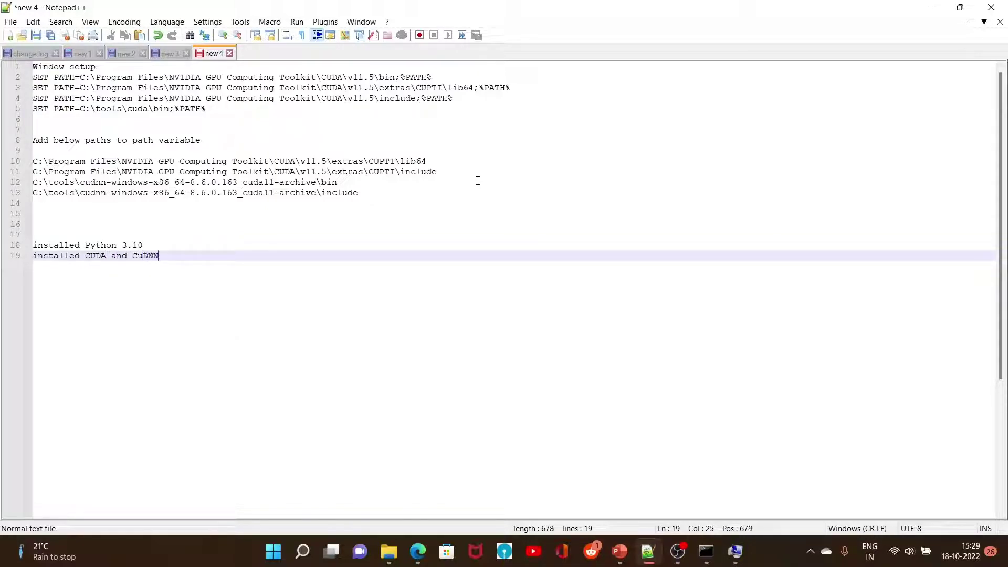
# Step: Insert a dashed separator line below the installed items and add the heading "Installing Tesoflow" under it
pyautogui.press('Return')
pyautogui.press('Return')
pyautogui.press('Return')
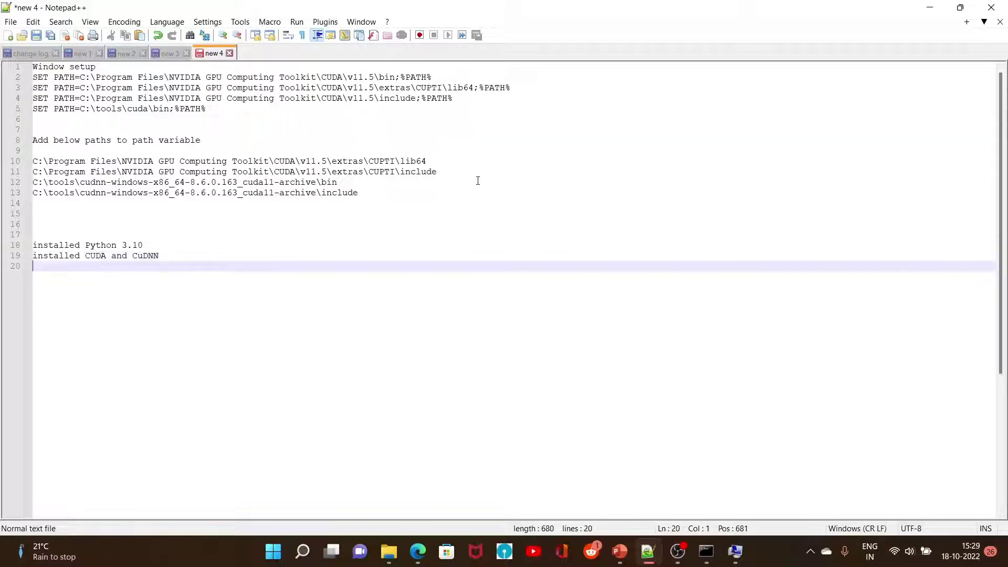
pyautogui.write('-----------------------')
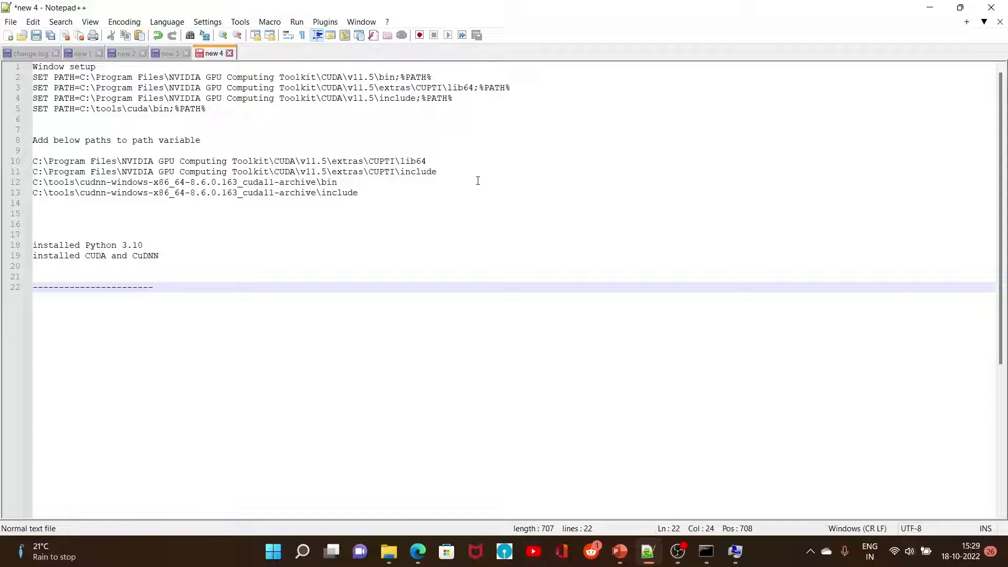
pyautogui.press('Return')
pyautogui.press('Return')
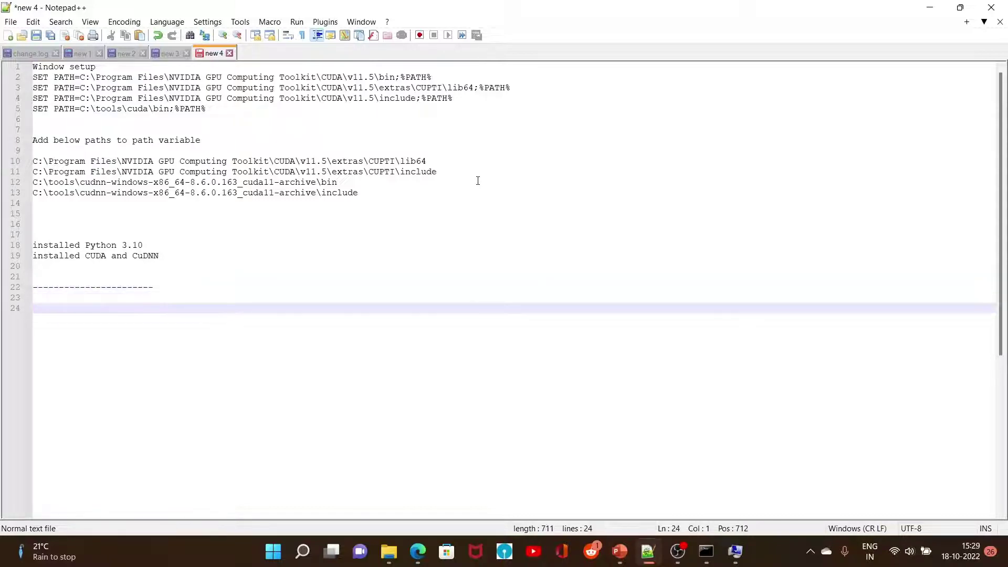
pyautogui.write('Installing Tesof')
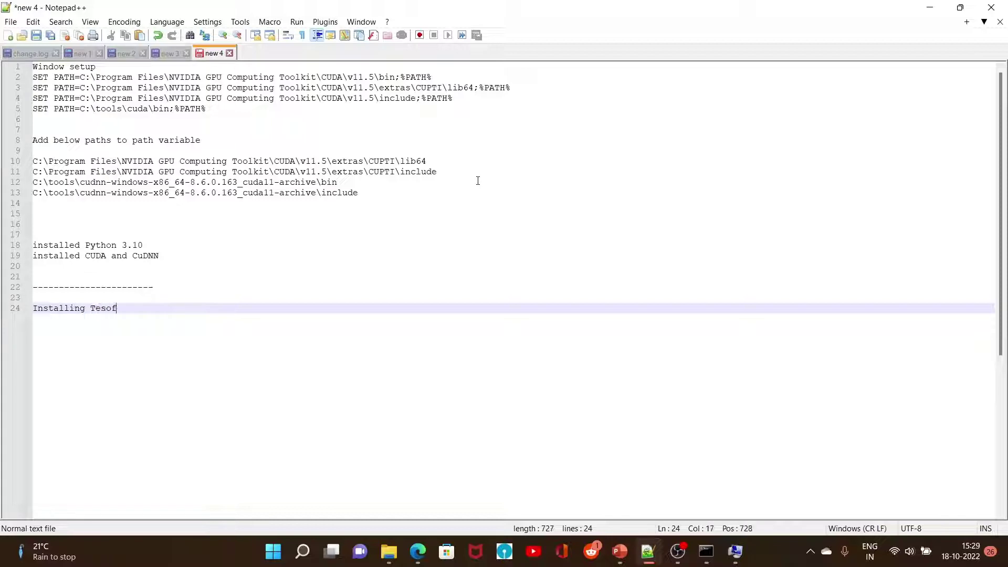
pyautogui.write('low')
pyautogui.press('Return')
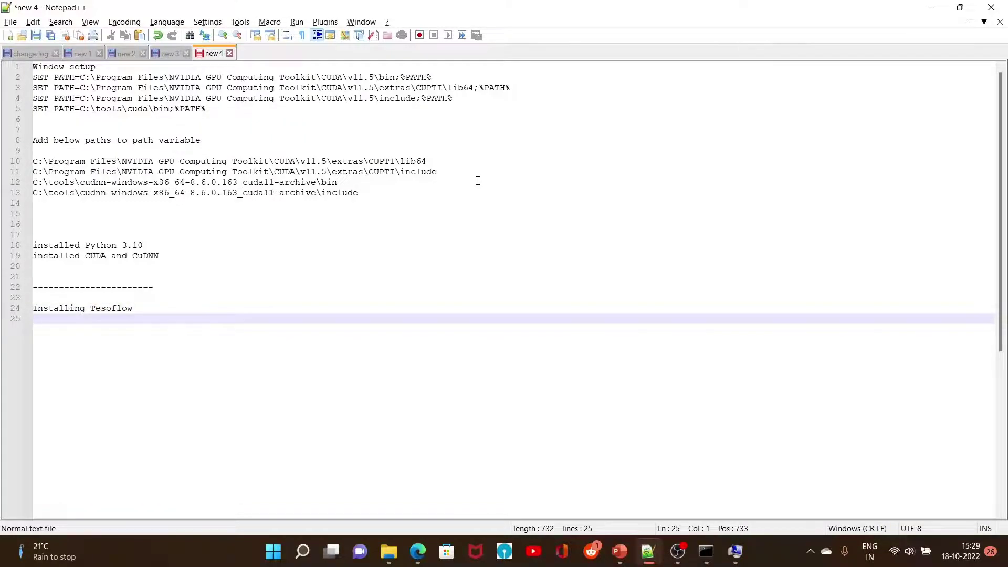
# Step: Switch to Microsoft Edge and open the TensorFlow website, tensorflow.org, in the current tab
pyautogui.hotkey('alt', 'Tab')
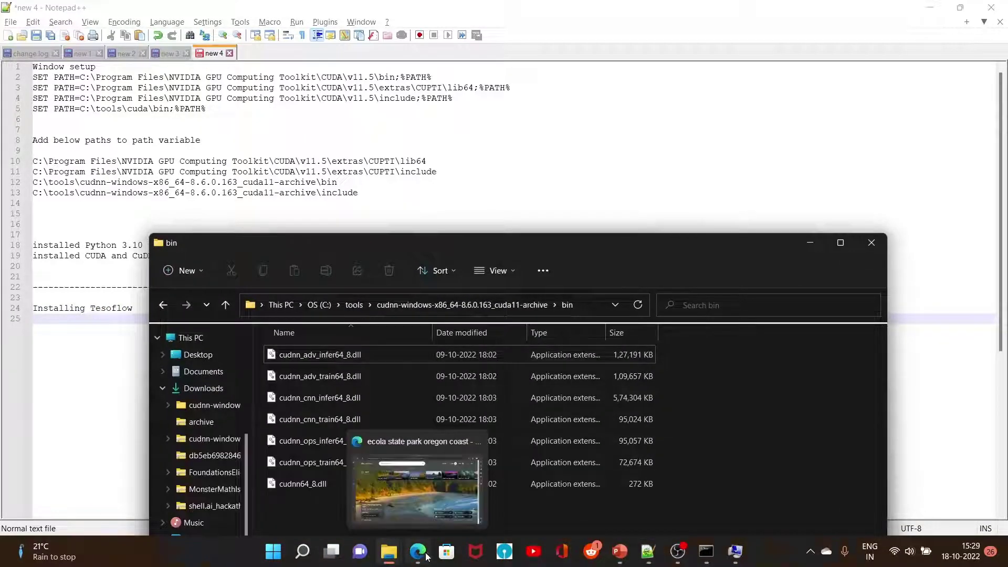
pyautogui.click(420, 498)
pyautogui.moveTo(22, 85)
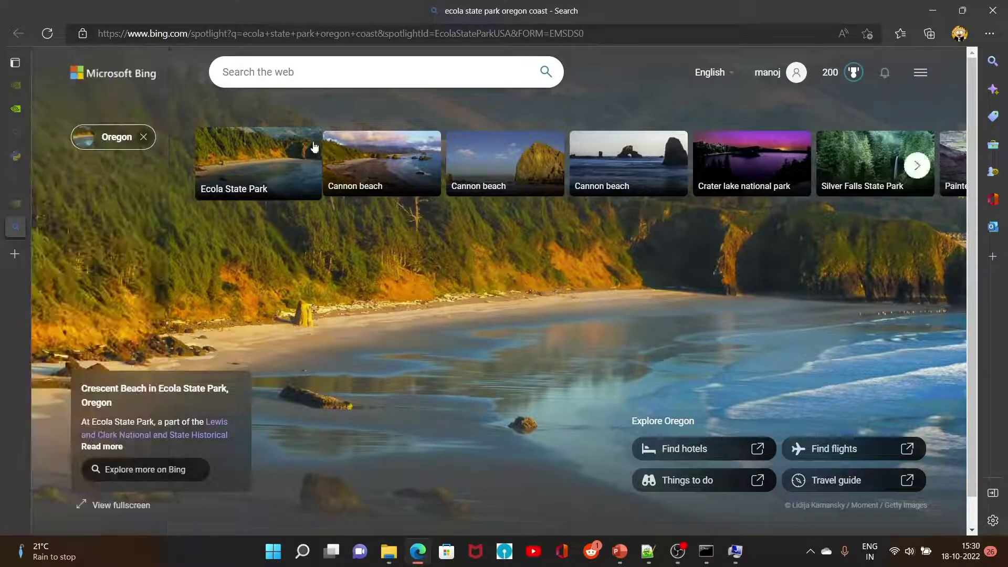
pyautogui.click(344, 29)
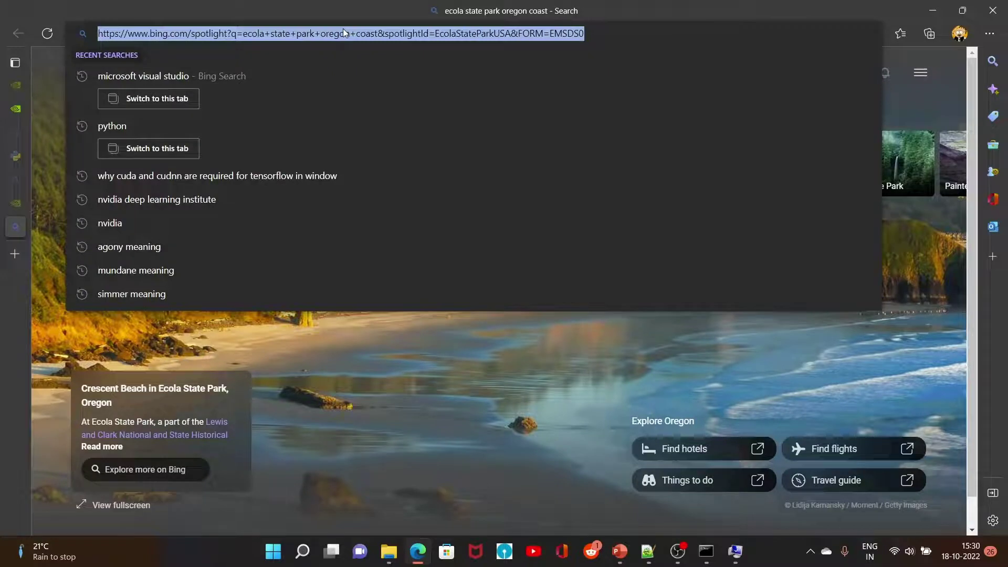
pyautogui.write('tw')
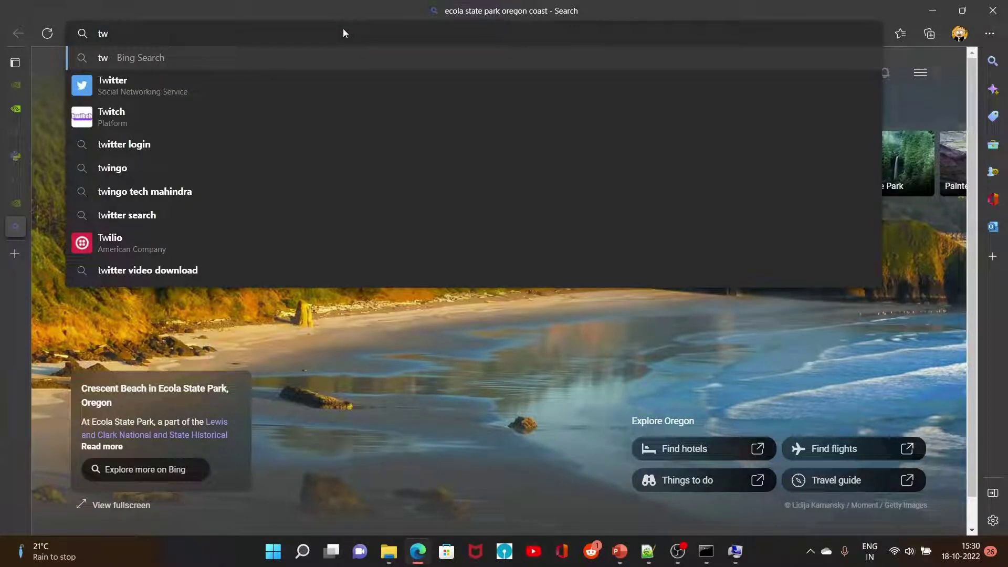
pyautogui.press('BackSpace')
pyautogui.write('e')
pyautogui.click(294, 59)
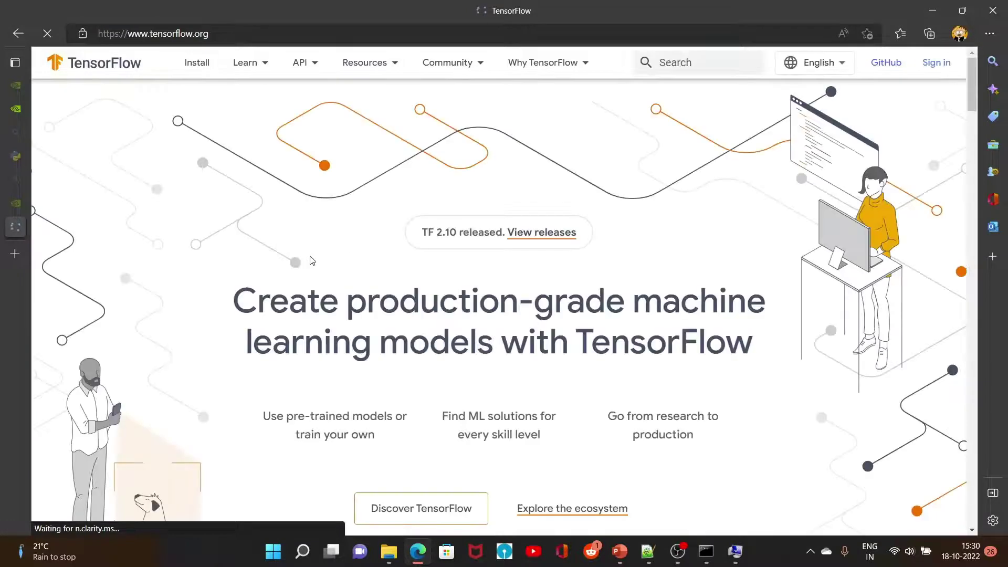
# Step: Open TensorFlow's install page, go to the Windows build-from-source guide, and follow its GPU support link
pyautogui.click(197, 62)
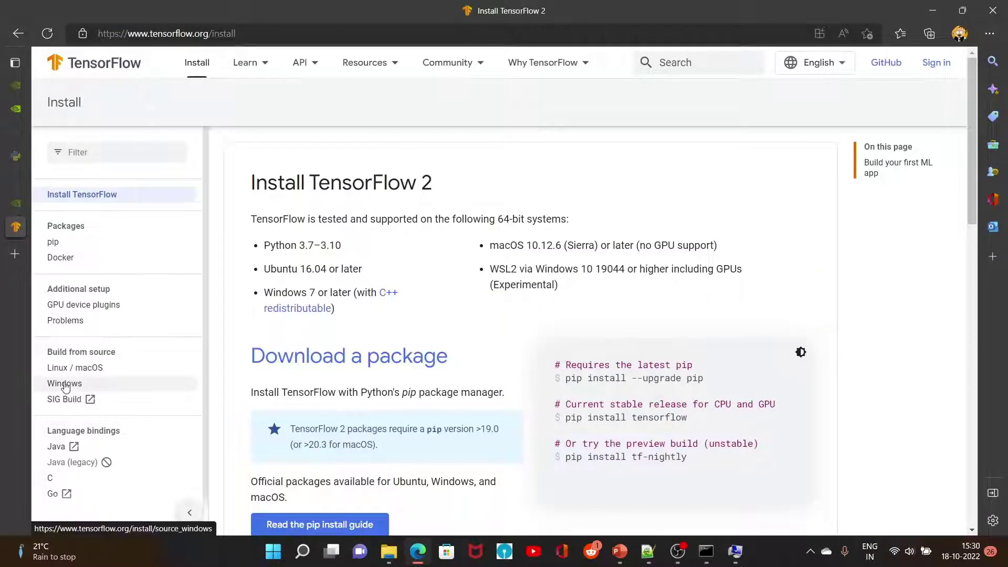
pyautogui.click(64, 384)
pyautogui.scroll(-5, 451, 286)
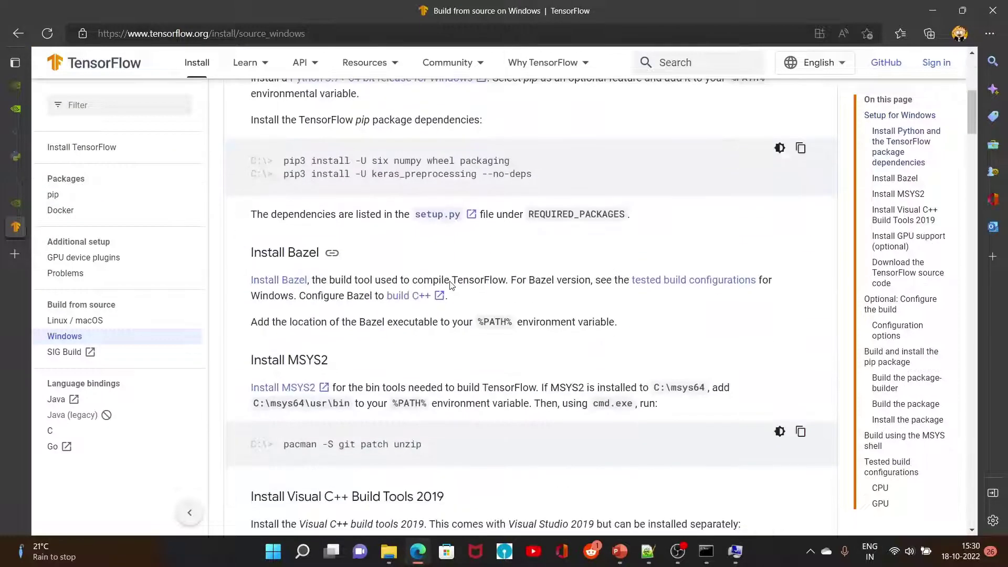
pyautogui.scroll(-5, 450, 286)
pyautogui.scroll(-5, 451, 285)
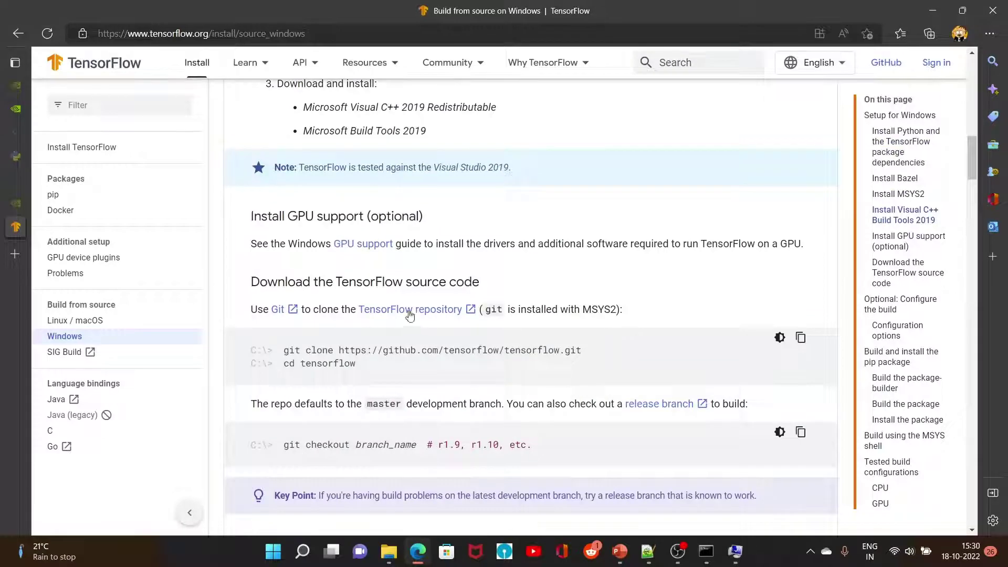
pyautogui.click(362, 249)
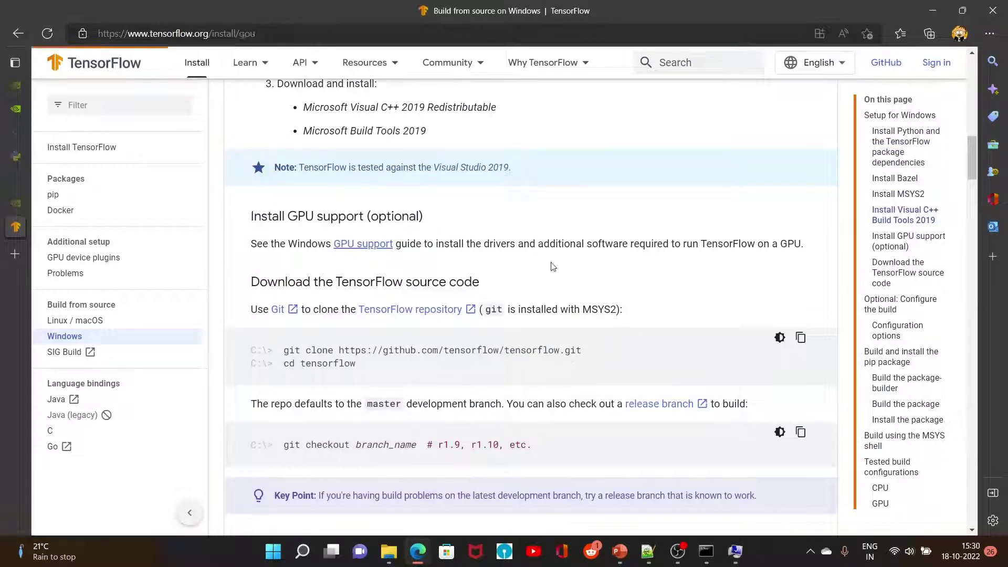
# Step: Review the pip guide's software requirements and step-by-step instructions, and highlight the "Install Miniconda" heading
pyautogui.scroll(-10, 566, 262)
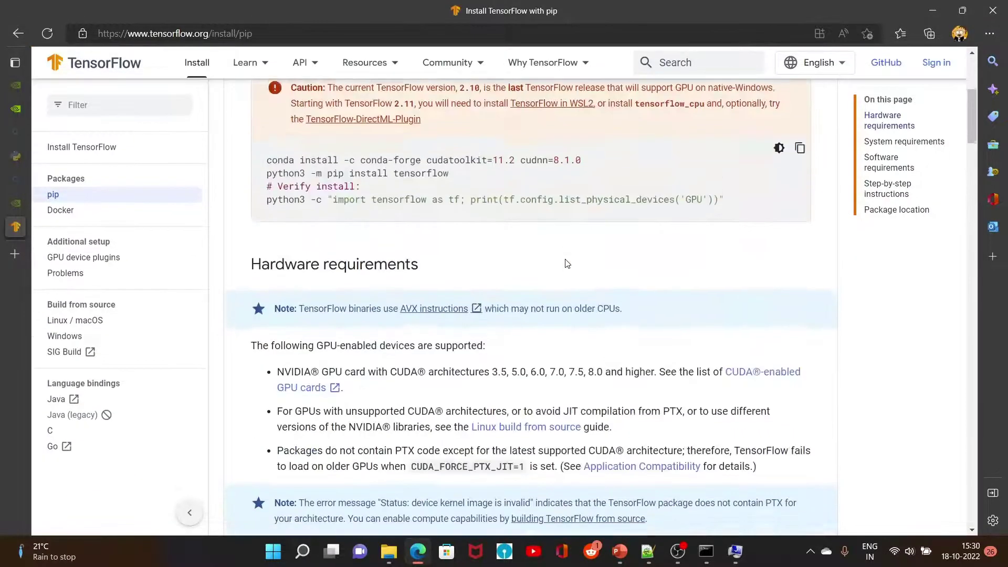
pyautogui.scroll(-12, 568, 263)
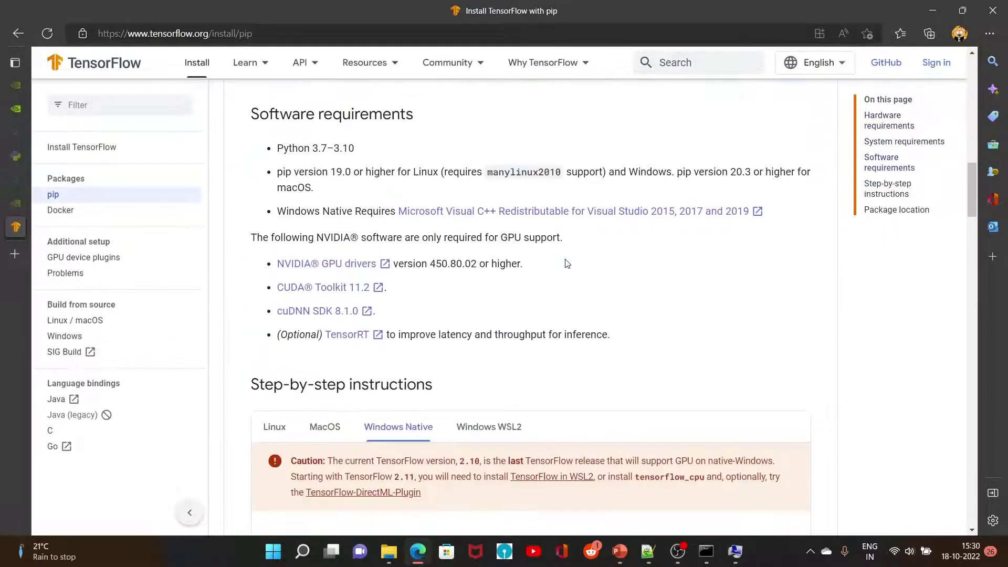
pyautogui.scroll(-5, 566, 263)
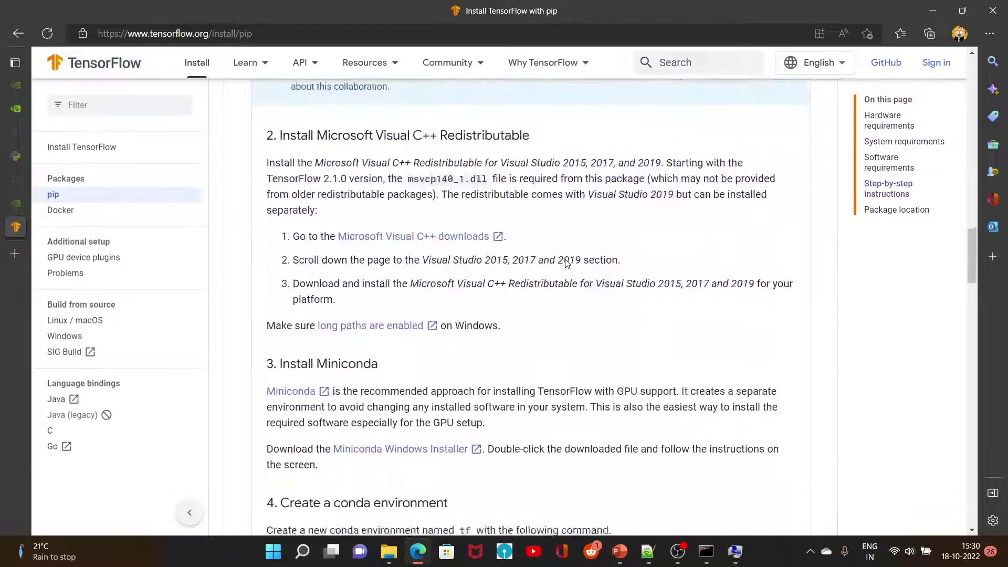
pyautogui.moveTo(386, 156); pyautogui.dragTo(275, 158)
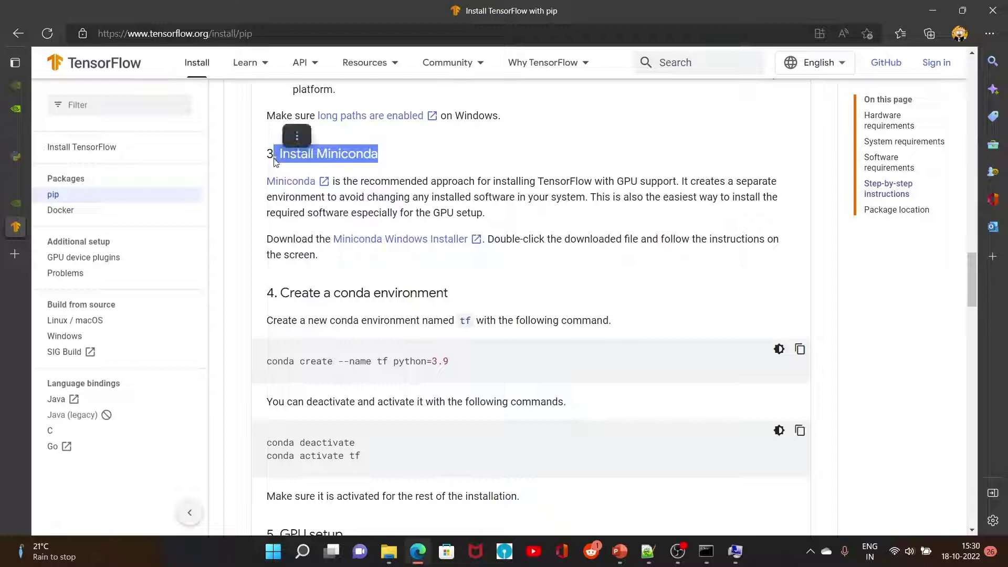
# Step: Open a new browser tab
pyautogui.moveTo(15, 261)
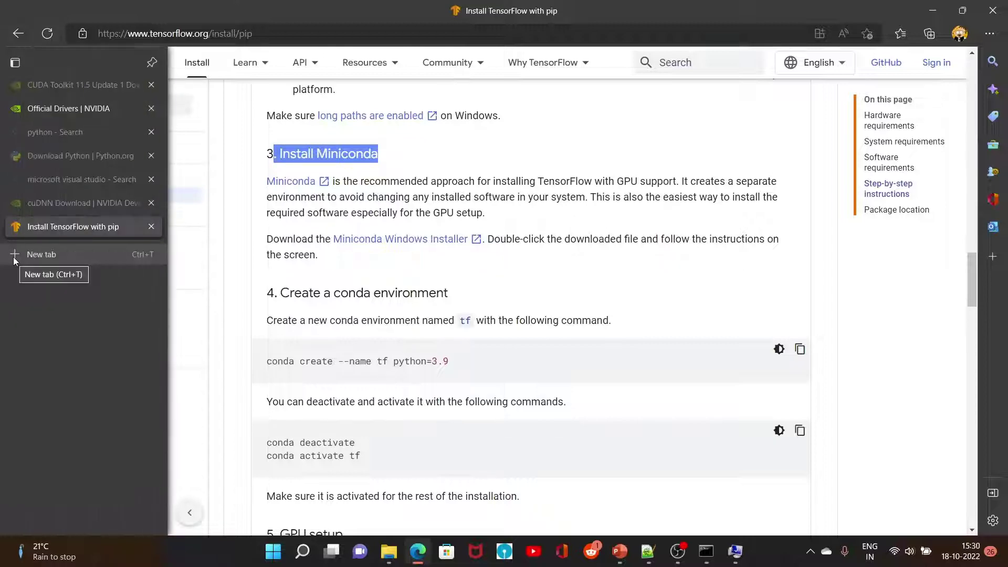
pyautogui.click(52, 254)
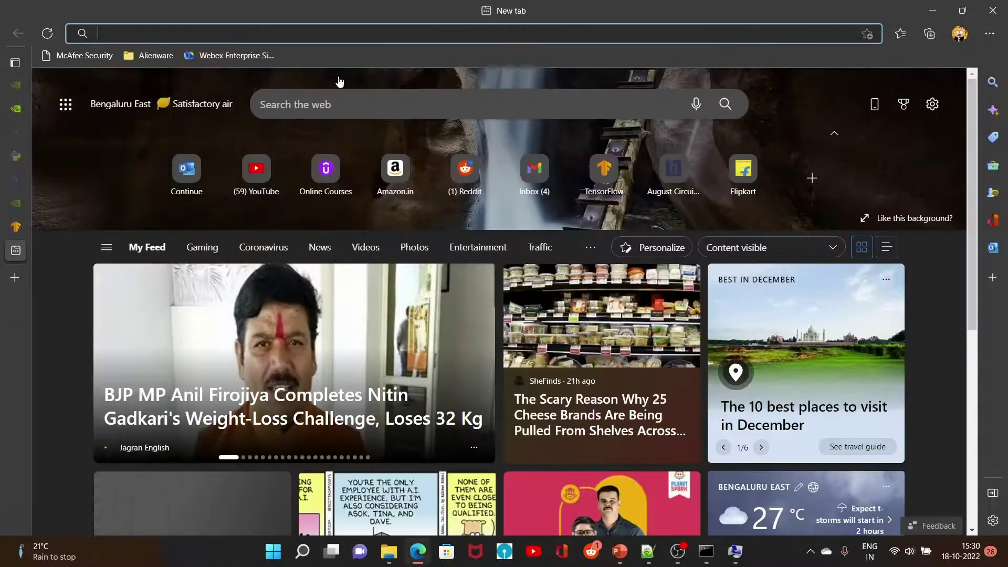
pyautogui.click(288, 30)
pyautogui.write('anandilife.com')
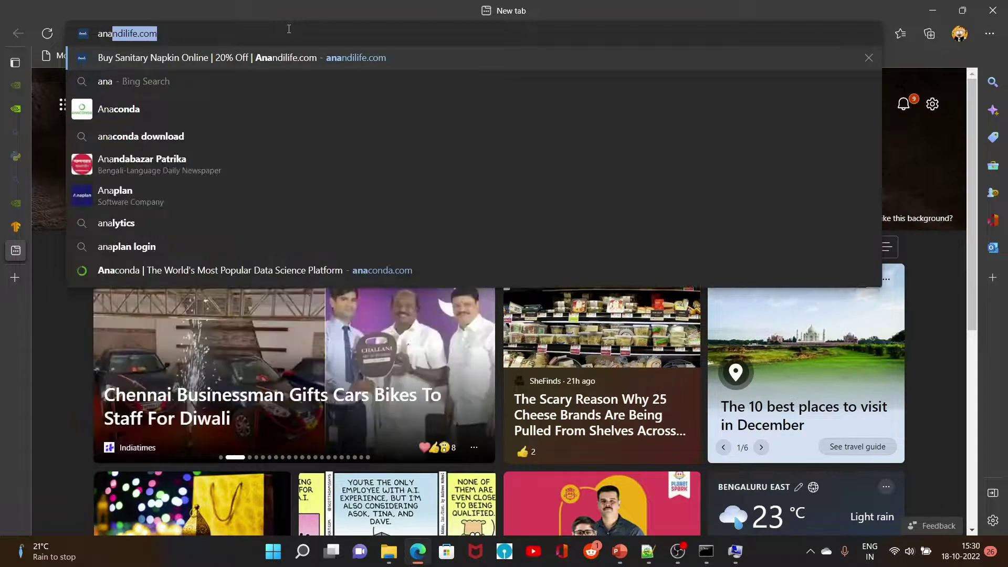
pyautogui.press('Return')
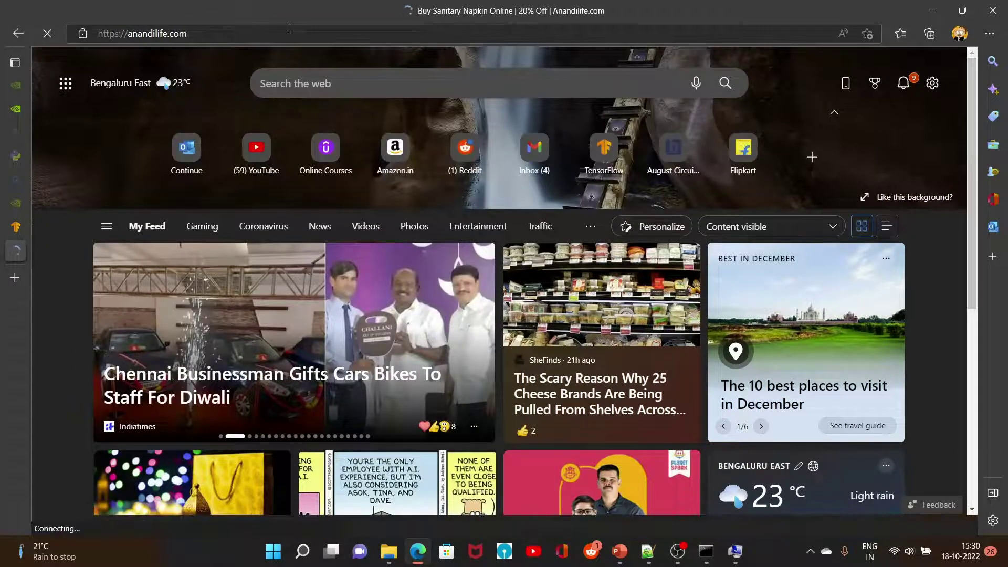
# Step: Open the Anaconda website, anaconda.com, in the current tab
pyautogui.click(249, 33)
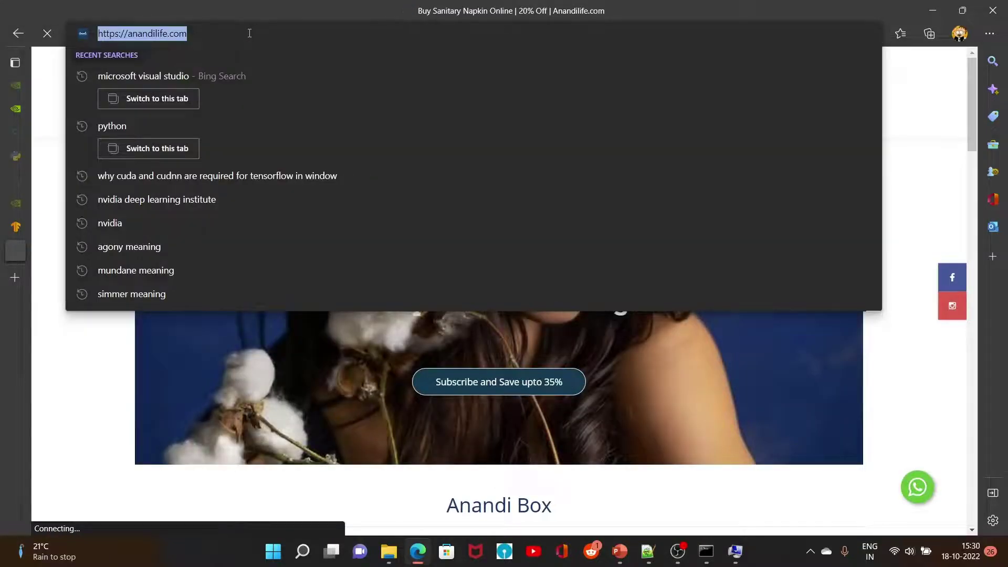
pyautogui.write('ana')
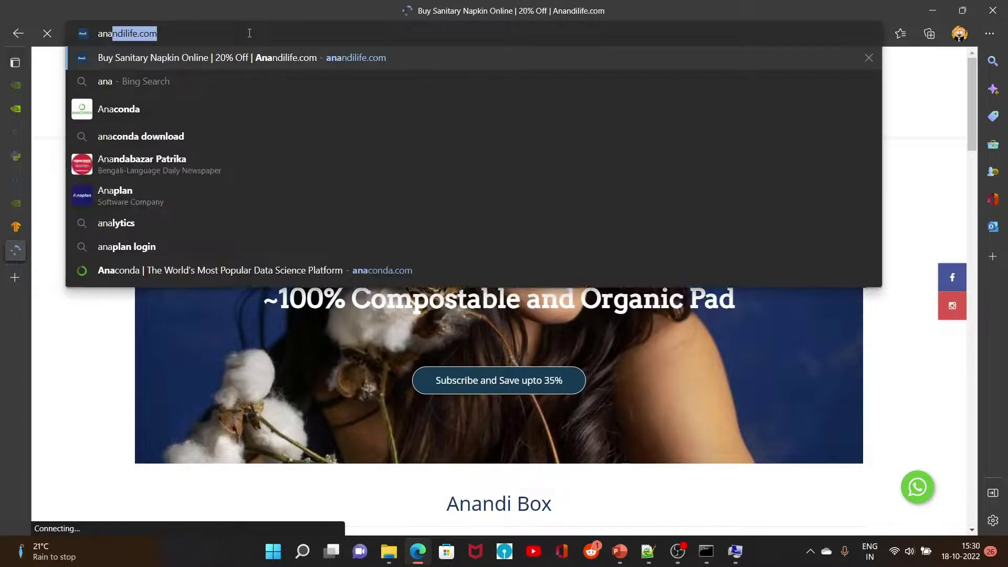
pyautogui.write('con')
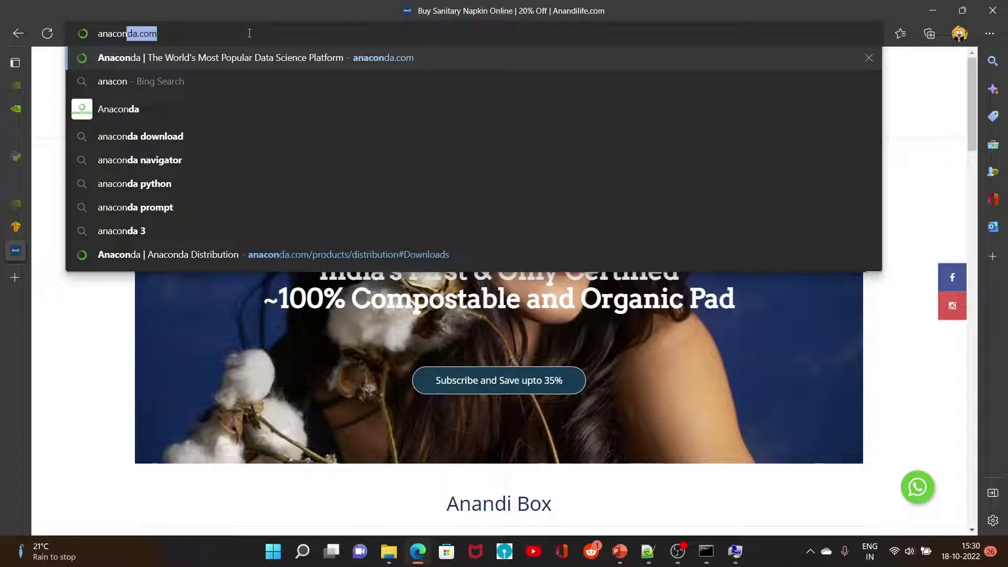
pyautogui.press('Right')
pyautogui.press('Return')
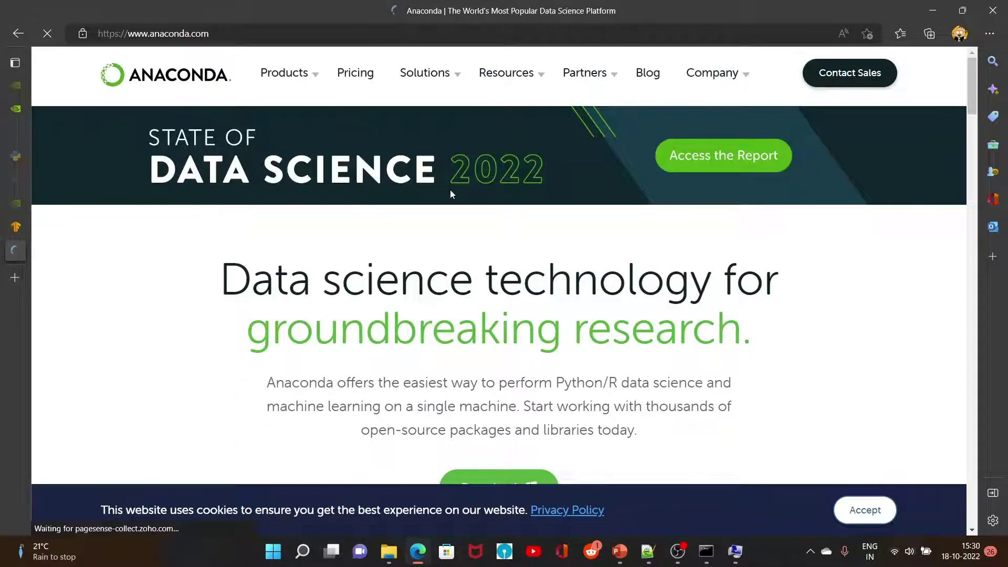
# Step: Review the Windows download section on Anaconda's home page, highlighting the Python version bundled with the installer
pyautogui.scroll(-5, 458, 194)
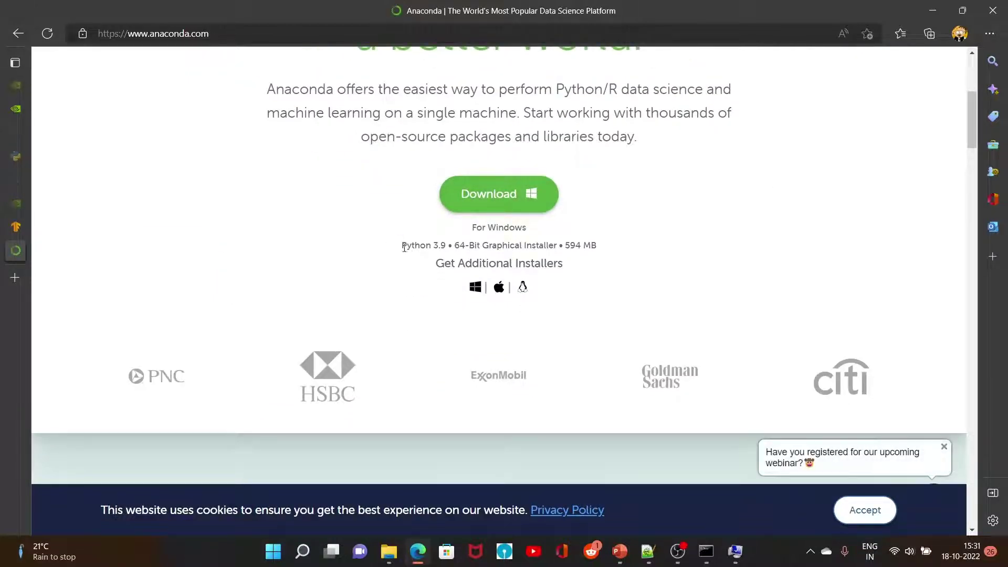
pyautogui.moveTo(402, 247); pyautogui.dragTo(451, 247)
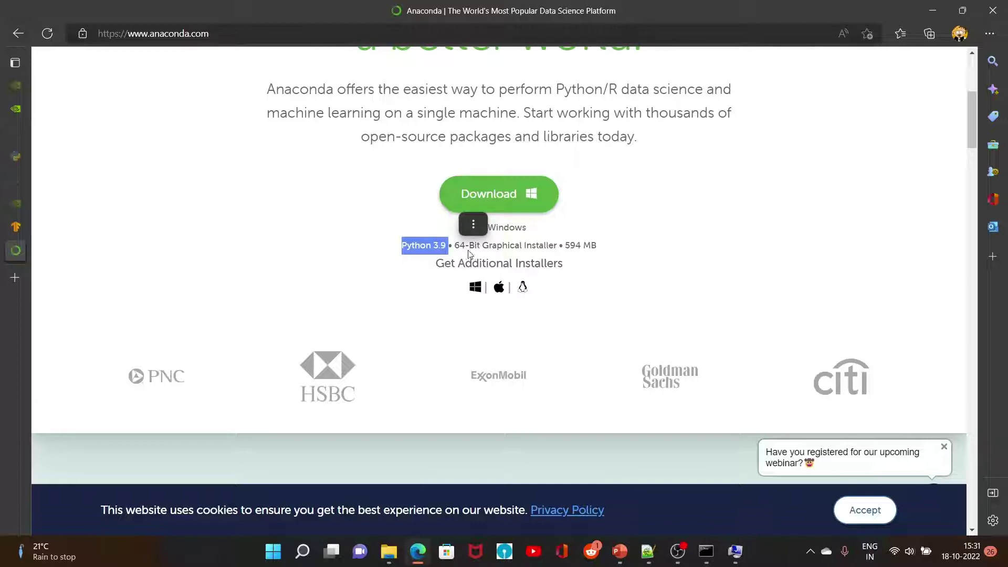
pyautogui.click(637, 244)
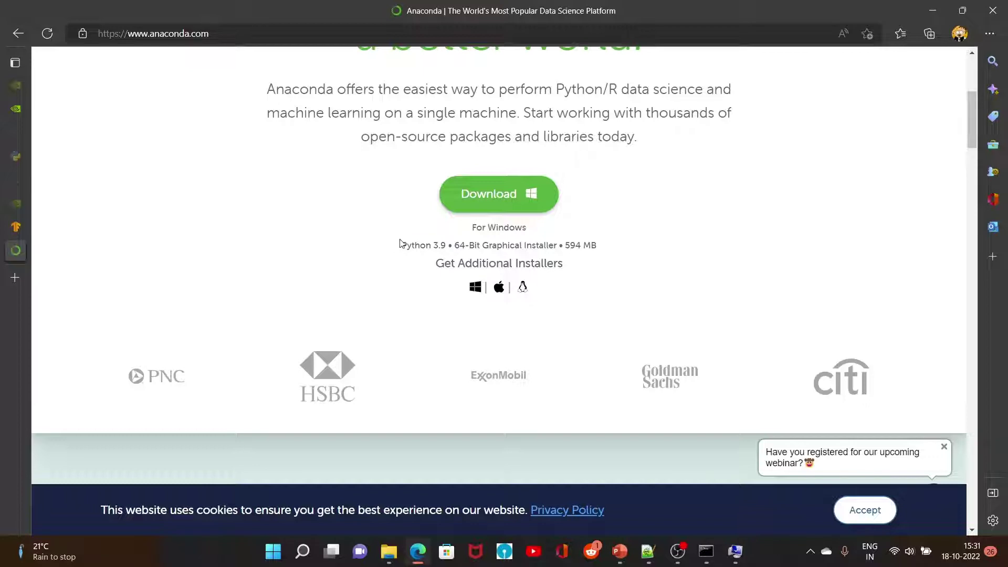
pyautogui.moveTo(402, 245); pyautogui.dragTo(567, 222)
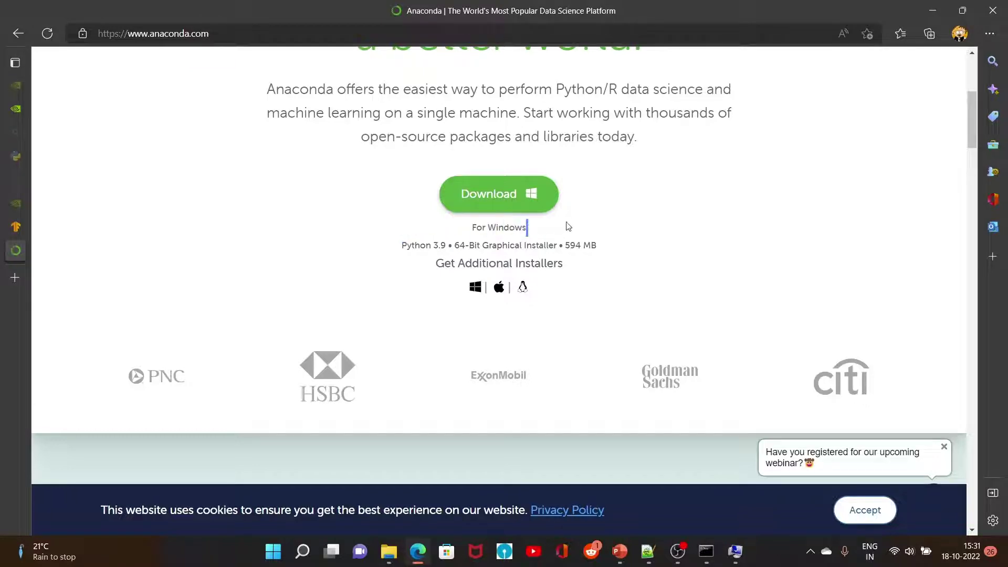
pyautogui.click(642, 252)
pyautogui.scroll(5, 401, 253)
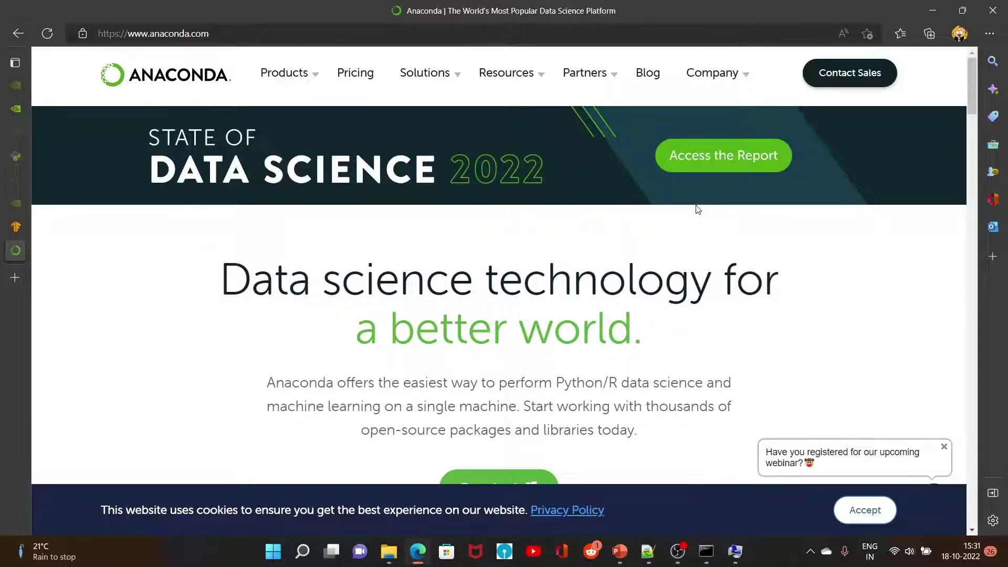
# Step: Minimize the browser, copy the Python310 folder entry from the user Path environment variable, and close the system dialogs without changes
pyautogui.click(939, 11)
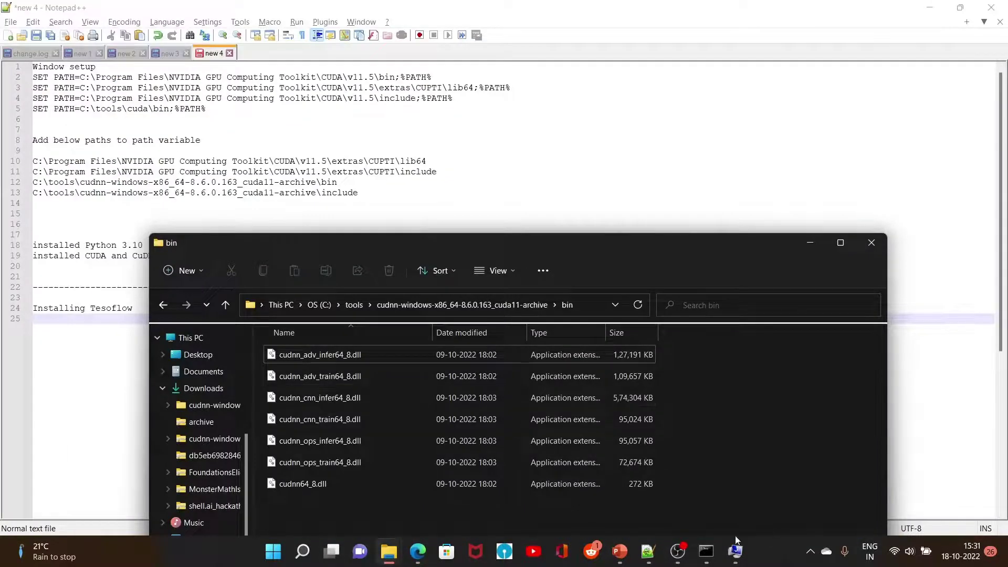
pyautogui.moveTo(736, 541)
pyautogui.click(735, 479)
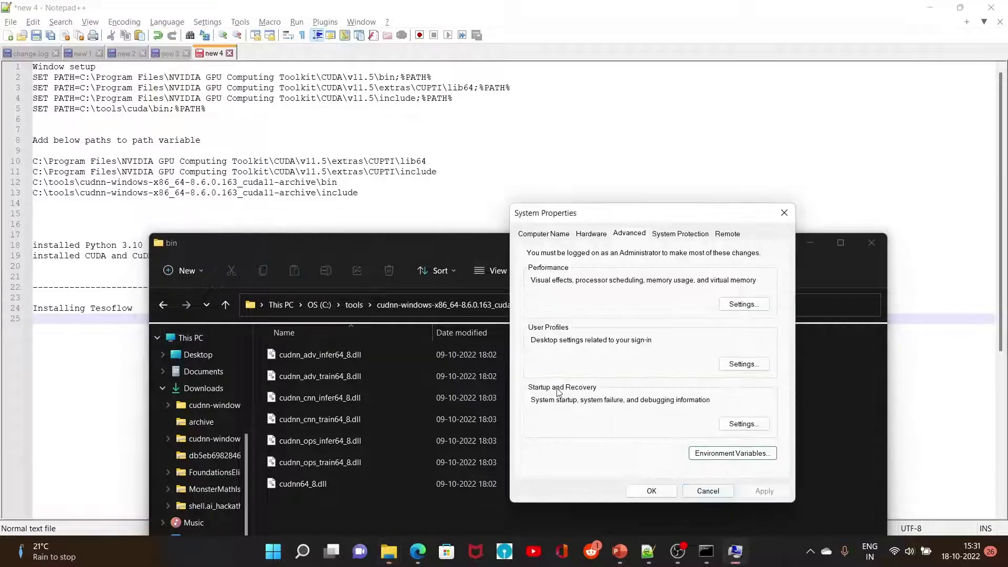
pyautogui.click(744, 455)
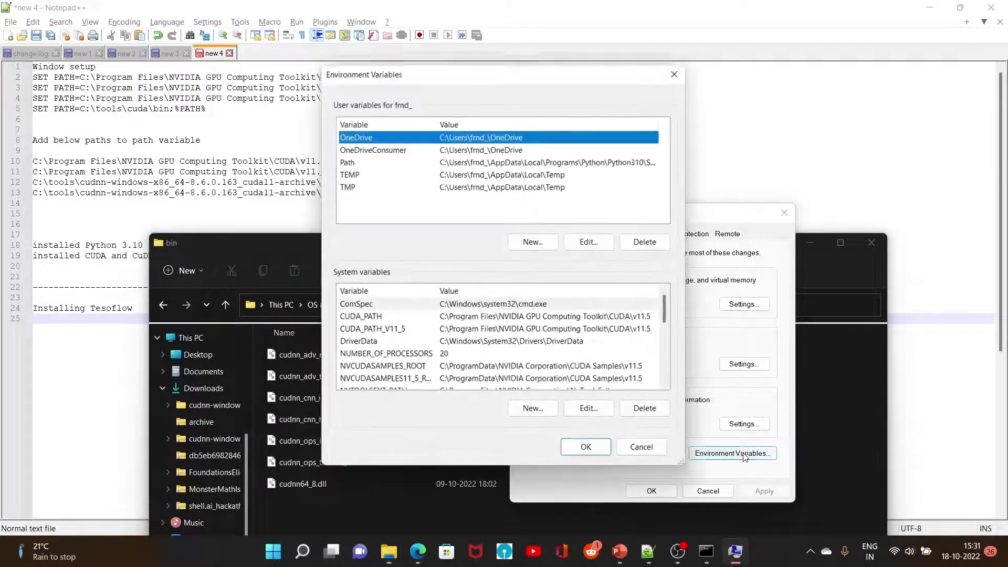
pyautogui.click(562, 162)
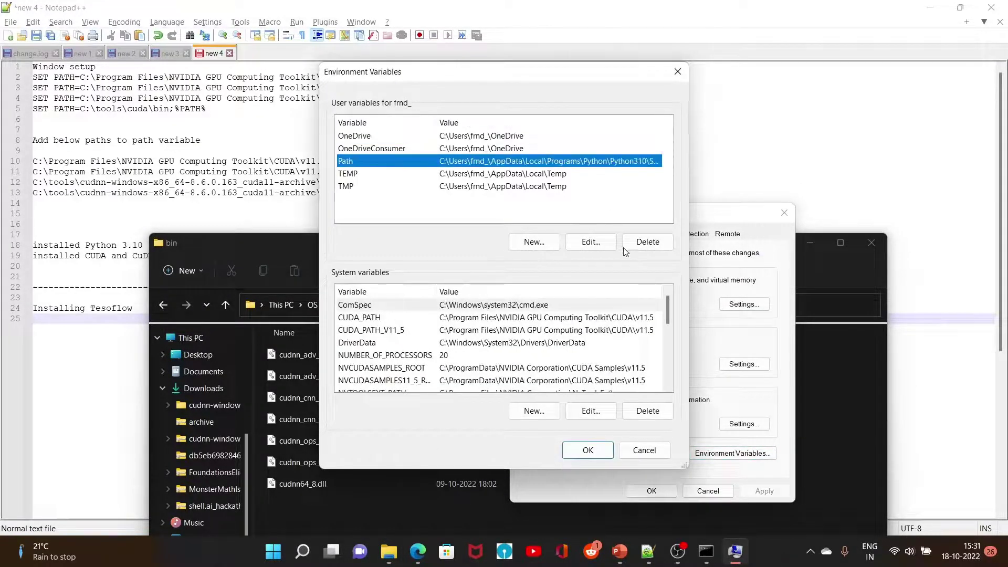
pyautogui.click(593, 244)
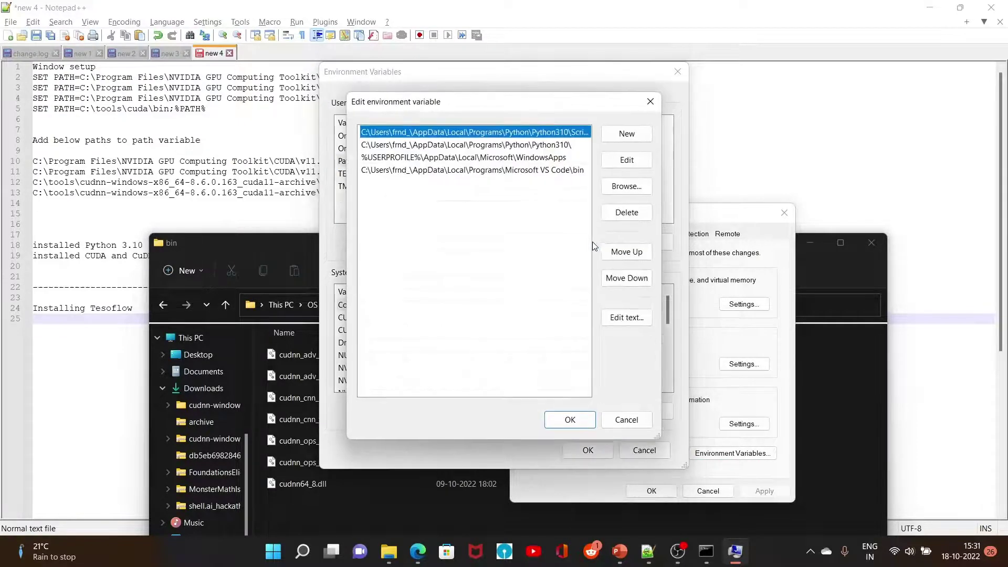
pyautogui.click(549, 149)
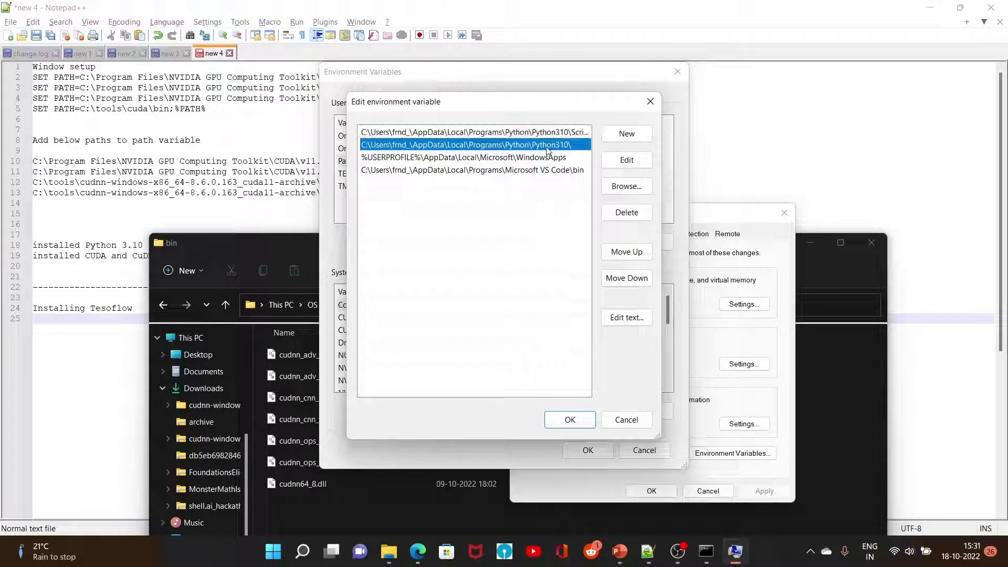
pyautogui.click(628, 163)
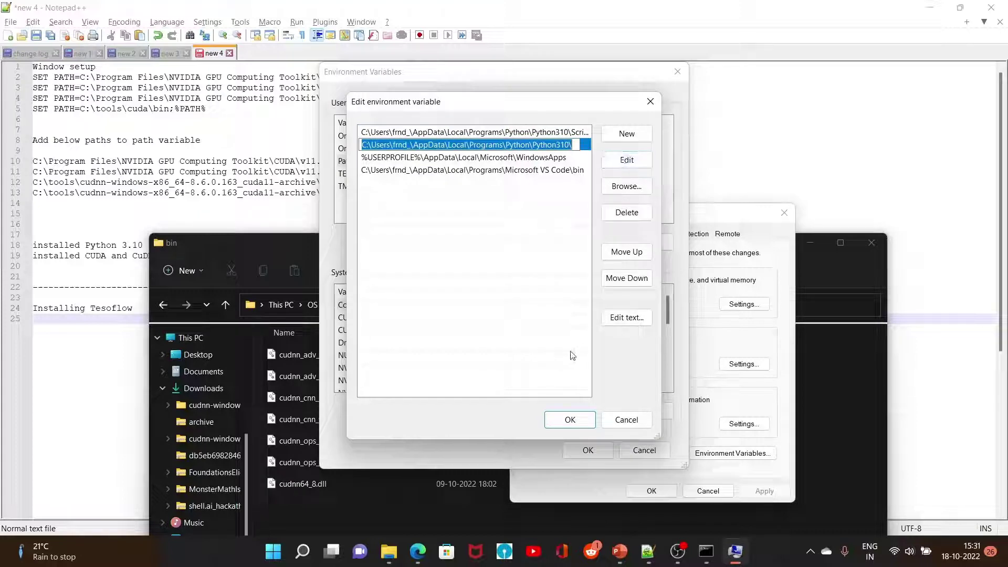
pyautogui.click(626, 420)
pyautogui.click(660, 456)
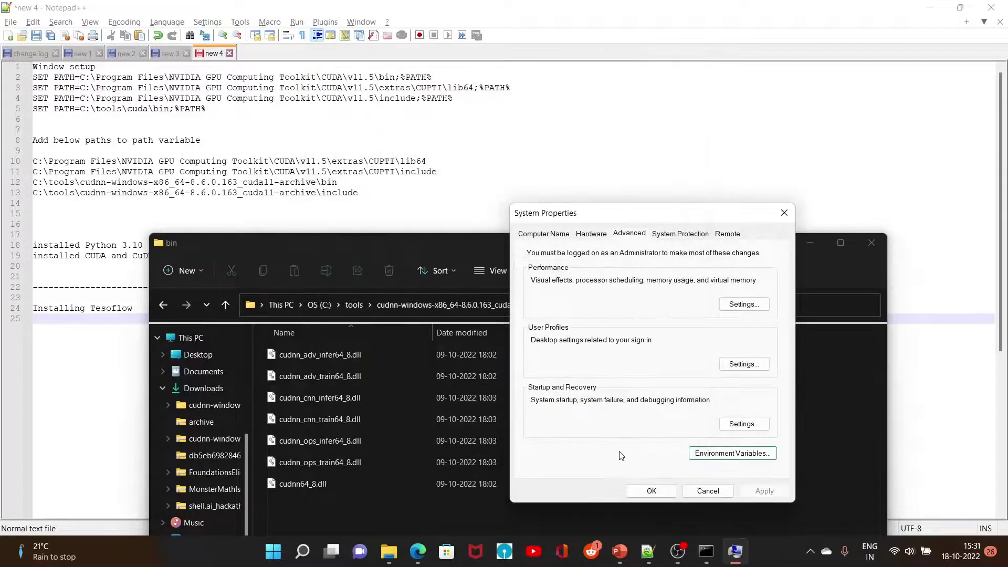
pyautogui.click(708, 492)
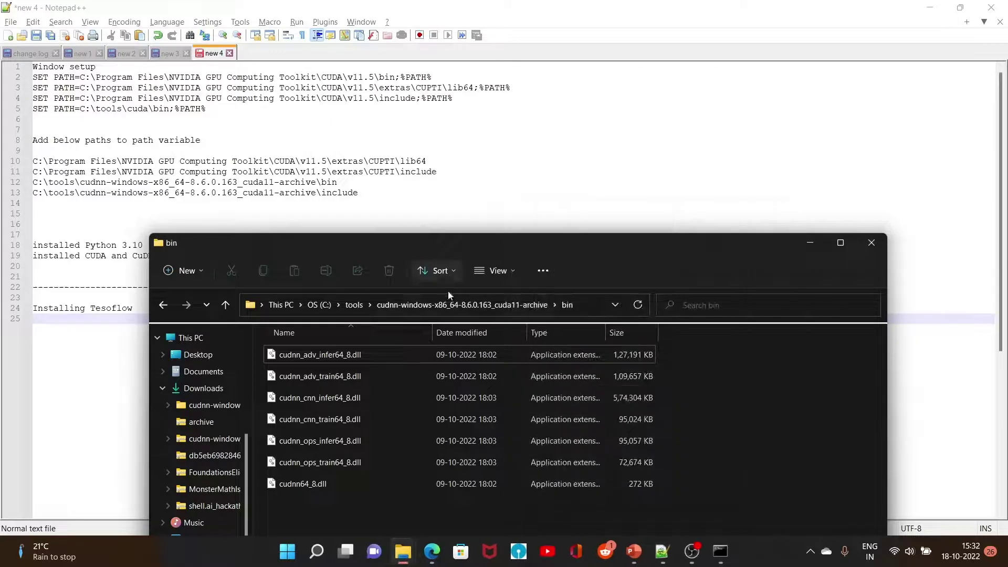
# Step: Go to the copied Python310 folder in File Explorer, move the window higher on the screen, and copy the folder's full path
pyautogui.click(588, 301)
pyautogui.write('C:\\Users\\manoj acharya\\AppData\\Local\\Programs\\Python\\Python310\\')
pyautogui.press('Return')
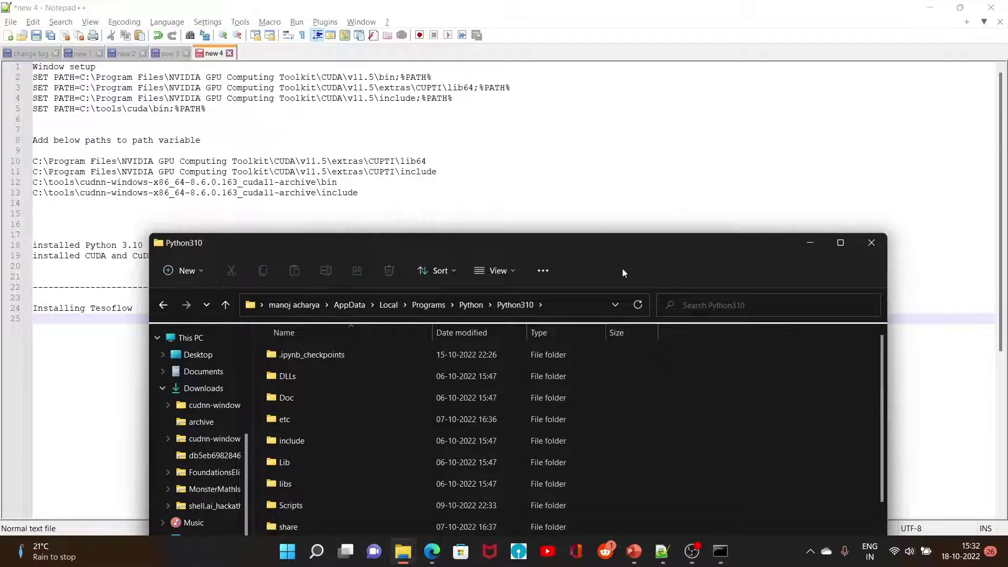
pyautogui.moveTo(752, 241); pyautogui.dragTo(756, 66)
pyautogui.click(572, 131)
pyautogui.hotkey('ctrl', 'c')
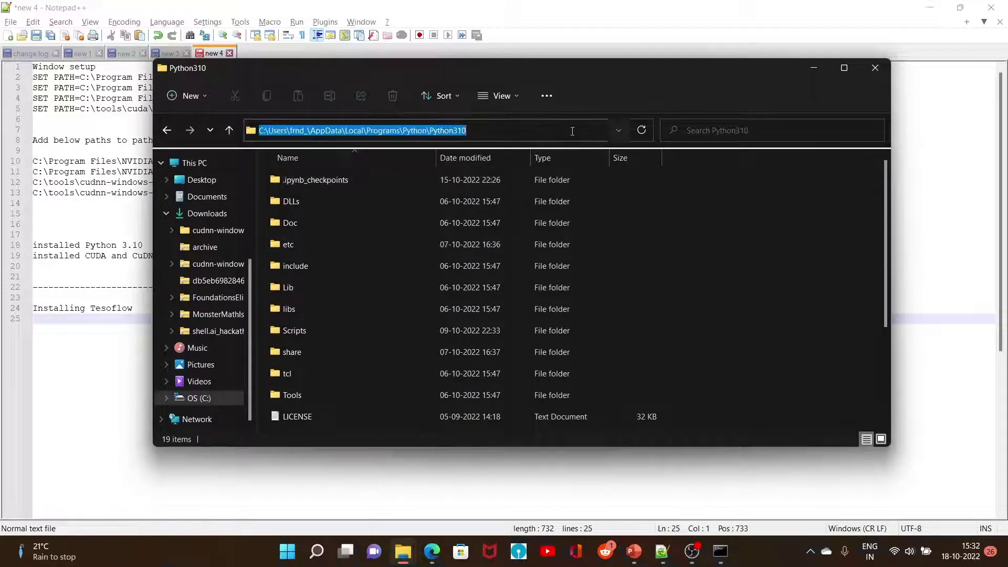
# Step: Change the Command Prompt's directory to the copied Python310 folder path with cd, and minimize the Command Prompt window
pyautogui.click(720, 551)
pyautogui.scroll(-4, 402, 373)
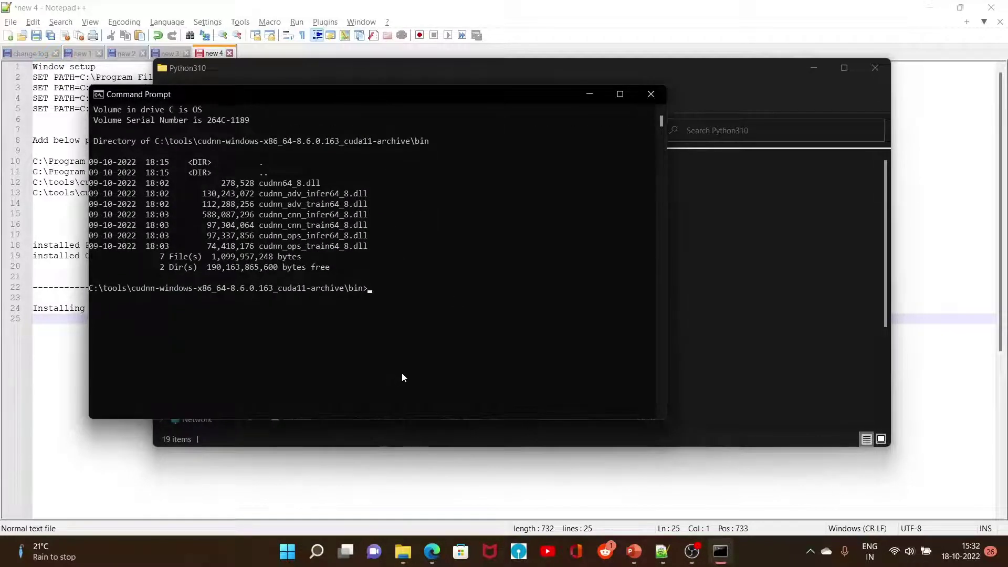
pyautogui.write('cd')
pyautogui.hotkey('ctrl', 'v')
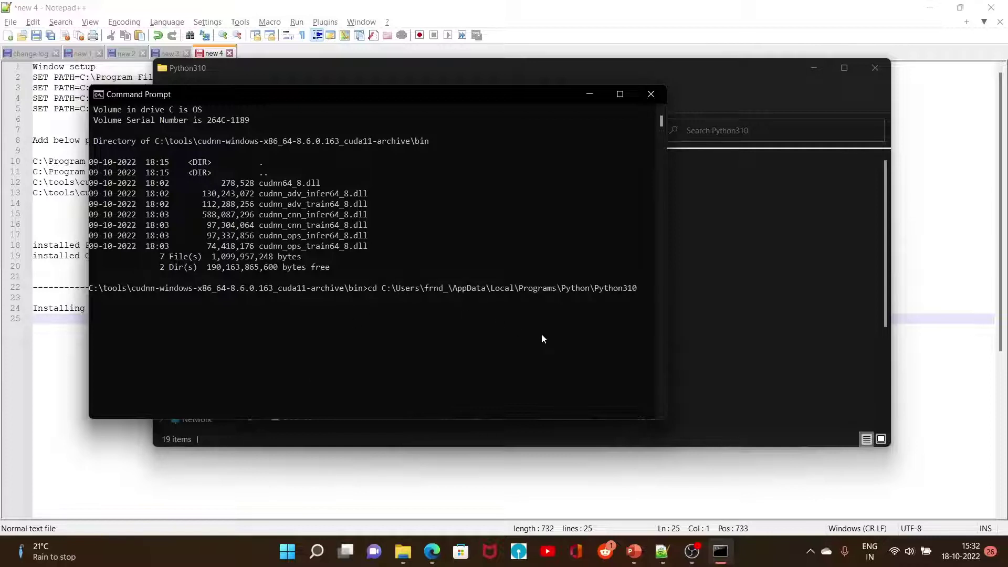
pyautogui.press('Return')
pyautogui.scroll(-6, 542, 338)
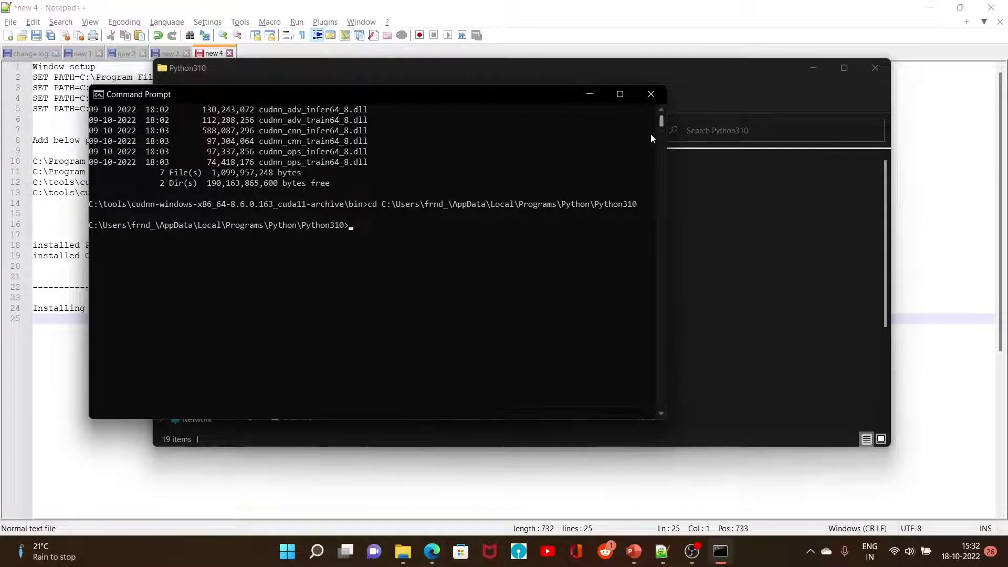
pyautogui.click(591, 94)
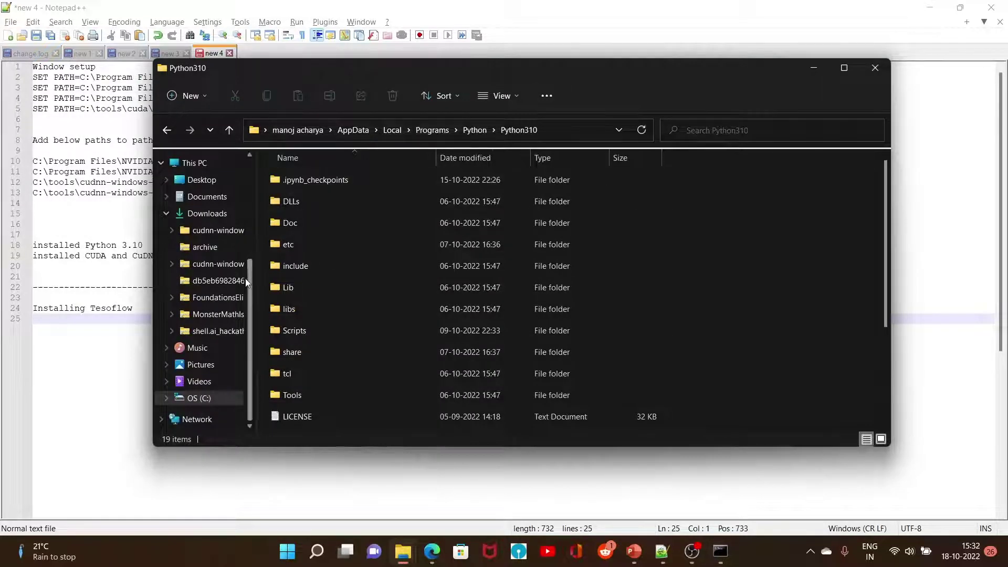
# Step: Browse from drive C: through Users and the user's profile folder to python_venvs, and select that folder's full path
pyautogui.click(198, 401)
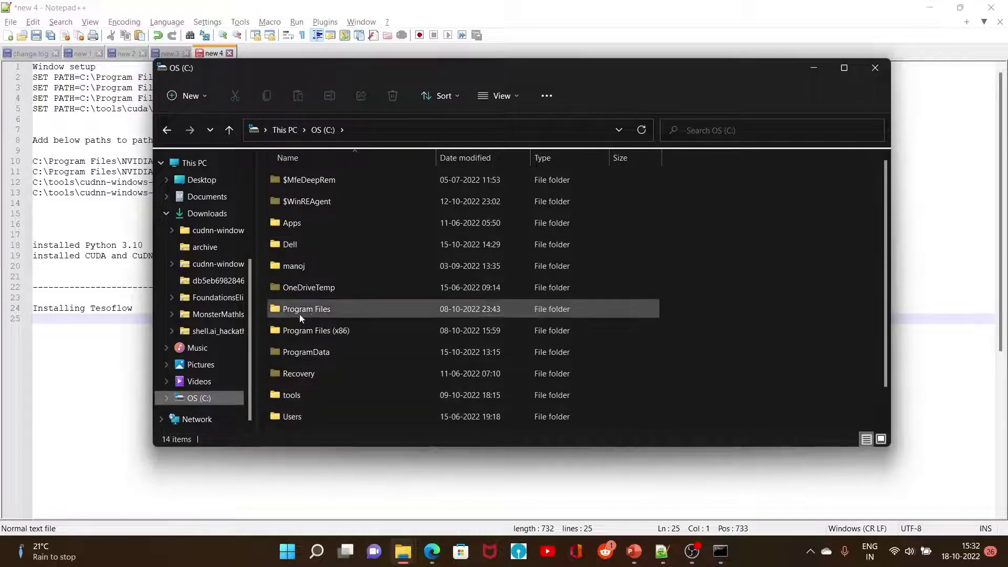
pyautogui.doubleClick(299, 418)
pyautogui.doubleClick(297, 202)
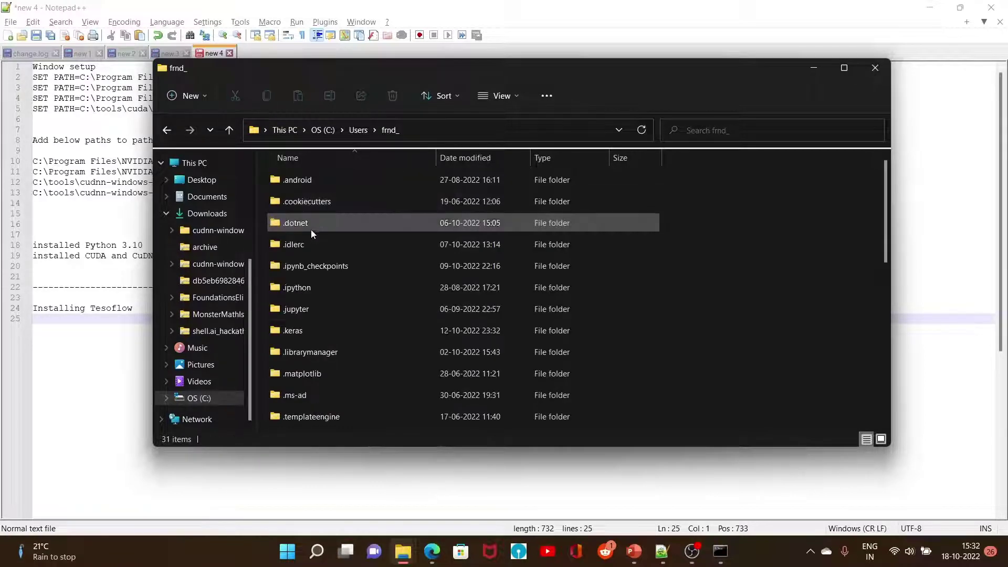
pyautogui.scroll(-2, 350, 330)
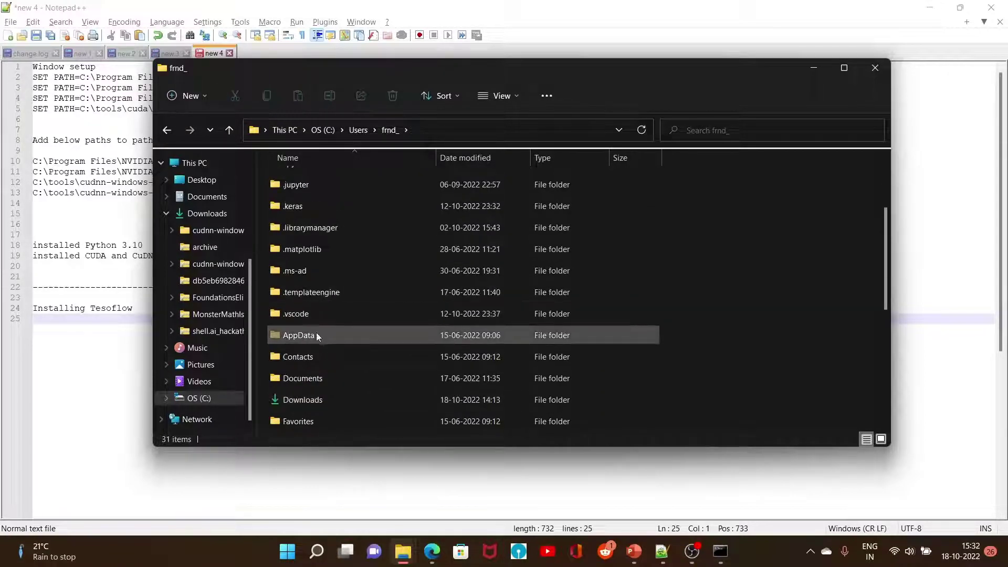
pyautogui.scroll(-4, 330, 371)
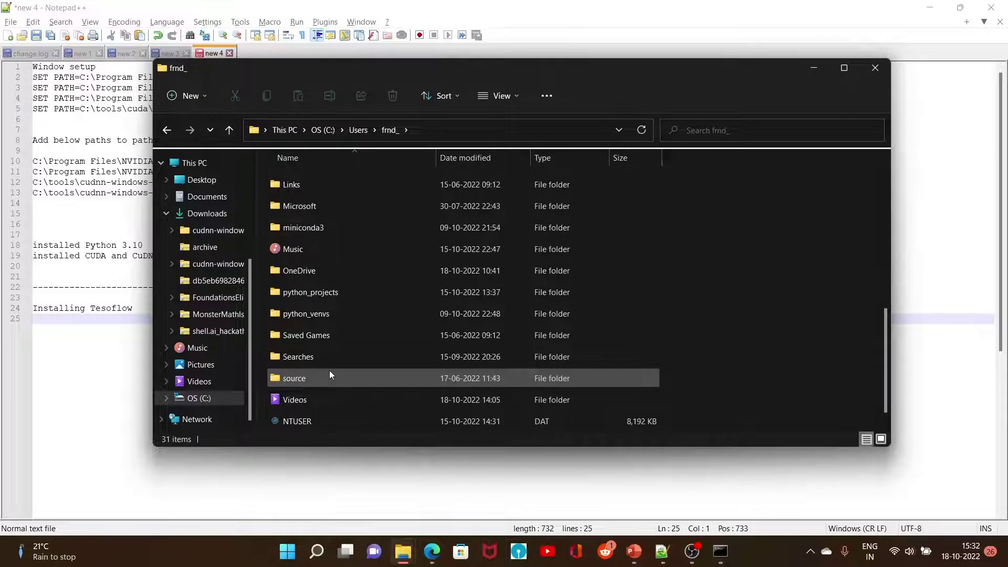
pyautogui.doubleClick(291, 314)
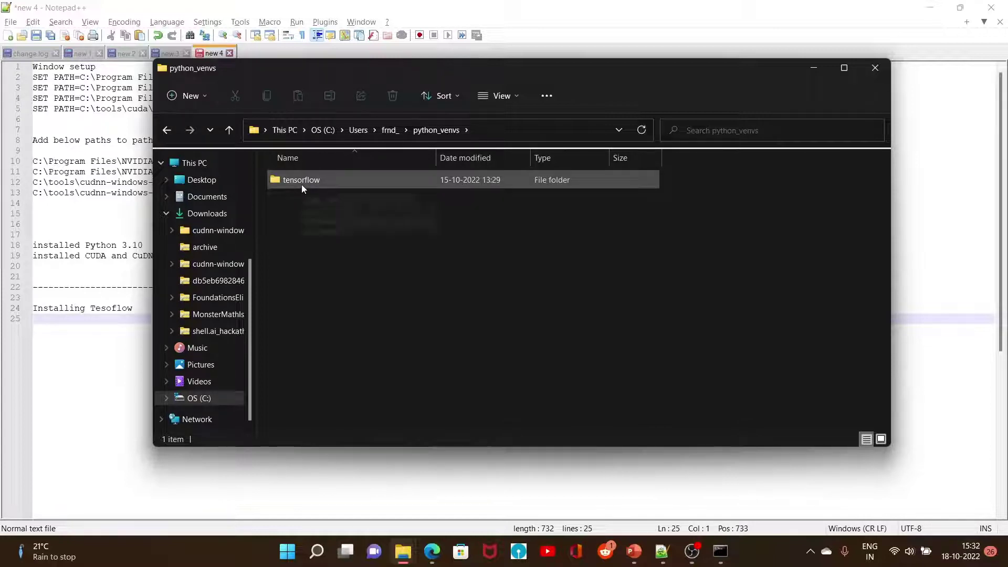
pyautogui.moveTo(302, 188)
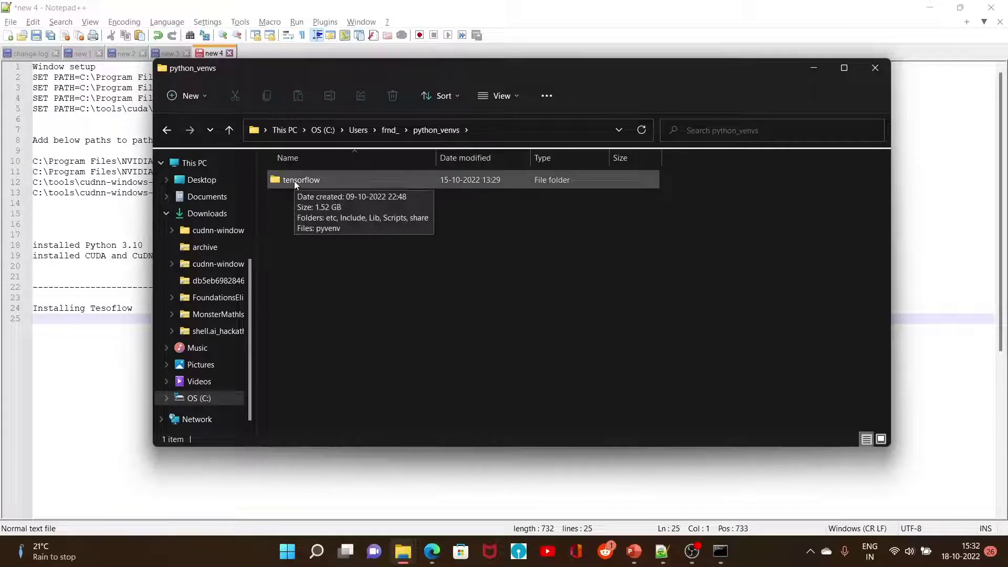
pyautogui.click(487, 131)
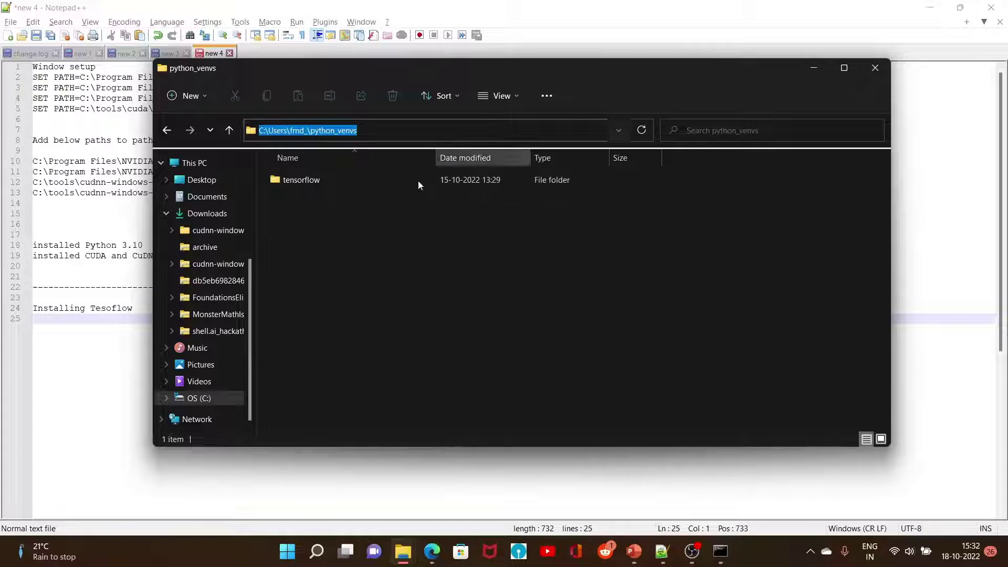
# Step: Open the Scripts folder inside the tensorflow virtual environment folder and copy its full path
pyautogui.click(334, 222)
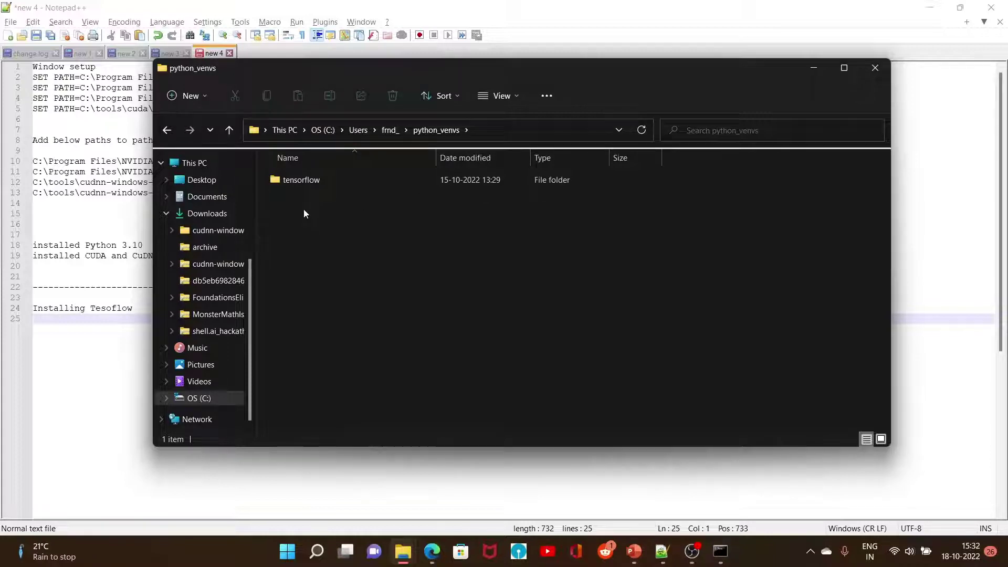
pyautogui.doubleClick(282, 183)
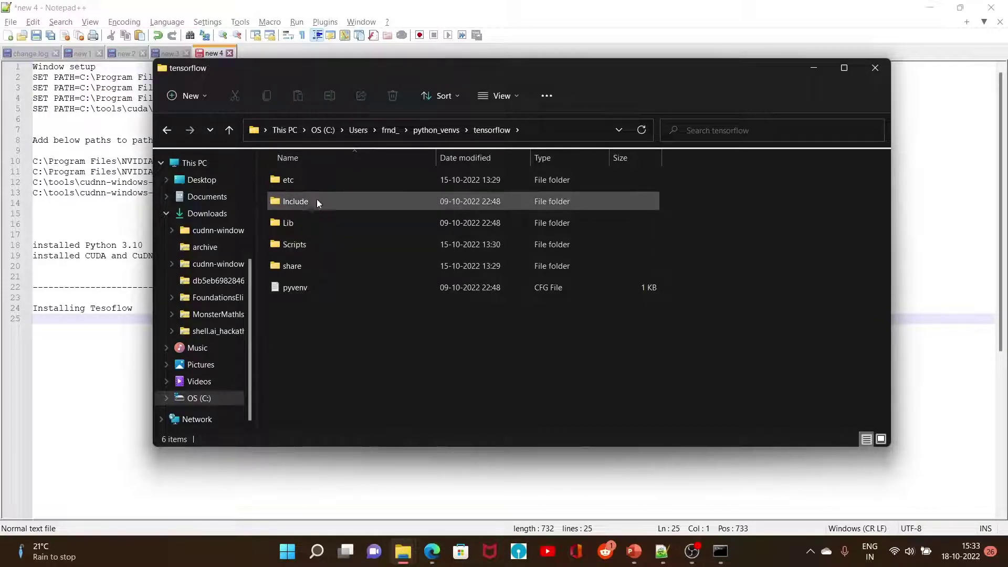
pyautogui.doubleClick(310, 244)
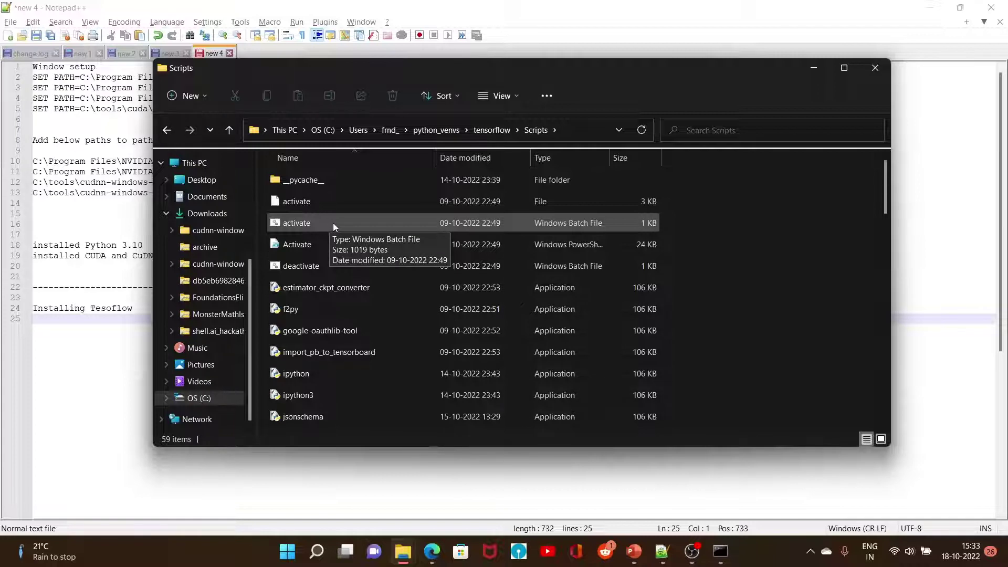
pyautogui.click(574, 130)
pyautogui.hotkey('ctrl', 'c')
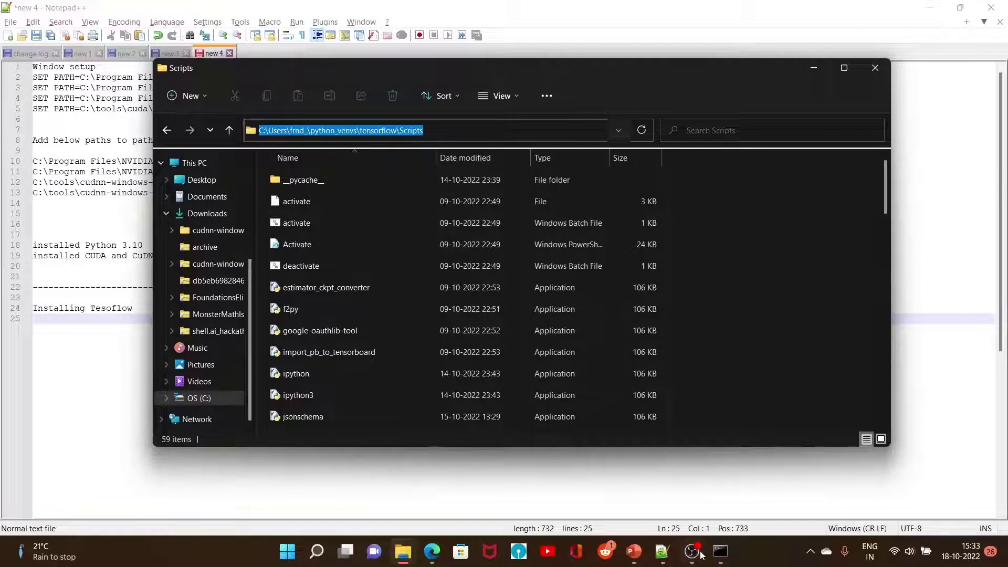
# Step: Activate the tensorflow virtual environment in the Command Prompt by running the copied Scripts path followed by \activate
pyautogui.click(720, 551)
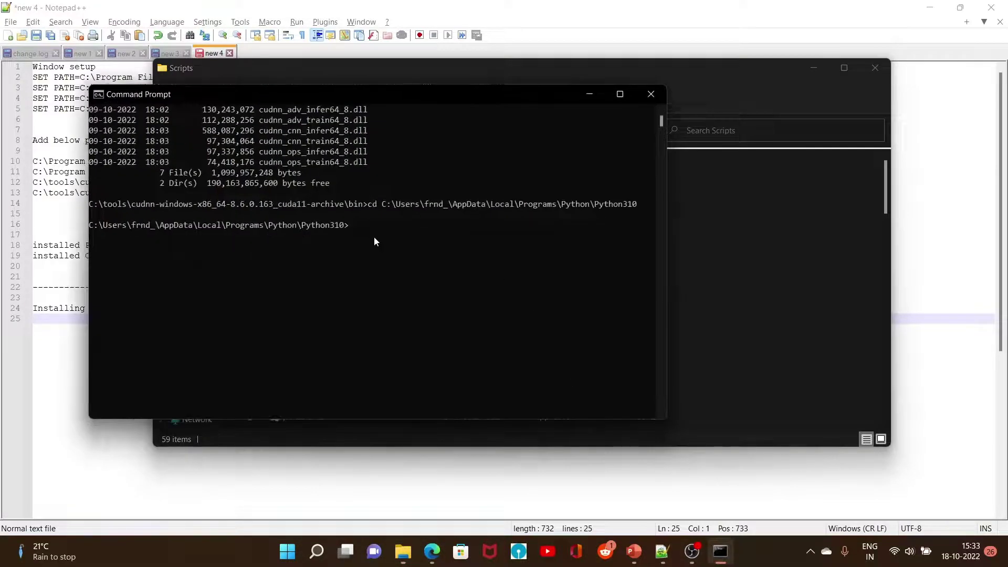
pyautogui.hotkey('ctrl', 'v')
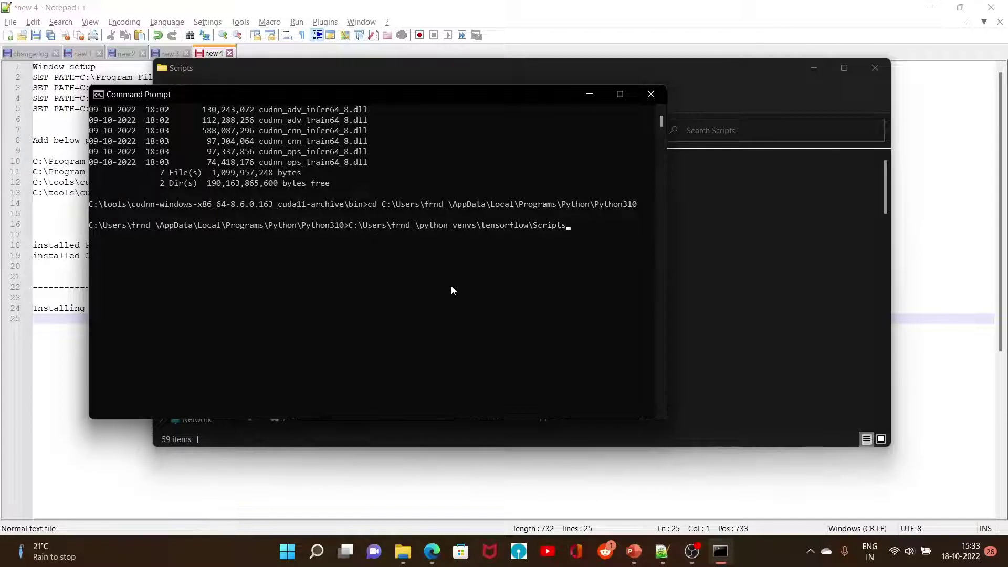
pyautogui.write('\\activate')
pyautogui.press('Return')
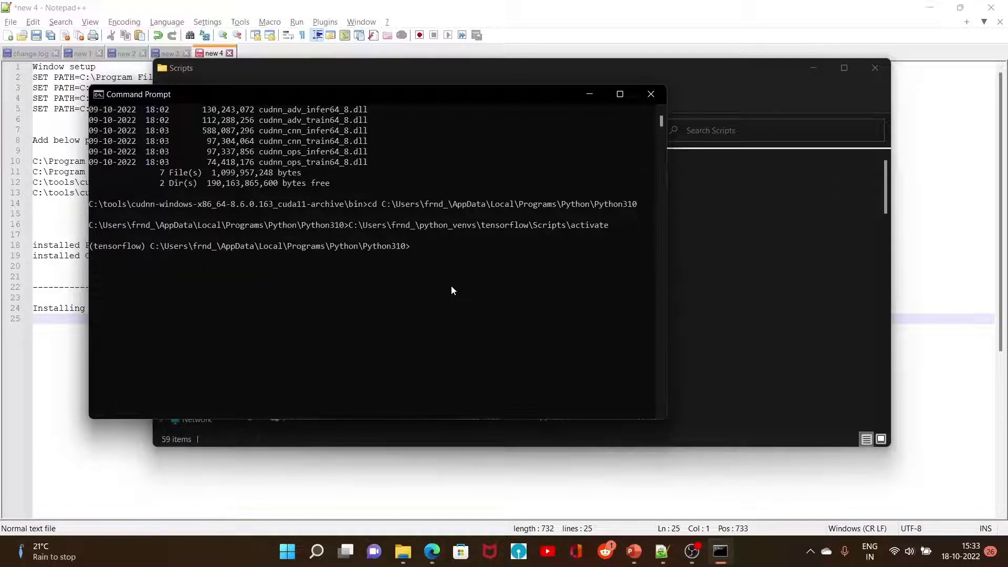
pyautogui.write('pip')
pyautogui.write(' tensrflow')
pyautogui.press('Left')
pyautogui.press('Left')
pyautogui.press('Left')
pyautogui.press('Left')
pyautogui.press('Left')
pyautogui.press('Left')
pyautogui.press('Left')
pyautogui.write('installe')
pyautogui.press('BackSpace')
pyautogui.press('Right')
pyautogui.press('Right')
pyautogui.press('Right')
pyautogui.press('Right')
pyautogui.press('Right')
pyautogui.press('Right')
pyautogui.press('Right')
pyautogui.press('Right')
pyautogui.write('_')
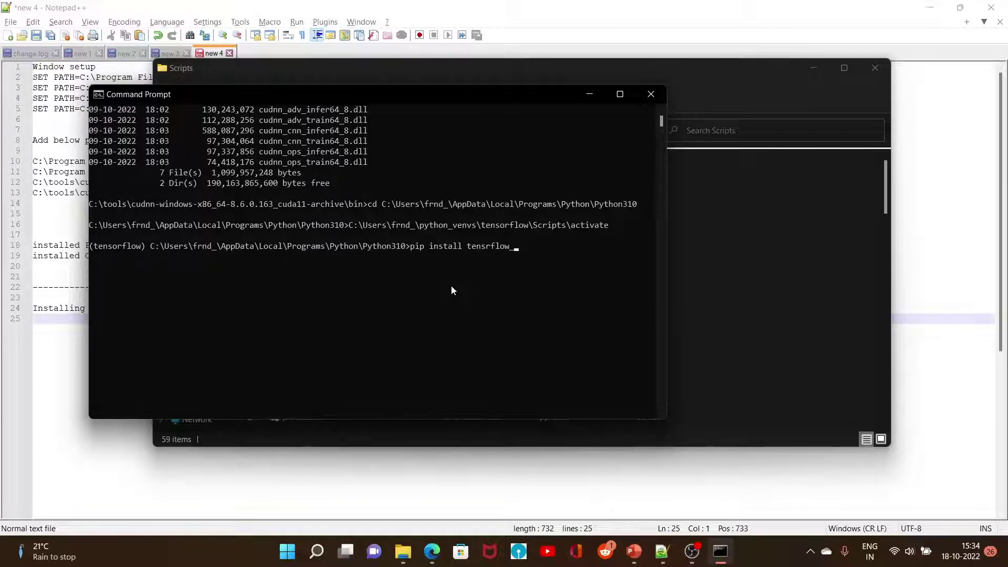
pyautogui.press('BackSpace')
pyautogui.press('BackSpace')
pyautogui.press('BackSpace')
pyautogui.press('BackSpace')
pyautogui.press('BackSpace')
pyautogui.press('BackSpace')
pyautogui.press('BackSpace')
pyautogui.press('BackSpace')
pyautogui.press('BackSpace')
pyautogui.press('BackSpace')
pyautogui.press('BackSpace')
pyautogui.press('BackSpace')
pyautogui.press('BackSpace')
pyautogui.press('BackSpace')
pyautogui.press('BackSpace')
pyautogui.press('BackSpace')
pyautogui.press('BackSpace')
pyautogui.press('BackSpace')
pyautogui.press('BackSpace')
pyautogui.press('BackSpace')
pyautogui.press('BackSpace')
# Step: Consult the TensorFlow version check in the new 3 notes in Notepad++ and run pip show tensorflow in the Command Prompt
pyautogui.write('pip')
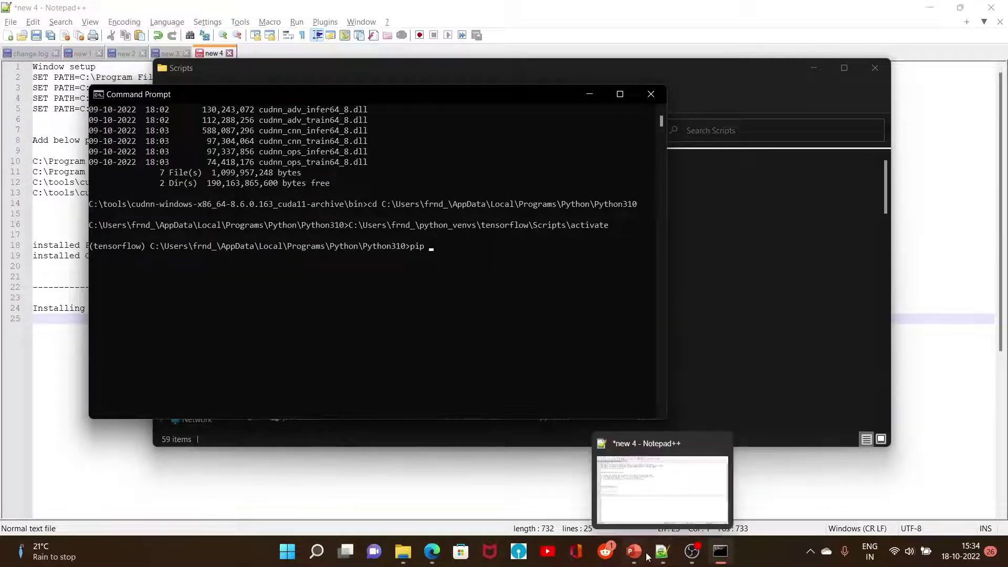
pyautogui.click(663, 551)
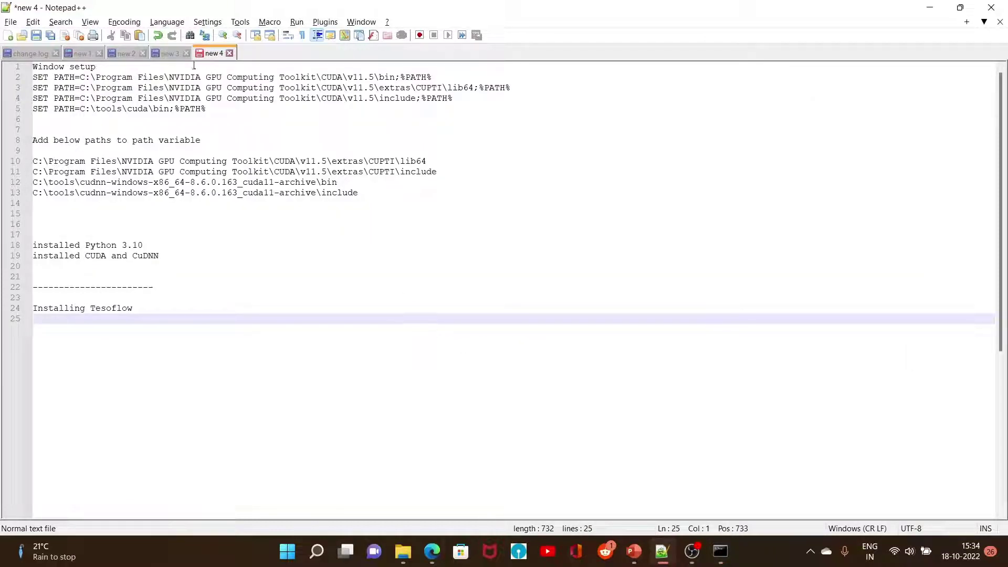
pyautogui.click(171, 53)
pyautogui.scroll(-2, 300, 246)
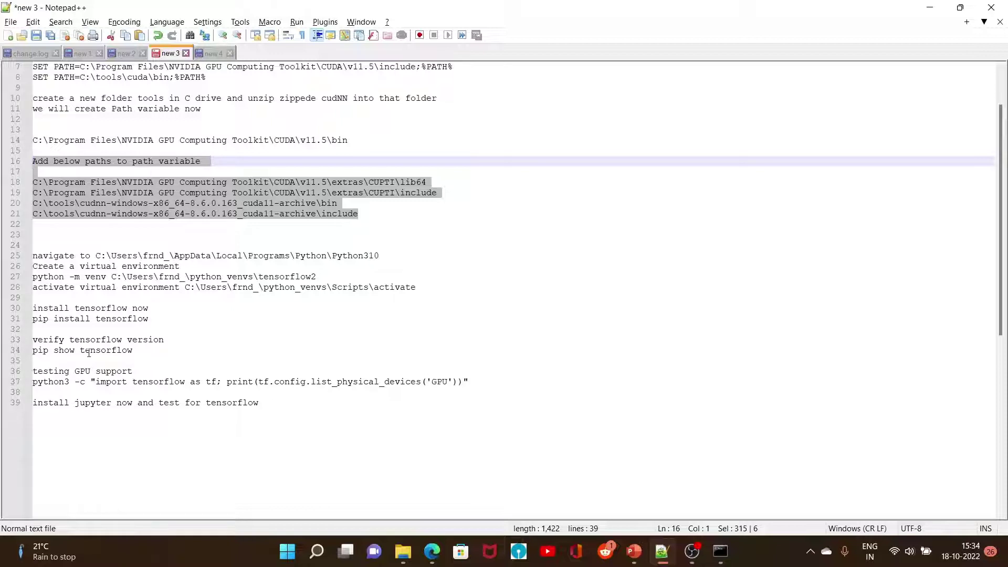
pyautogui.click(930, 8)
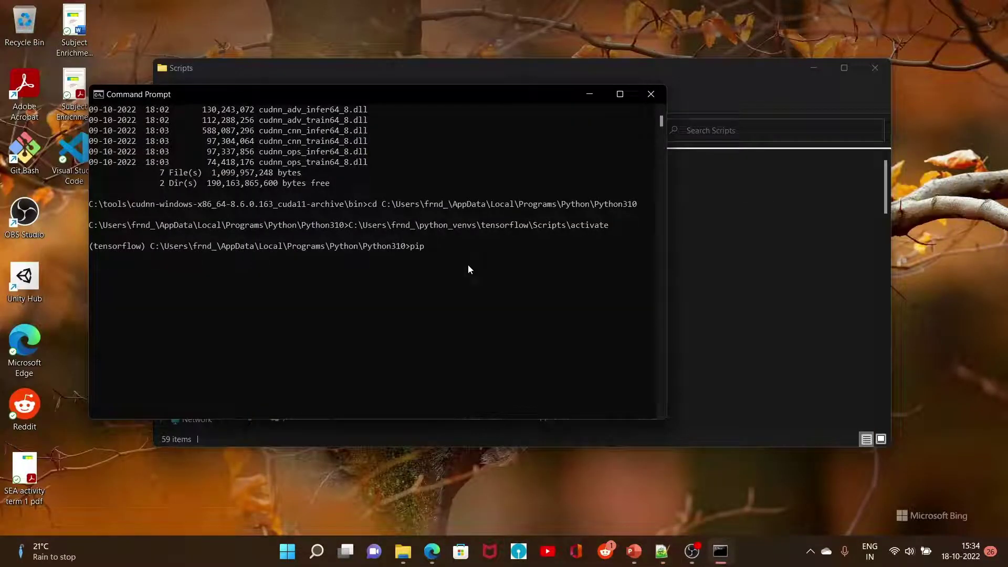
pyautogui.write('show tensorflow')
pyautogui.press('Return')
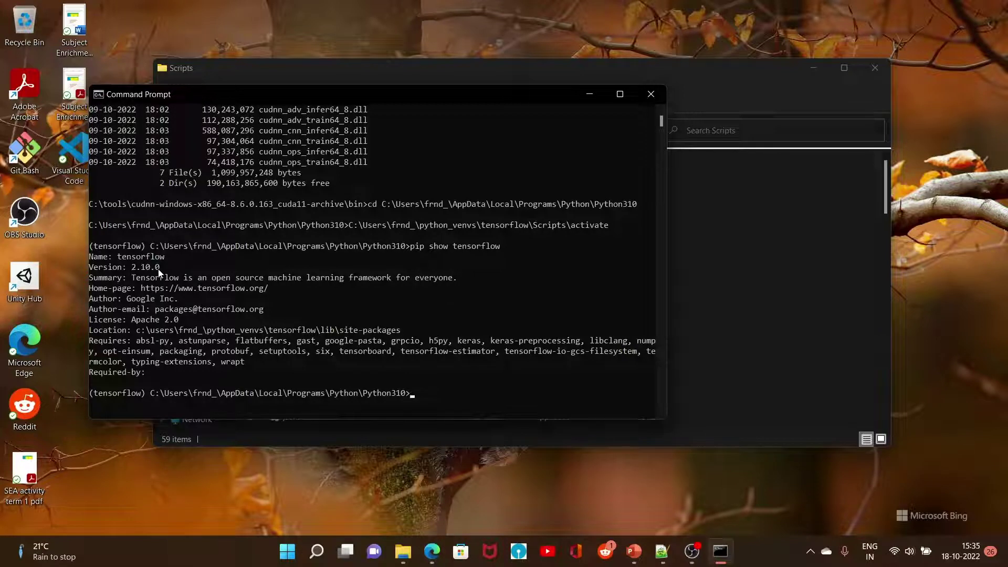
# Step: Install Jupyter in the active tensorflow environment with pip install jupyter
pyautogui.scroll(-2, 252, 376)
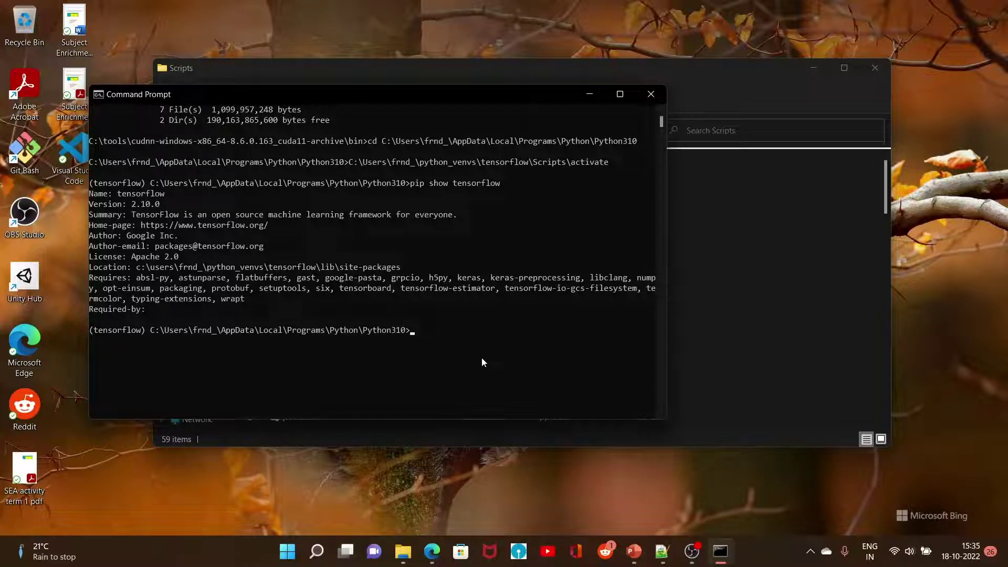
pyautogui.write('pip insta')
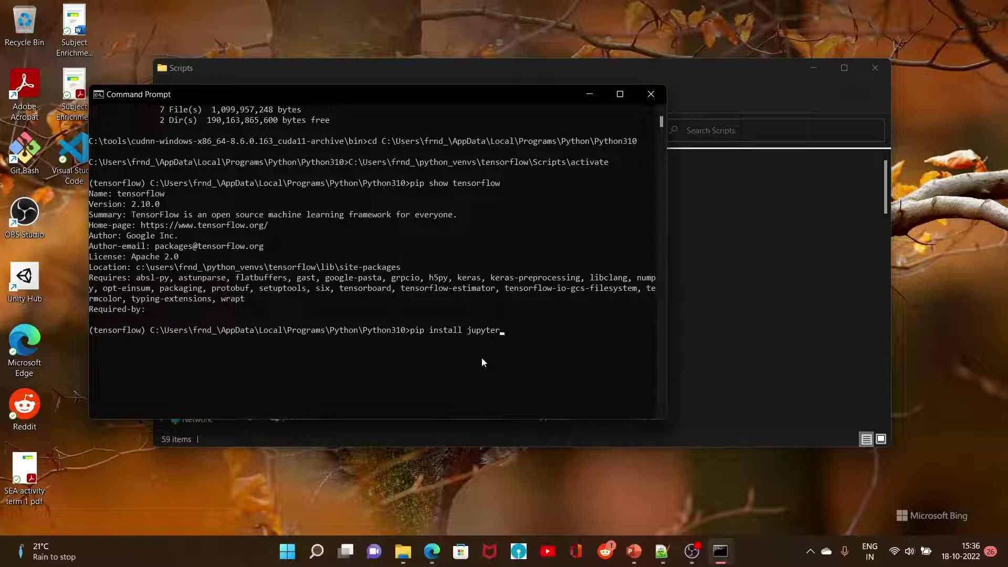
pyautogui.write('ll jupyter')
pyautogui.press('Return')
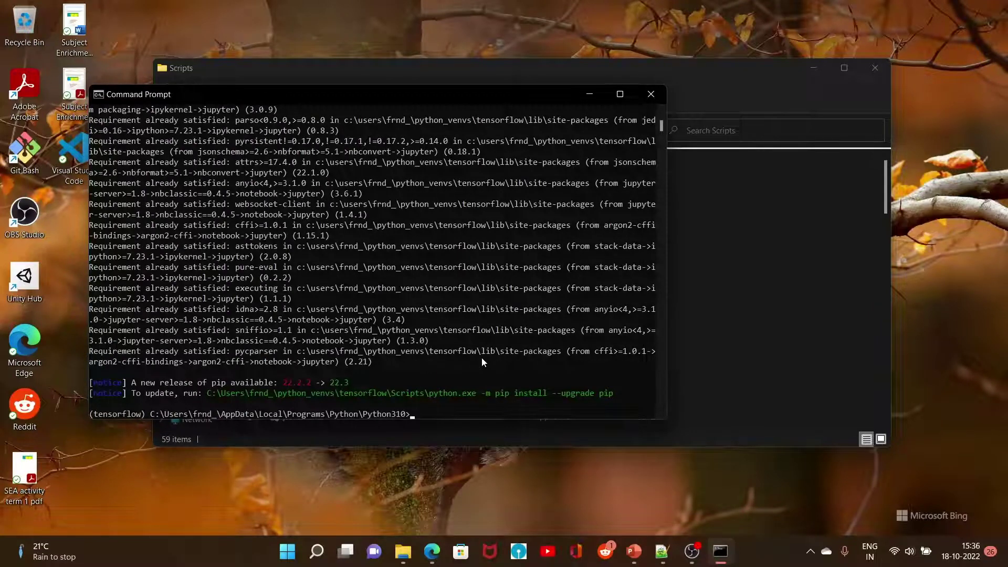
# Step: Launch the Jupyter server from the Python310 folder with the command jupyter notebook
pyautogui.scroll(-3, 463, 363)
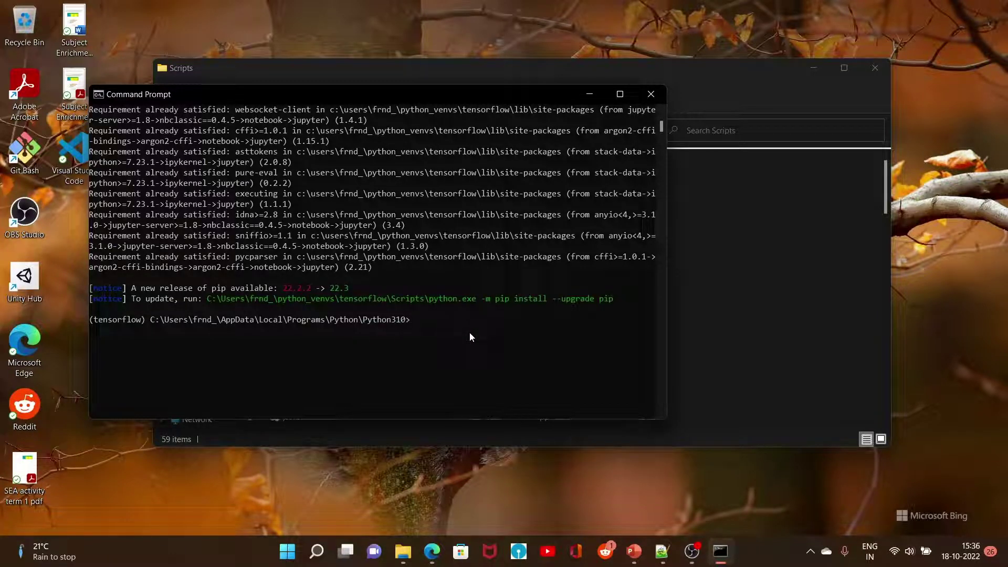
pyautogui.write('jupyter notebook')
pyautogui.press('Return')
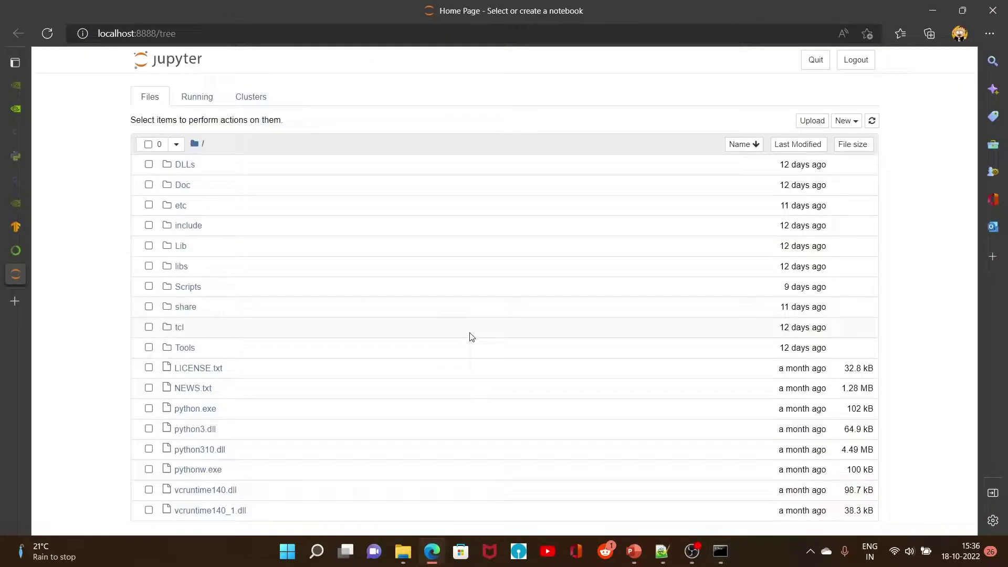
# Step: Close the Jupyter home page in the browser and stop the running notebook server in the Command Prompt
pyautogui.moveTo(27, 302)
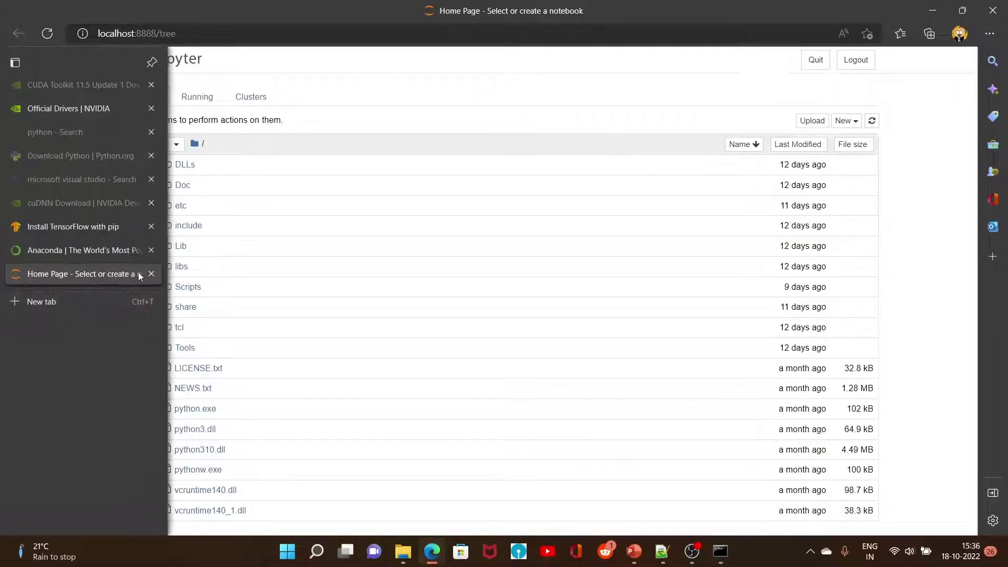
pyautogui.click(153, 274)
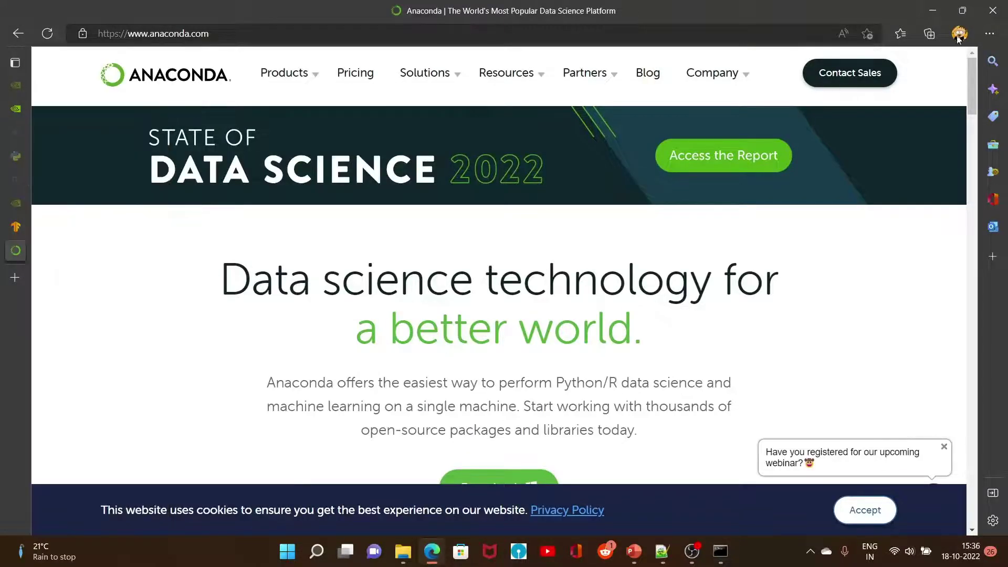
pyautogui.click(933, 11)
pyautogui.scroll(-4, 508, 403)
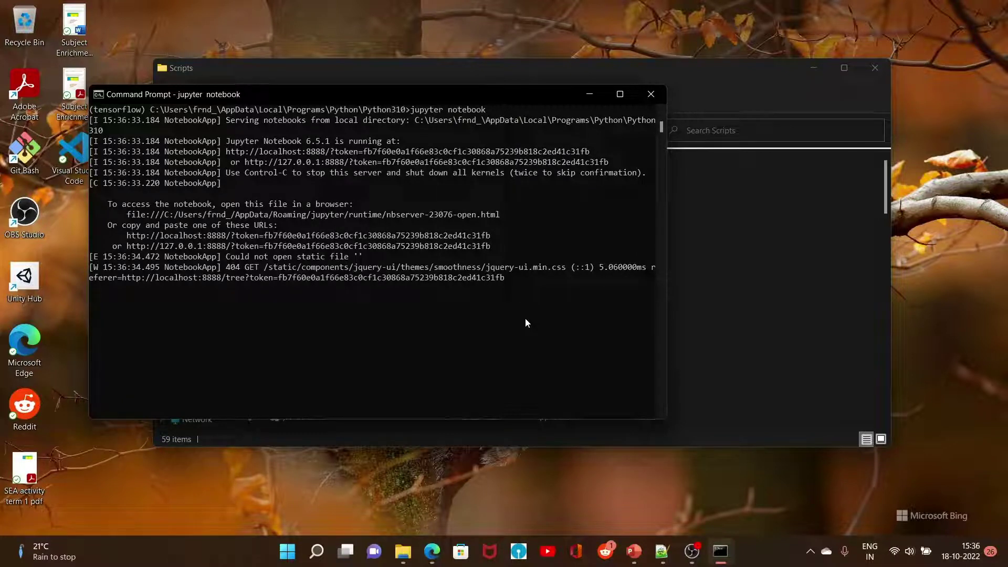
pyautogui.hotkey('ctrl', 'c')
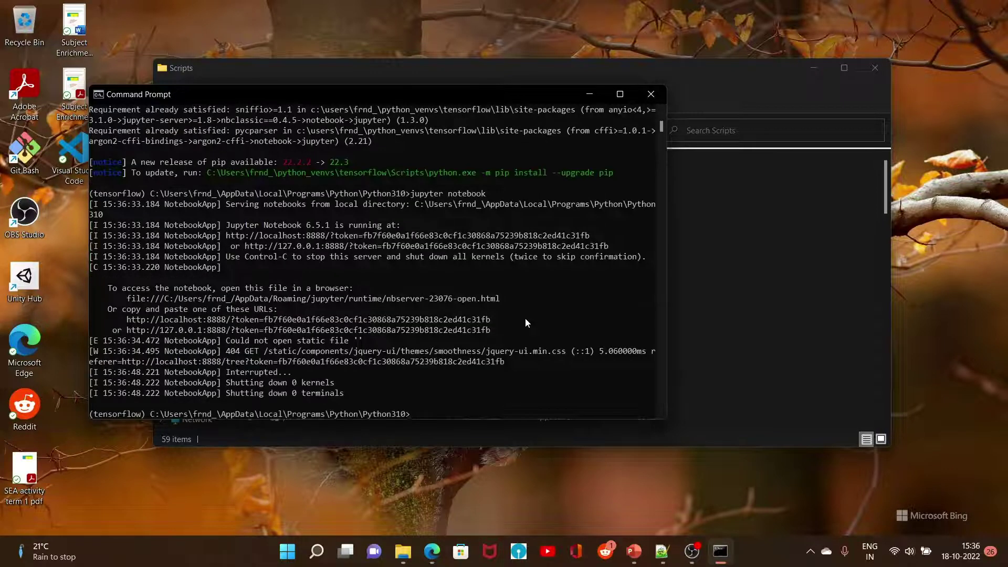
# Step: Change the Command Prompt's directory up to the user's profile folder with cd ..\..\.. and cd ..\.. in turn
pyautogui.scroll(-3, 525, 318)
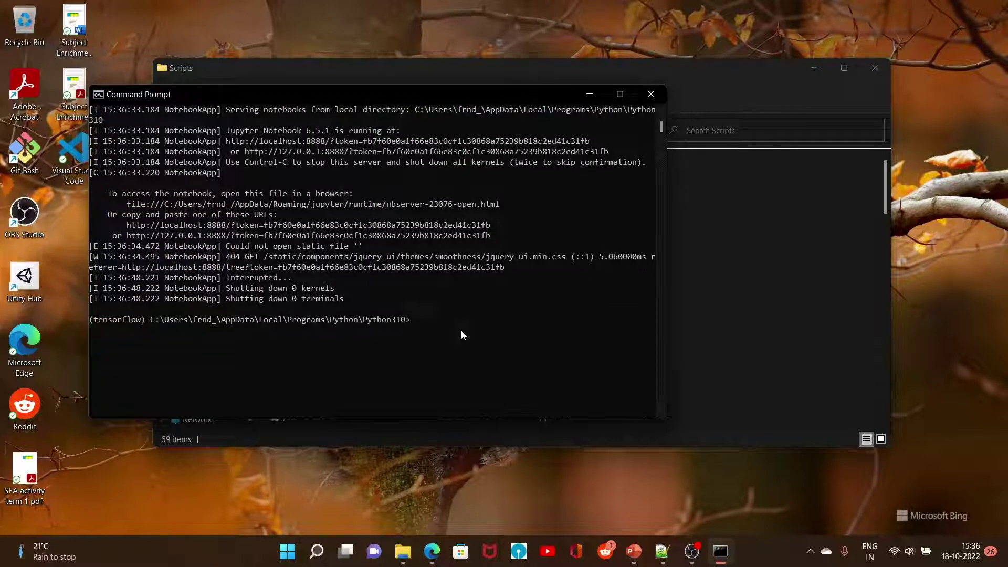
pyautogui.write('cd ..\\..\\..')
pyautogui.press('Return')
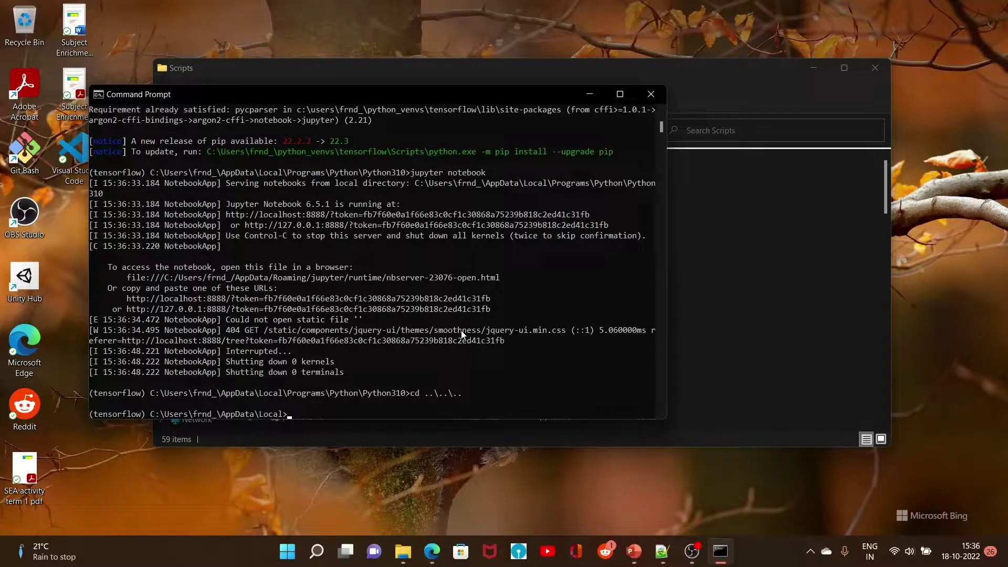
pyautogui.scroll(-4, 461, 330)
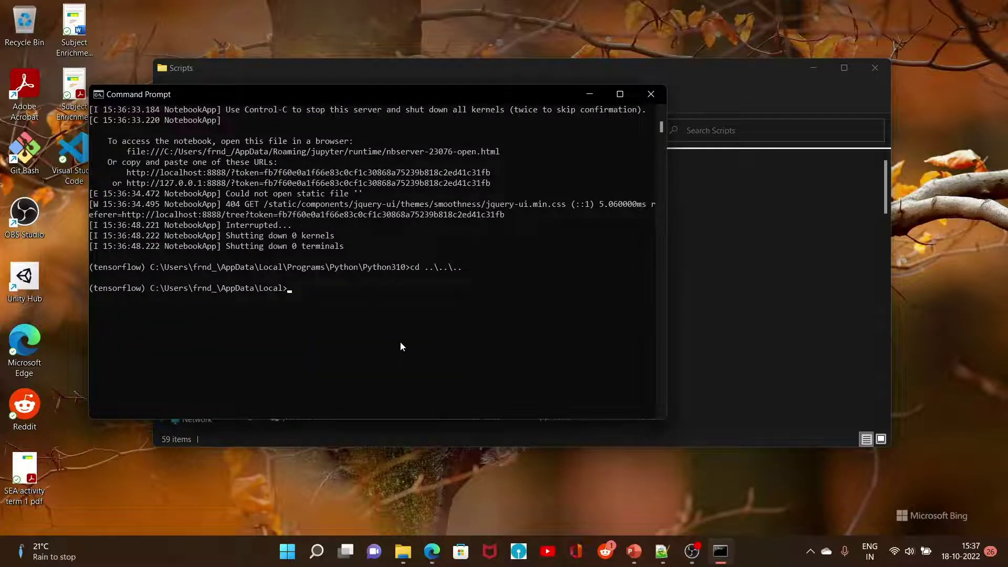
pyautogui.write('cd ..\\..')
pyautogui.press('Return')
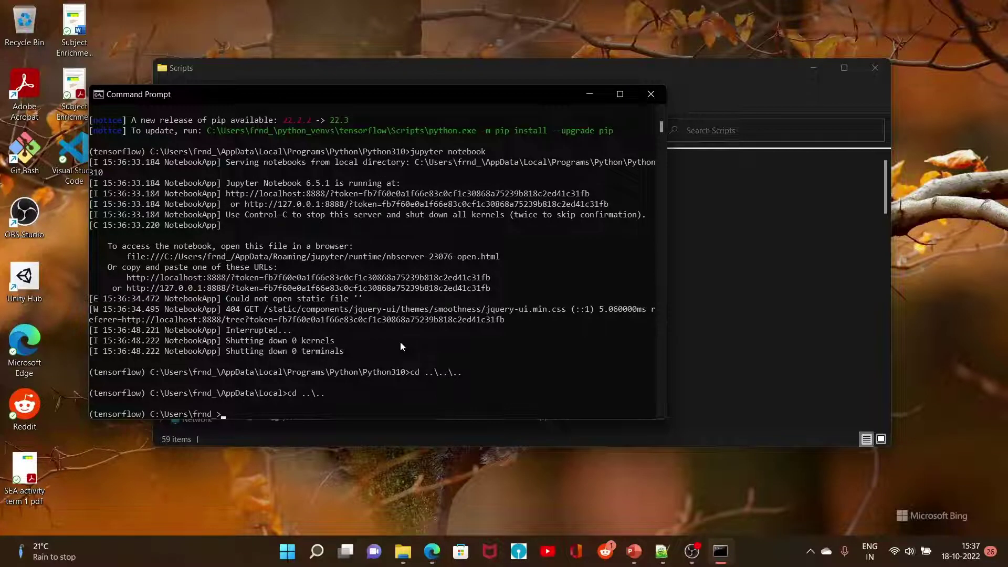
pyautogui.scroll(-4, 402, 341)
# Step: Look into the python_projects folder under the user's profile folder in File Explorer, and minimize the window
pyautogui.moveTo(400, 552)
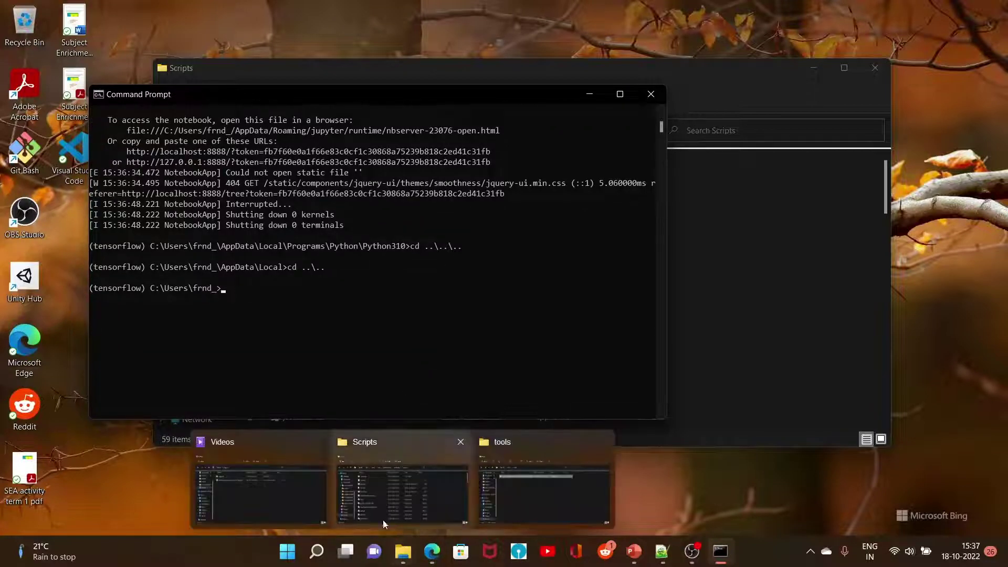
pyautogui.moveTo(452, 491)
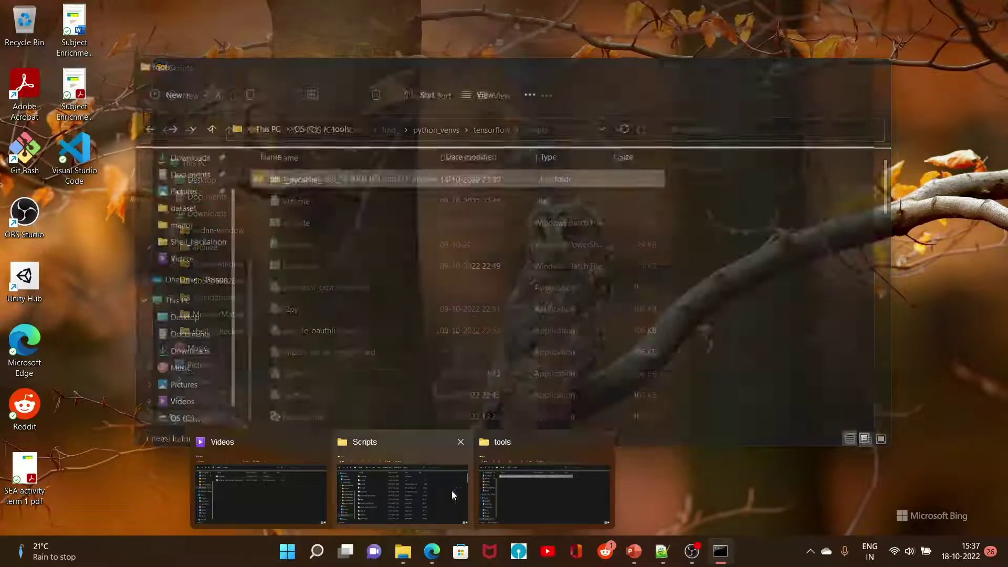
pyautogui.click(420, 489)
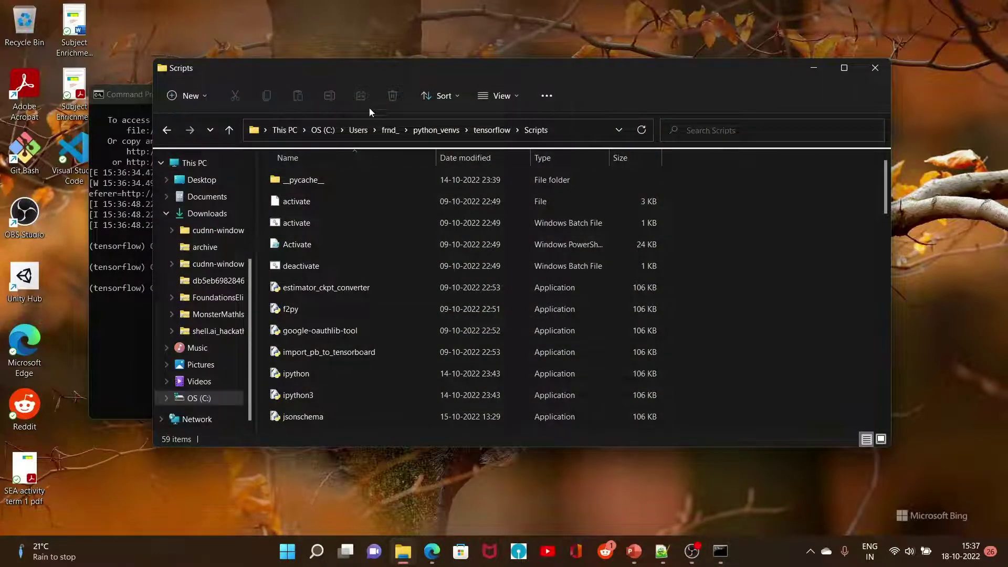
pyautogui.click(390, 130)
pyautogui.scroll(-2, 385, 210)
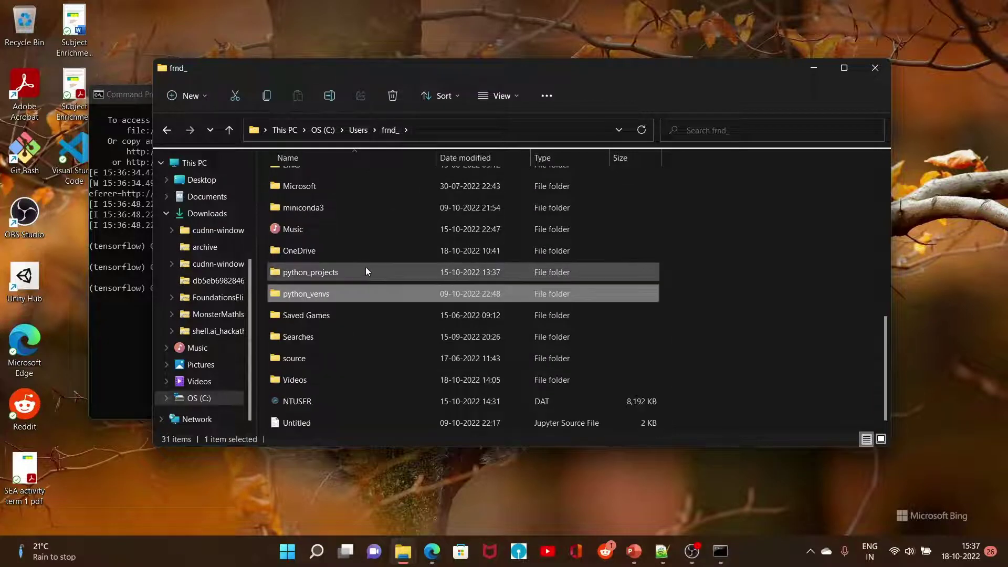
pyautogui.doubleClick(367, 272)
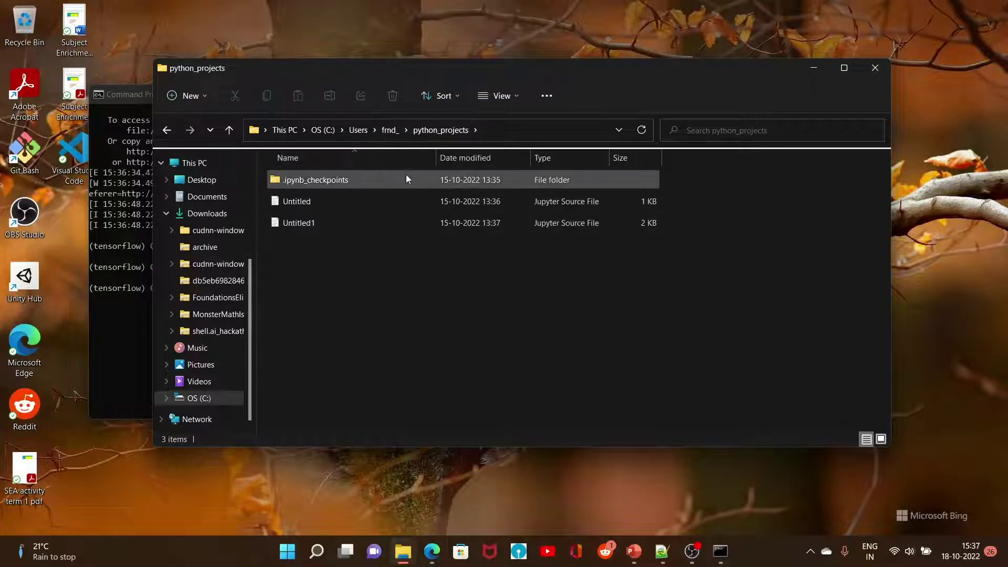
pyautogui.click(812, 68)
# Step: Change the Command Prompt's directory to python_projects and launch Jupyter from there with the command jupyter notebook
pyautogui.write('cd')
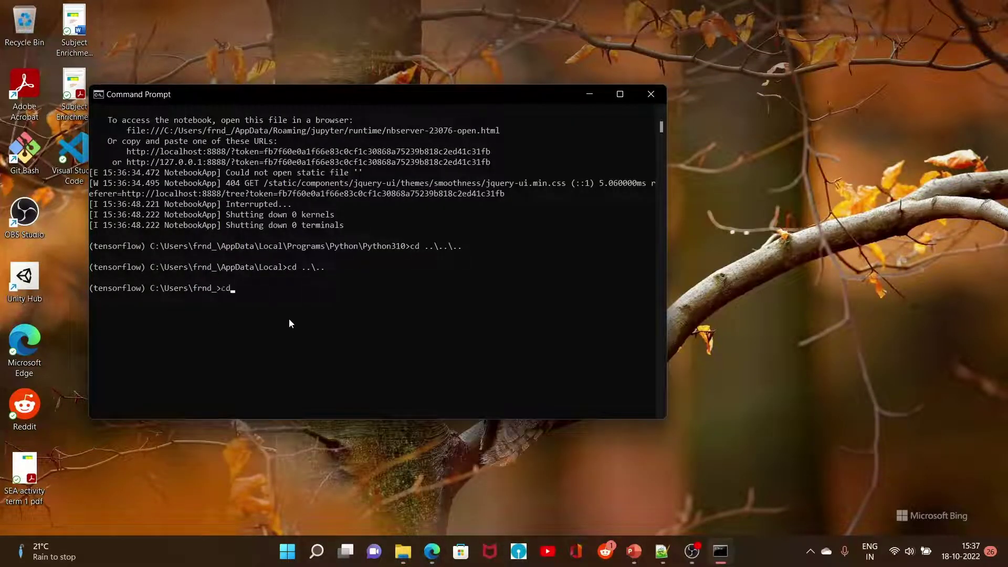
pyautogui.write(' python_projects')
pyautogui.press('Return')
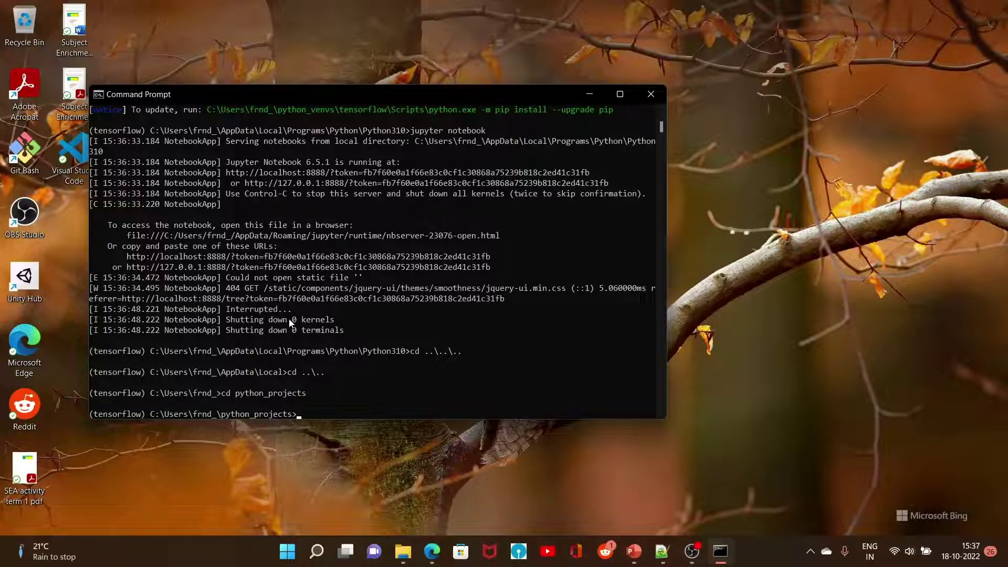
pyautogui.scroll(-3, 290, 322)
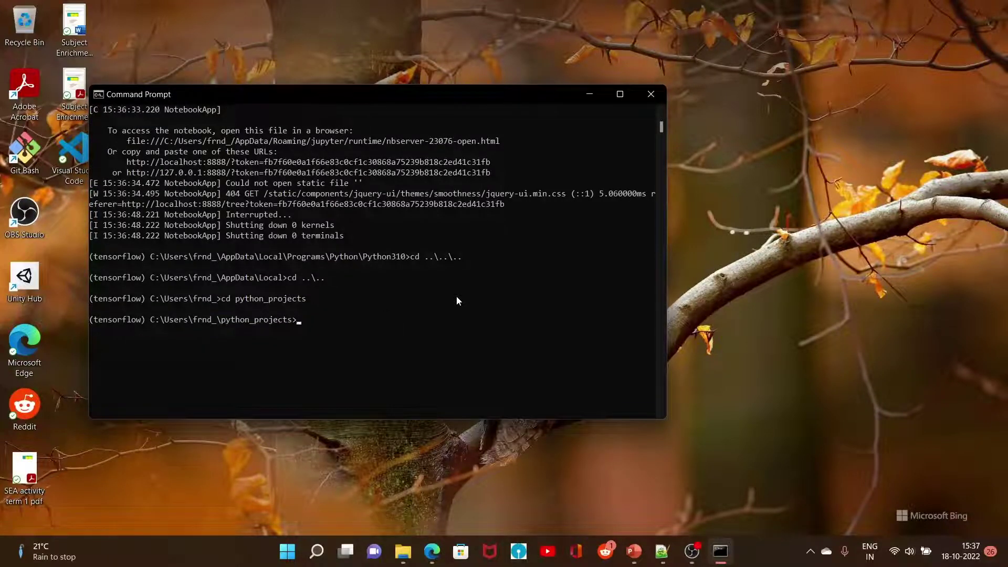
pyautogui.write('jupyter notebook')
pyautogui.press('Return')
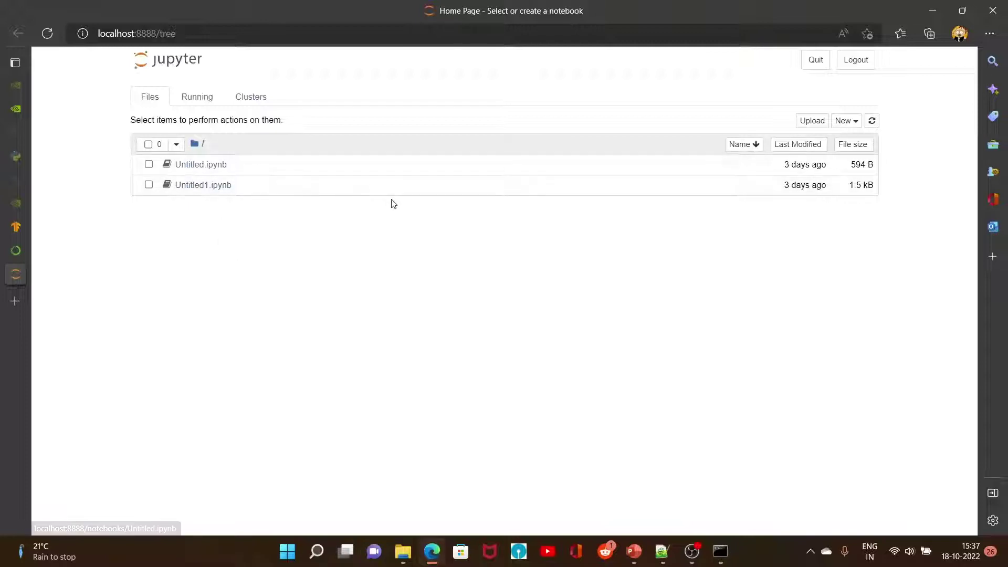
# Step: Open the notebook Untitled.ipynb, return to the Jupyter home page and open Untitled1.ipynb from there
pyautogui.click(203, 169)
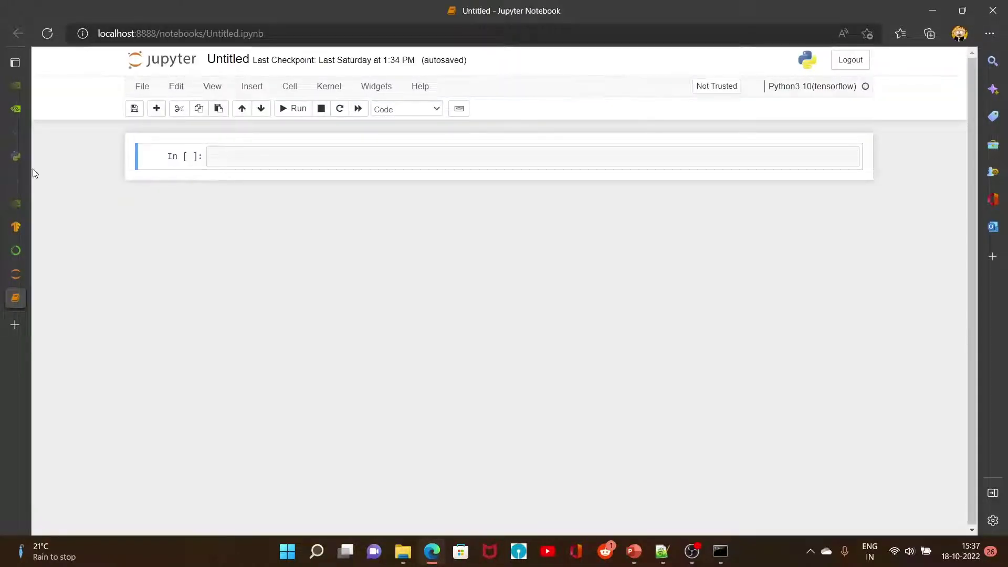
pyautogui.moveTo(23, 298)
pyautogui.click(46, 276)
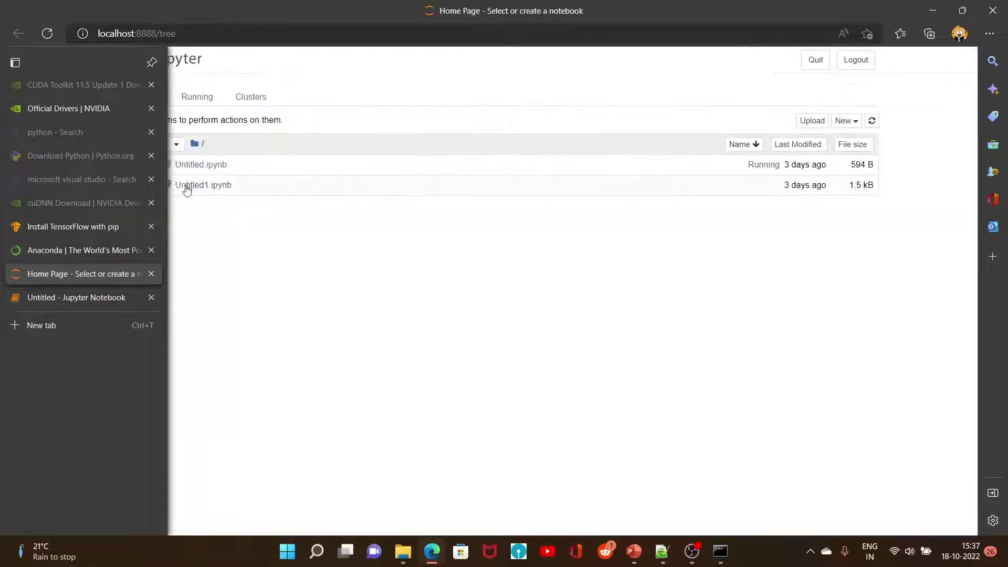
pyautogui.click(213, 184)
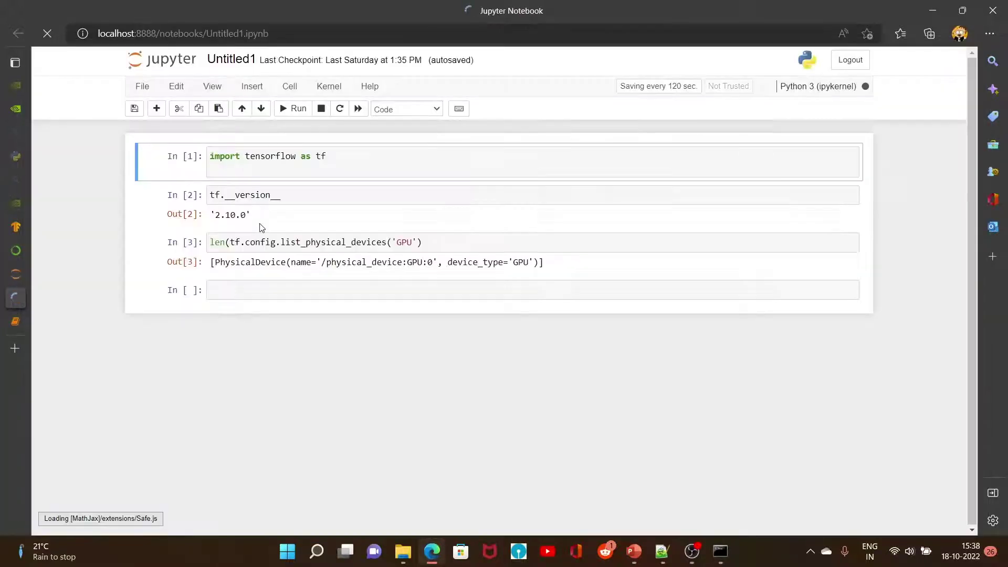
# Step: Run the notebook cells that import tensorflow as tf and output tf.__version__
pyautogui.click(383, 162)
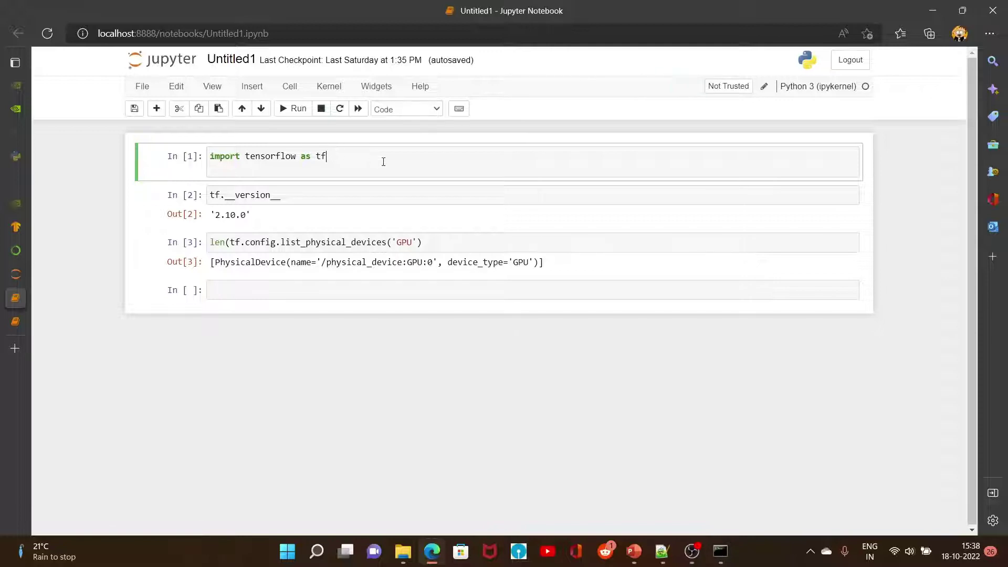
pyautogui.hotkey('shift', 'Return')
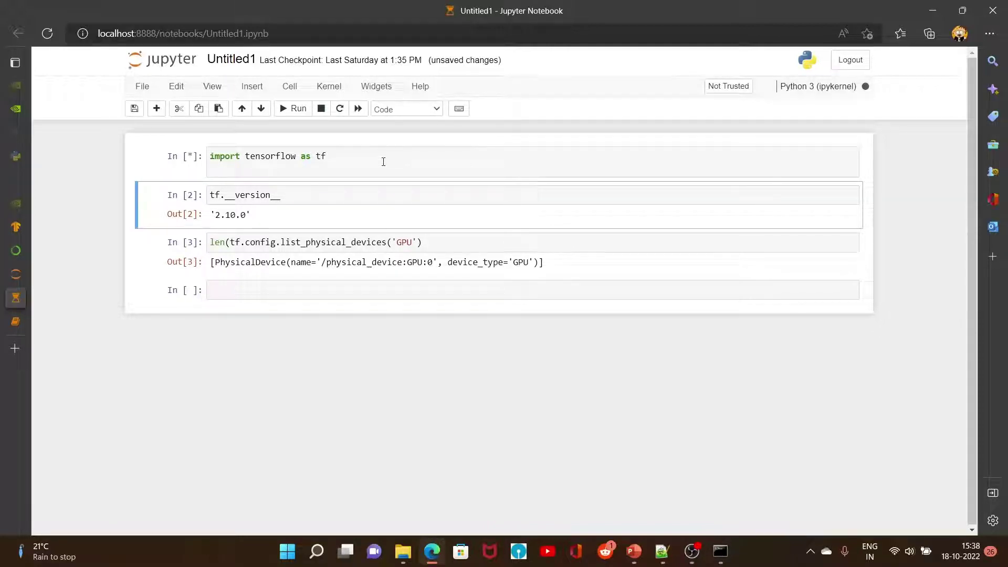
pyautogui.click(305, 200)
pyautogui.press('Escape')
pyautogui.press('Down')
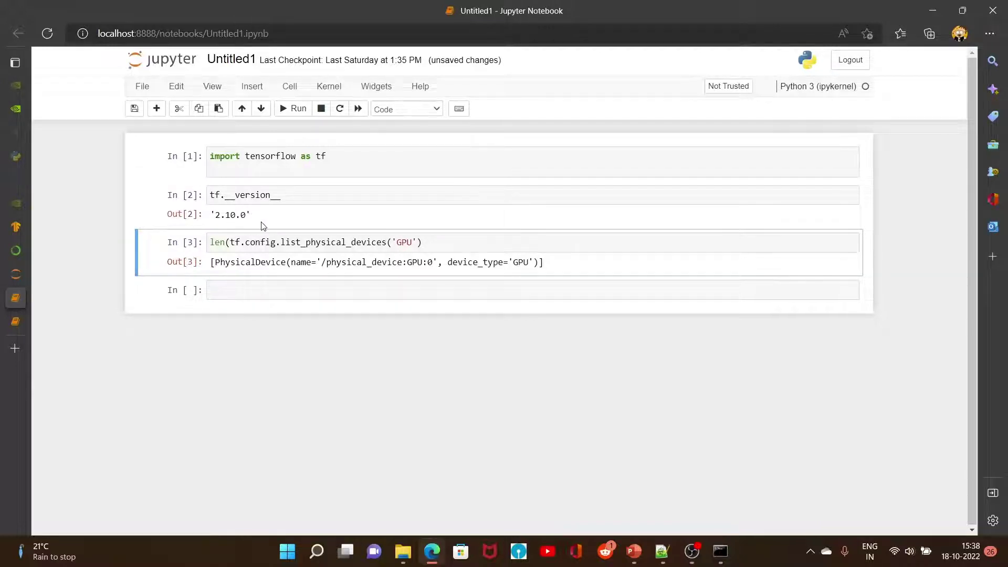
# Step: Try to run the cell len(tf.config.list_physical_devices('GPU') twice as it is written
pyautogui.press('Return')
pyautogui.hotkey('shift', 'Return')
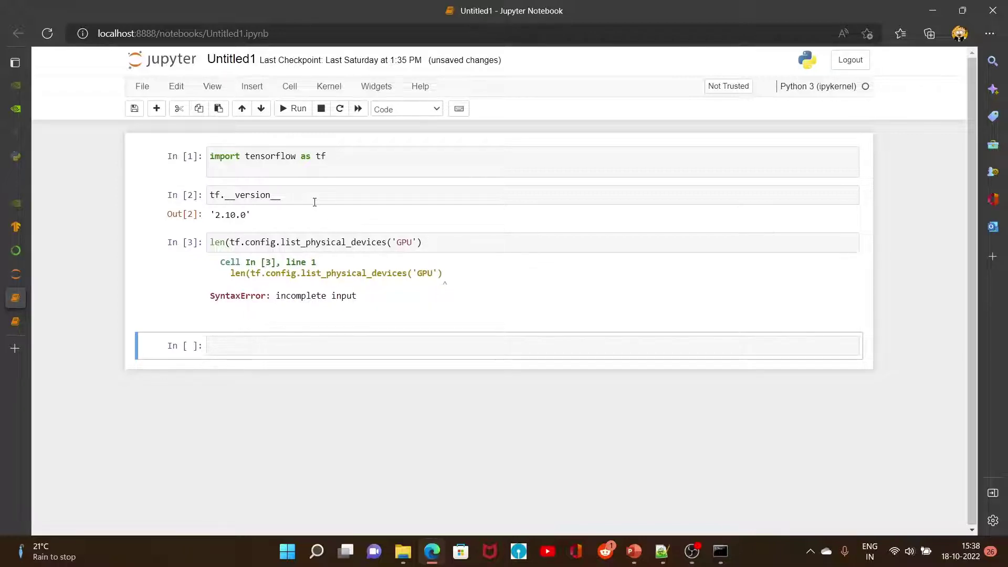
pyautogui.click(451, 244)
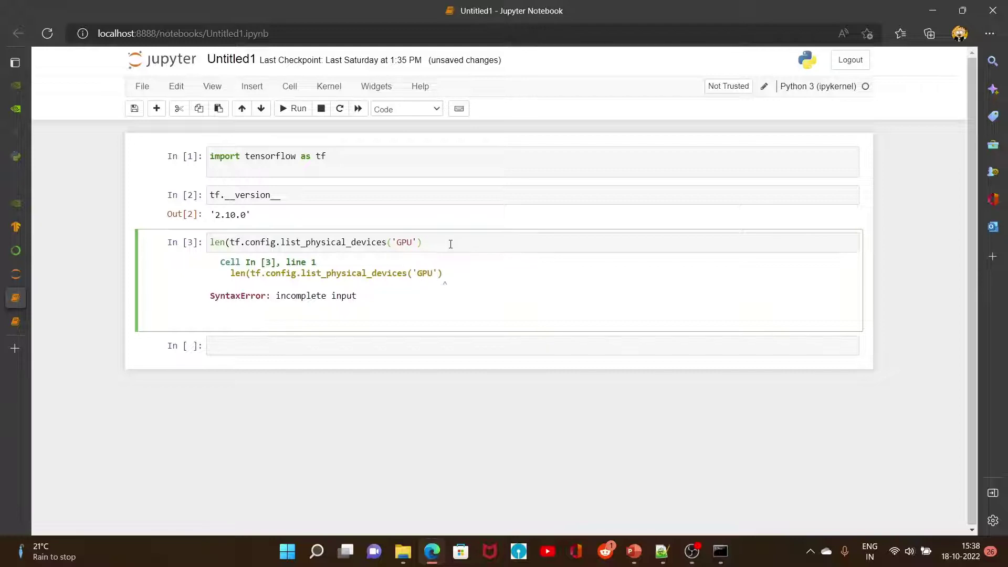
pyautogui.hotkey('shift', 'Return')
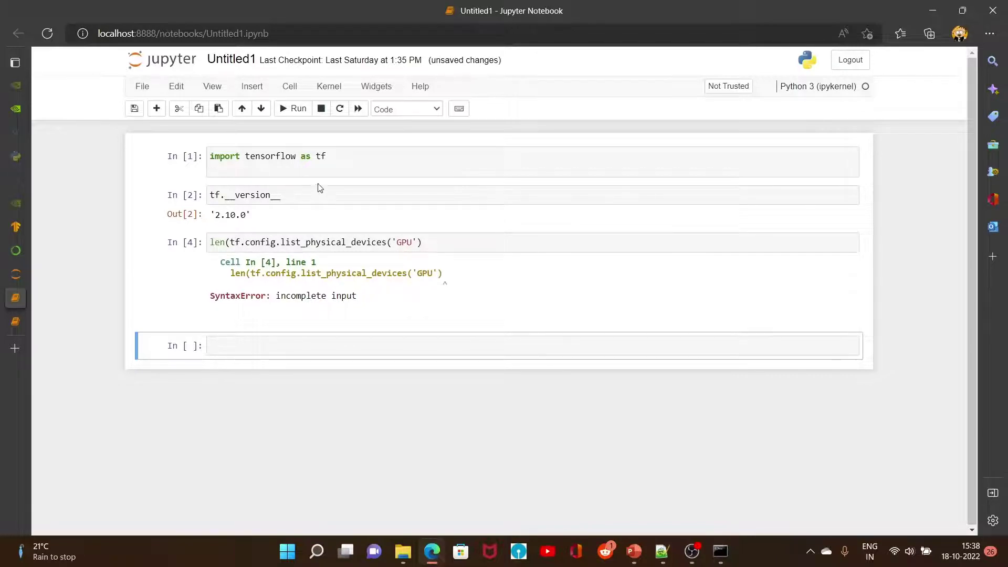
# Step: Add the missing closing parenthesis to make the cell len(tf.config.list_physical_devices('GPU')) and run it
pyautogui.click(292, 196)
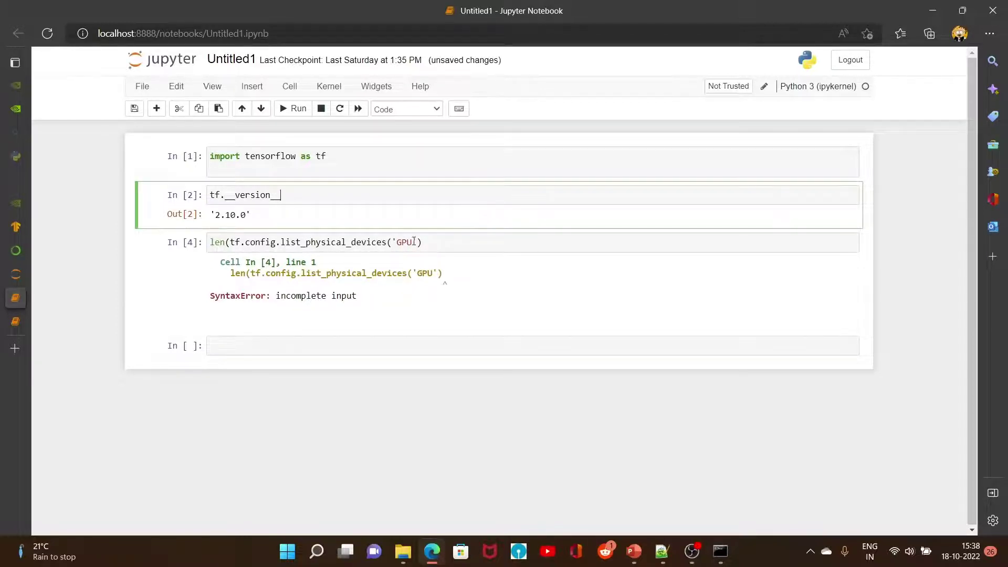
pyautogui.click(438, 245)
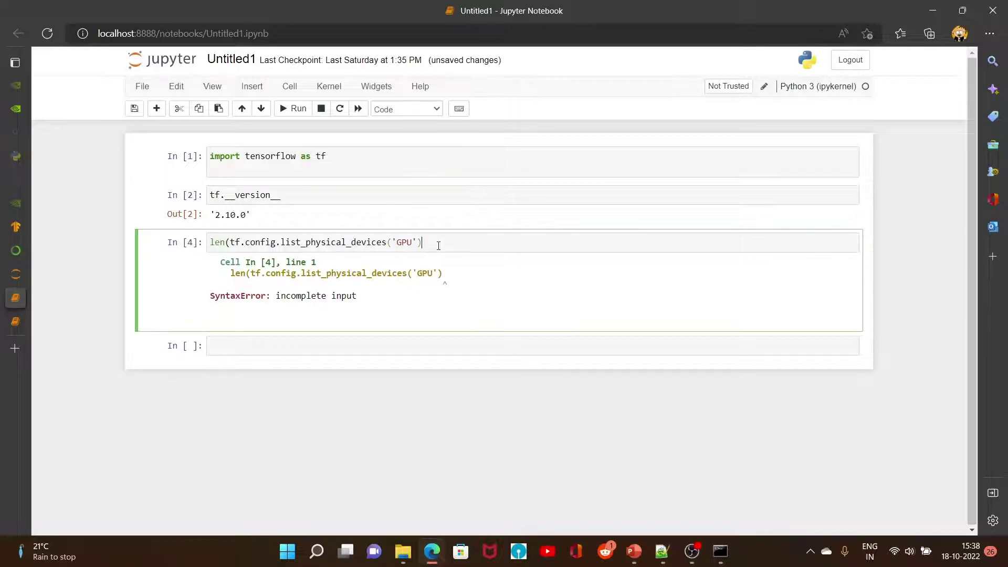
pyautogui.write(')')
pyautogui.hotkey('shift', 'Return')
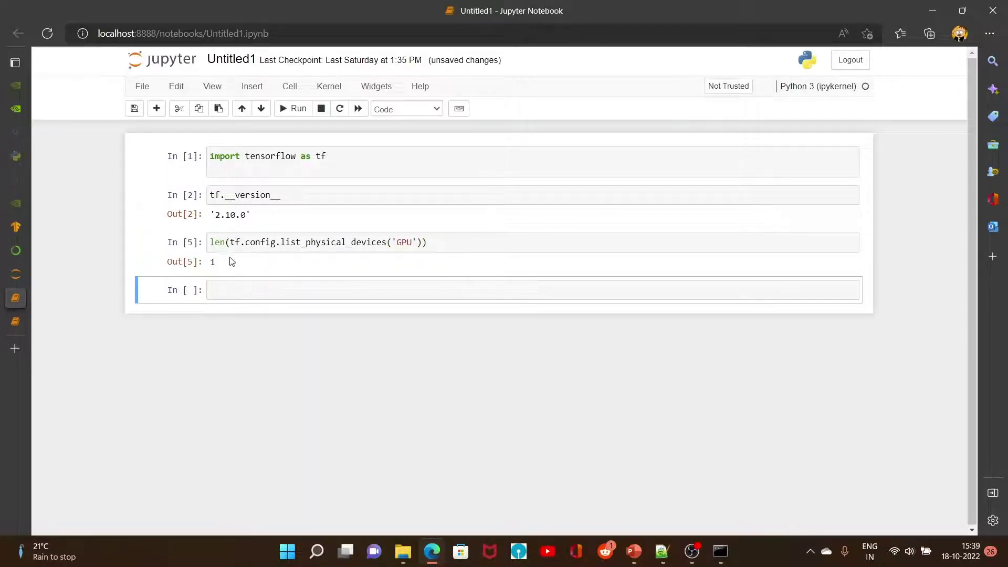
pyautogui.moveTo(210, 261); pyautogui.dragTo(247, 265)
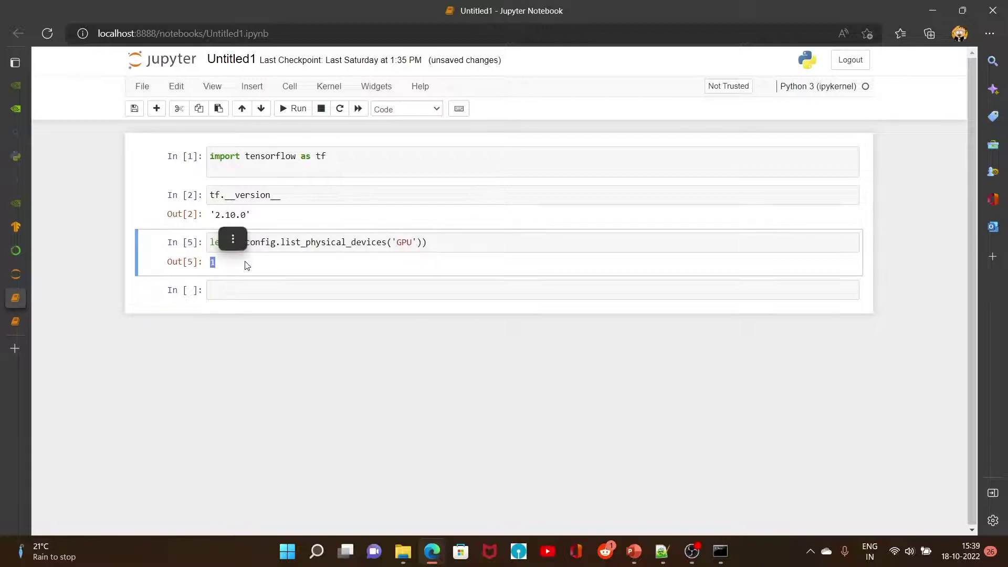
pyautogui.click(436, 242)
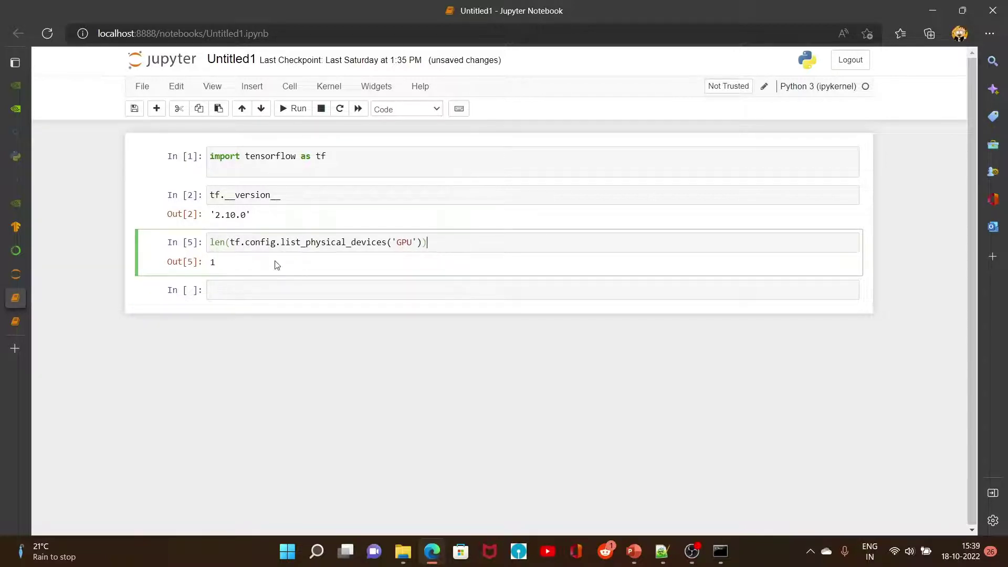
pyautogui.doubleClick(218, 265)
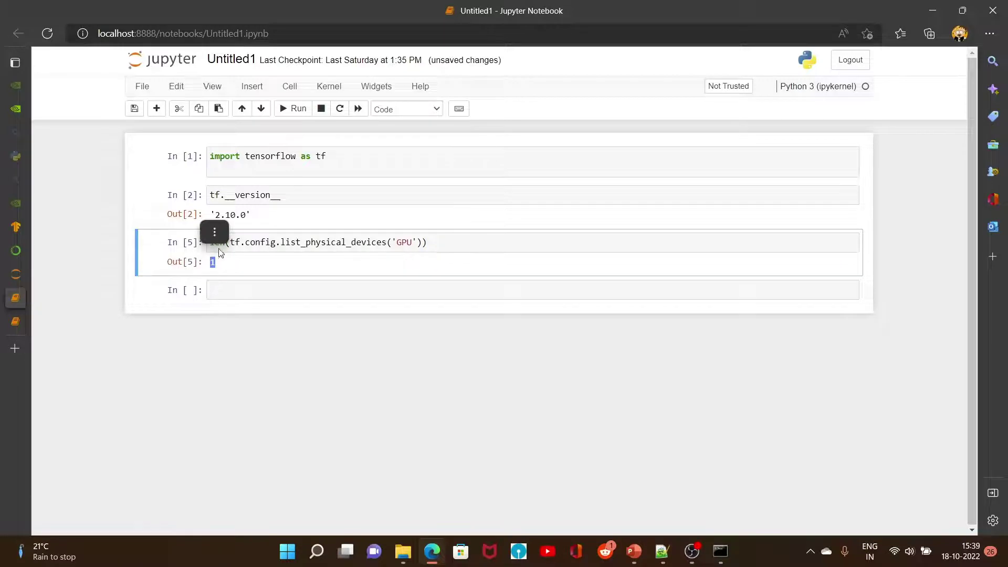
pyautogui.click(322, 242)
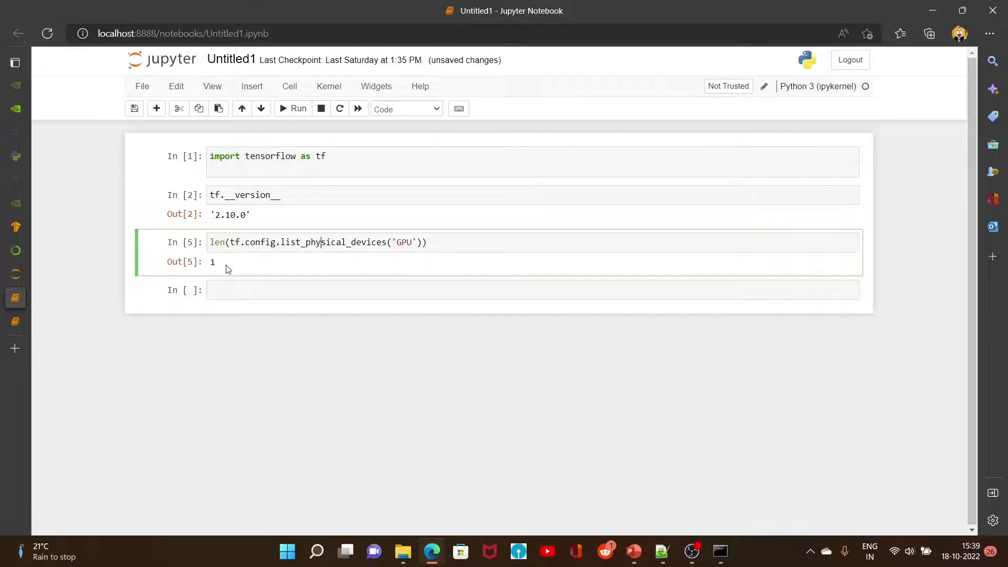
pyautogui.click(448, 242)
pyautogui.moveTo(692, 551)
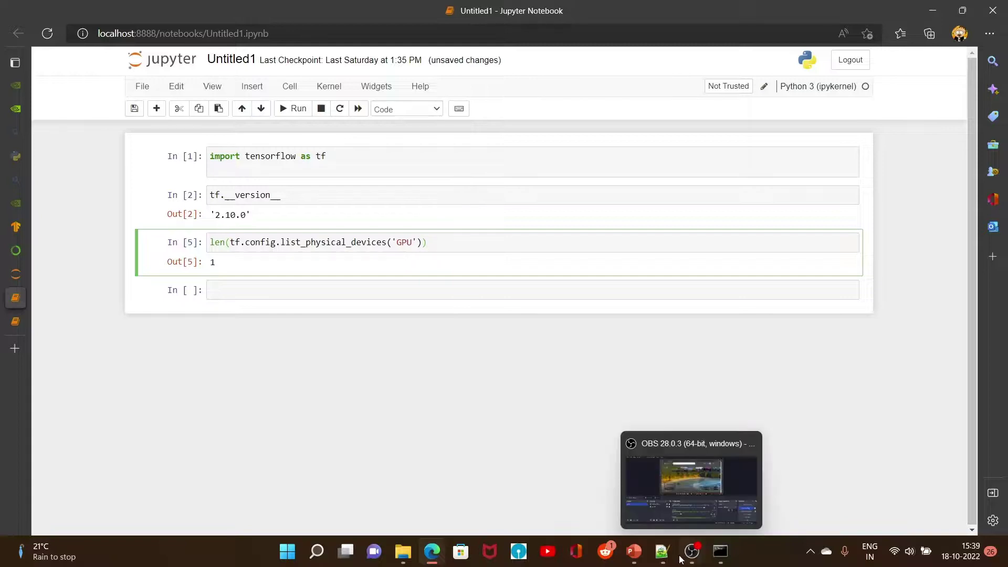
pyautogui.moveTo(709, 469)
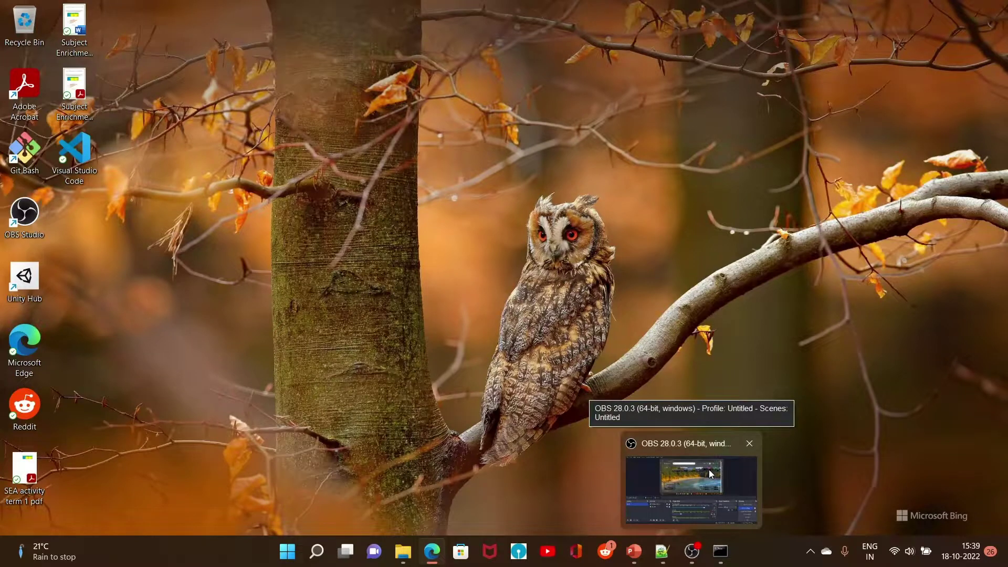
pyautogui.click(710, 474)
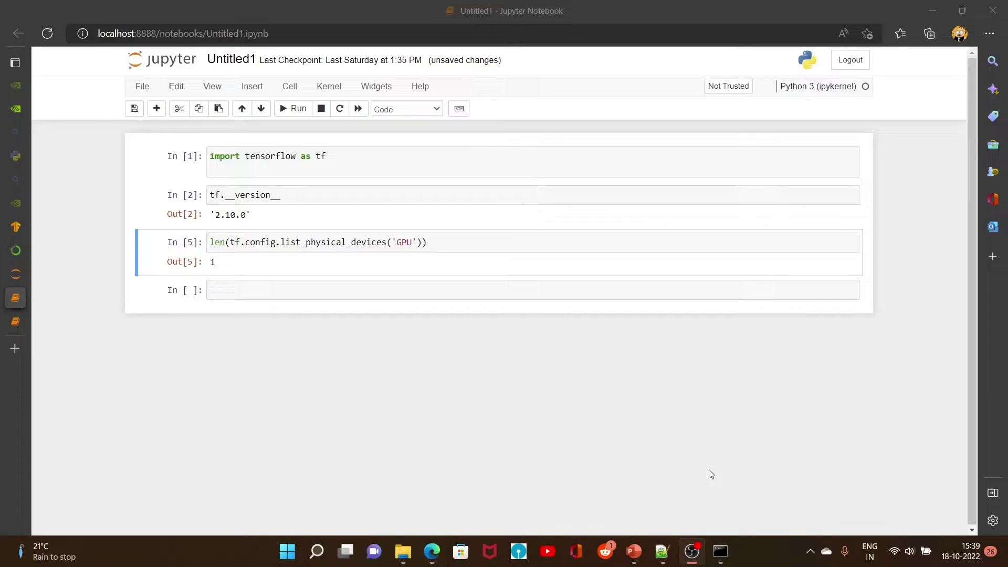